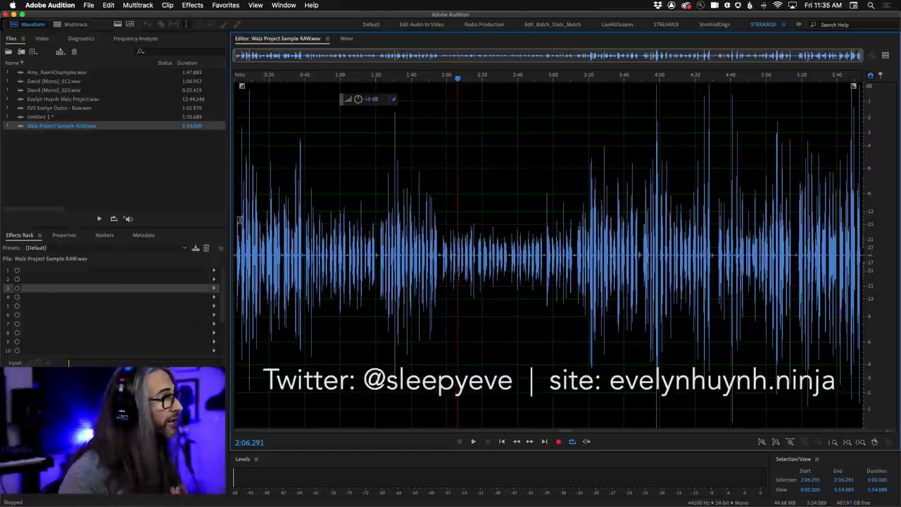
Step: Highlight the quiet passages around 0:40–1:21 and 1:56–3:11 and the louder ending from about 5:16, then clear the selection
{"action": "left_click_drag", "start_coordinate": [306, 220], "coordinate": [378, 223]}
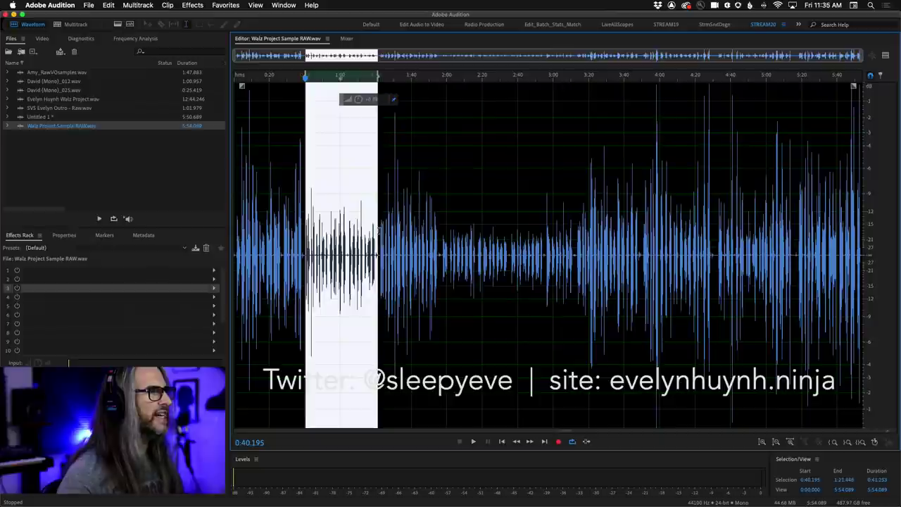
{"action": "left_click_drag", "start_coordinate": [439, 227], "coordinate": [576, 222]}
{"action": "left_click_drag", "start_coordinate": [441, 214], "coordinate": [573, 225]}
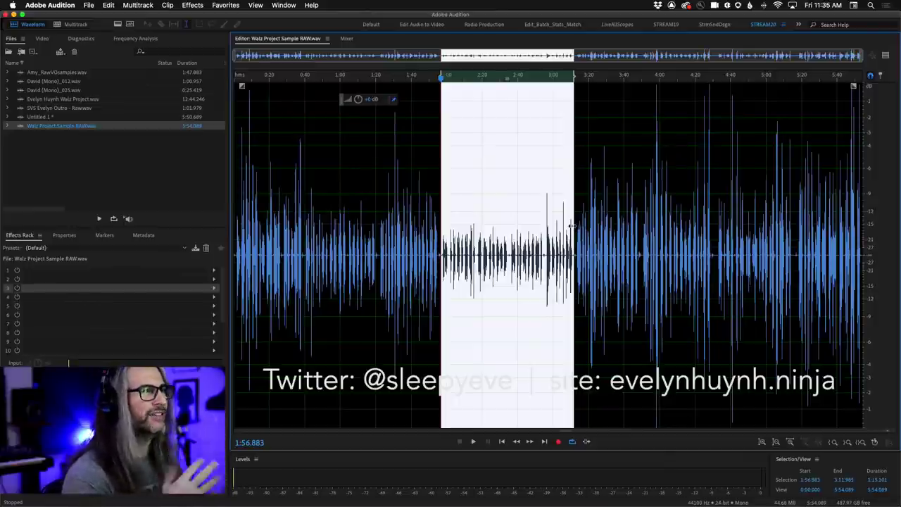
{"action": "left_click_drag", "start_coordinate": [649, 160], "coordinate": [875, 189]}
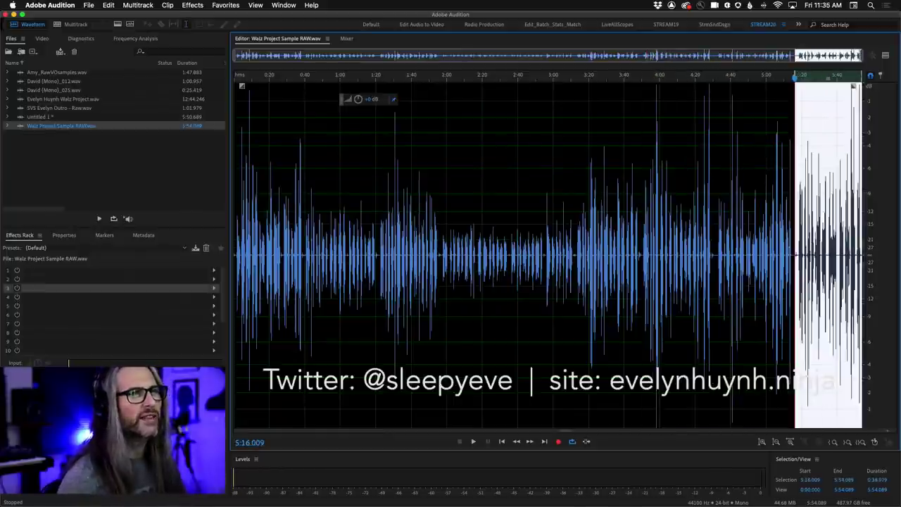
{"action": "left_click", "coordinate": [465, 183]}
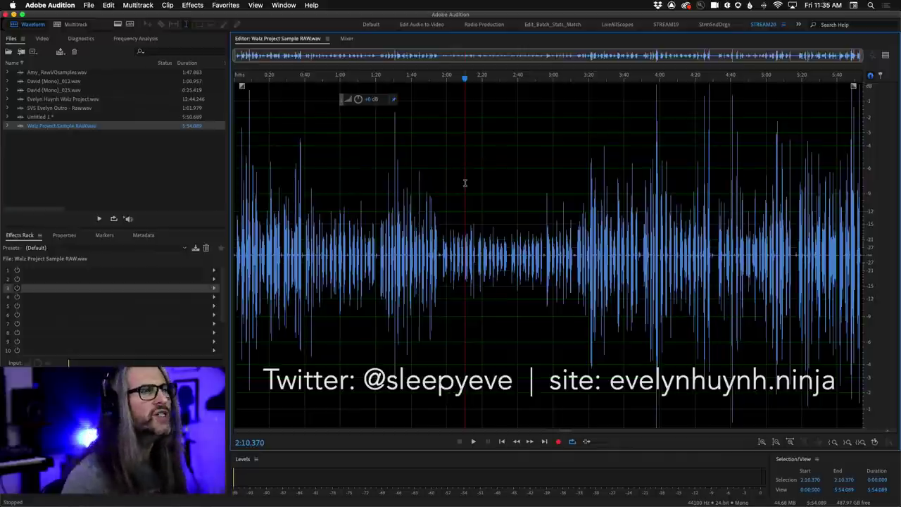
Step: Show the Amplitude Statistics and scan the entire Walz Project Sample RAW.wav file
{"action": "left_click", "coordinate": [308, 5]}
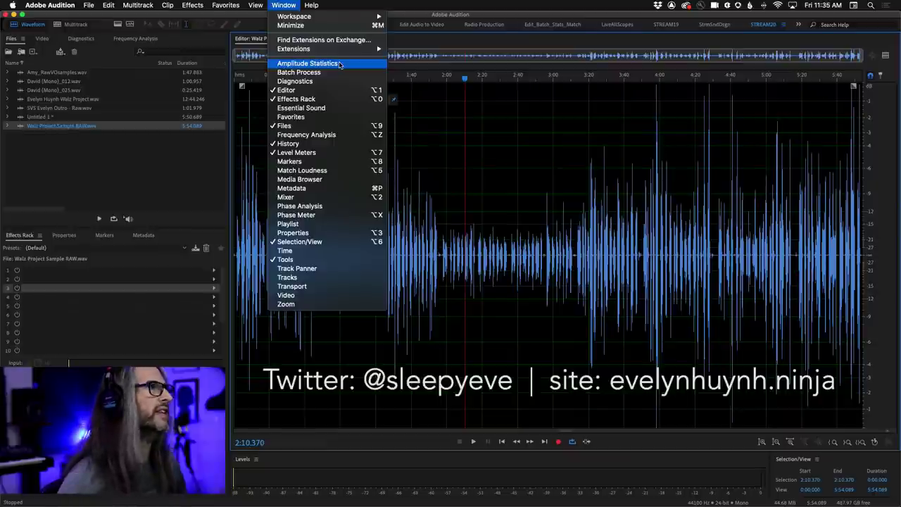
{"action": "left_click", "coordinate": [524, 71]}
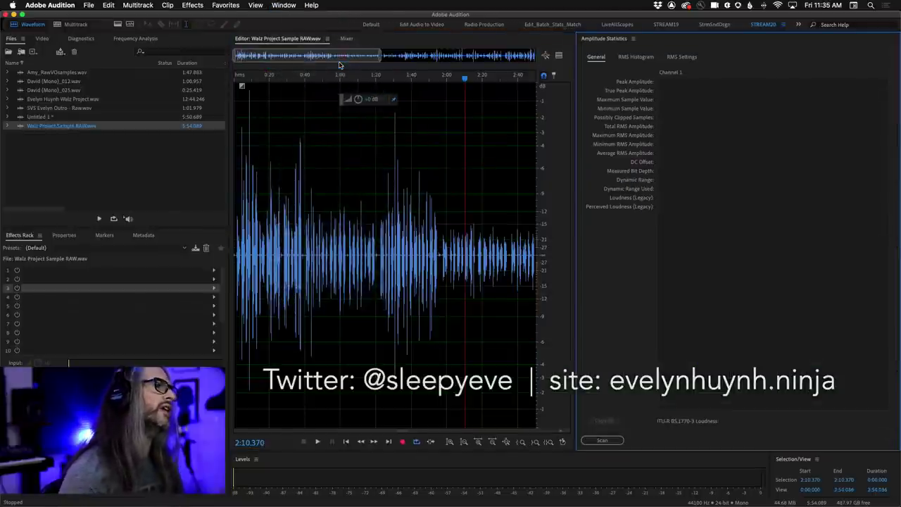
{"action": "left_click", "coordinate": [620, 439]}
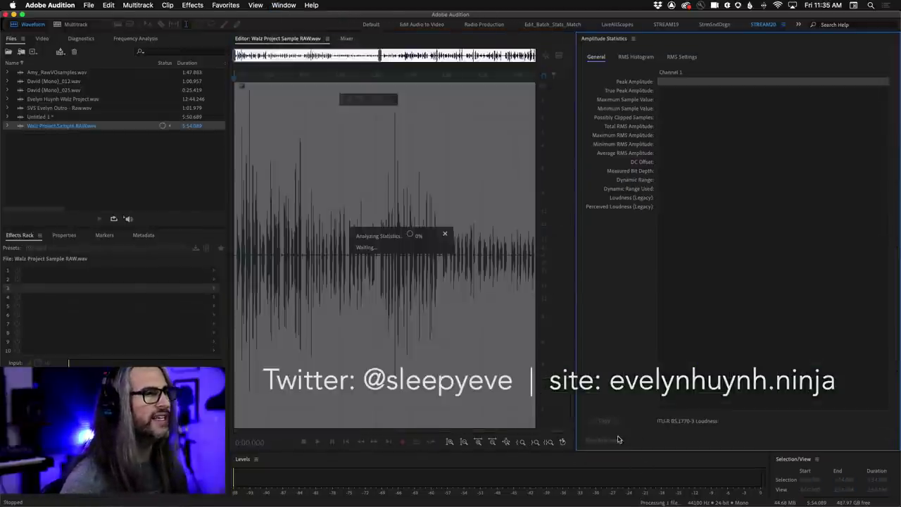
Step: Enlarge the waveform editor against the statistics panel, fit the whole recording in view and clear the selection
{"action": "left_click_drag", "start_coordinate": [578, 179], "coordinate": [688, 178]}
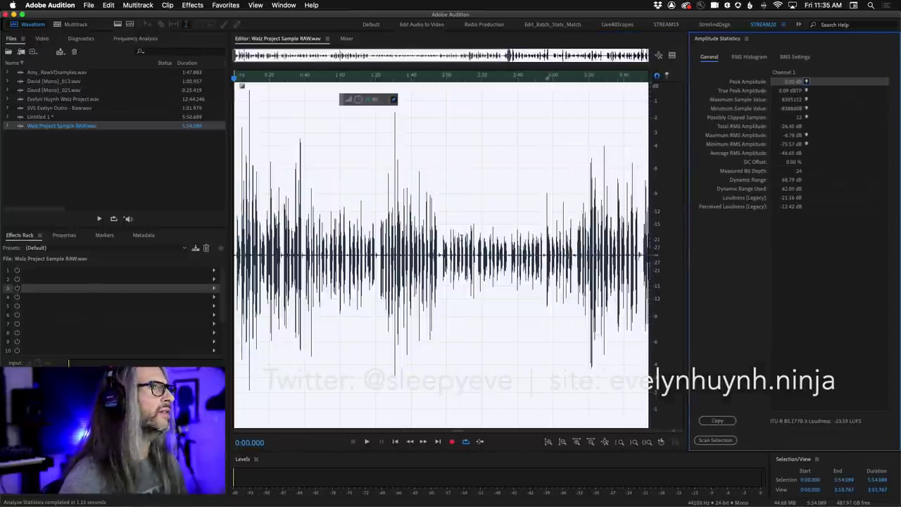
{"action": "left_click_drag", "start_coordinate": [500, 56], "coordinate": [647, 56]}
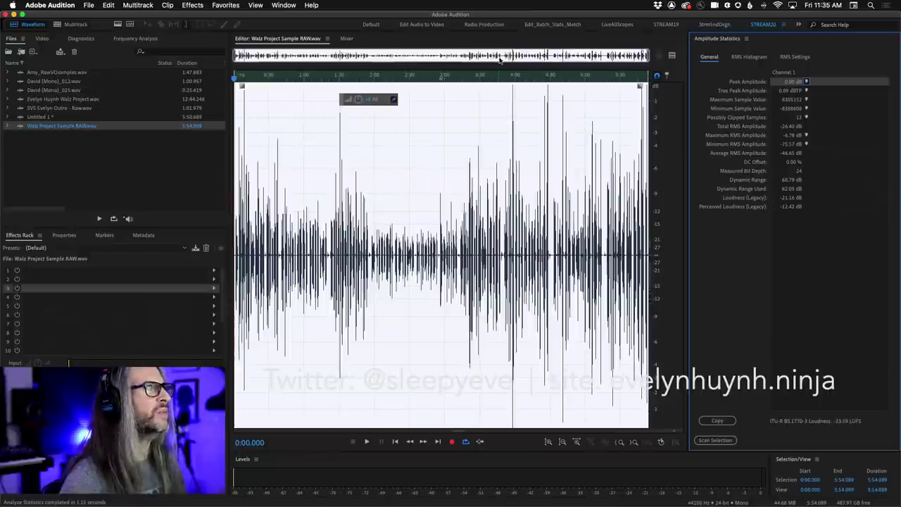
{"action": "left_click", "coordinate": [466, 169]}
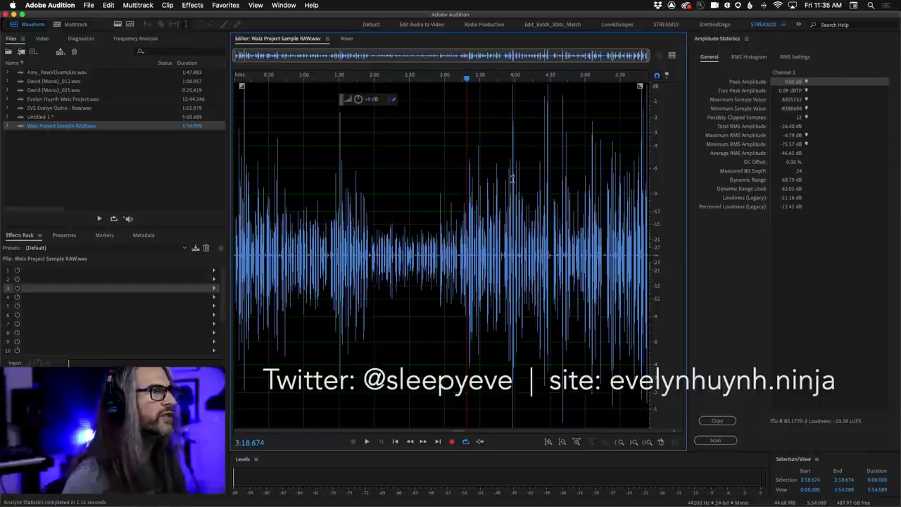
{"action": "left_click_drag", "start_coordinate": [331, 215], "coordinate": [567, 215]}
{"action": "left_click", "coordinate": [434, 261]}
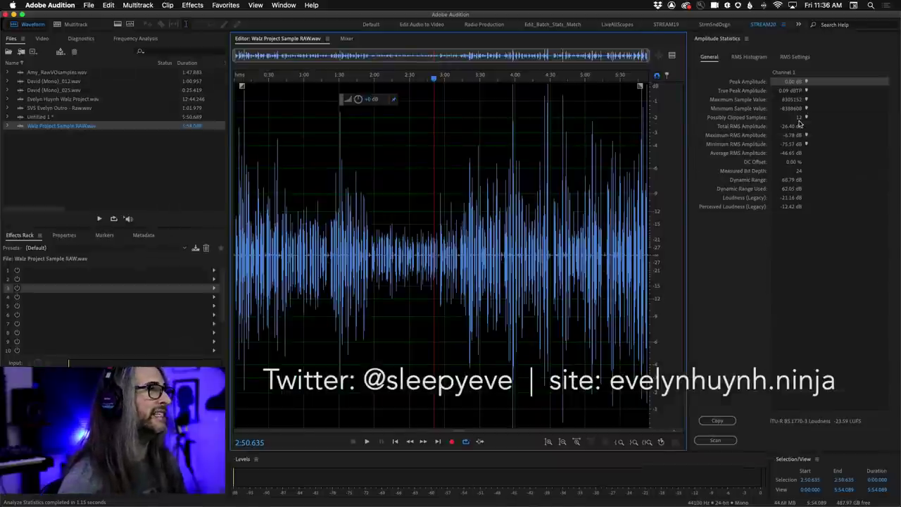
{"action": "left_click_drag", "start_coordinate": [503, 408], "coordinate": [530, 413]}
{"action": "left_click", "coordinate": [578, 402]}
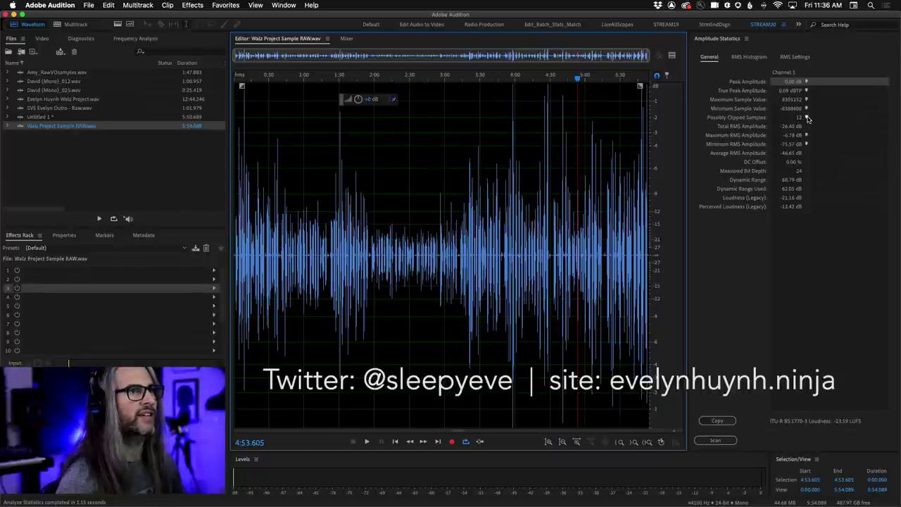
Step: Locate the possibly clipped samples from the amplitude statistics and examine the waveform between about 3:18 and 4:15
{"action": "left_click", "coordinate": [807, 118]}
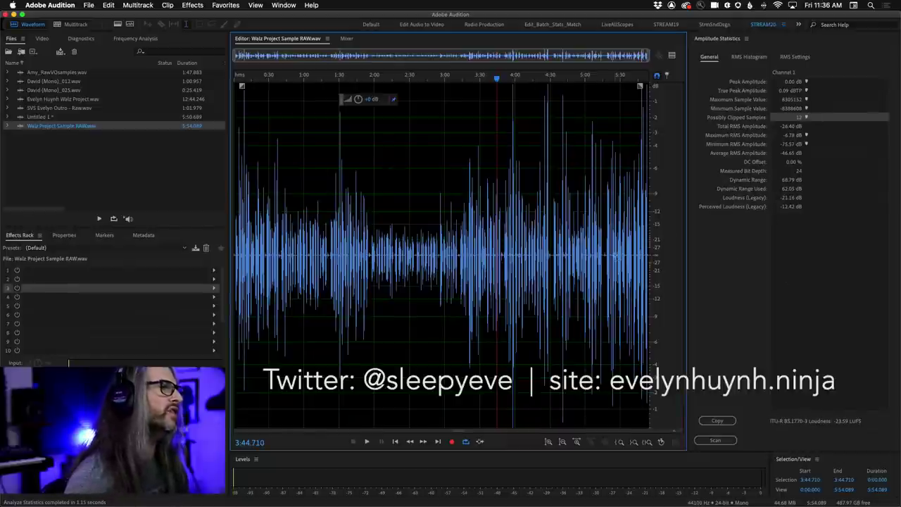
{"action": "scroll", "coordinate": [488, 295], "scroll_direction": "up", "scroll_amount": 5}
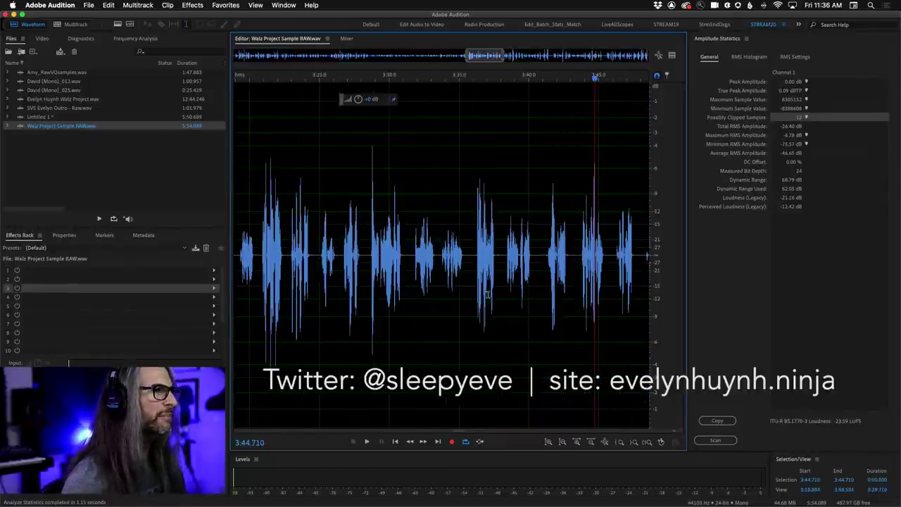
{"action": "scroll", "coordinate": [606, 305], "scroll_direction": "up", "scroll_amount": 3}
{"action": "scroll", "coordinate": [303, 302], "scroll_direction": "up", "scroll_amount": 3}
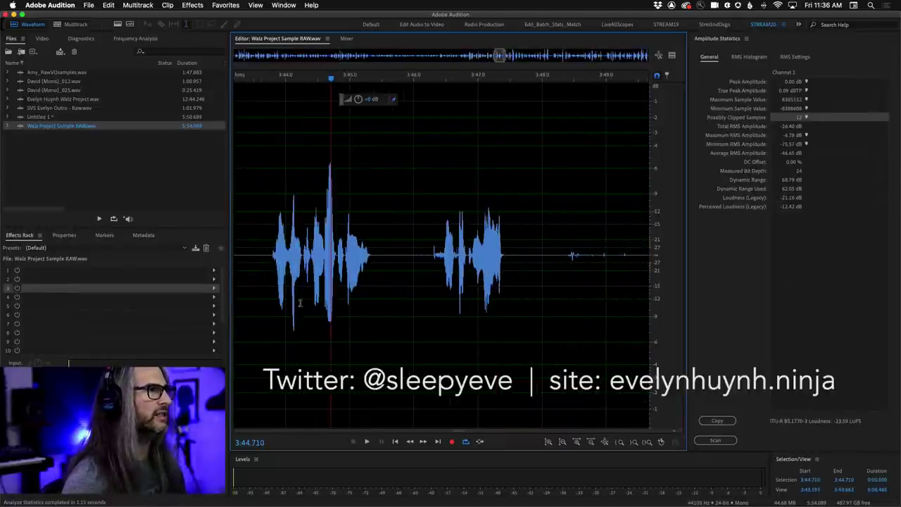
{"action": "scroll", "coordinate": [325, 305], "scroll_direction": "down", "scroll_amount": 3}
{"action": "left_click", "coordinate": [313, 291]}
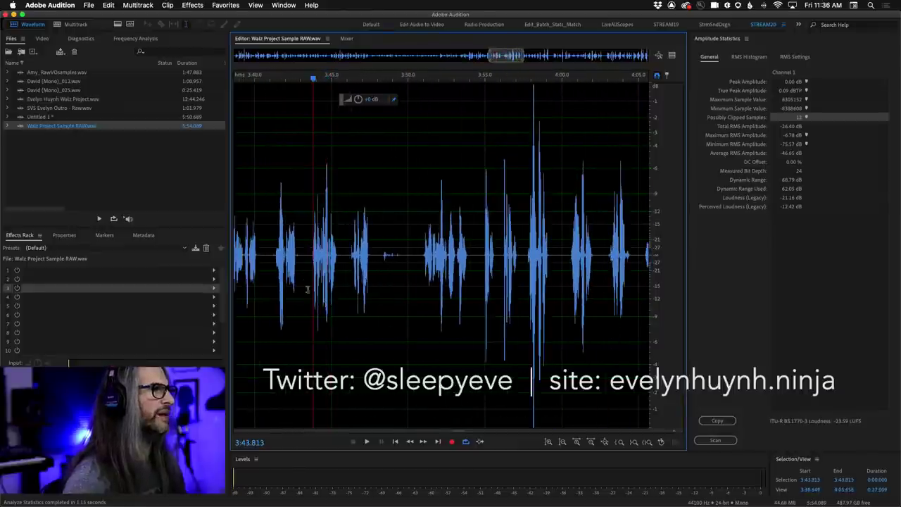
{"action": "scroll", "coordinate": [511, 282], "scroll_direction": "down", "scroll_amount": 2}
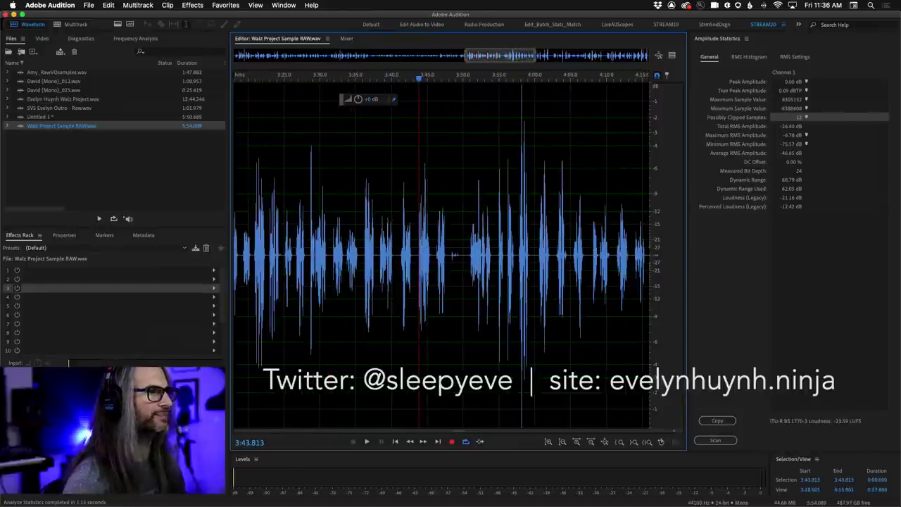
Step: Play the lead-in from about 3:54.5 and the loud peak near 3:58 to hear the clipping
{"action": "left_click", "coordinate": [496, 236]}
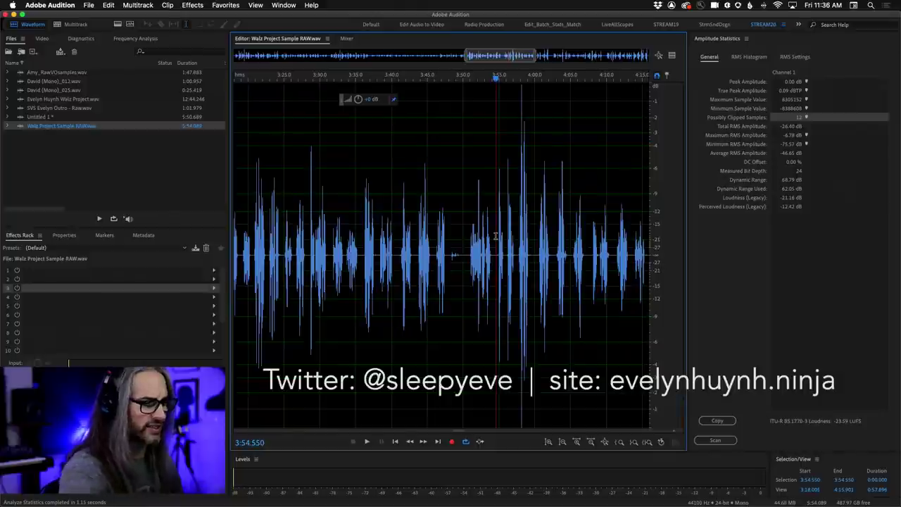
{"action": "key", "text": "space"}
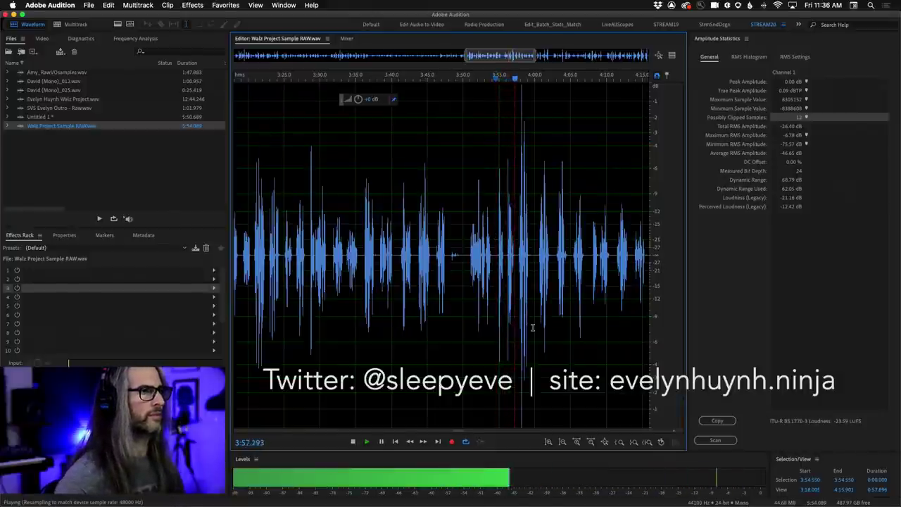
{"action": "left_click", "coordinate": [519, 345]}
{"action": "key", "text": "space"}
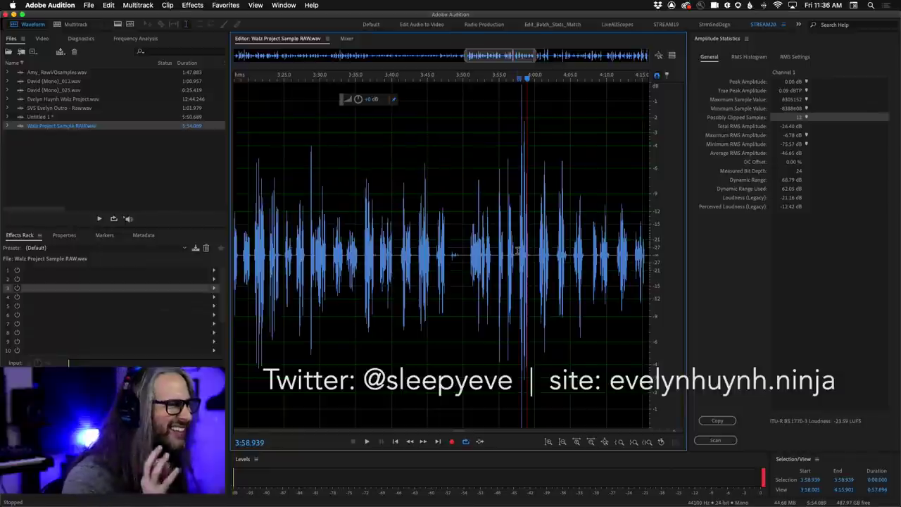
Step: Lower the gain of the clipped phrase from about 3:57.563 to 3:59.593 and rescan the whole file's amplitude statistics
{"action": "left_click_drag", "start_coordinate": [518, 251], "coordinate": [530, 256]}
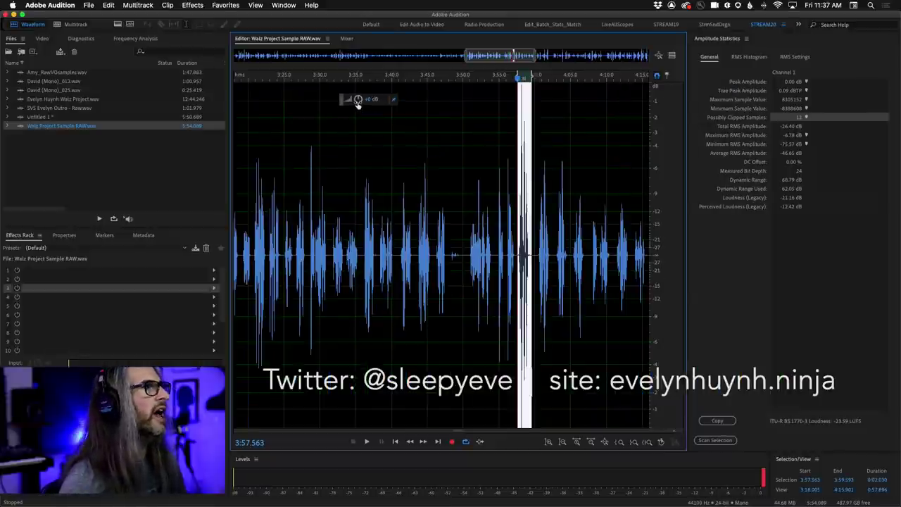
{"action": "left_click_drag", "start_coordinate": [357, 102], "coordinate": [350, 100]}
{"action": "left_click", "coordinate": [715, 440]}
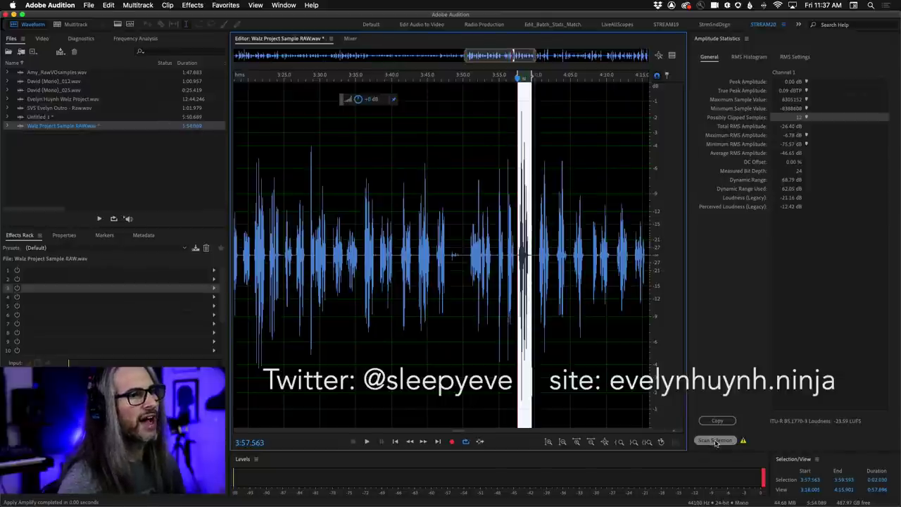
{"action": "key", "text": "cmd+z"}
{"action": "left_click", "coordinate": [716, 442]}
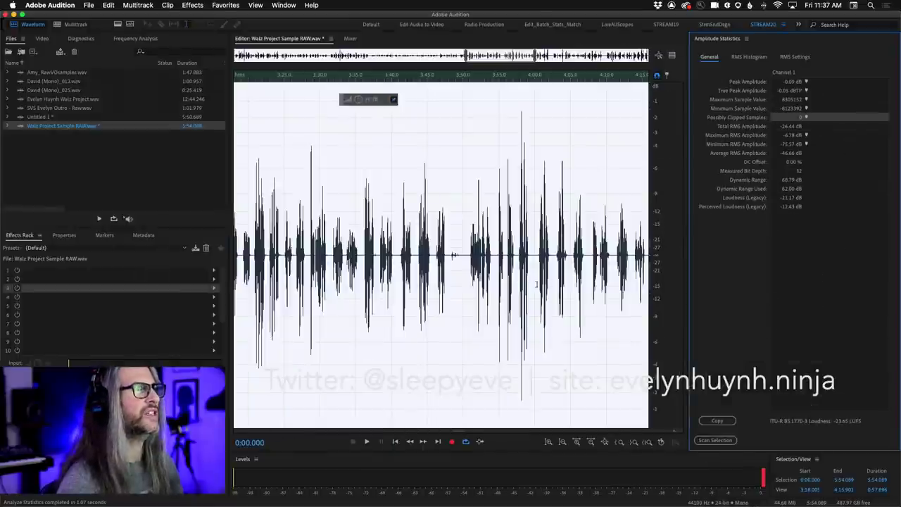
Step: Play the attenuated phrase from about 3:57.4 to check how it sounds
{"action": "left_click", "coordinate": [516, 284]}
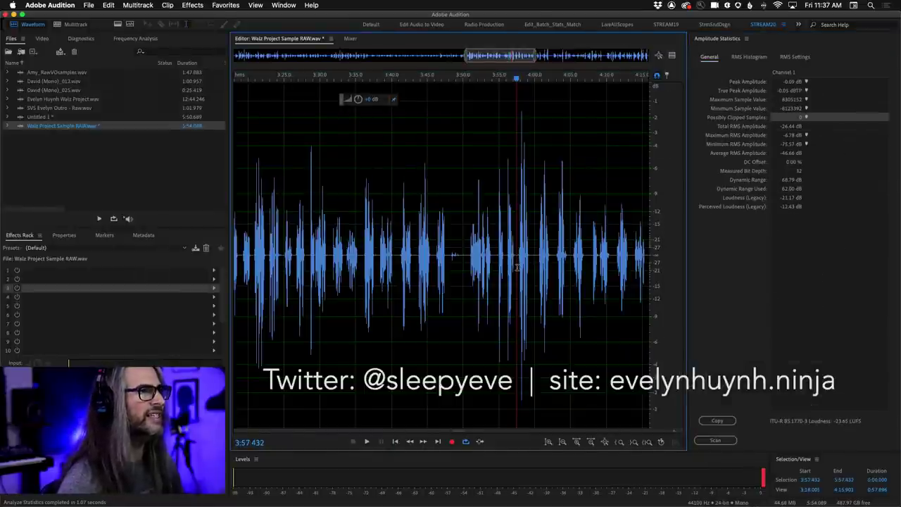
{"action": "key", "text": "space"}
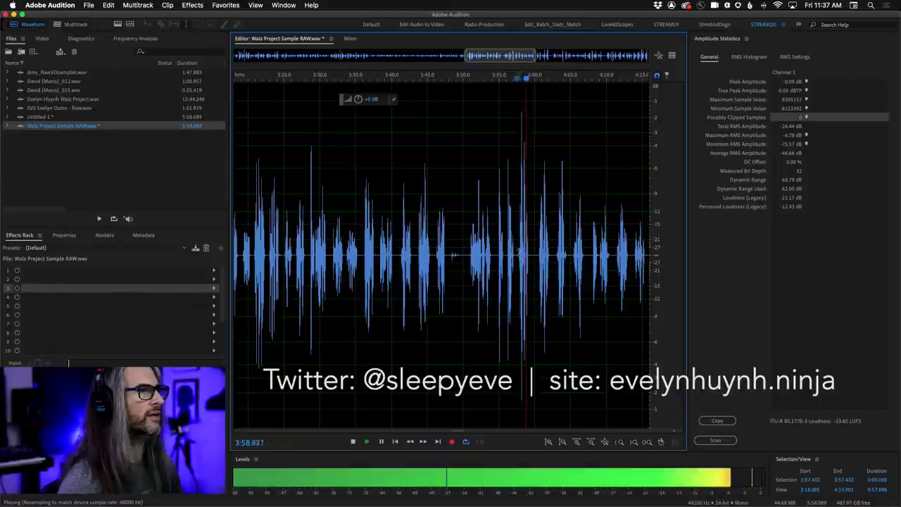
{"action": "key", "text": "space"}
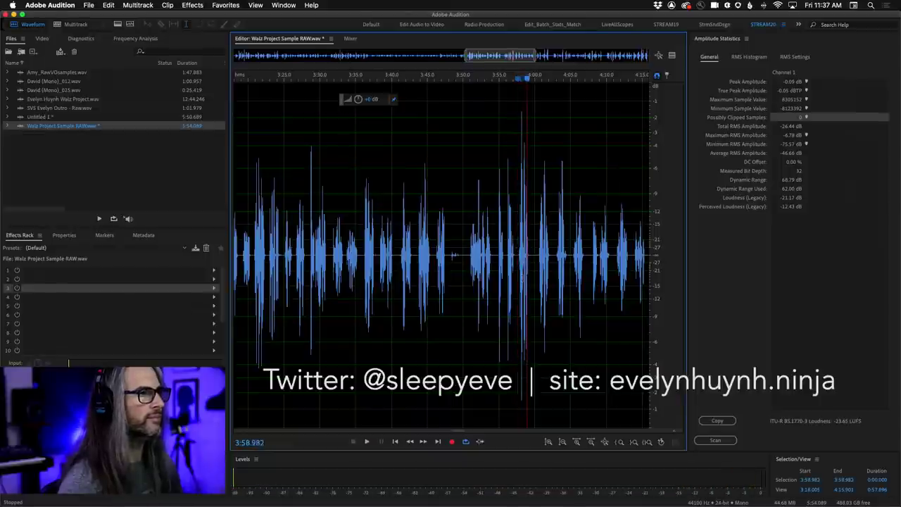
Step: Select the phrase from about 3:57.716 to 3:59.120, scan it with DeClipper using the Restore Lightly Clipped preset and repair all detected problems
{"action": "scroll", "coordinate": [519, 245], "scroll_direction": "up", "scroll_amount": 5}
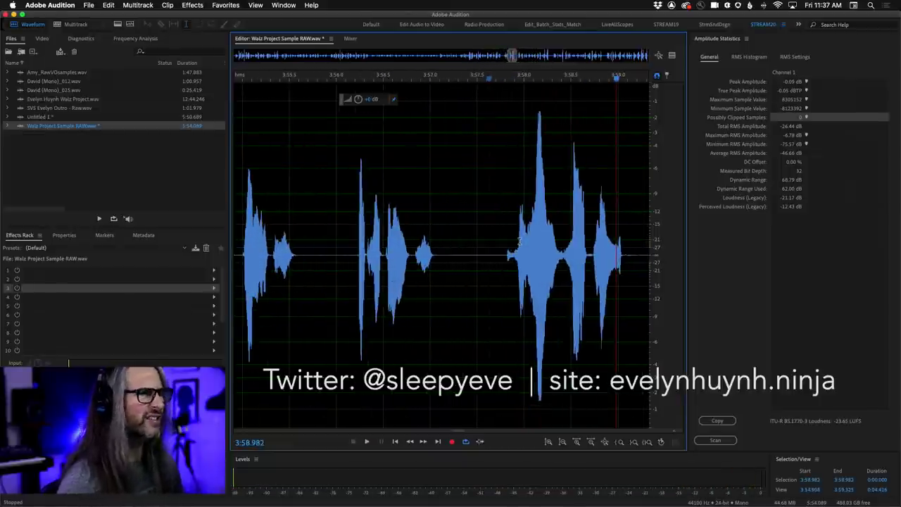
{"action": "left_click_drag", "start_coordinate": [498, 241], "coordinate": [629, 265]}
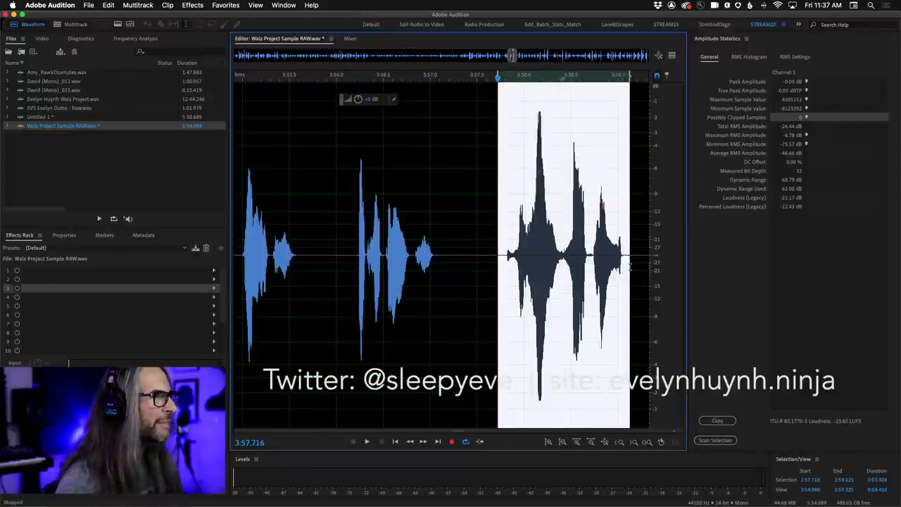
{"action": "left_click", "coordinate": [81, 39]}
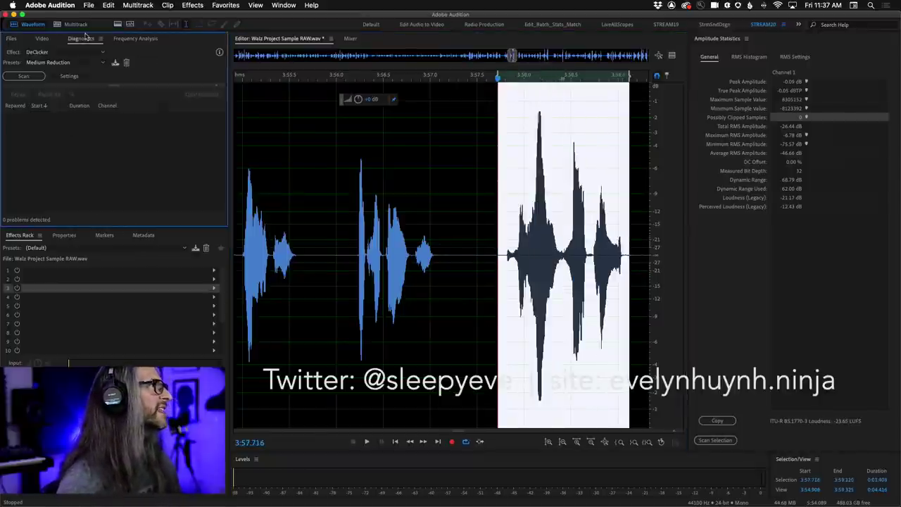
{"action": "left_click", "coordinate": [53, 54]}
{"action": "left_click", "coordinate": [43, 66]}
{"action": "left_click", "coordinate": [19, 76]}
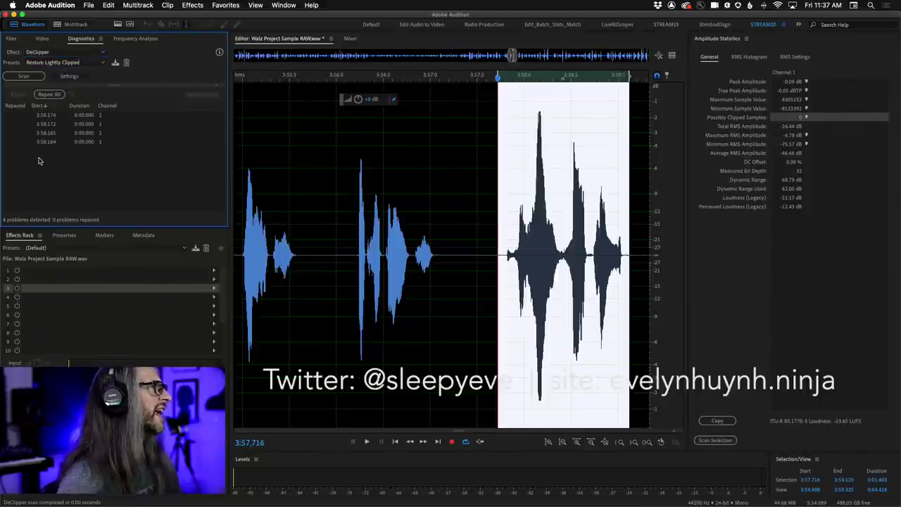
{"action": "left_click", "coordinate": [50, 95]}
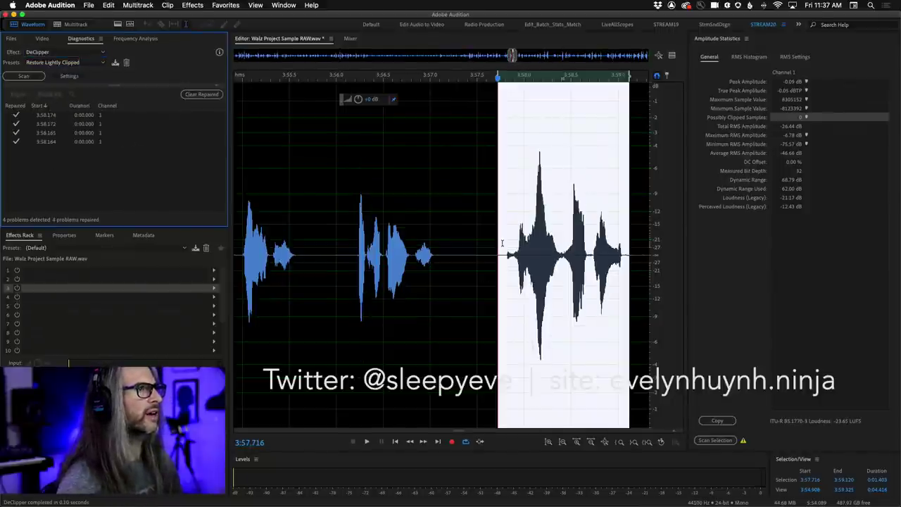
Step: Play the declipped selection to audition the repair
{"action": "left_click_drag", "start_coordinate": [499, 236], "coordinate": [497, 235]}
{"action": "key", "text": "space"}
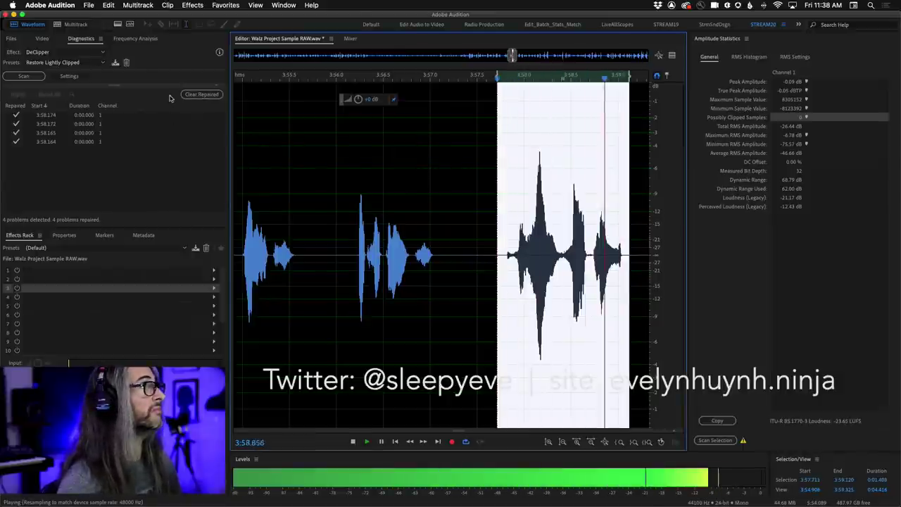
{"action": "key", "text": "space"}
Step: Undo the DeClipper repair and play the unrepaired phrase from about 3:57.78 for comparison
{"action": "left_click", "coordinate": [108, 5]}
{"action": "left_click", "coordinate": [127, 18]}
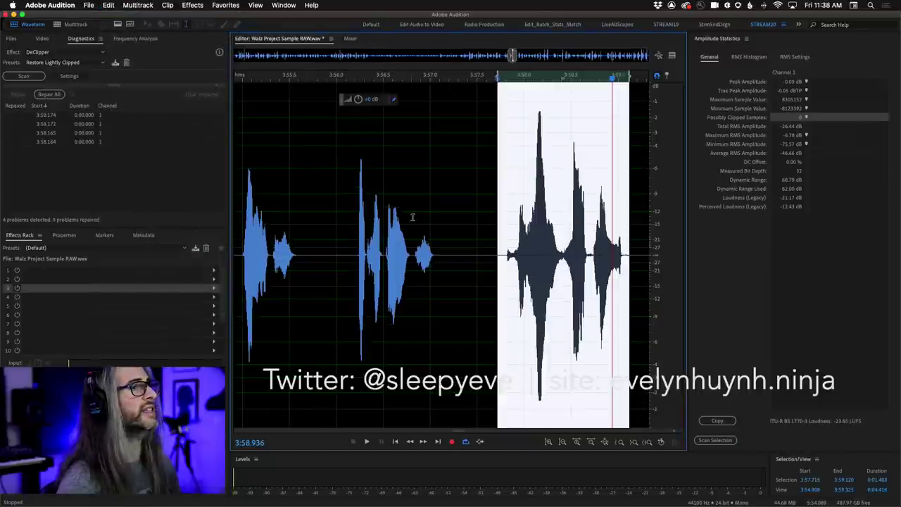
{"action": "key", "text": "space"}
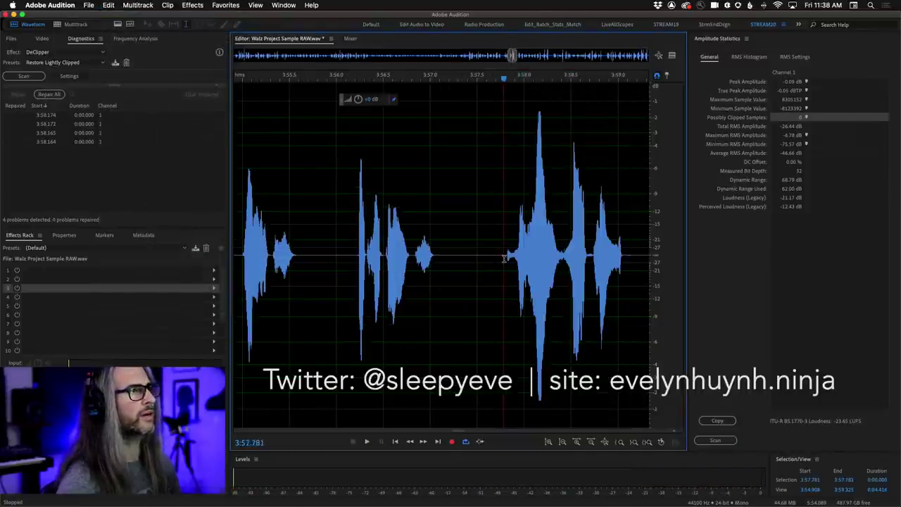
{"action": "left_click", "coordinate": [503, 259]}
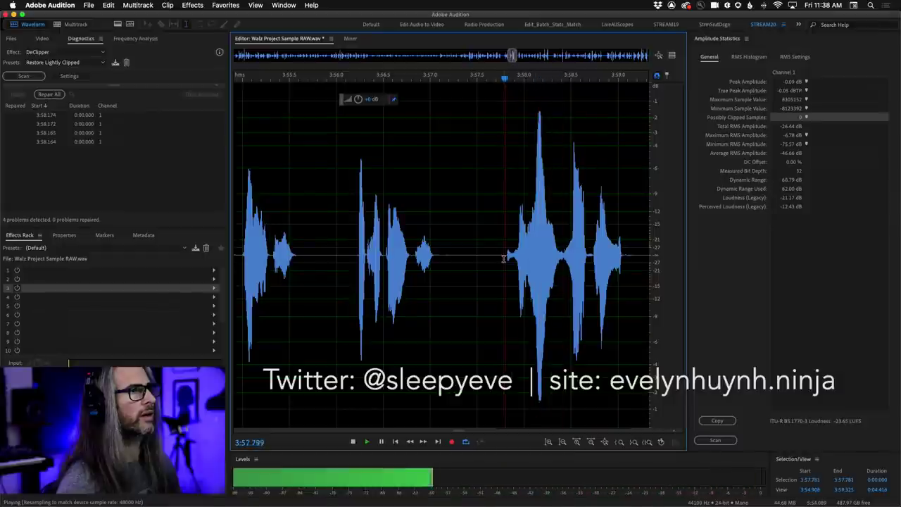
Step: Stop playback and redo the DeClipper repair on the phrase near 3:58
{"action": "key", "text": "space"}
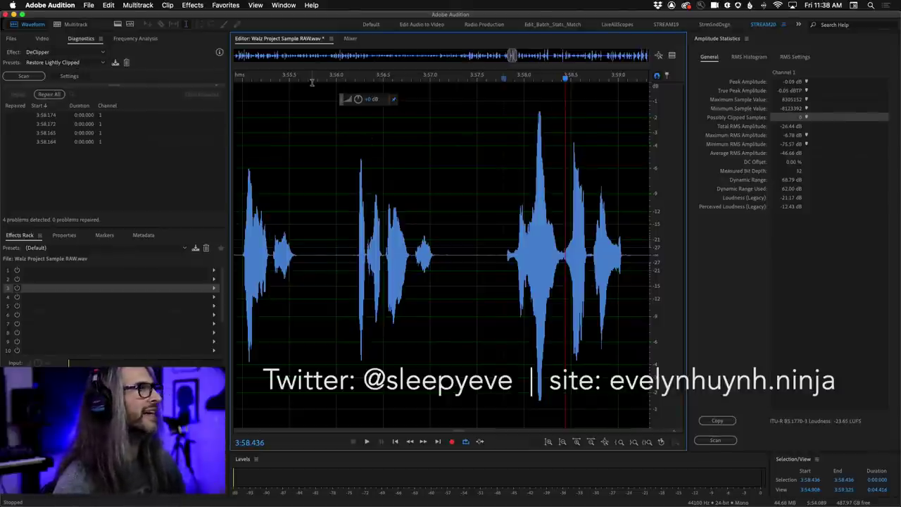
{"action": "left_click", "coordinate": [108, 5]}
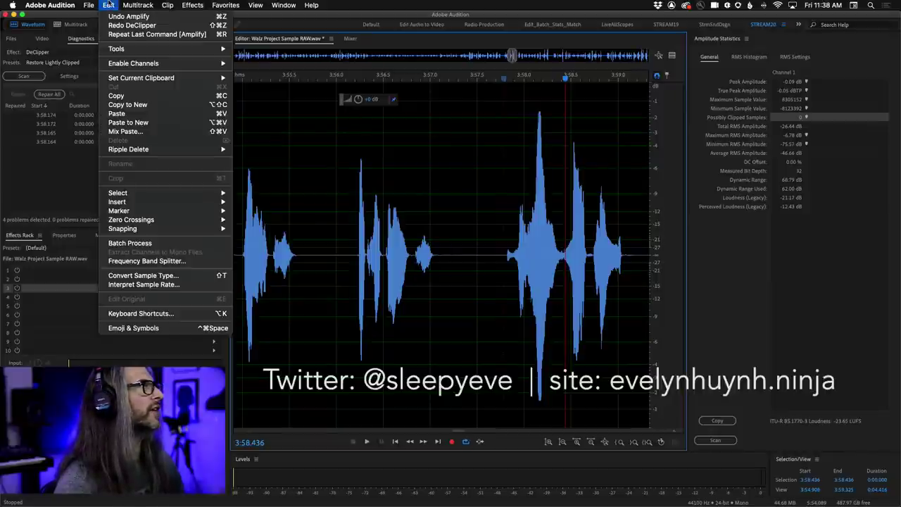
{"action": "left_click", "coordinate": [132, 26]}
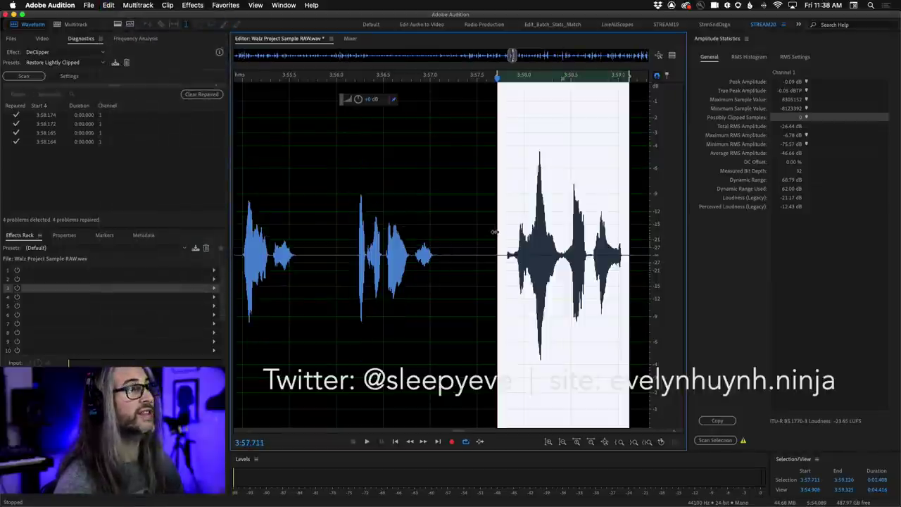
Step: Play the repaired phrase from about 3:57.79 to audition the reapplied declipping, then stop playback
{"action": "left_click", "coordinate": [481, 236]}
{"action": "left_click", "coordinate": [502, 249]}
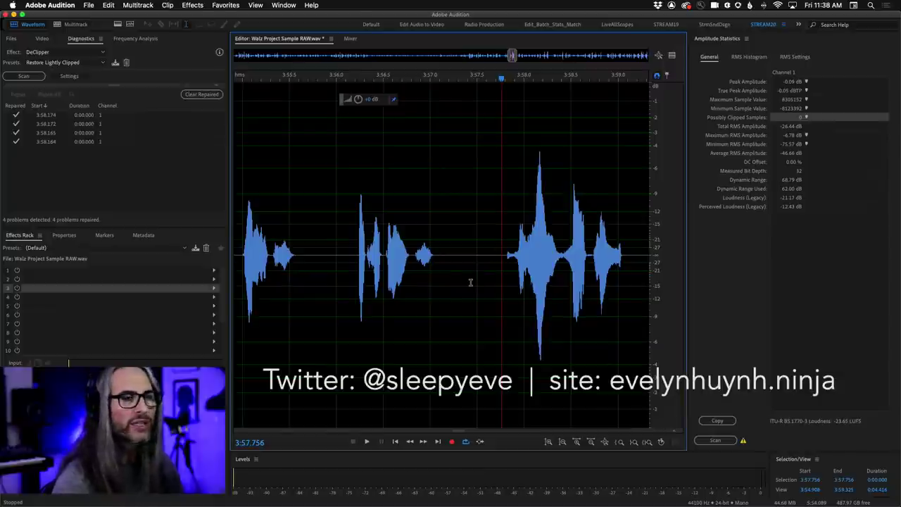
{"action": "key", "text": "space"}
{"action": "left_click", "coordinate": [504, 257]}
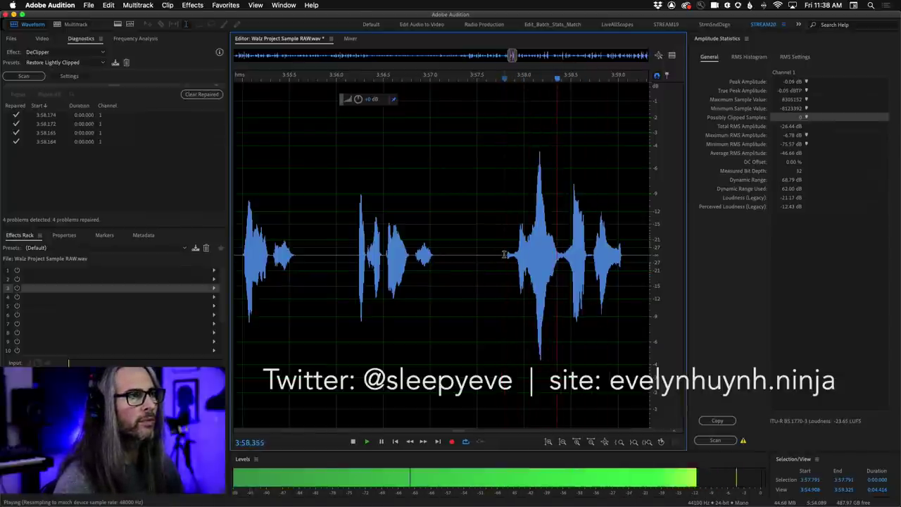
{"action": "key", "text": "space"}
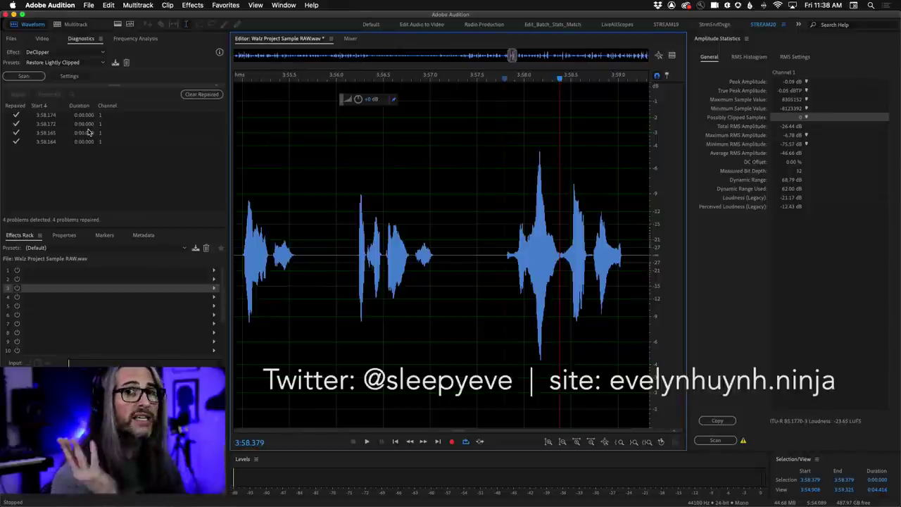
Step: Rescan the amplitude statistics for the whole recording
{"action": "key", "text": "backslash"}
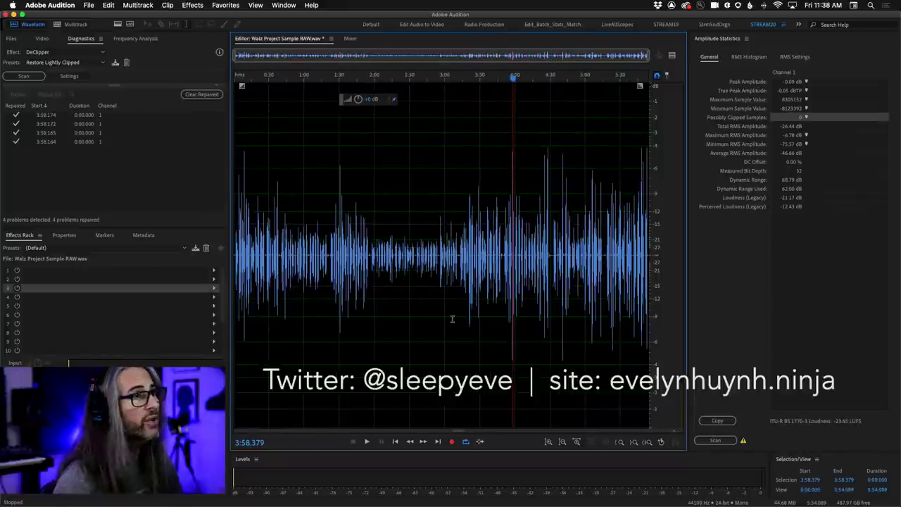
{"action": "left_click", "coordinate": [448, 321]}
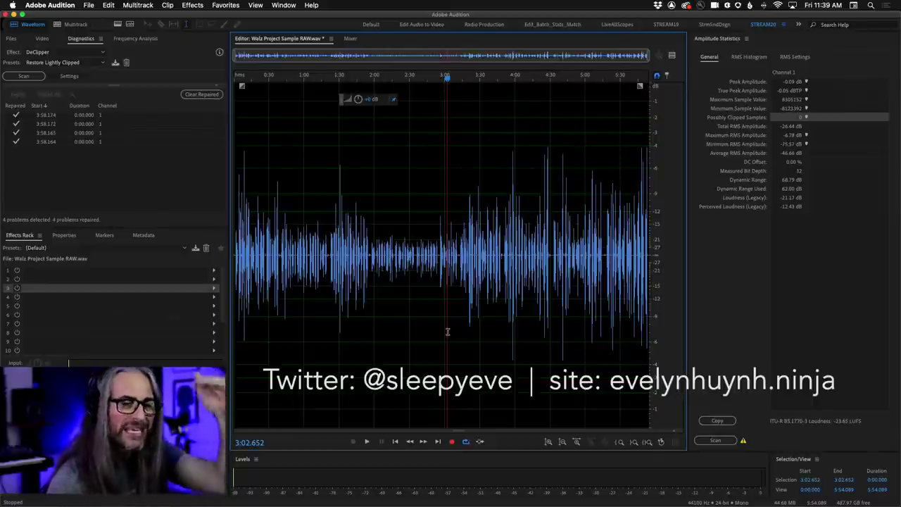
{"action": "left_click", "coordinate": [705, 440]}
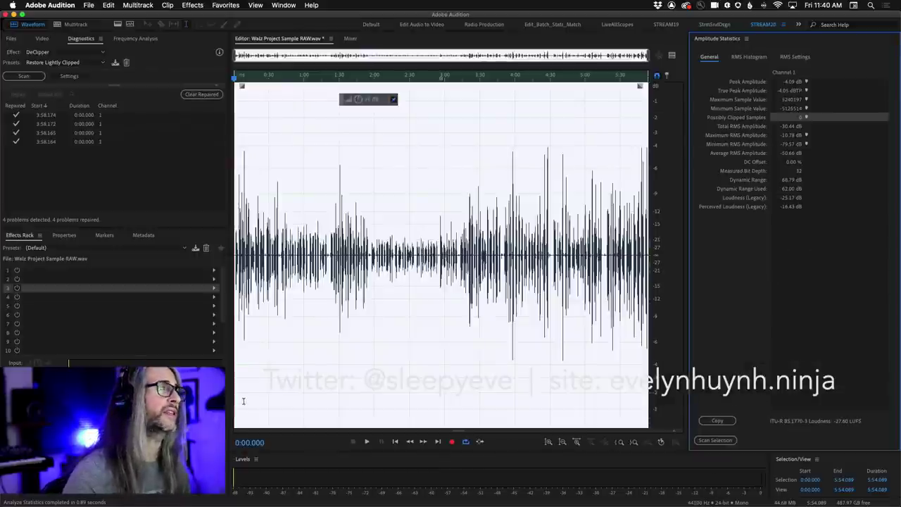
Step: Play the recording from its beginning and stop at about 0:20
{"action": "left_click", "coordinate": [369, 370]}
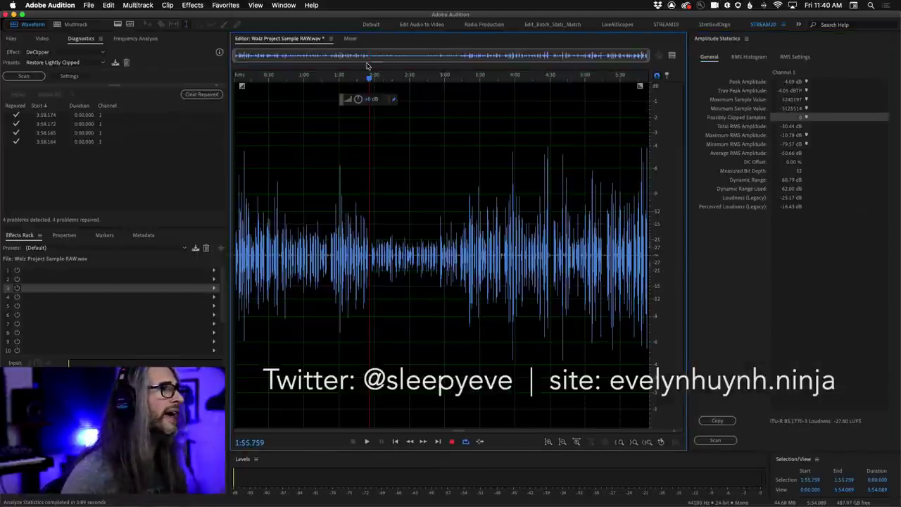
{"action": "left_click_drag", "start_coordinate": [370, 79], "coordinate": [134, 97]}
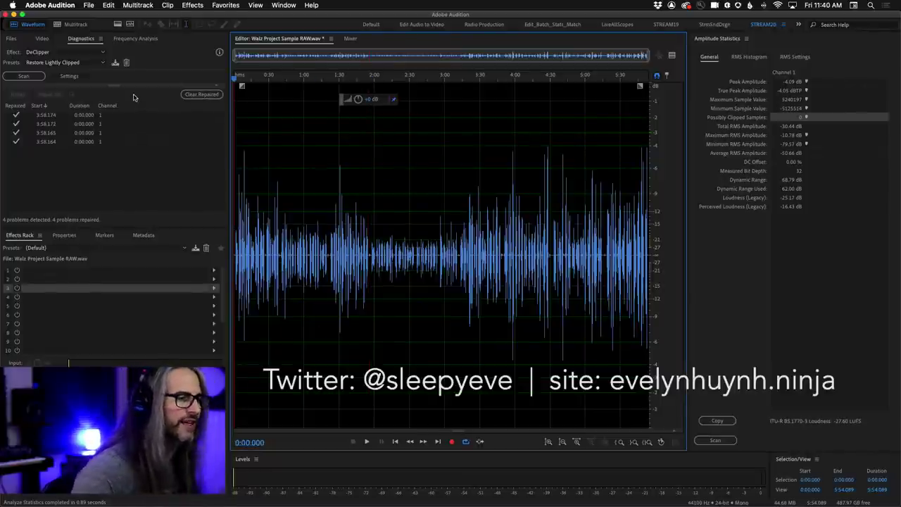
{"action": "key", "text": "space"}
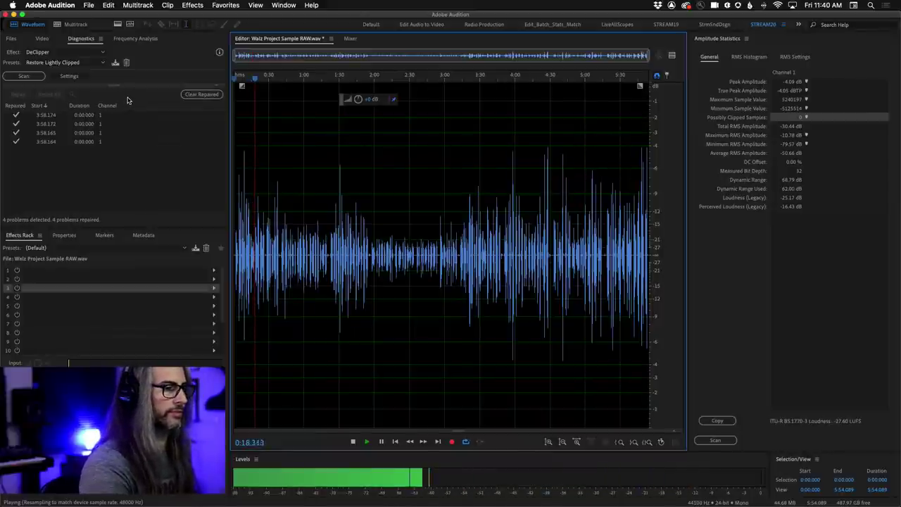
{"action": "key", "text": "space"}
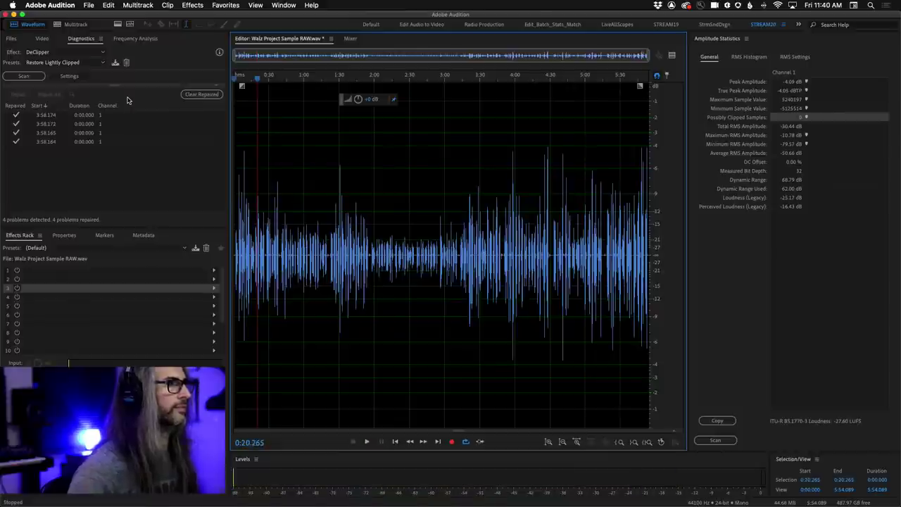
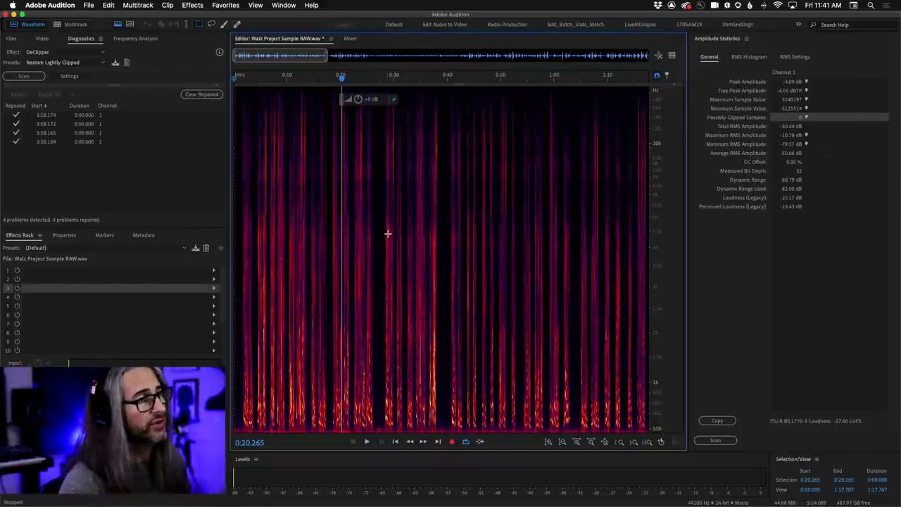
Step: Examine the opening phrases in the spectrogram and marquee-select the pause from about 0:06.27 to 0:06.71
{"action": "key", "text": "equal"}
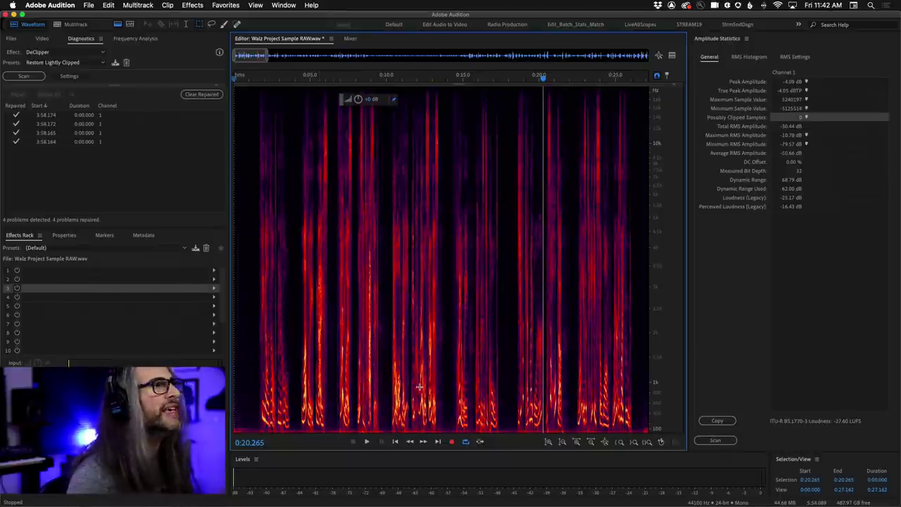
{"action": "scroll", "coordinate": [296, 71], "scroll_direction": "up", "scroll_amount": 4}
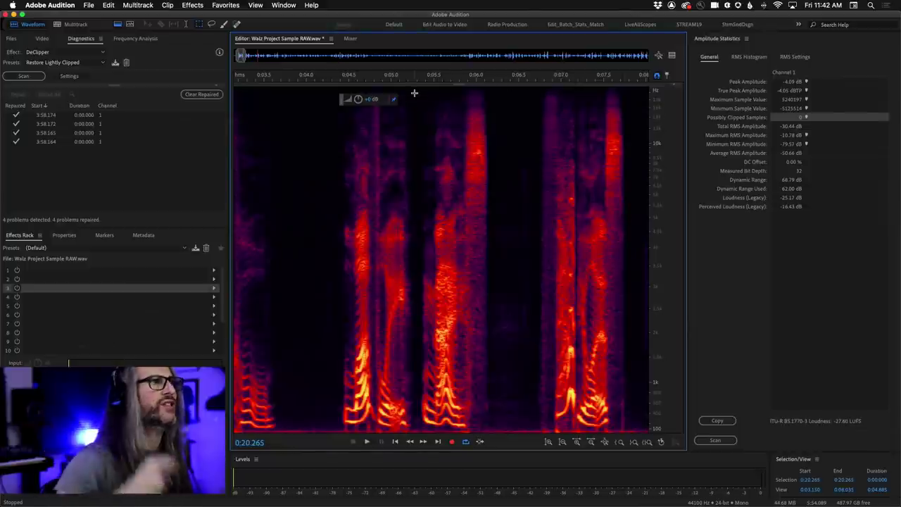
{"action": "left_click_drag", "start_coordinate": [414, 93], "coordinate": [646, 94]}
{"action": "left_click", "coordinate": [518, 109]}
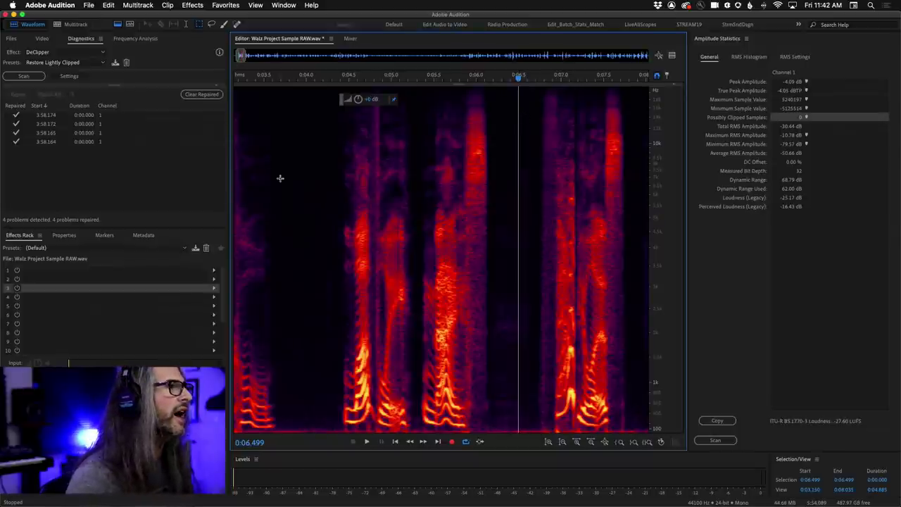
{"action": "left_click_drag", "start_coordinate": [274, 142], "coordinate": [336, 371]}
{"action": "left_click_drag", "start_coordinate": [497, 136], "coordinate": [537, 369]}
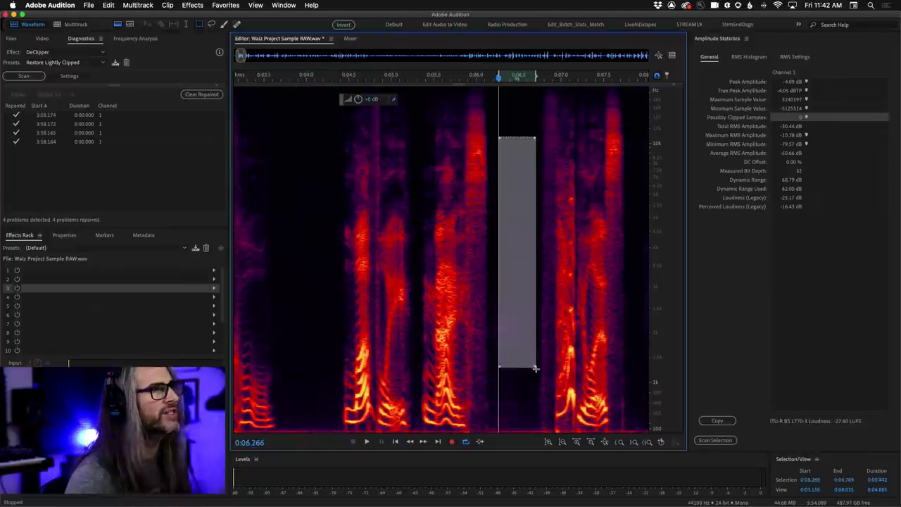
Step: Marquee-select the pauses starting at about 0:09.57 and 0:13.63 in turn to inspect their background noise
{"action": "scroll", "coordinate": [609, 261], "scroll_direction": "right", "scroll_amount": 2}
{"action": "scroll", "coordinate": [609, 261], "scroll_direction": "right", "scroll_amount": 10}
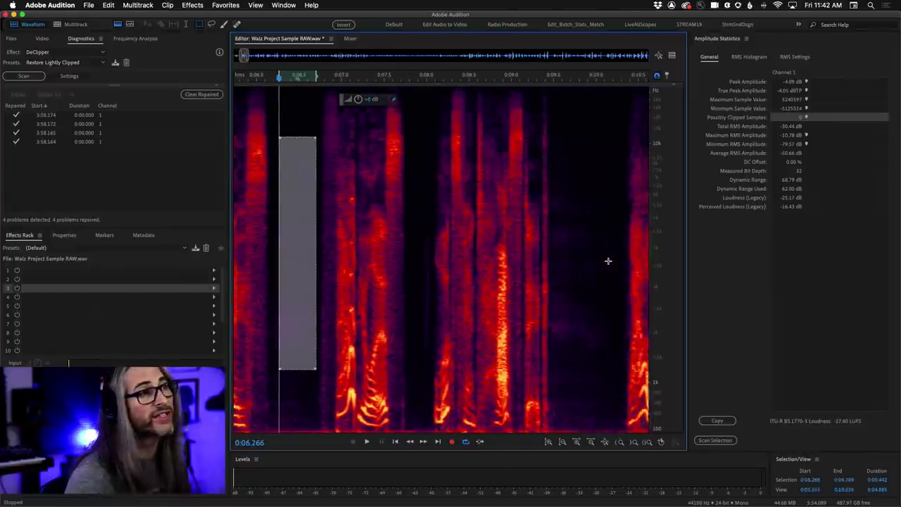
{"action": "left_click_drag", "start_coordinate": [457, 105], "coordinate": [521, 386]}
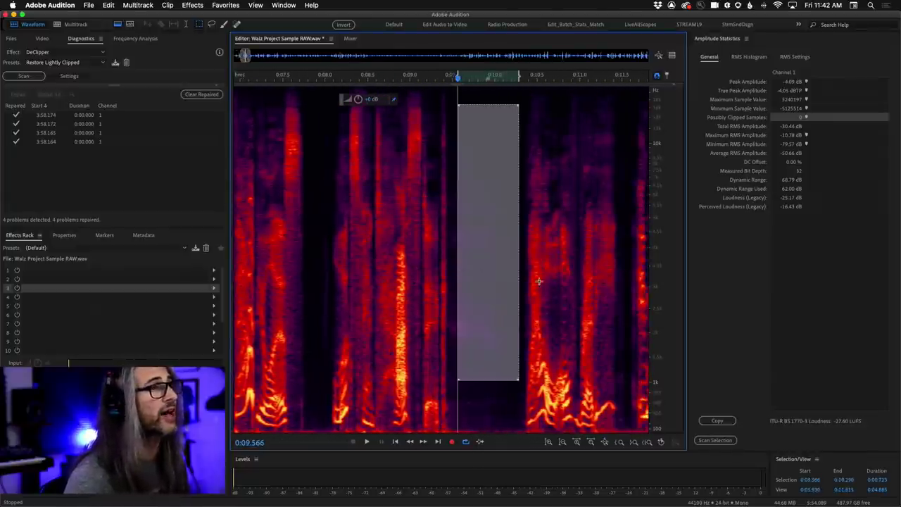
{"action": "scroll", "coordinate": [502, 204], "scroll_direction": "right", "scroll_amount": 10}
{"action": "scroll", "coordinate": [502, 204], "scroll_direction": "right", "scroll_amount": 1}
{"action": "left_click_drag", "start_coordinate": [495, 136], "coordinate": [556, 418]}
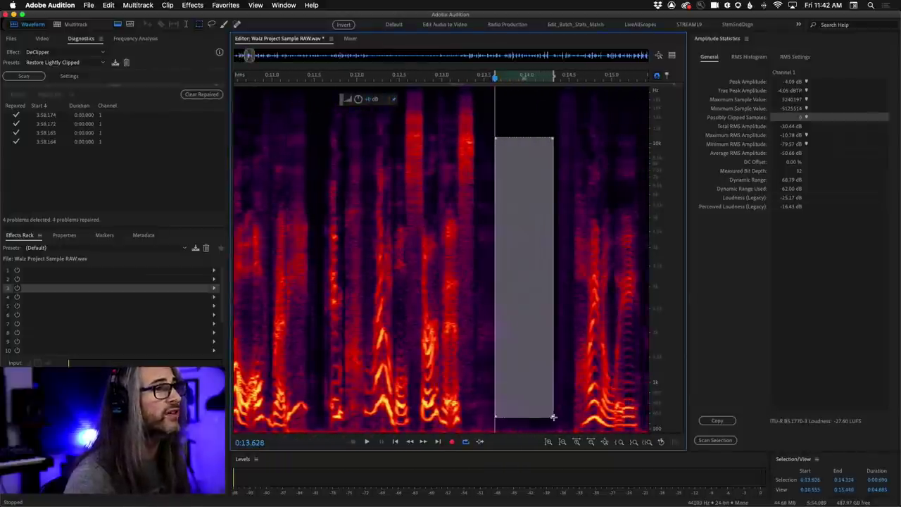
Step: Replace the marquee with one over the pause from about 0:13.39 to 0:13.94 to inspect its noise
{"action": "scroll", "coordinate": [507, 212], "scroll_direction": "down", "scroll_amount": 1}
{"action": "left_click", "coordinate": [457, 225]}
{"action": "left_click", "coordinate": [483, 134]}
{"action": "left_click_drag", "start_coordinate": [482, 134], "coordinate": [524, 419]}
{"action": "scroll", "coordinate": [493, 312], "scroll_direction": "down", "scroll_amount": 2}
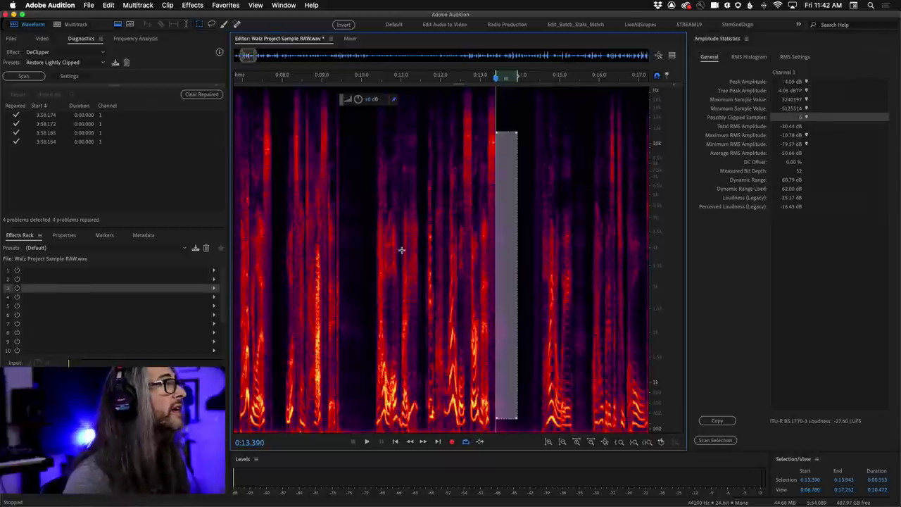
Step: Clear the pause selection and marquee the lowest frequencies from the file's start to about 0:27.6
{"action": "scroll", "coordinate": [404, 247], "scroll_direction": "down", "scroll_amount": 10}
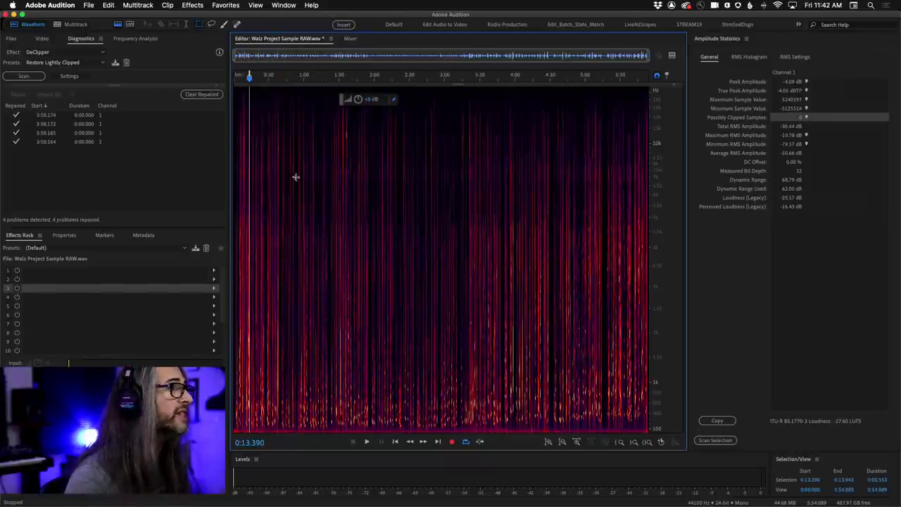
{"action": "left_click_drag", "start_coordinate": [308, 75], "coordinate": [197, 85]}
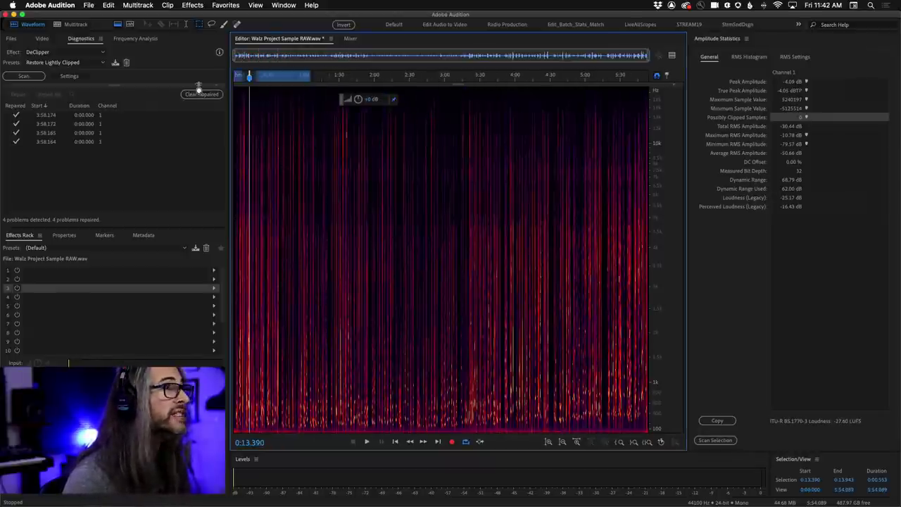
{"action": "left_click_drag", "start_coordinate": [372, 81], "coordinate": [82, 86]}
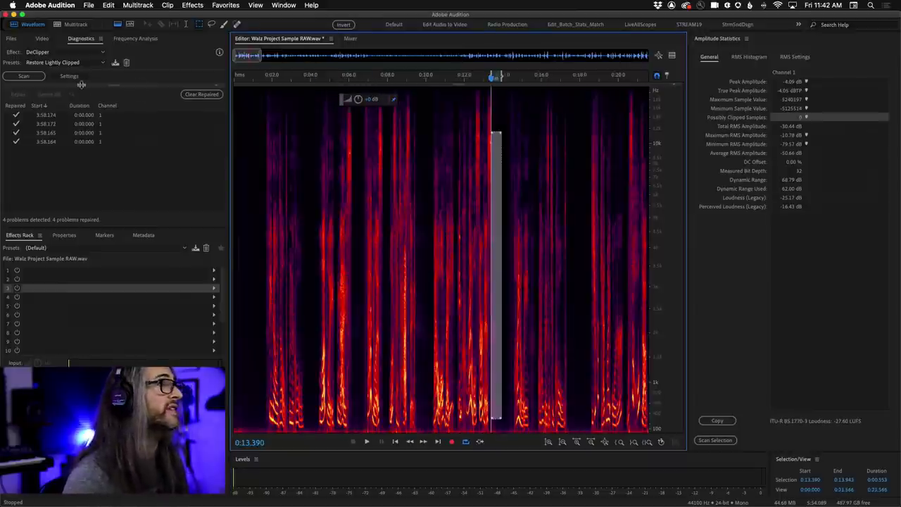
{"action": "left_click", "coordinate": [482, 228]}
{"action": "scroll", "coordinate": [483, 228], "scroll_direction": "down", "scroll_amount": 3}
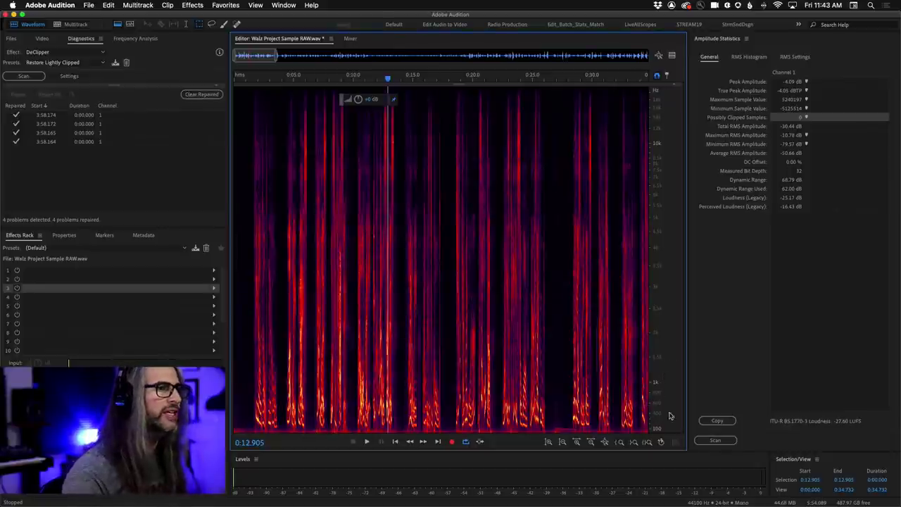
{"action": "left_click_drag", "start_coordinate": [563, 422], "coordinate": [234, 424]}
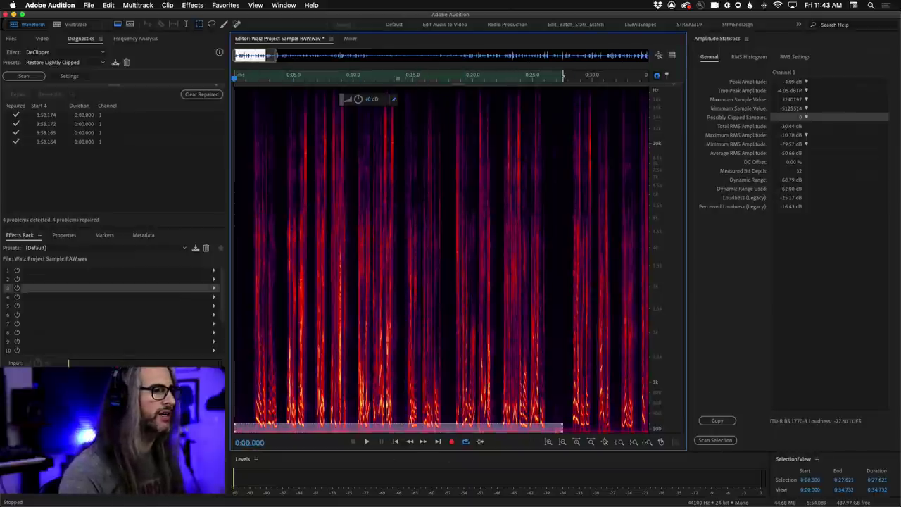
{"action": "scroll", "coordinate": [662, 366], "scroll_direction": "down", "scroll_amount": 2}
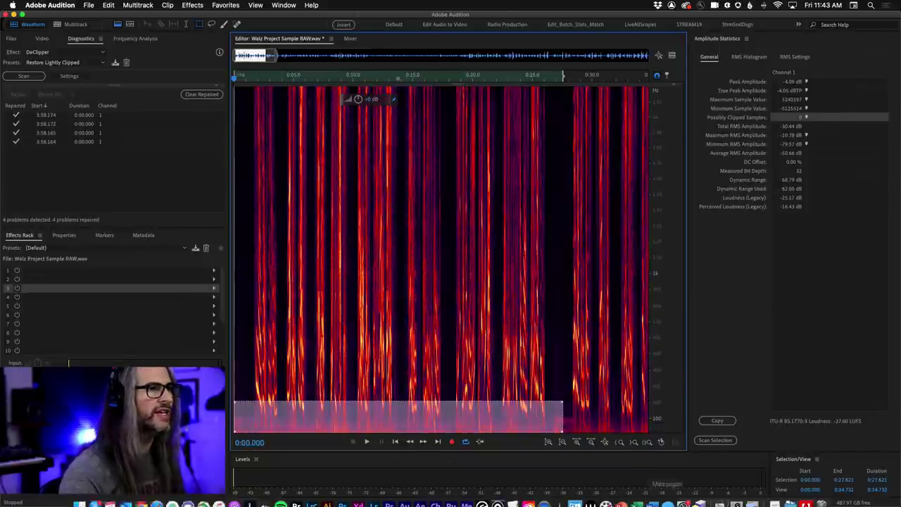
Step: Try a marquee over the frequencies below about 100 Hz from about 0:00.5 to 2:31.4, then clear it
{"action": "left_click", "coordinate": [464, 423]}
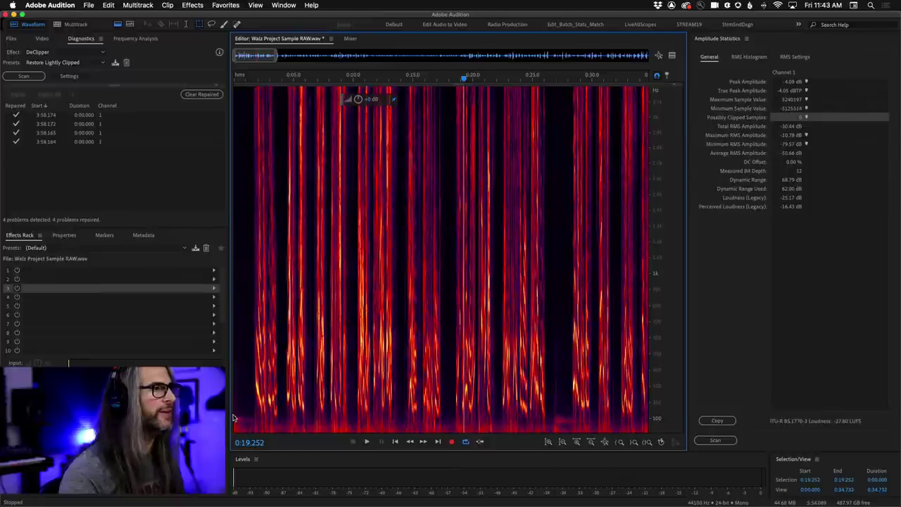
{"action": "left_click_drag", "start_coordinate": [240, 414], "coordinate": [554, 491]}
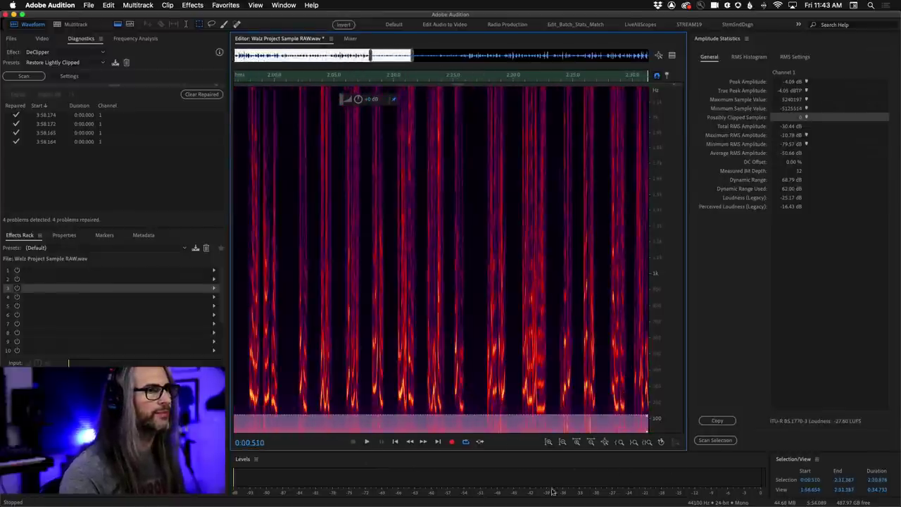
{"action": "left_click", "coordinate": [398, 388]}
Step: Marquee-select the low-frequency rumble band below about 60 Hz from about 2:30.9 back to the file's start
{"action": "left_click_drag", "start_coordinate": [662, 373], "coordinate": [662, 426]}
{"action": "scroll", "coordinate": [646, 364], "scroll_direction": "down", "scroll_amount": 3}
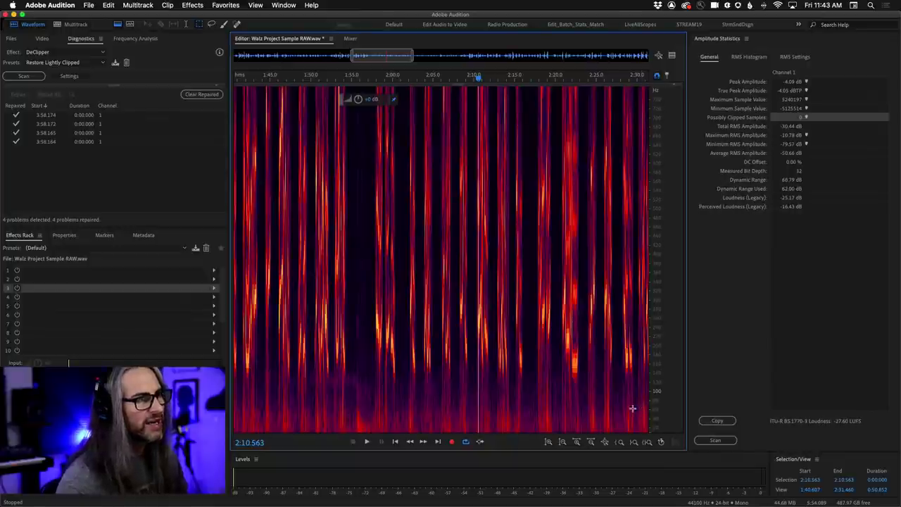
{"action": "left_click_drag", "start_coordinate": [643, 407], "coordinate": [89, 495]}
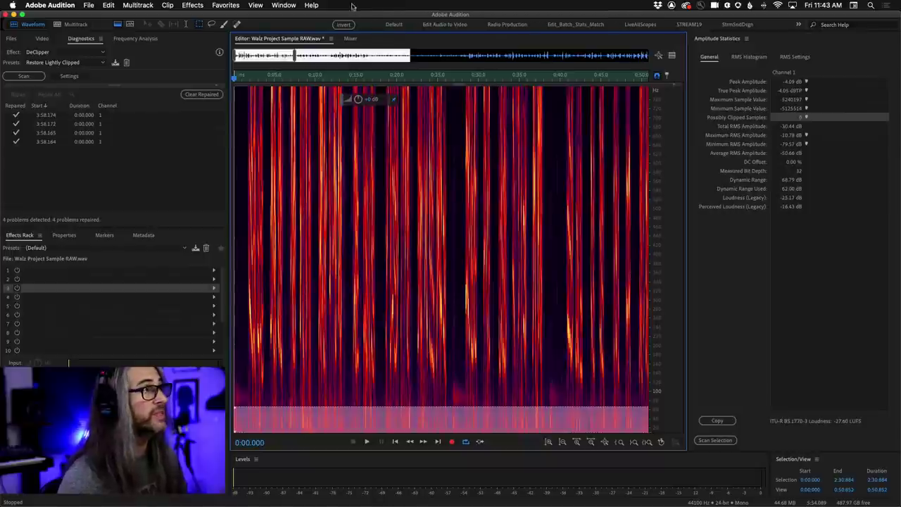
{"action": "double_click", "coordinate": [294, 58]}
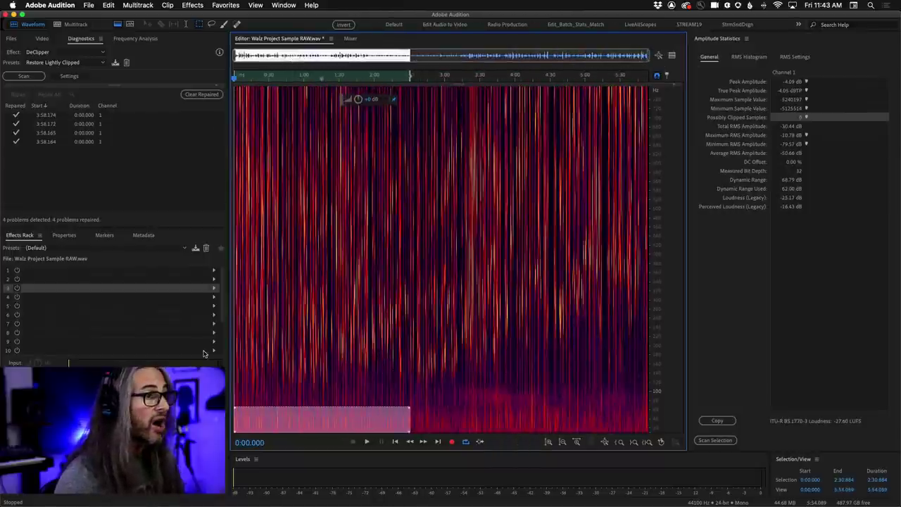
Step: Extend the marquee below about 60 Hz across the whole recording, from 0:00.000 to 5:54.089
{"action": "left_click_drag", "start_coordinate": [410, 418], "coordinate": [481, 426]}
{"action": "left_click_drag", "start_coordinate": [446, 469], "coordinate": [236, 422]}
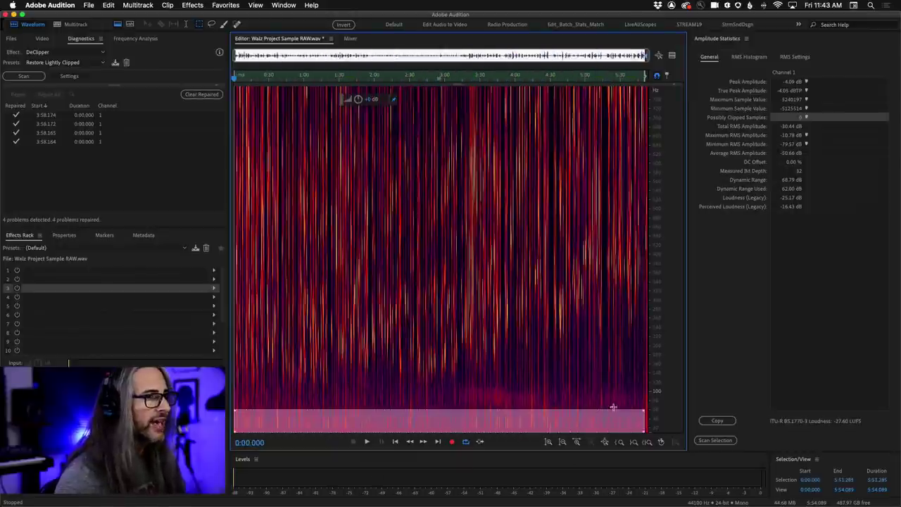
{"action": "left_click_drag", "start_coordinate": [643, 417], "coordinate": [664, 419]}
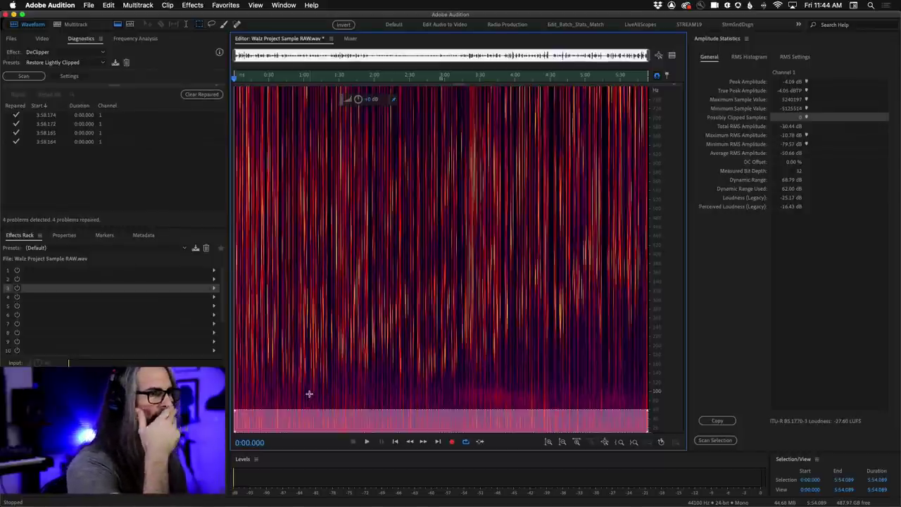
Step: Replace the full-length marquee with one below about 60 Hz from 0:03.605, and marquee about 100–120 Hz across the whole recording
{"action": "left_click", "coordinate": [477, 397]}
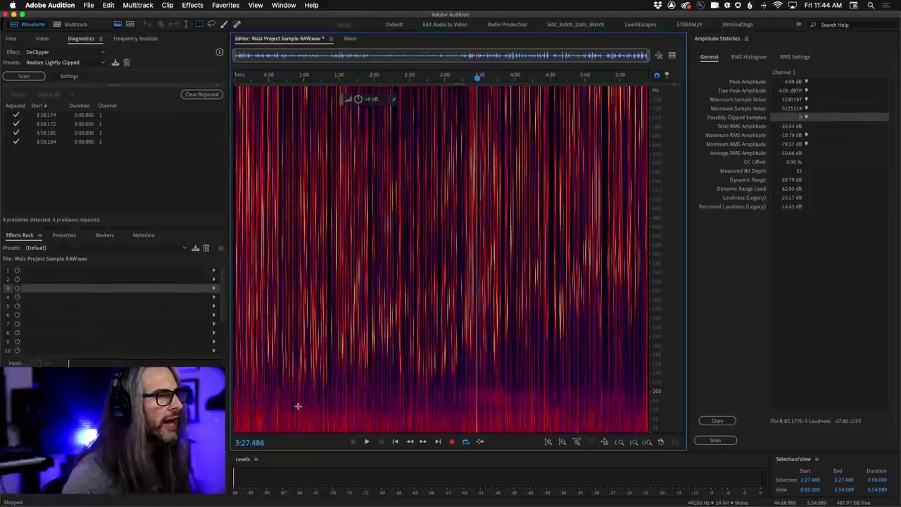
{"action": "left_click_drag", "start_coordinate": [237, 408], "coordinate": [648, 431]}
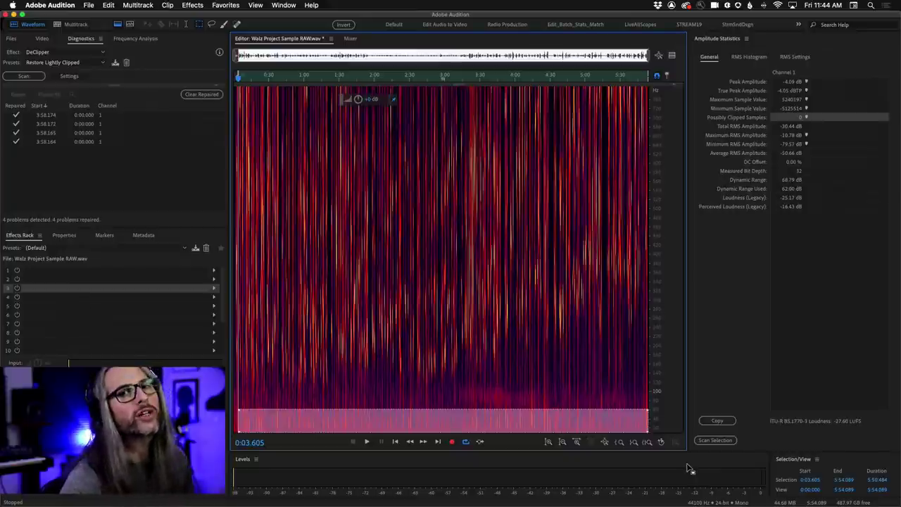
{"action": "left_click_drag", "start_coordinate": [241, 366], "coordinate": [420, 380]}
{"action": "left_click_drag", "start_coordinate": [237, 376], "coordinate": [649, 391]}
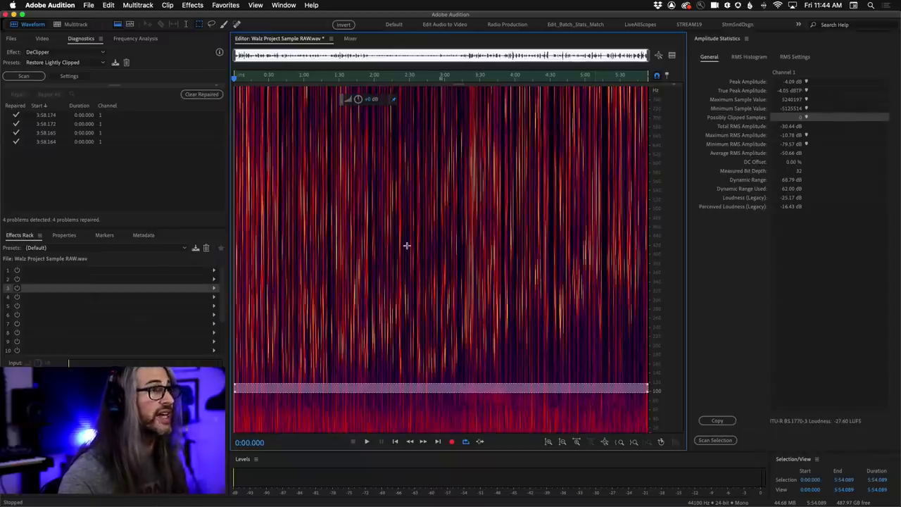
Step: Try marquees around 80–120 Hz in the opening of the recording, covering 0:00.000 to 0:44.553 and 0:01.808 to 1:08.382
{"action": "left_click_drag", "start_coordinate": [648, 55], "coordinate": [279, 44]}
{"action": "left_click", "coordinate": [289, 378]}
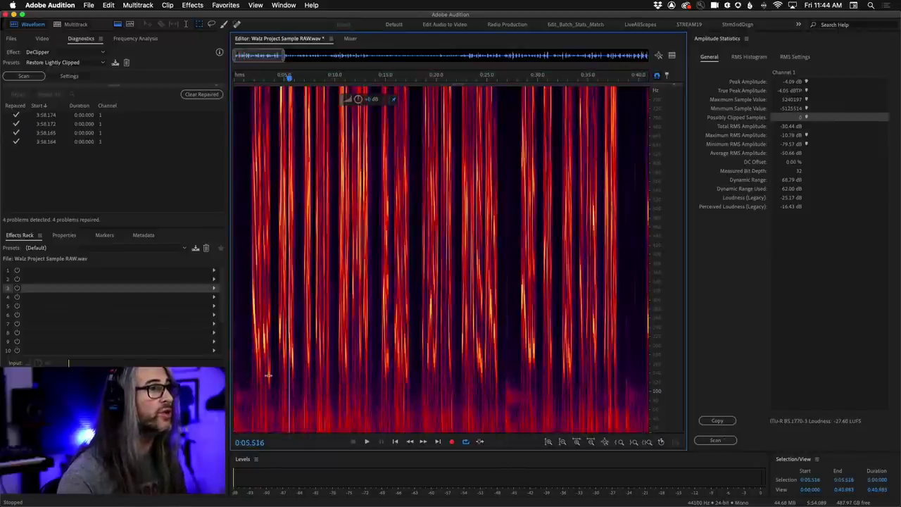
{"action": "left_click_drag", "start_coordinate": [252, 375], "coordinate": [235, 397]}
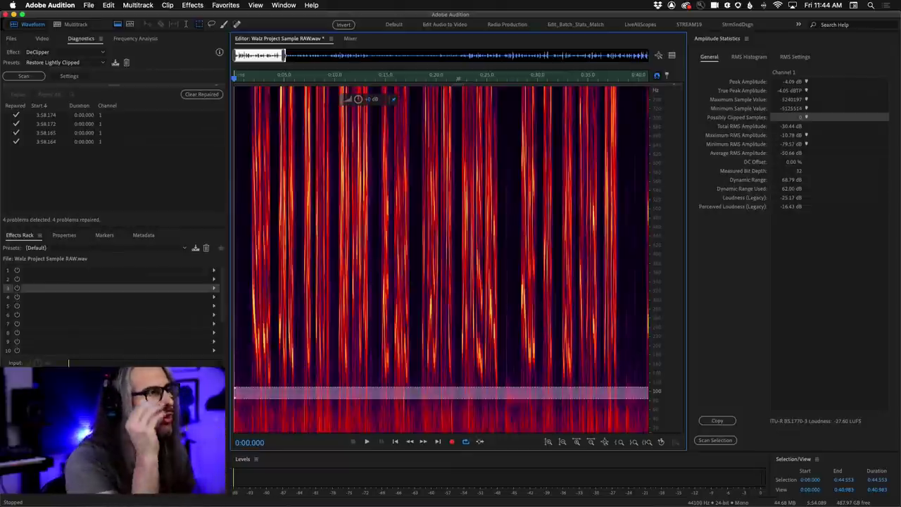
{"action": "left_click", "coordinate": [262, 375]}
{"action": "left_click_drag", "start_coordinate": [253, 385], "coordinate": [662, 384]}
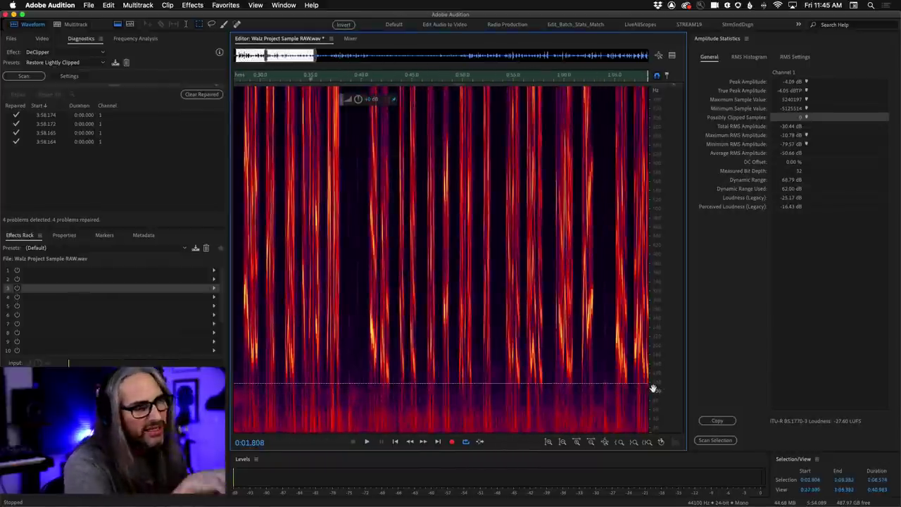
{"action": "key", "text": "backslash"}
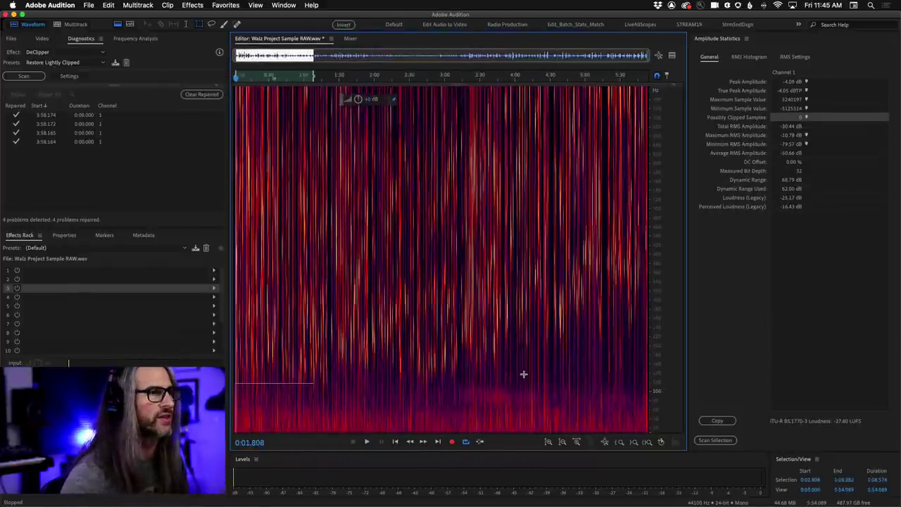
Step: Marquee the frequencies below about 60 Hz from 5:48.481 back to the file's start, listen to them alone, and clear the selection
{"action": "left_click", "coordinate": [437, 400]}
{"action": "left_click_drag", "start_coordinate": [641, 407], "coordinate": [234, 431]}
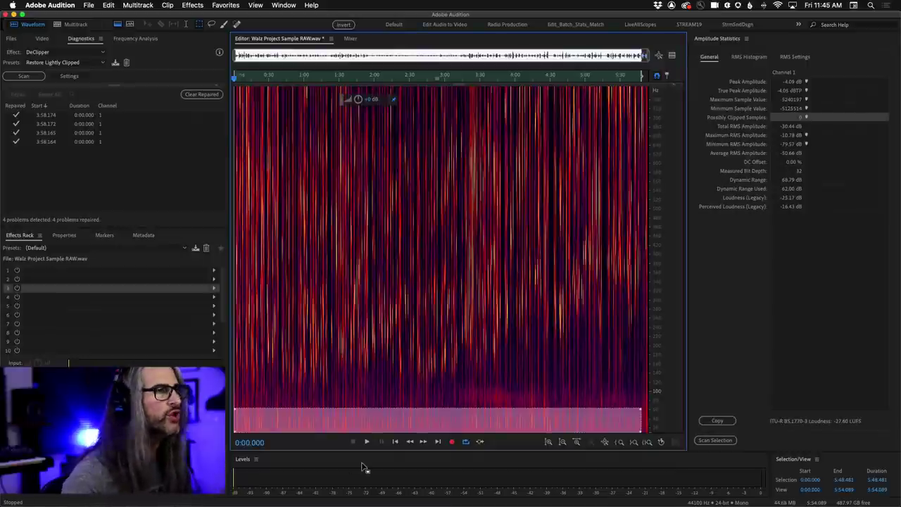
{"action": "key", "text": "space"}
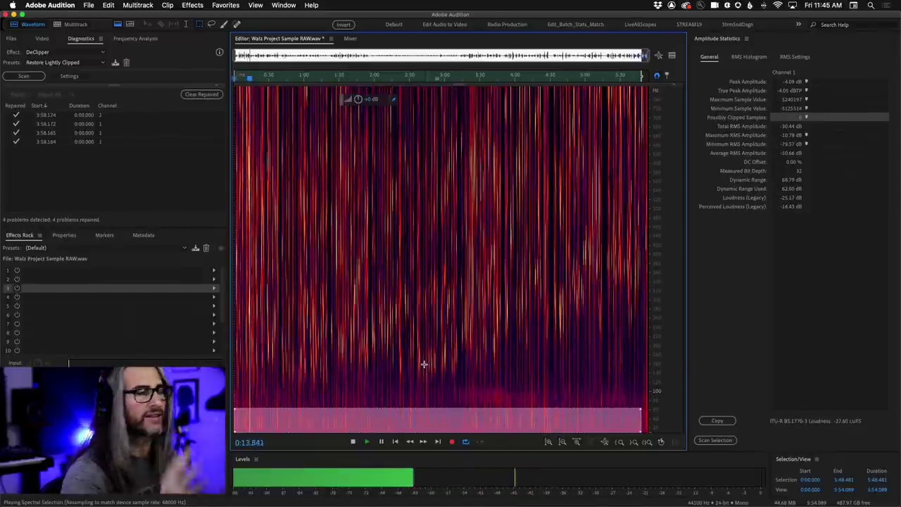
{"action": "left_click", "coordinate": [358, 383]}
{"action": "key", "text": "space"}
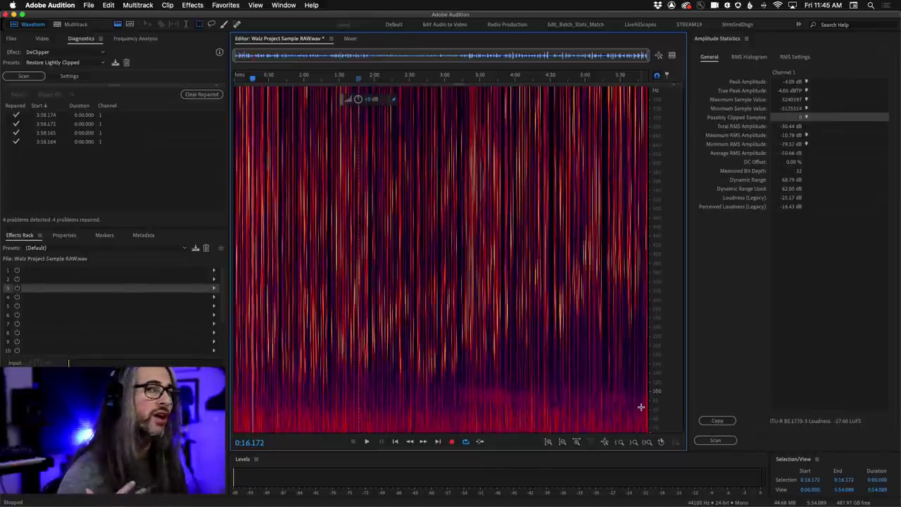
Step: Try a marquee below about 75 Hz from 1:44.143 to the file's end, then clear it
{"action": "left_click_drag", "start_coordinate": [487, 403], "coordinate": [654, 448]}
{"action": "left_click_drag", "start_coordinate": [563, 403], "coordinate": [558, 416]}
{"action": "left_click_drag", "start_coordinate": [355, 402], "coordinate": [661, 442]}
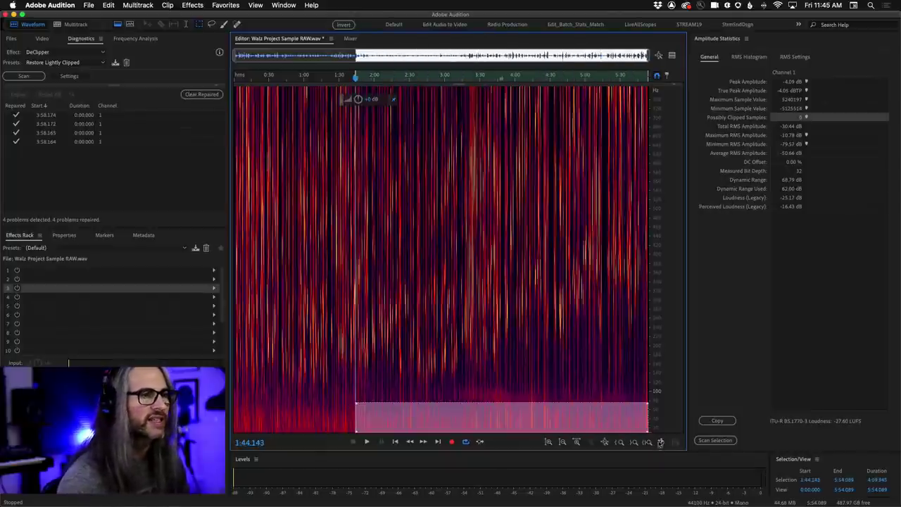
{"action": "left_click", "coordinate": [533, 359]}
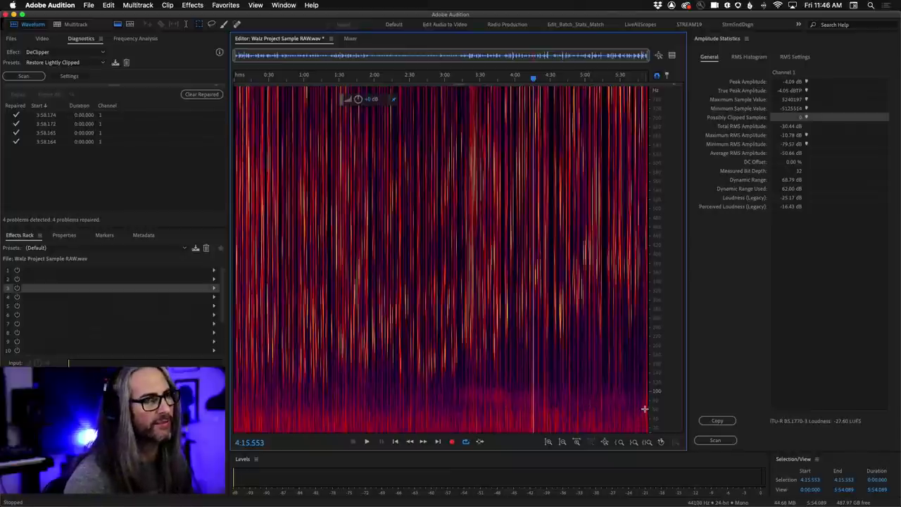
Step: Marquee the rumble below about 60 Hz across the whole recording and copy that selection to a new file
{"action": "left_click_drag", "start_coordinate": [644, 408], "coordinate": [234, 431]}
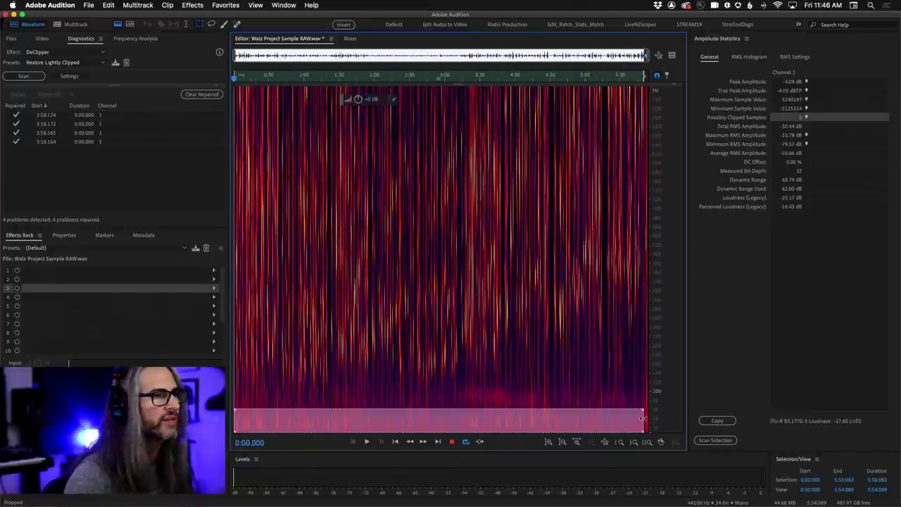
{"action": "right_click", "coordinate": [509, 421]}
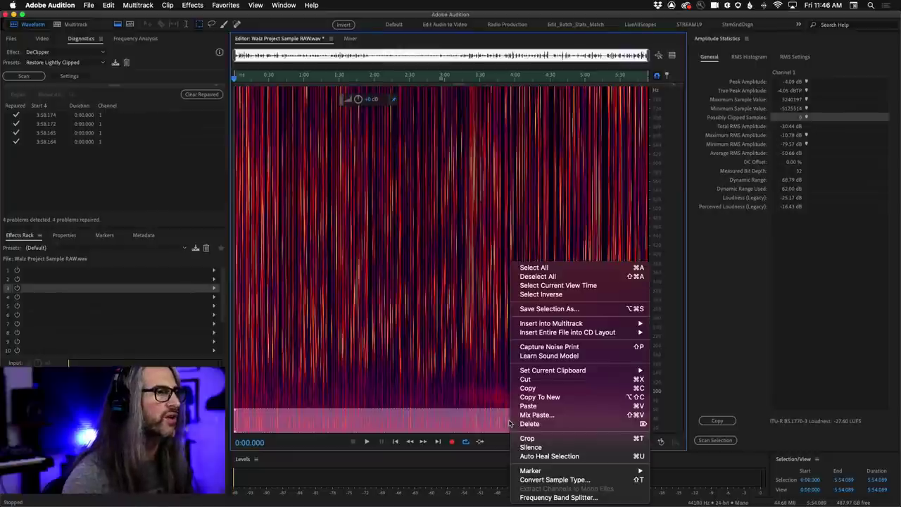
{"action": "left_click", "coordinate": [579, 396]}
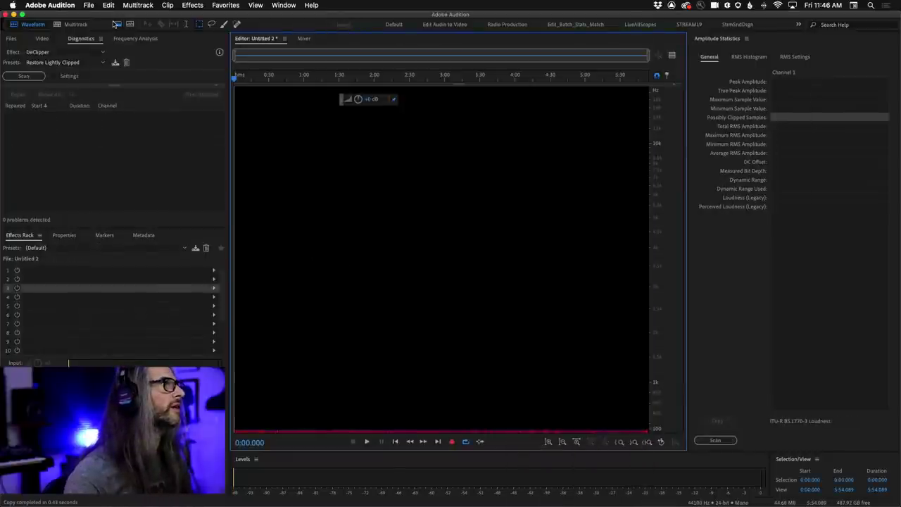
Step: Show only the waveform of the copied rumble file and strongly boost the gain of its entire length
{"action": "left_click", "coordinate": [116, 24]}
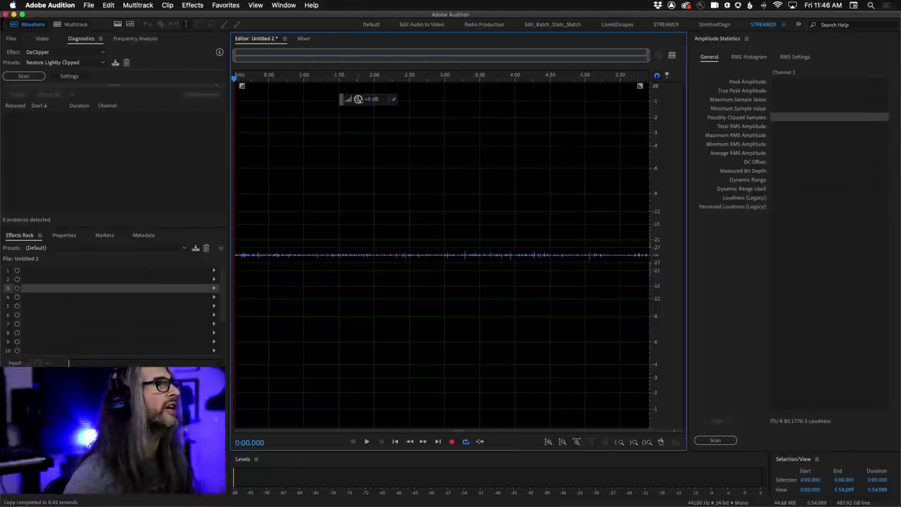
{"action": "left_click_drag", "start_coordinate": [358, 99], "coordinate": [380, 103]}
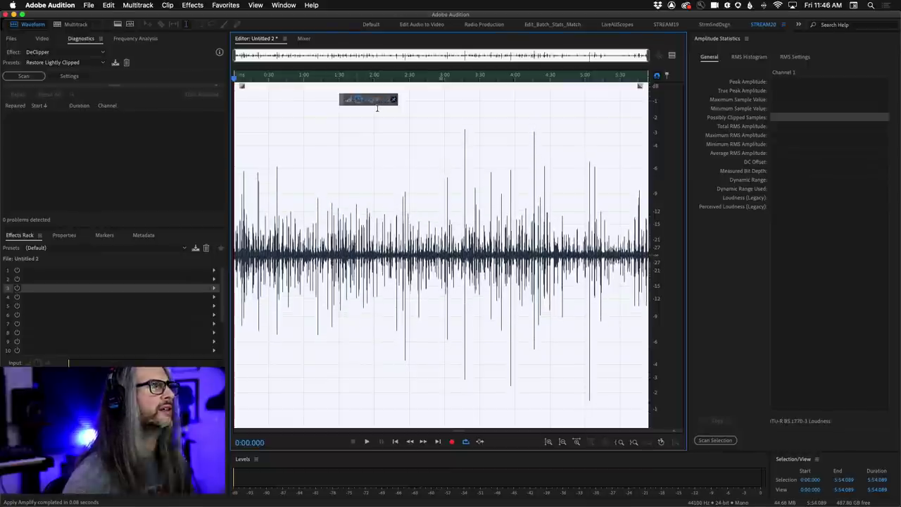
{"action": "left_click", "coordinate": [241, 86]}
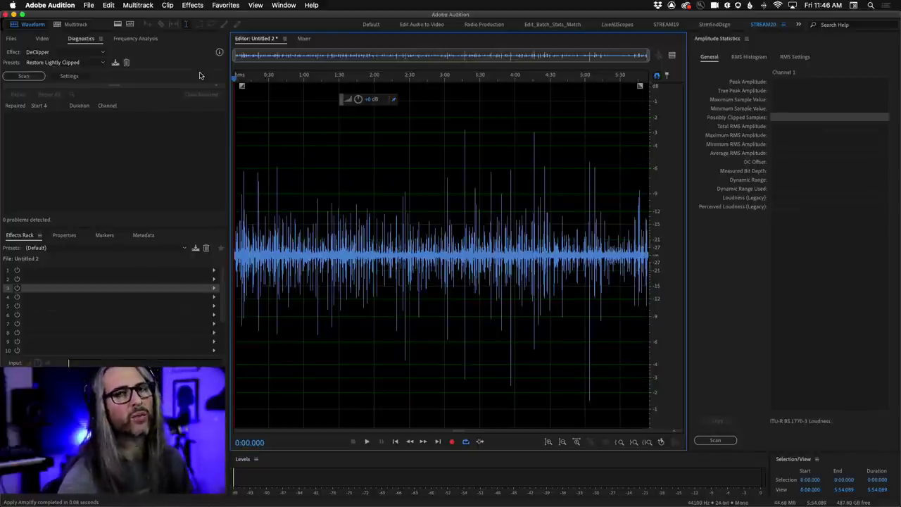
Step: Play the boosted rumble and examine its low-frequency curve in an enlarged Frequency Analysis, then stop playback
{"action": "key", "text": "space"}
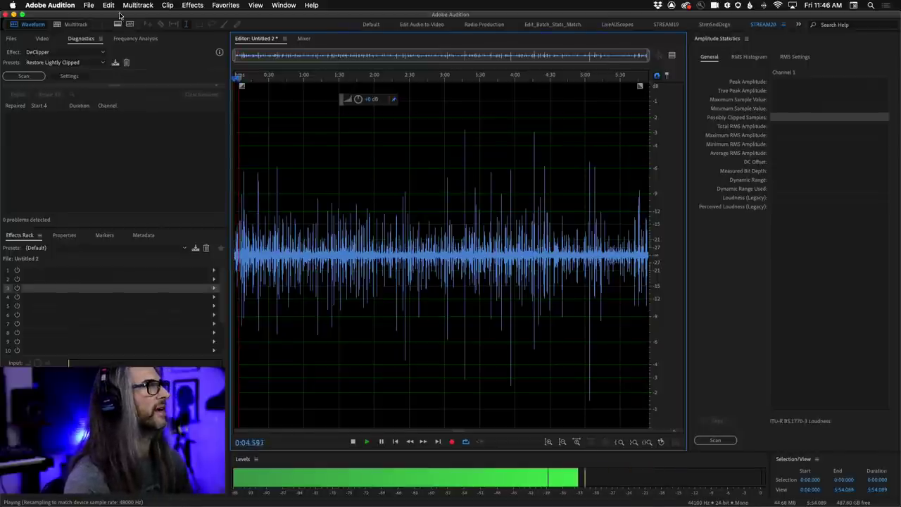
{"action": "key", "text": "alt+z"}
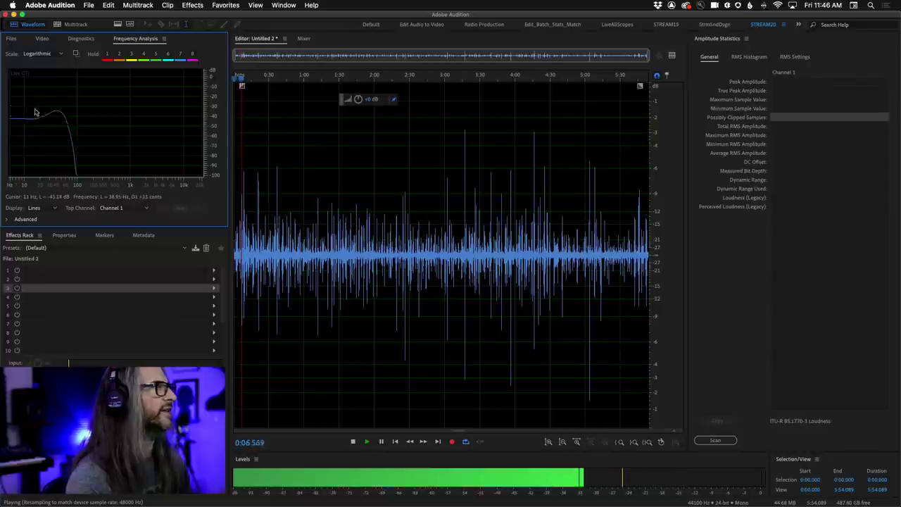
{"action": "key", "text": "grave"}
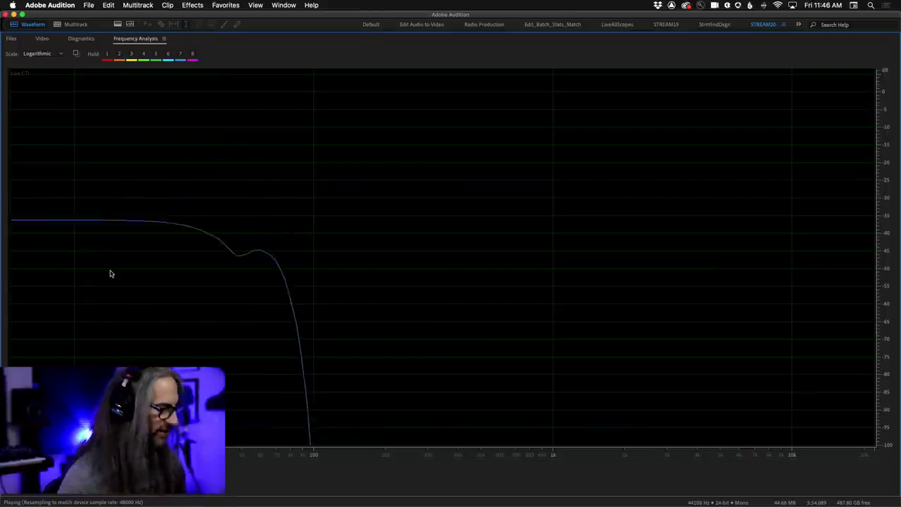
{"action": "key", "text": "grave"}
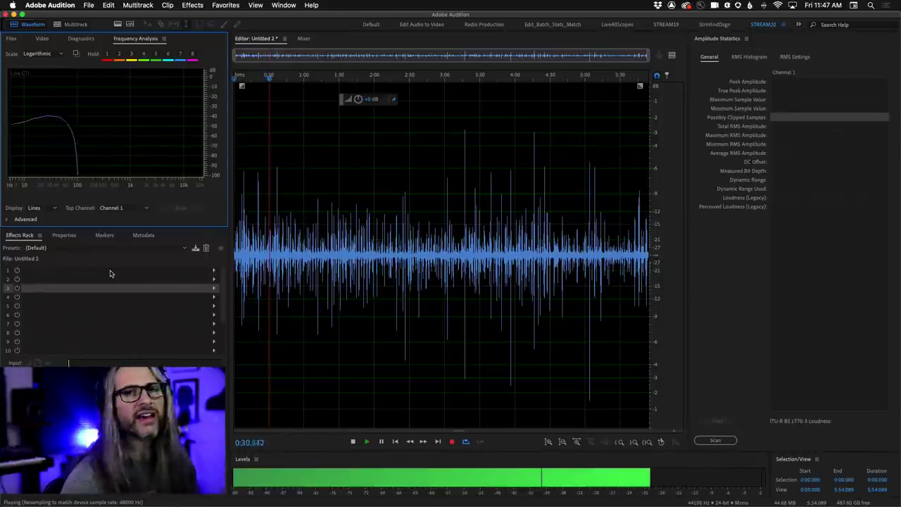
{"action": "key", "text": "space"}
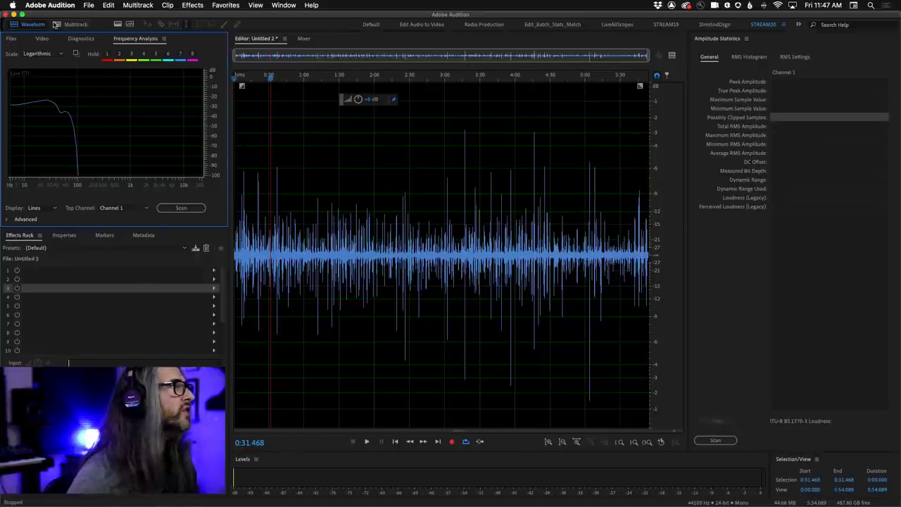
Step: Reopen Walz Project Sample RAW.wav in the spectral display and delete the selected band below about 60 Hz across the recording
{"action": "left_click", "coordinate": [19, 39]}
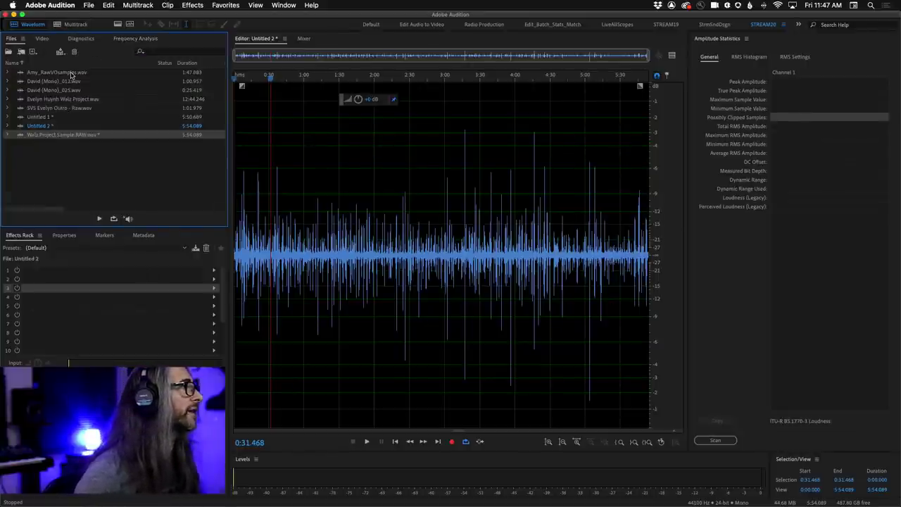
{"action": "double_click", "coordinate": [64, 136]}
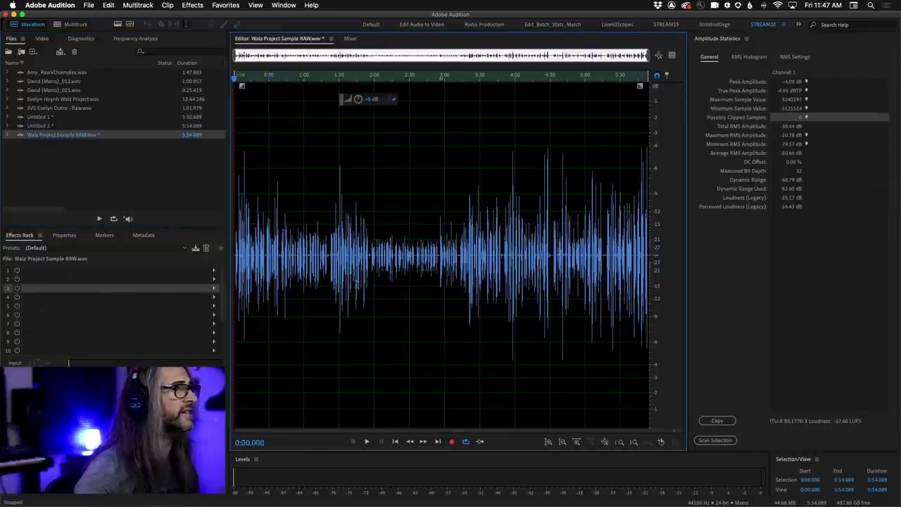
{"action": "left_click", "coordinate": [118, 24]}
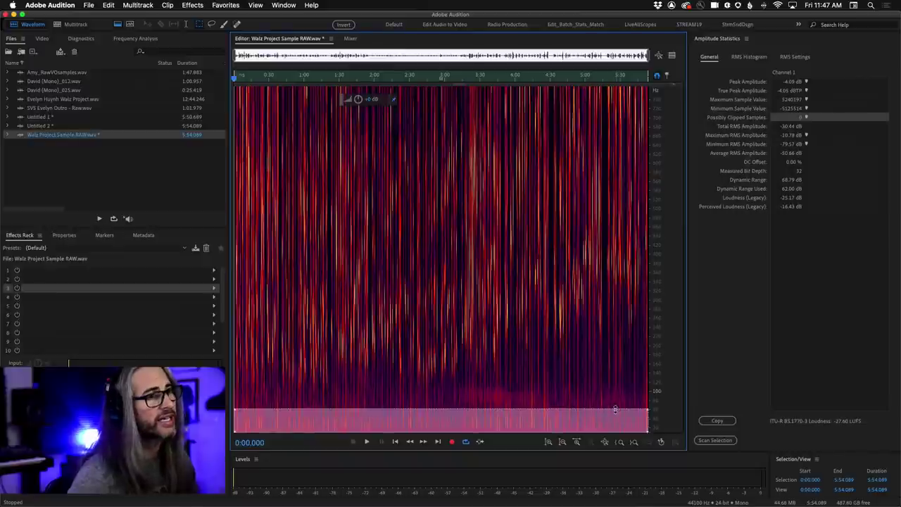
{"action": "key", "text": "Delete"}
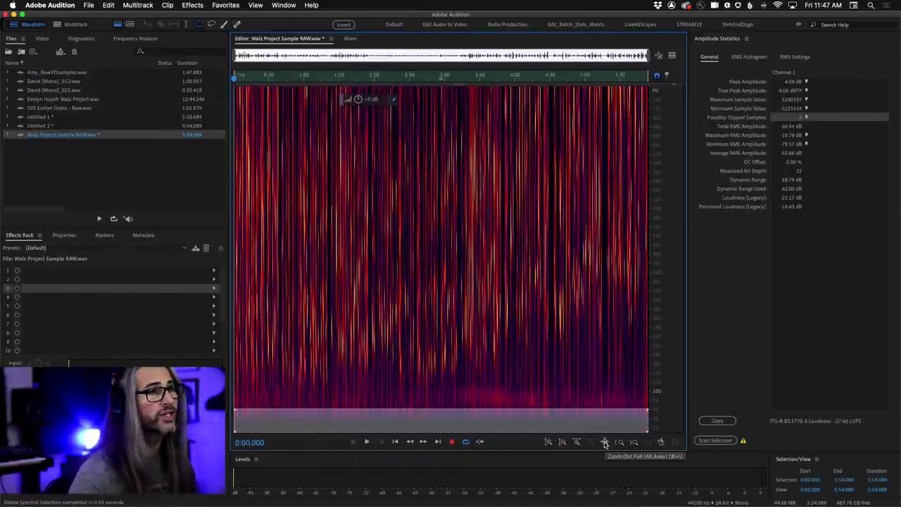
Step: Clear the selection and examine the emptied low-frequency band up close in about the first 23 seconds
{"action": "left_click", "coordinate": [504, 314]}
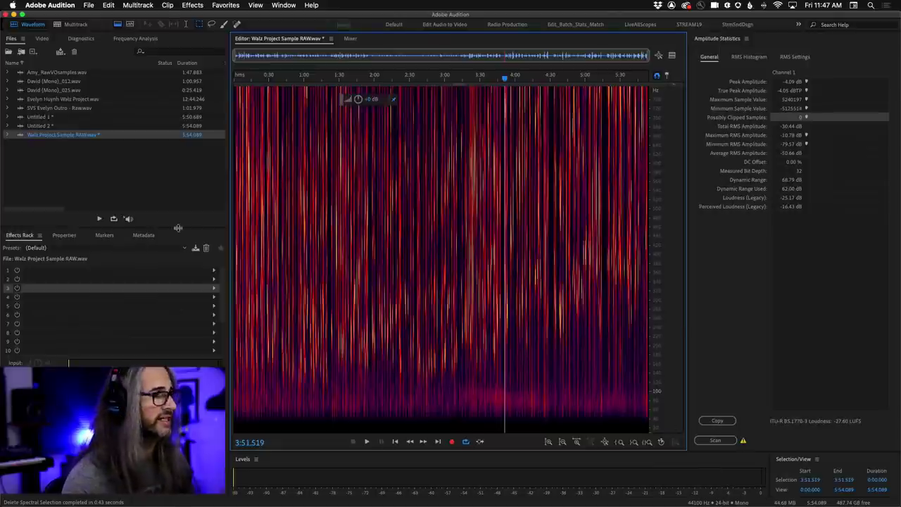
{"action": "left_click_drag", "start_coordinate": [649, 55], "coordinate": [325, 56]}
{"action": "left_click", "coordinate": [237, 140]}
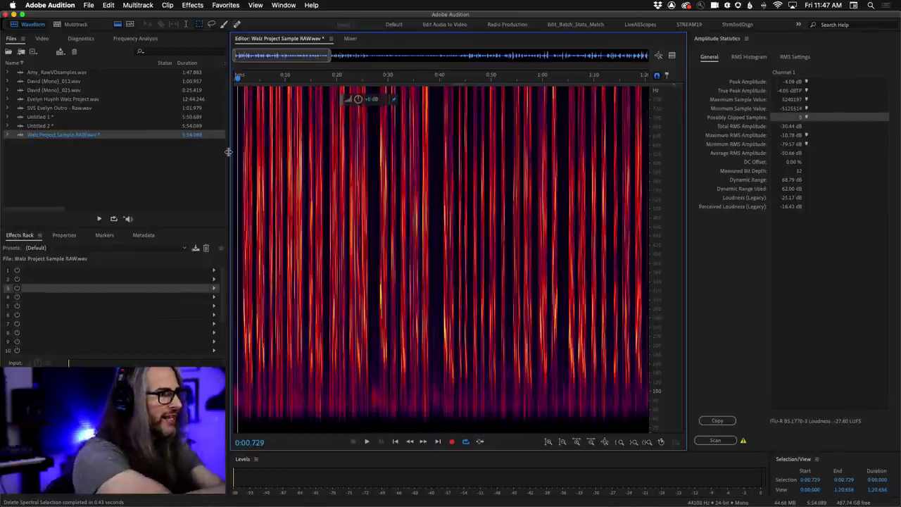
{"action": "key", "text": "Home"}
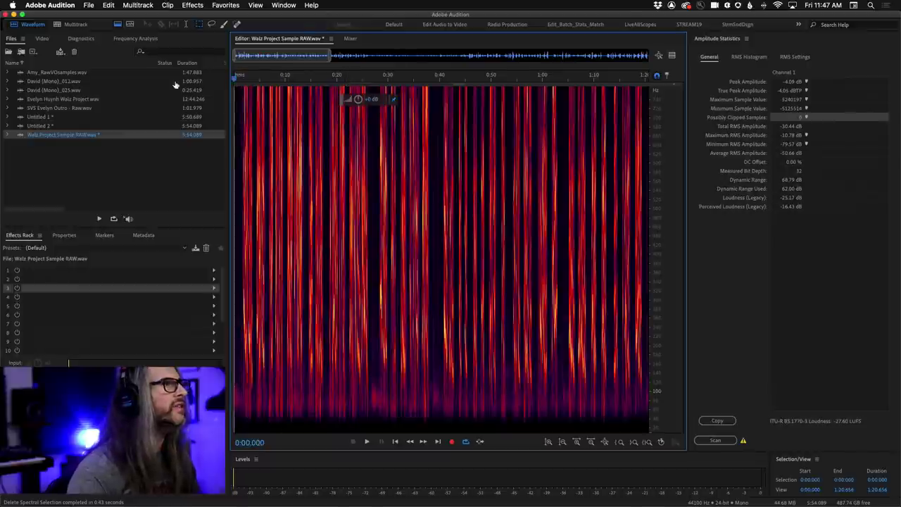
{"action": "key", "text": "equal"}
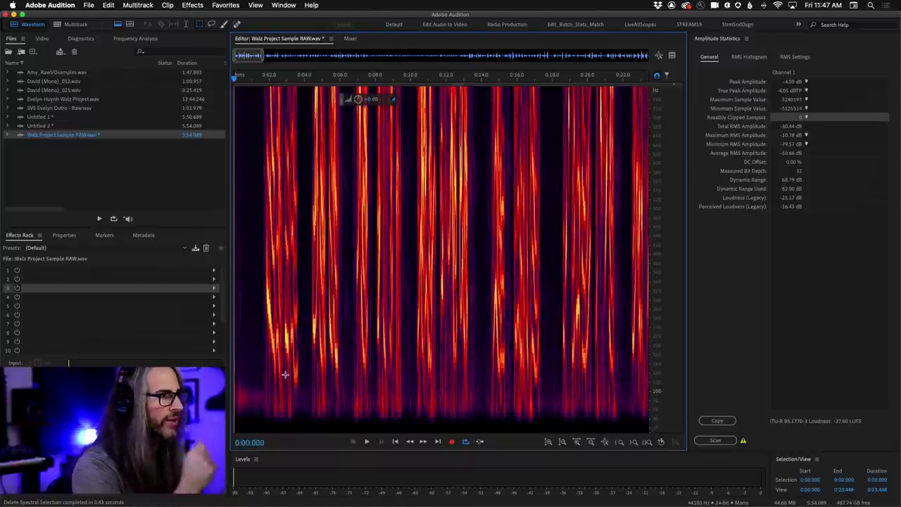
Step: Try a thin marquee near 120 Hz across the opening, clear it, and play the cleaned recording from 0:01.379
{"action": "left_click_drag", "start_coordinate": [255, 383], "coordinate": [653, 377]}
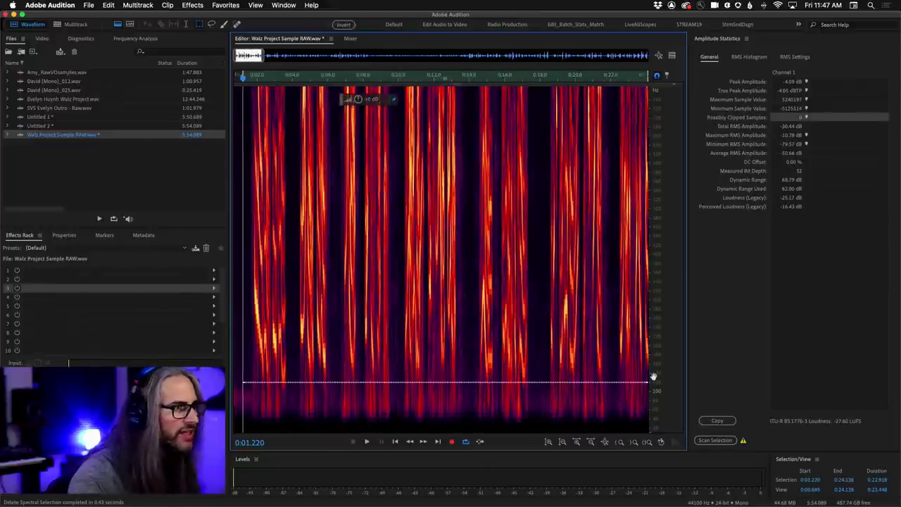
{"action": "left_click", "coordinate": [264, 302]}
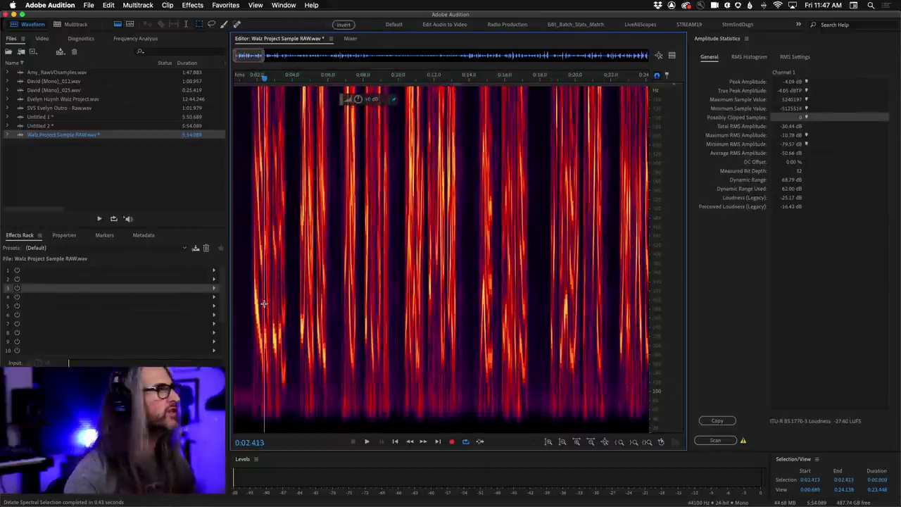
{"action": "left_click", "coordinate": [245, 227]}
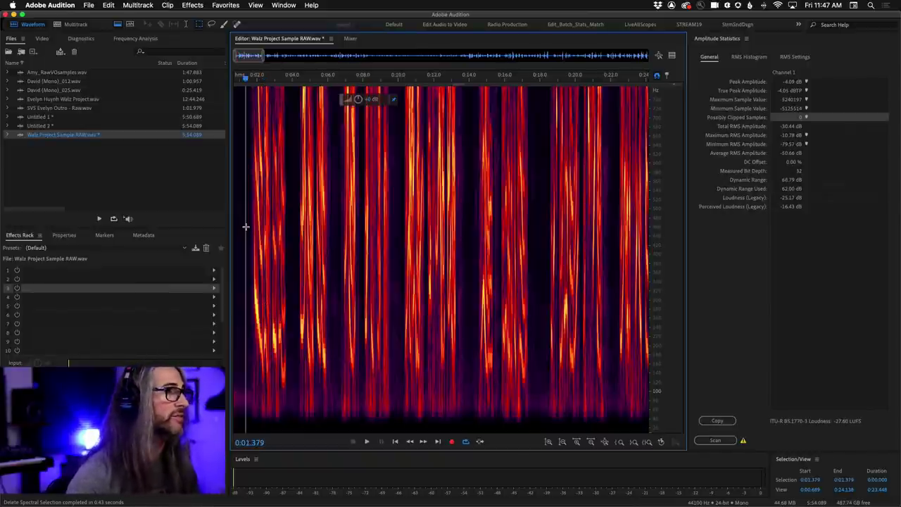
{"action": "key", "text": "space"}
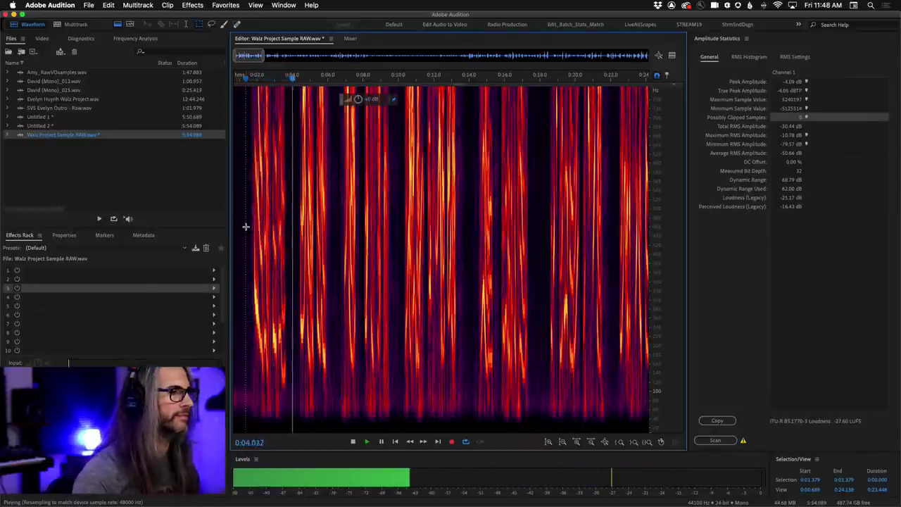
Step: Open Frequency Analysis during playback, stop, park the playhead at about 0:10.45 and examine the enlarged low-frequency curve
{"action": "key", "text": "alt+z"}
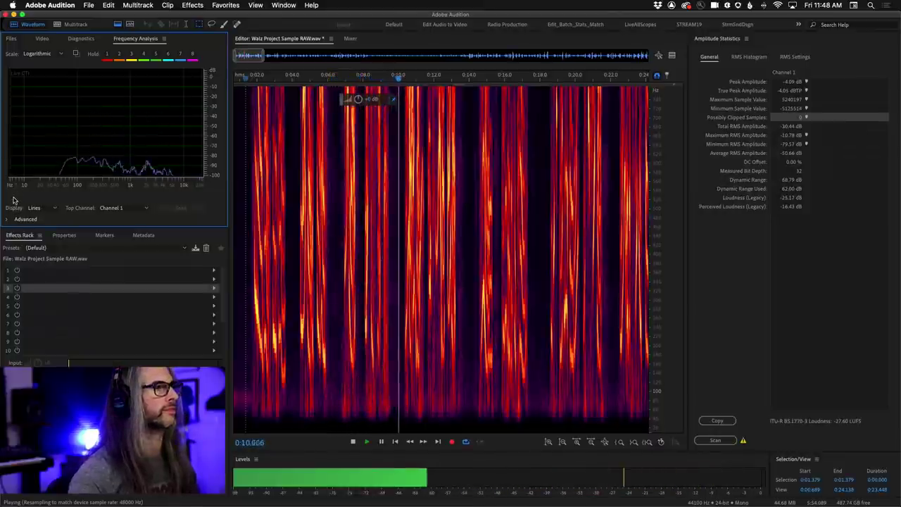
{"action": "key", "text": "space"}
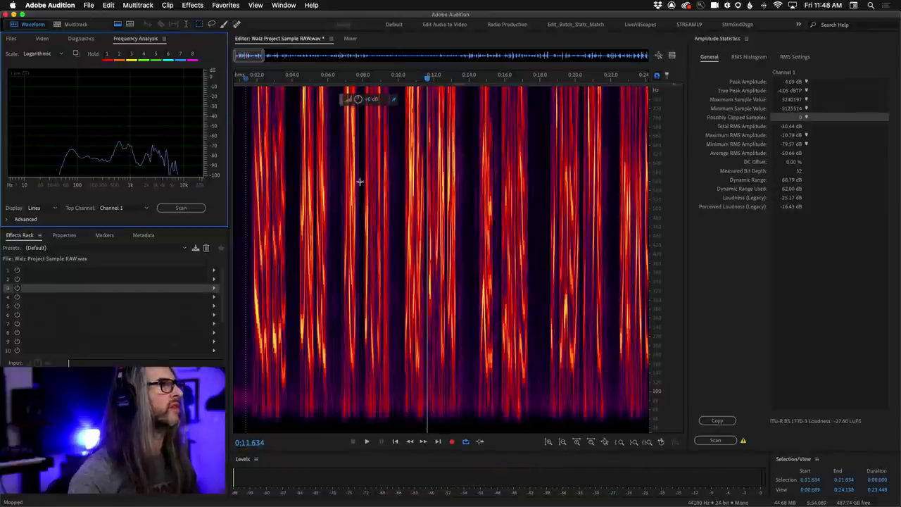
{"action": "left_click_drag", "start_coordinate": [428, 77], "coordinate": [405, 82]}
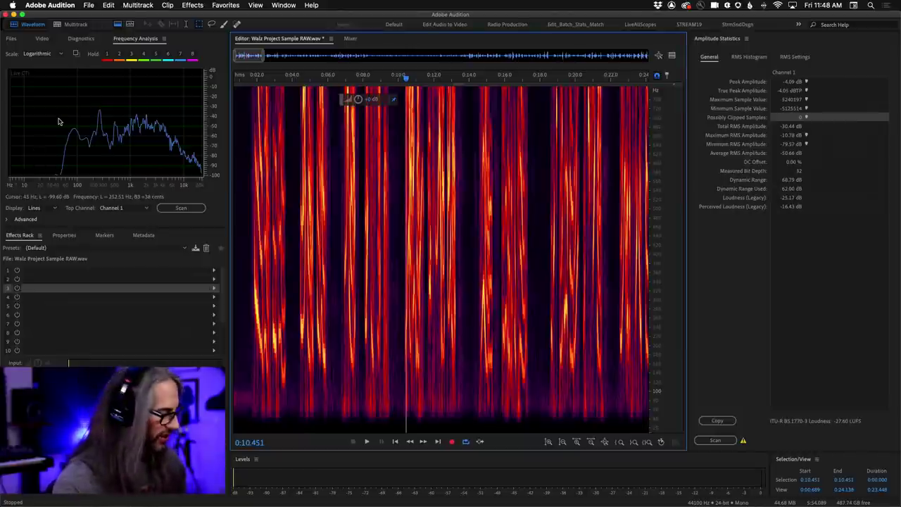
{"action": "key", "text": "grave"}
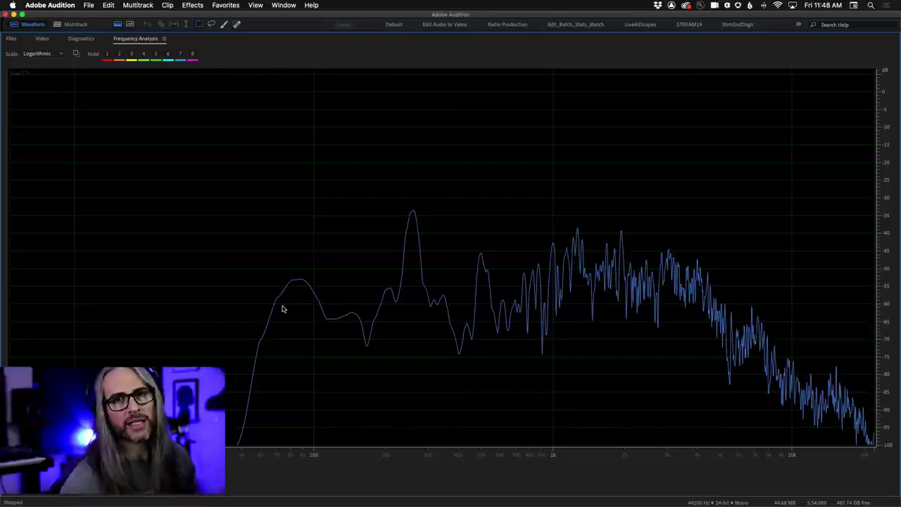
{"action": "key", "text": "shift+grave"}
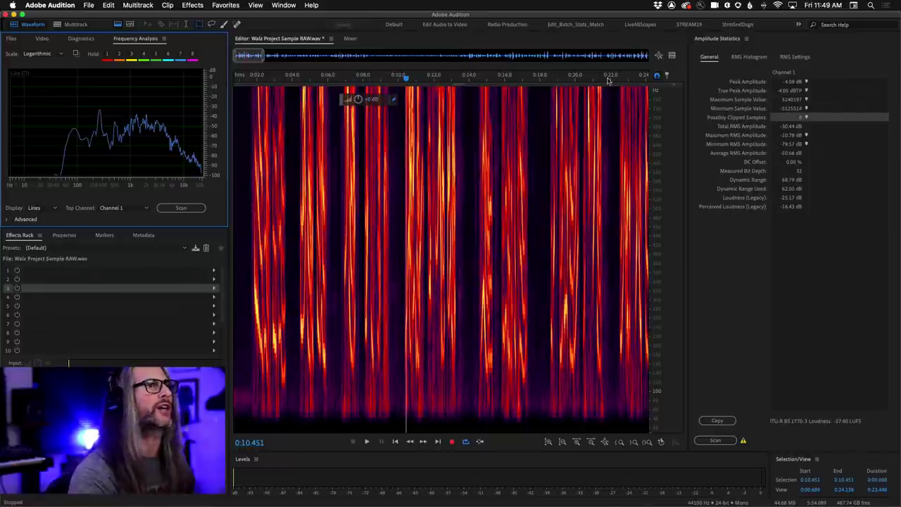
Step: Play the recording from 0:02.112 for a few seconds to hear the background noise around the speech
{"action": "key", "text": "backslash"}
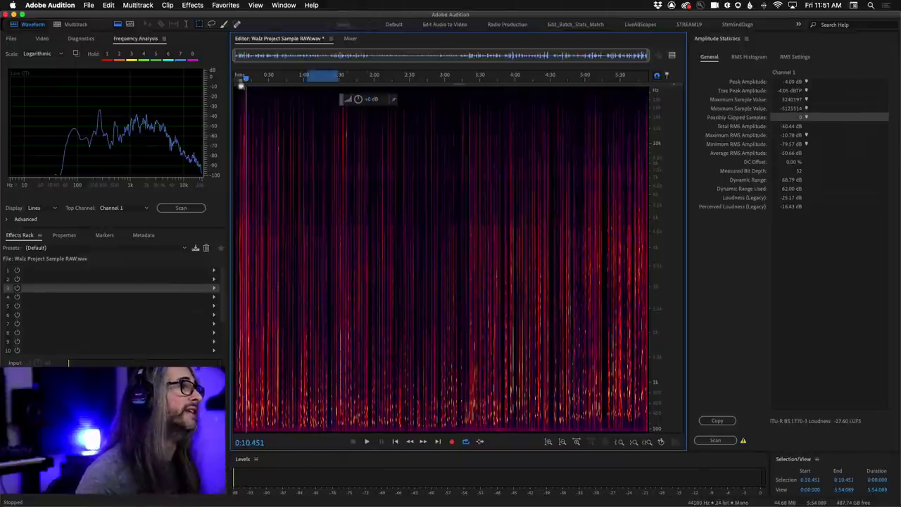
{"action": "scroll", "coordinate": [320, 76], "scroll_direction": "up", "scroll_amount": 4}
{"action": "left_click", "coordinate": [243, 218]}
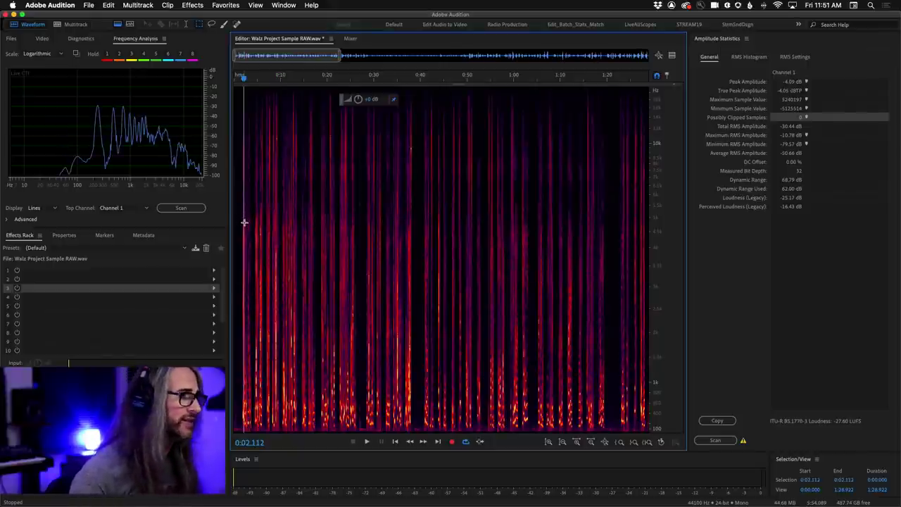
{"action": "key", "text": "space"}
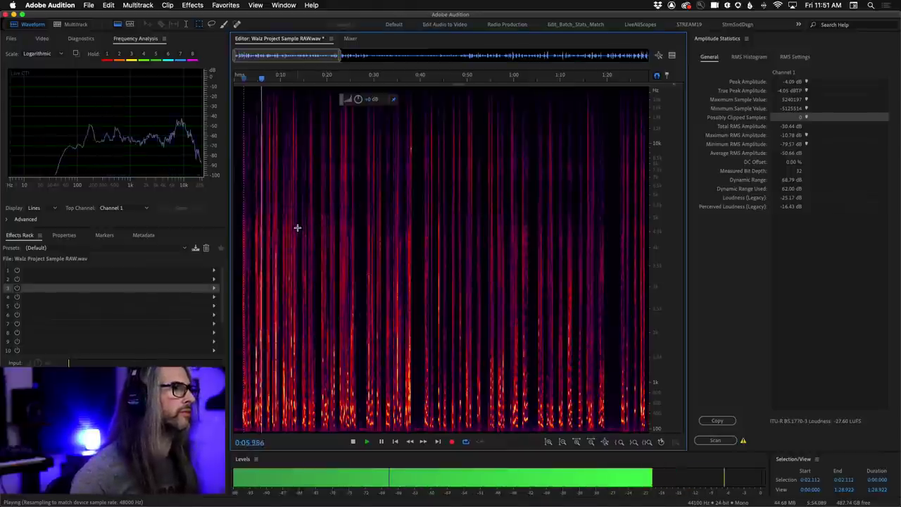
{"action": "key", "text": "space"}
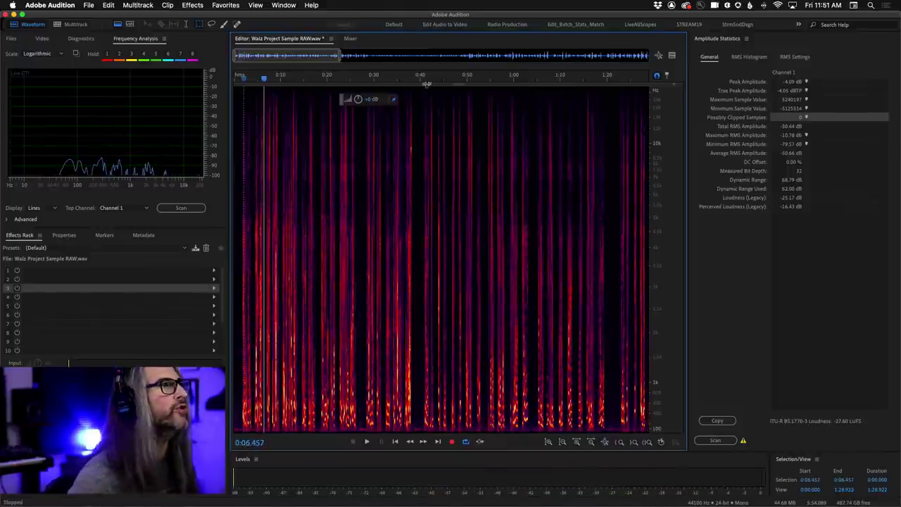
Step: Play the pause starting at 0:38.307 and check its residual noise in Frequency Analysis
{"action": "scroll", "coordinate": [485, 157], "scroll_direction": "up", "scroll_amount": 3}
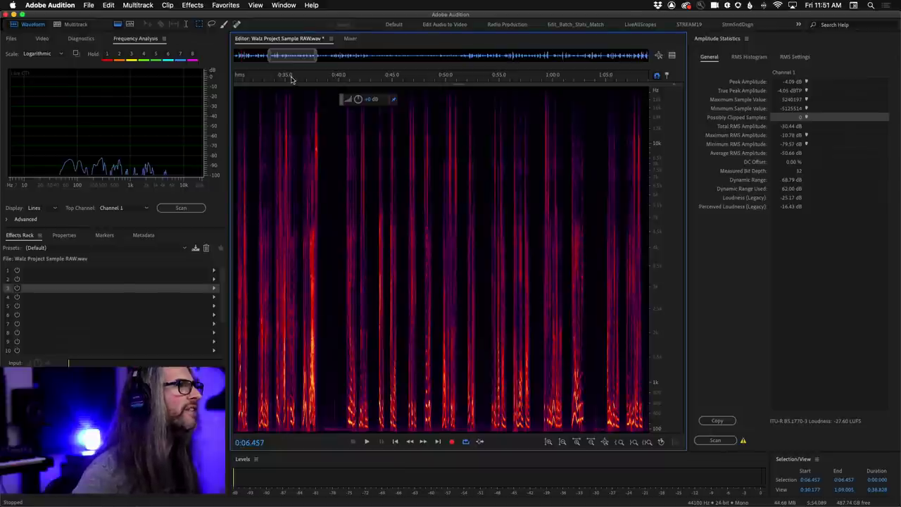
{"action": "left_click_drag", "start_coordinate": [289, 77], "coordinate": [508, 71]}
{"action": "left_click", "coordinate": [296, 225]}
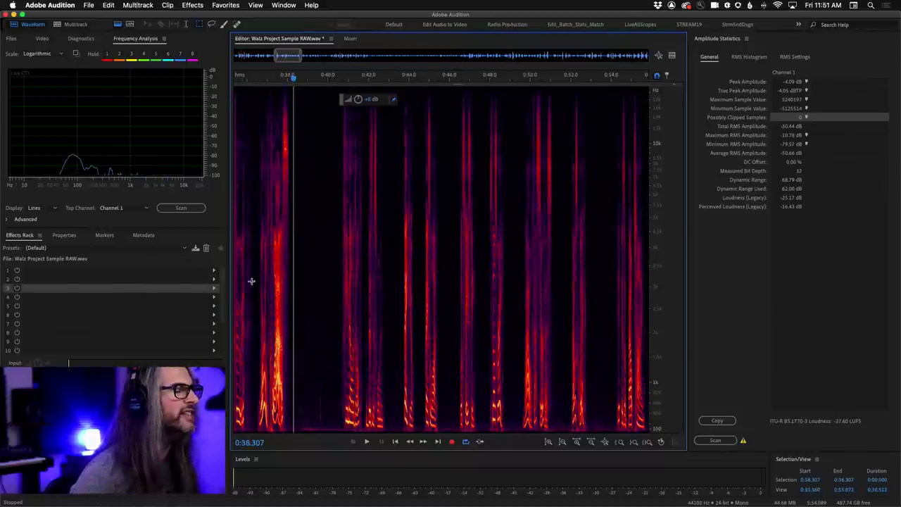
{"action": "key", "text": "space"}
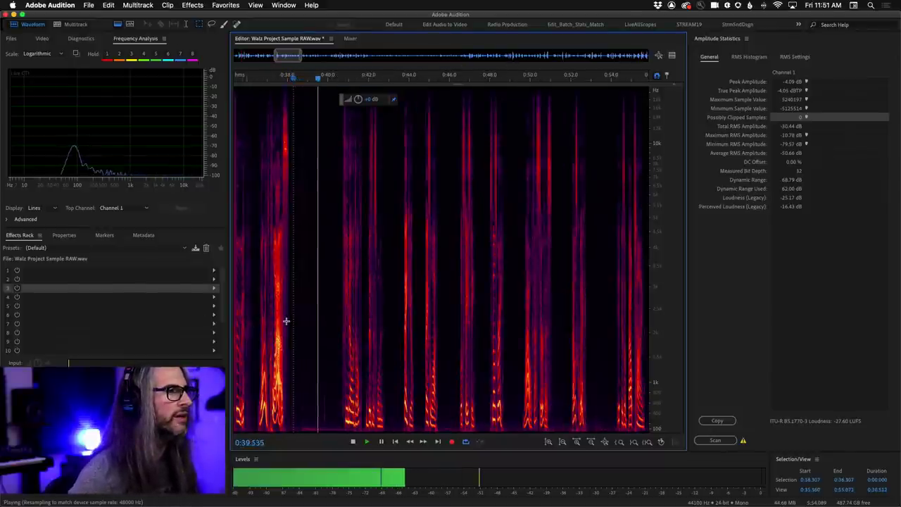
{"action": "key", "text": "space"}
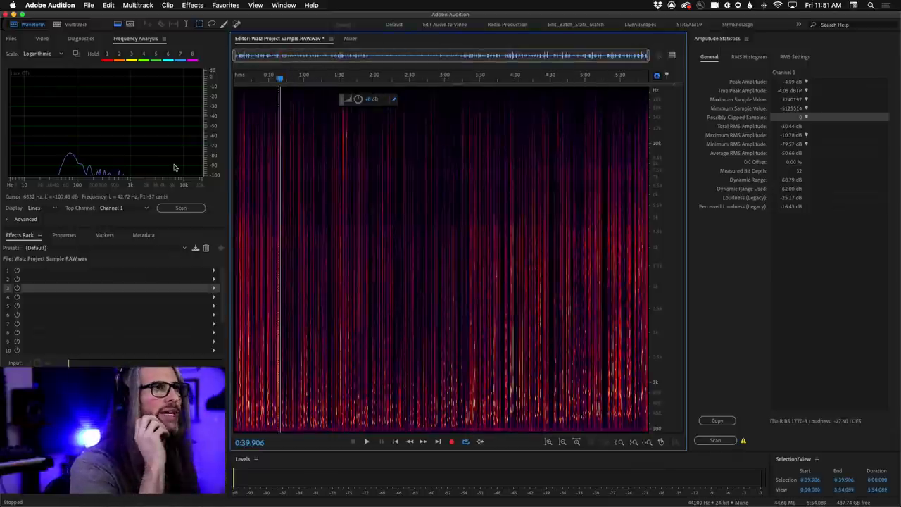
Step: Add the DeNoise effect to the first slot of the Effects Rack and move its window off the recording's opening
{"action": "left_click", "coordinate": [30, 237]}
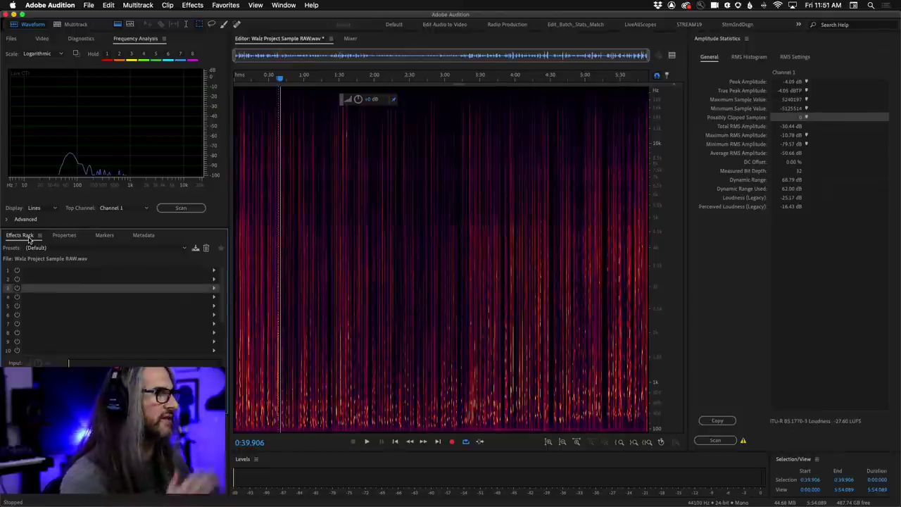
{"action": "left_click", "coordinate": [213, 270]}
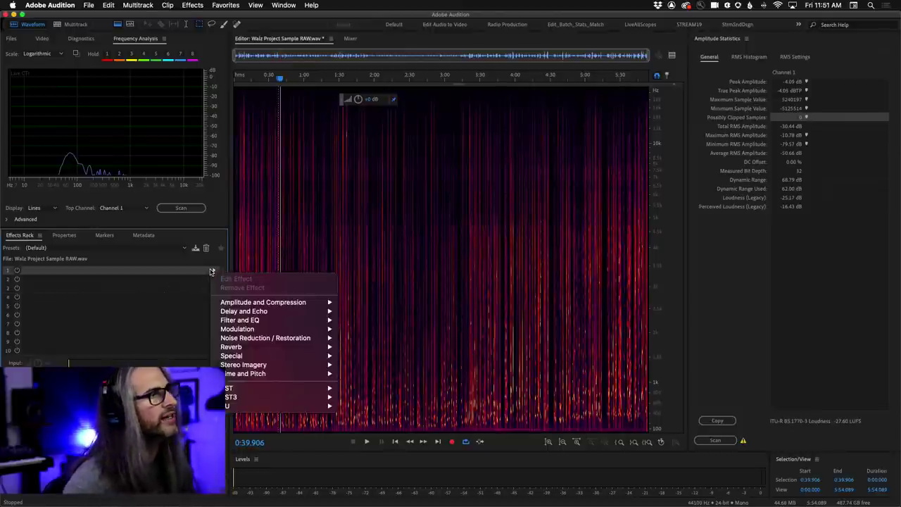
{"action": "mouse_move", "coordinate": [260, 397]}
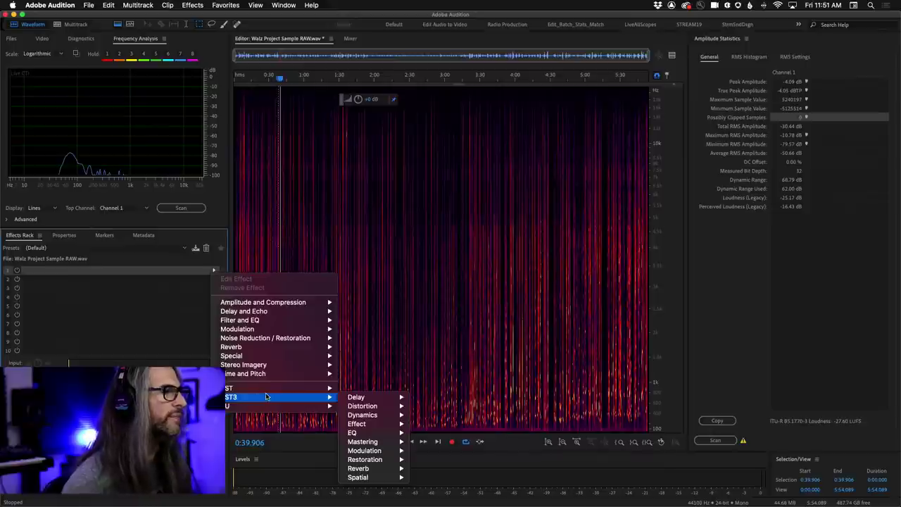
{"action": "mouse_move", "coordinate": [317, 338]}
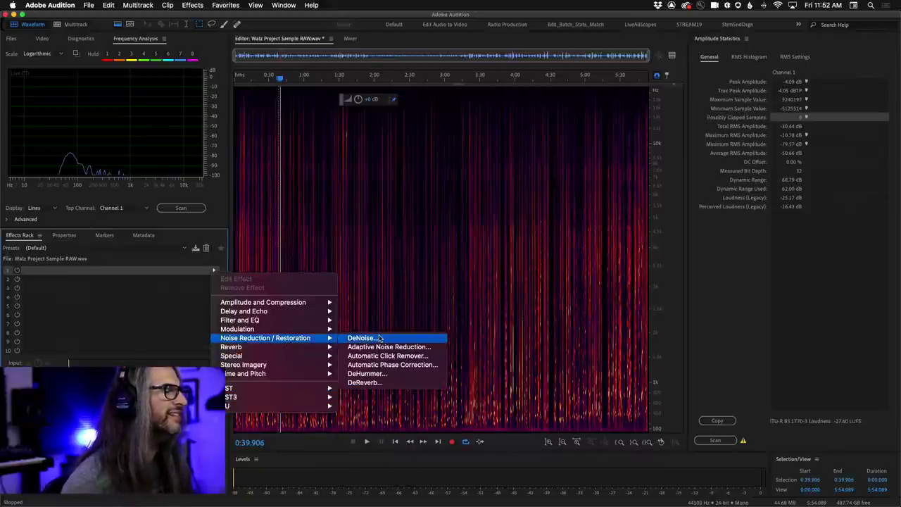
{"action": "left_click", "coordinate": [380, 339]}
{"action": "left_click_drag", "start_coordinate": [418, 160], "coordinate": [484, 97]}
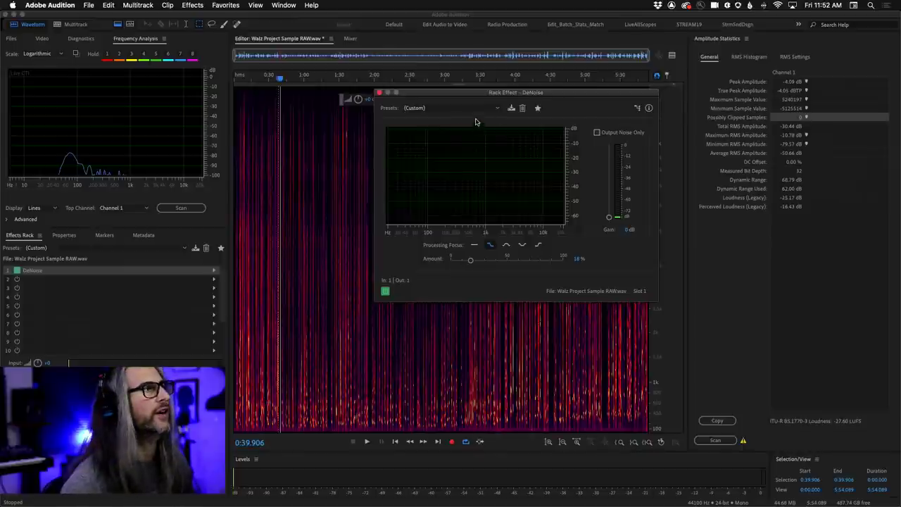
Step: Select the pause between phrases from 0:26.202 to about 0:28.12 with the Time Selection tool
{"action": "left_click", "coordinate": [259, 87]}
{"action": "left_click_drag", "start_coordinate": [258, 87], "coordinate": [235, 84]}
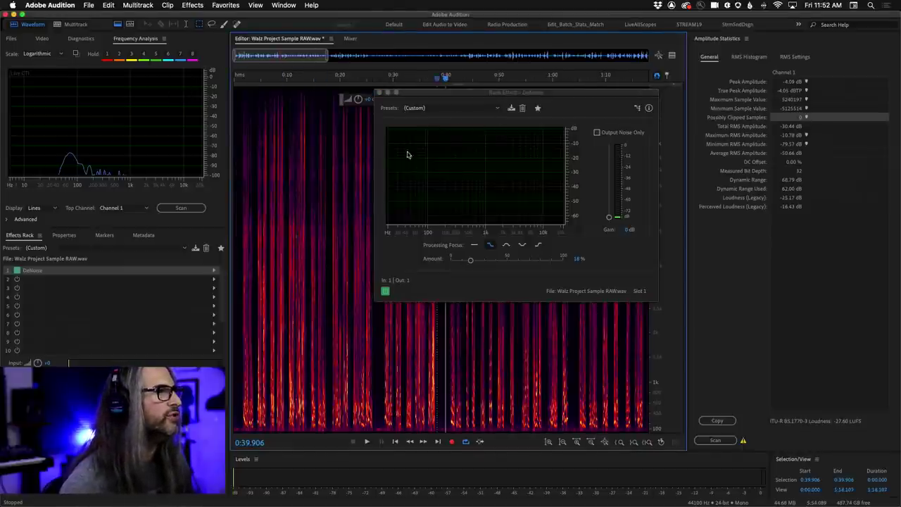
{"action": "scroll", "coordinate": [497, 67], "scroll_direction": "up", "scroll_amount": 3}
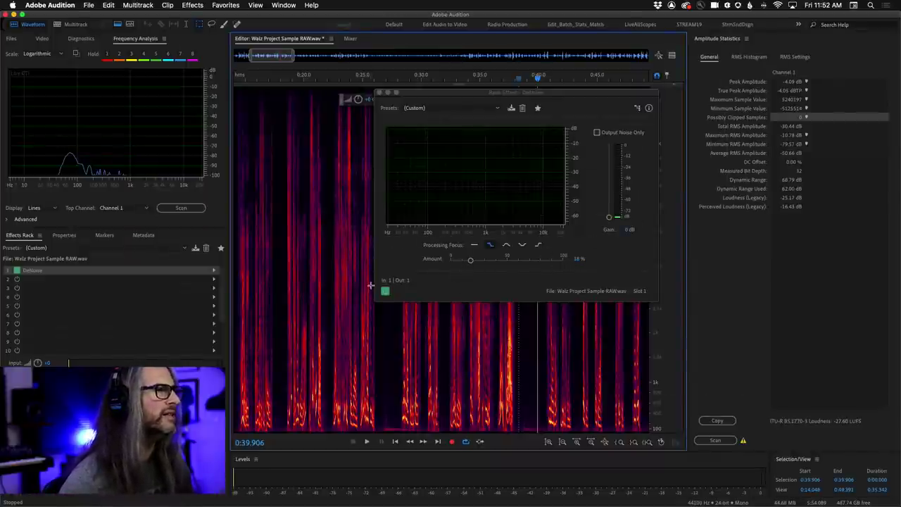
{"action": "left_click", "coordinate": [371, 78]}
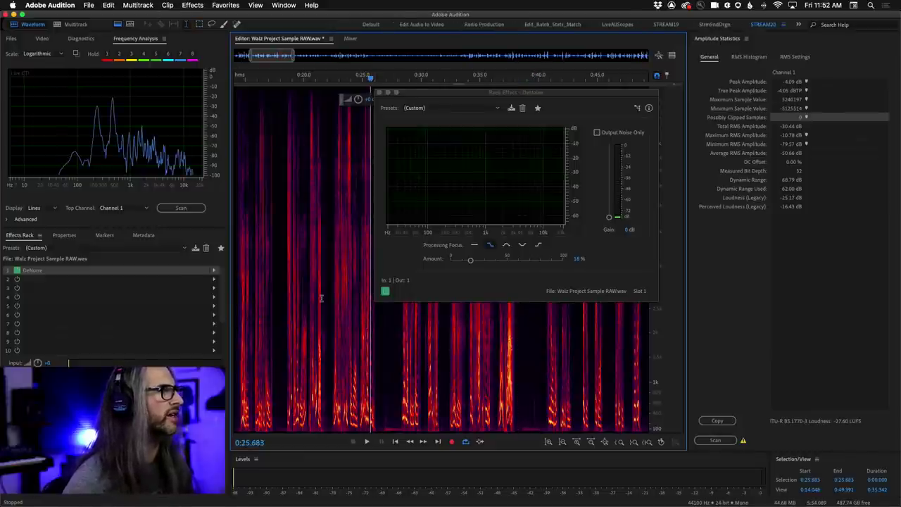
{"action": "left_click_drag", "start_coordinate": [369, 329], "coordinate": [399, 335]}
{"action": "left_click_drag", "start_coordinate": [366, 74], "coordinate": [373, 79]}
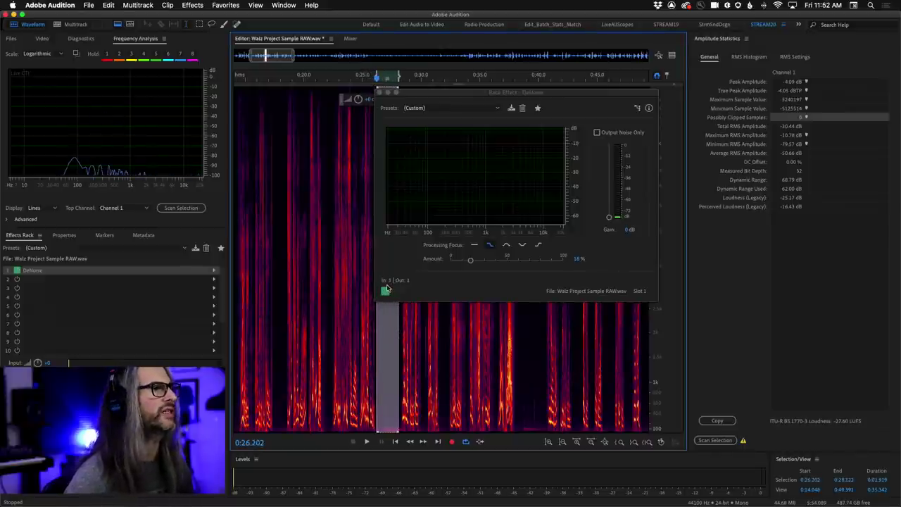
Step: Play the selected pause and compare it with DeNoise bypassed and enabled
{"action": "key", "text": "space"}
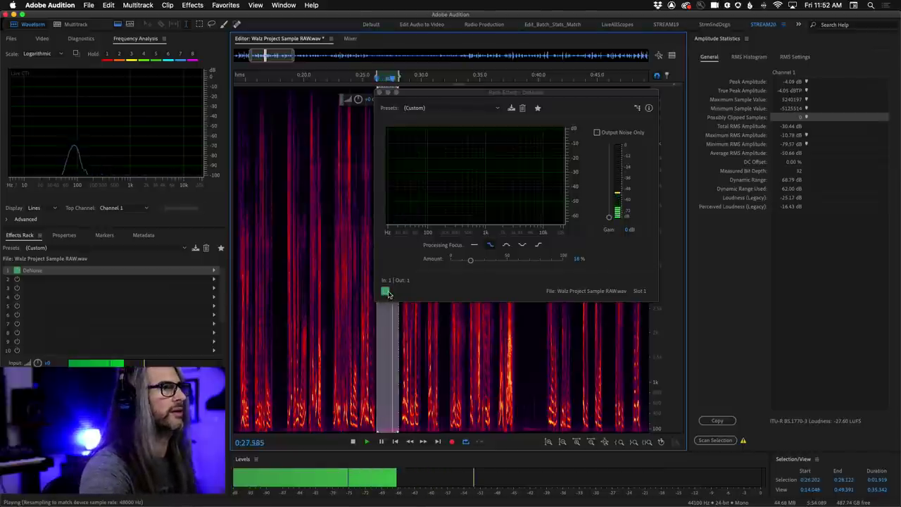
{"action": "left_click", "coordinate": [385, 291]}
{"action": "left_click", "coordinate": [385, 292]}
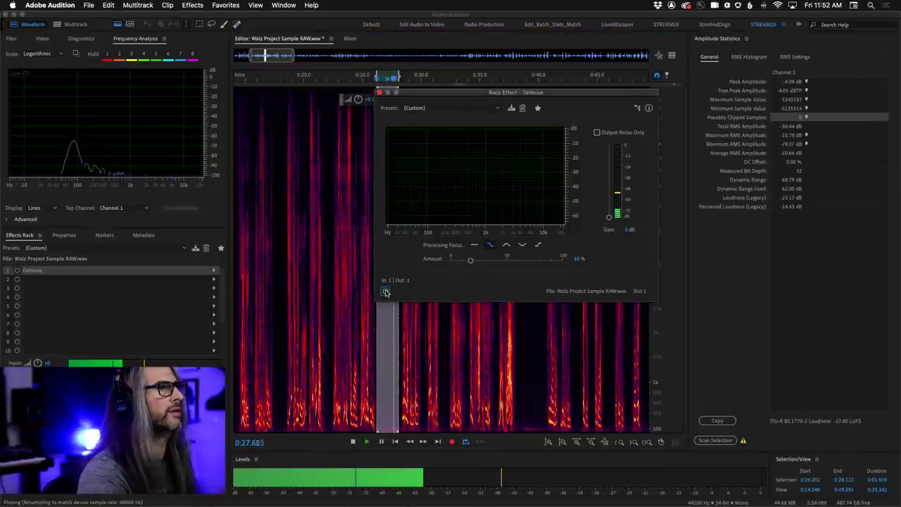
{"action": "left_click", "coordinate": [385, 292]}
{"action": "left_click", "coordinate": [385, 292]}
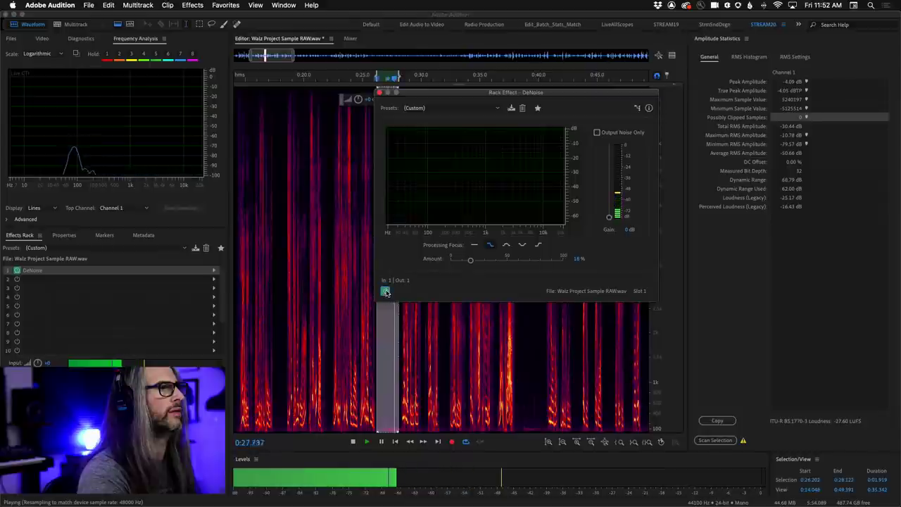
Step: Set DeNoise to focus on all frequencies, try an amount of 50 %, and settle on 20 %
{"action": "left_click", "coordinate": [474, 245]}
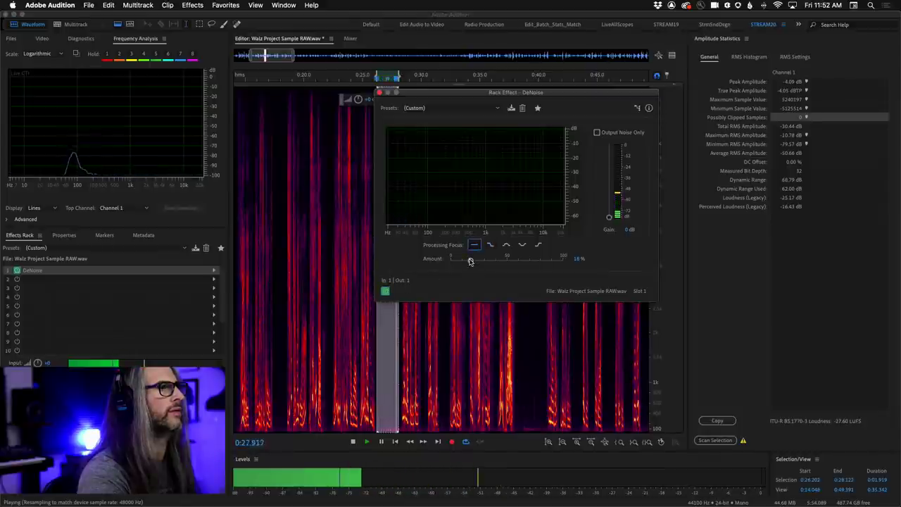
{"action": "left_click_drag", "start_coordinate": [471, 260], "coordinate": [507, 262]}
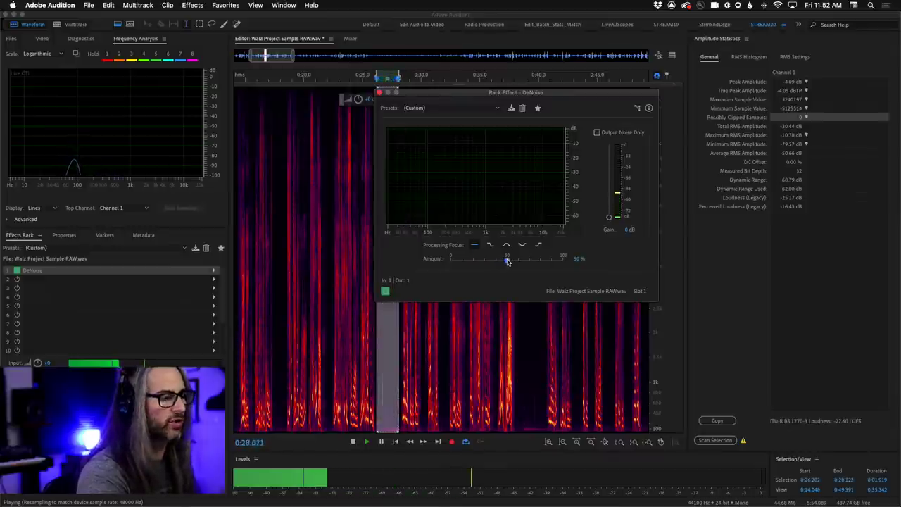
{"action": "left_click_drag", "start_coordinate": [507, 262], "coordinate": [472, 261]}
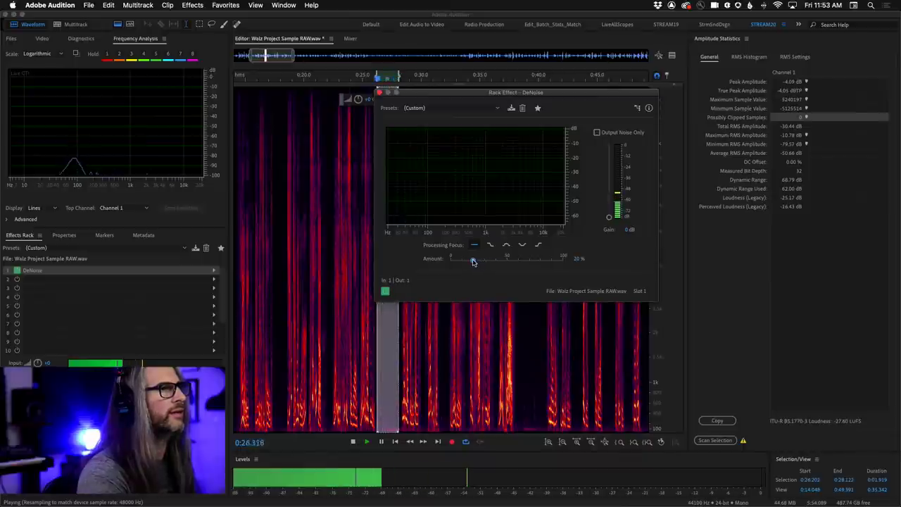
Step: Play speech from 0:17.966 and 0:36.398, comparing DeNoise focused on lower frequencies and on all frequencies, then stop playback
{"action": "left_click", "coordinate": [280, 352]}
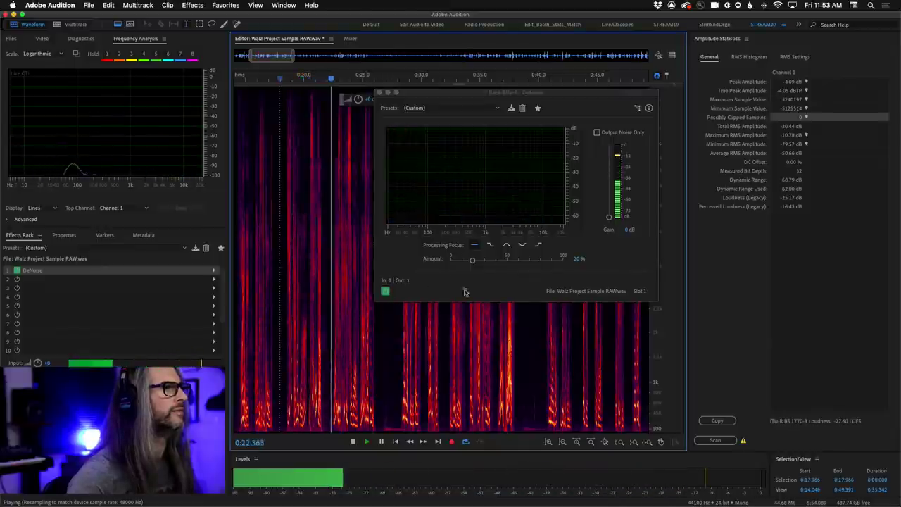
{"action": "left_click", "coordinate": [489, 245]}
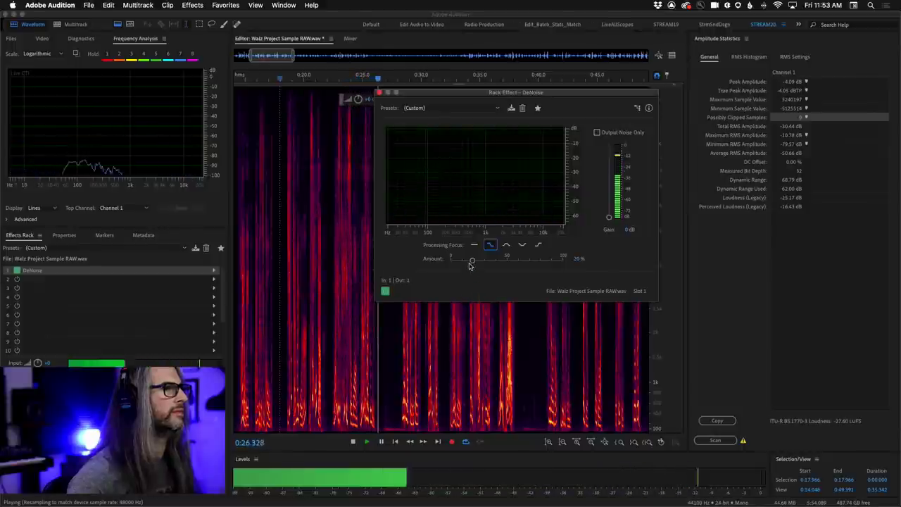
{"action": "key", "text": "space"}
{"action": "left_click", "coordinate": [495, 332]}
{"action": "key", "text": "space"}
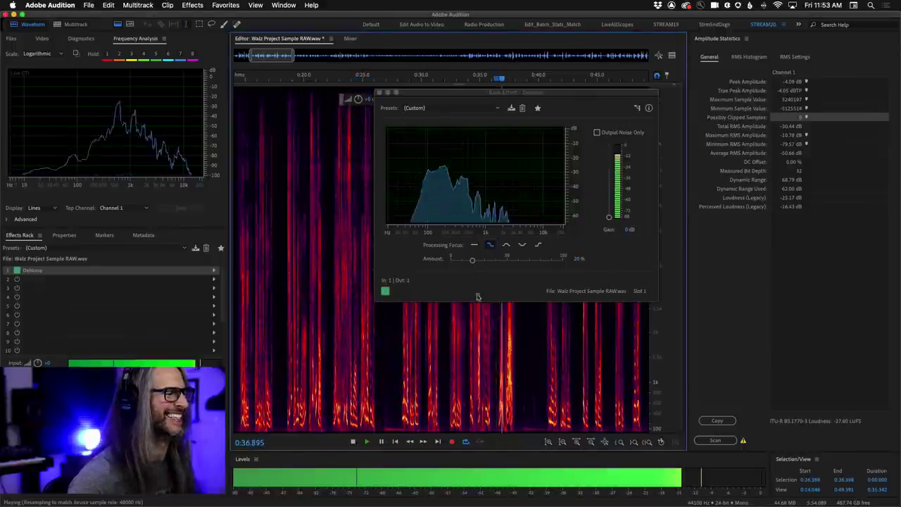
{"action": "left_click", "coordinate": [475, 245]}
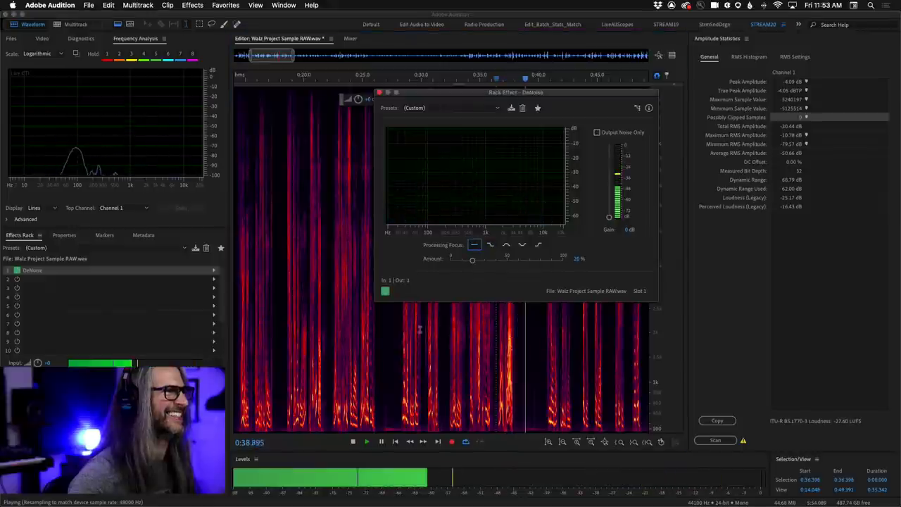
{"action": "key", "text": "space"}
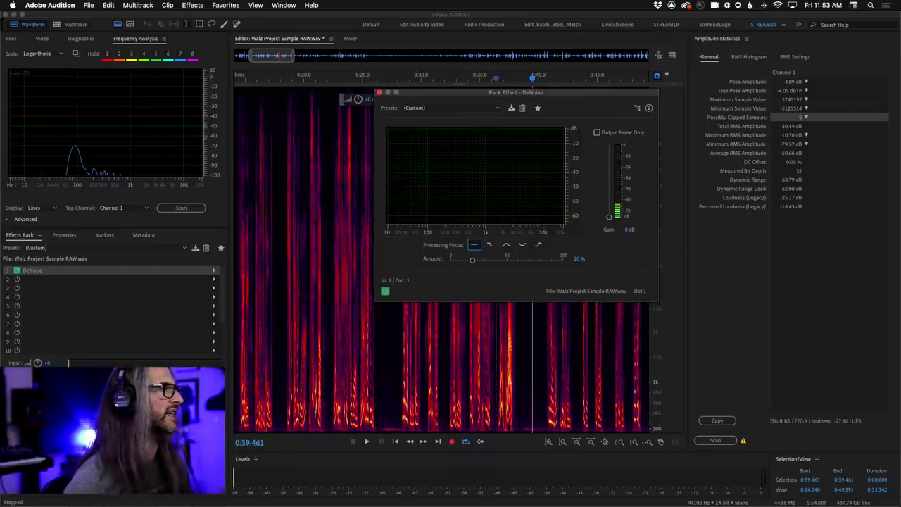
Step: Apply the Effects Rack with DeNoise to the entire file and clear the selection
{"action": "left_click", "coordinate": [207, 493]}
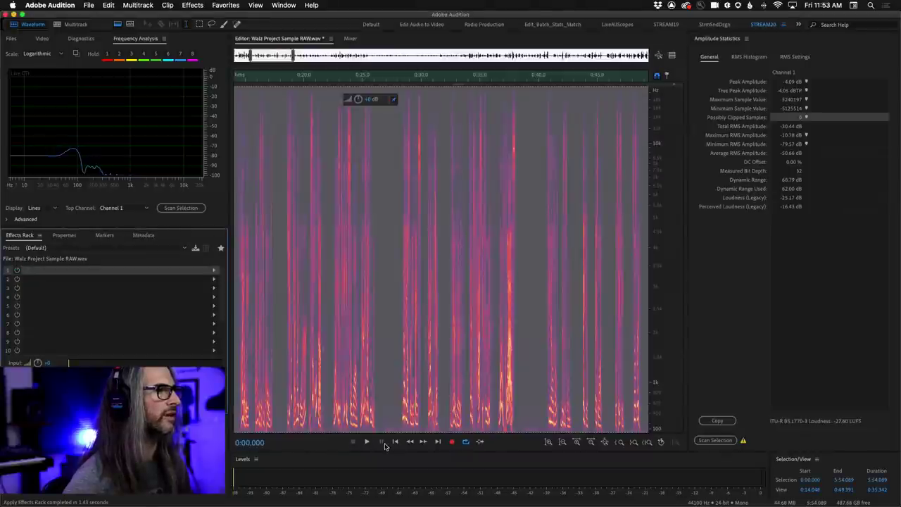
{"action": "left_click", "coordinate": [378, 387]}
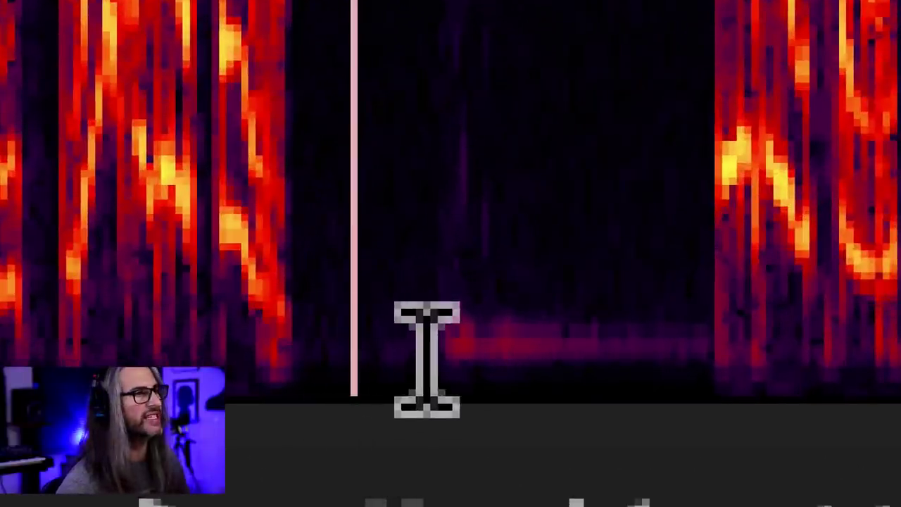
Step: Inspect the pause near 0:27 in the spectrogram and play the cleaned speech from 0:01.652
{"action": "left_click_drag", "start_coordinate": [442, 359], "coordinate": [702, 357]}
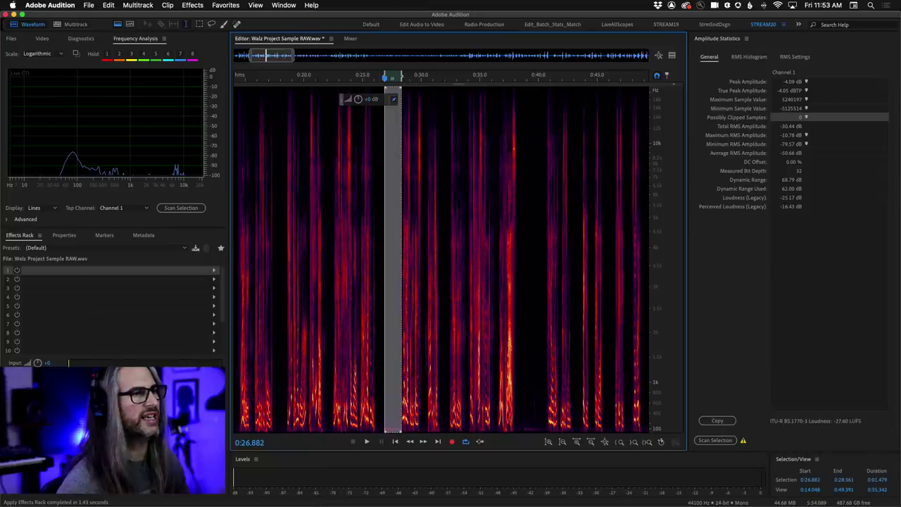
{"action": "left_click", "coordinate": [379, 416]}
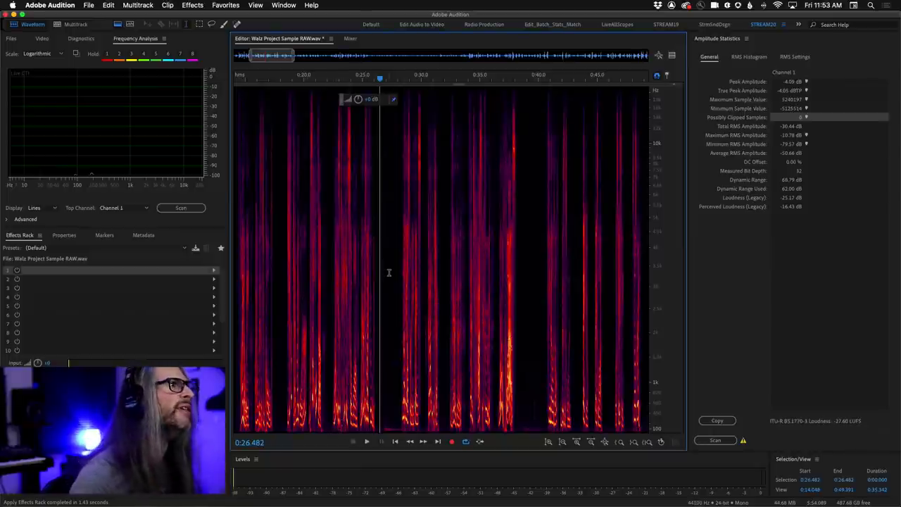
{"action": "left_click_drag", "start_coordinate": [280, 55], "coordinate": [215, 57]}
{"action": "left_click", "coordinate": [247, 284]}
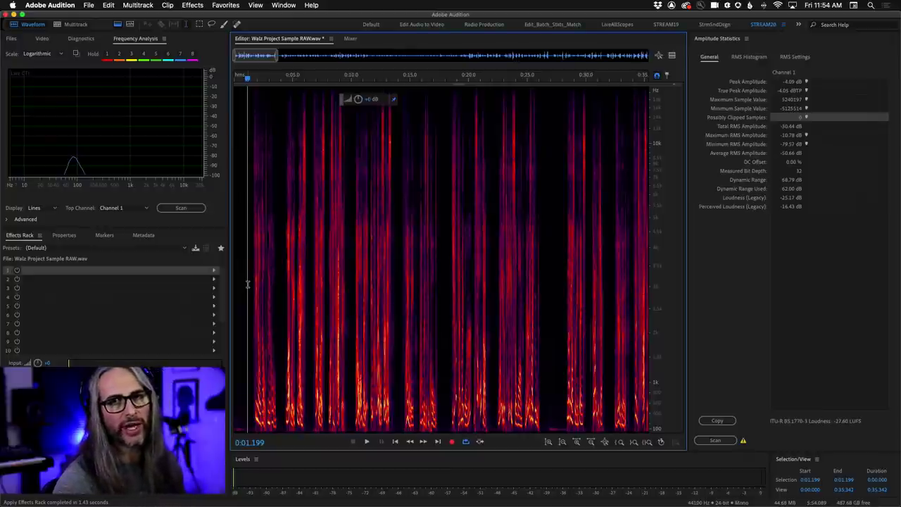
{"action": "key", "text": "backslash"}
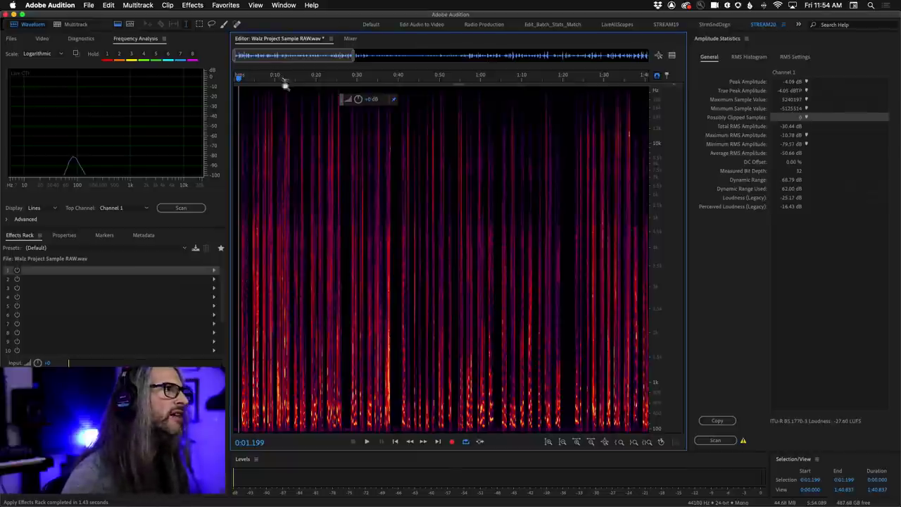
{"action": "left_click_drag", "start_coordinate": [284, 79], "coordinate": [155, 88]}
{"action": "left_click", "coordinate": [291, 230]}
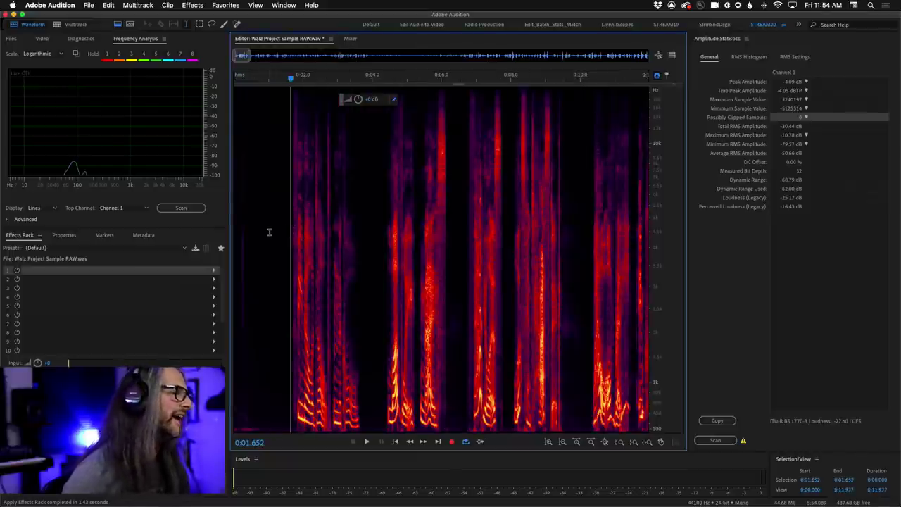
{"action": "key", "text": "space"}
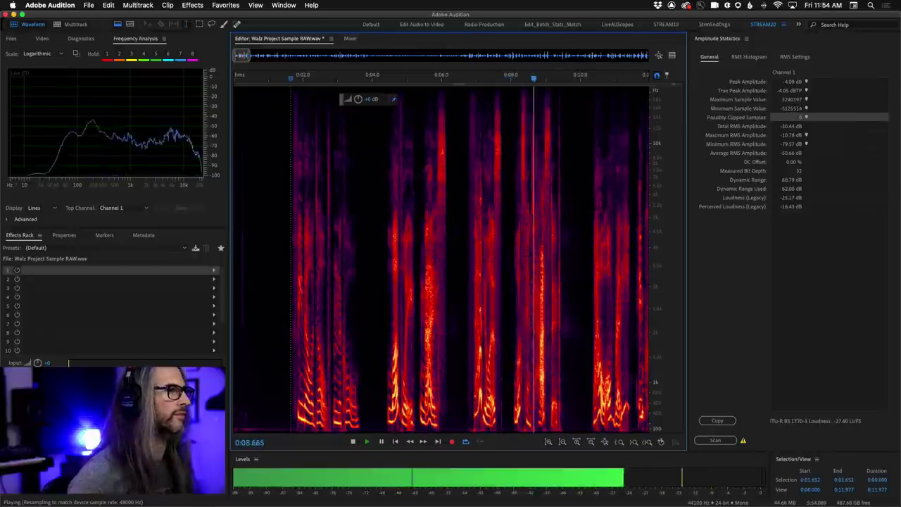
{"action": "key", "text": "space"}
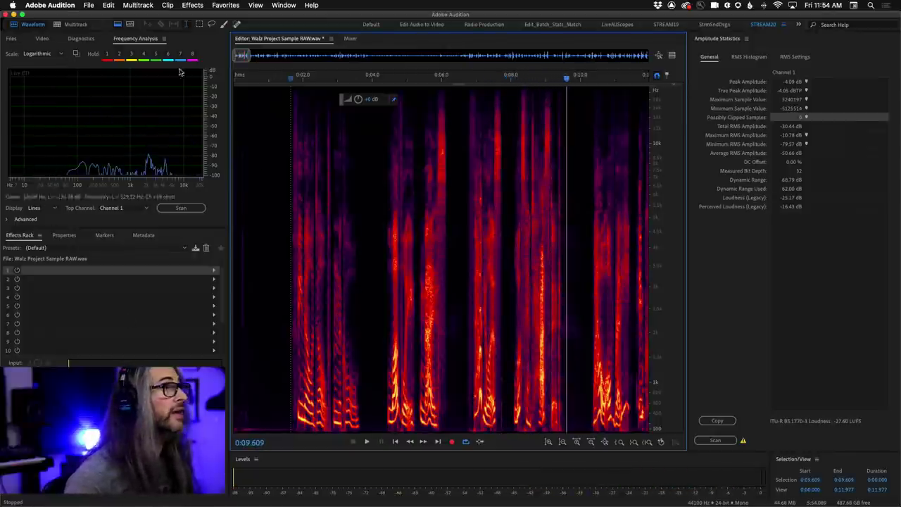
Step: Hide the spectral display, show the whole waveform, and play the quiet passage from 2:19.793 briefly
{"action": "left_click", "coordinate": [118, 24]}
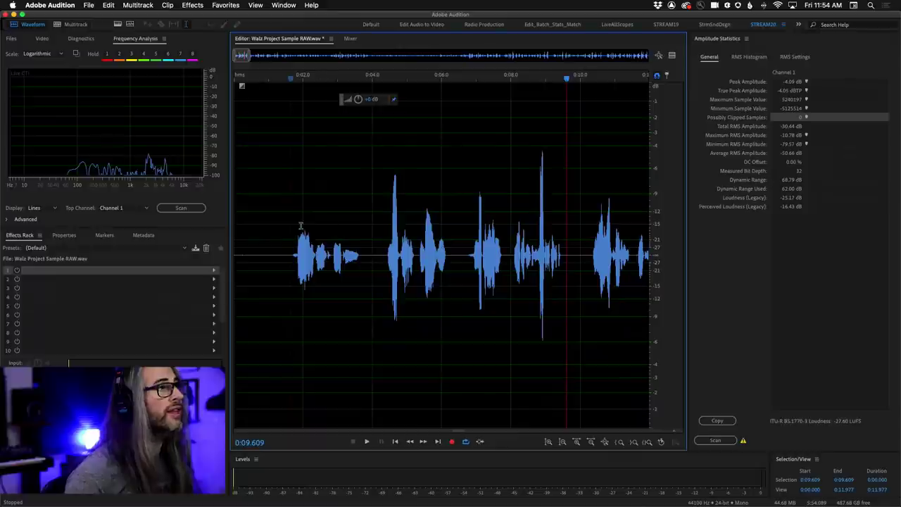
{"action": "key", "text": "backslash"}
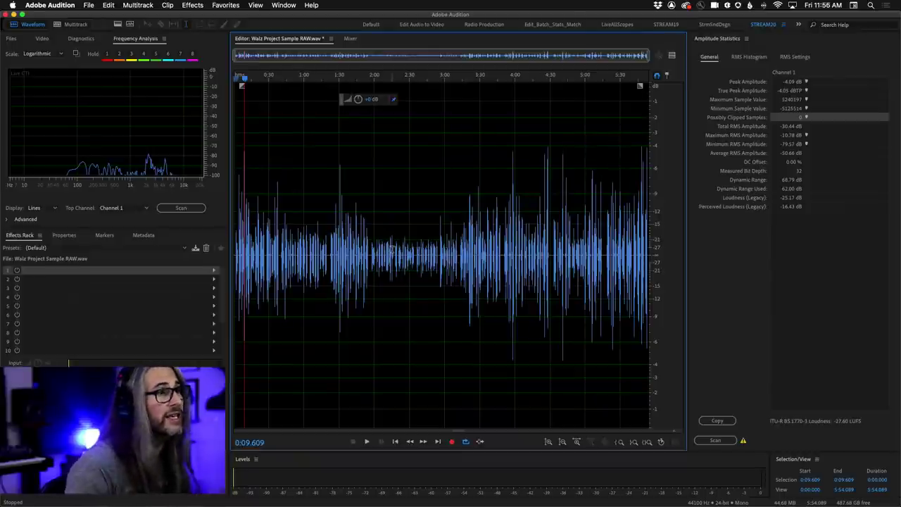
{"action": "left_click", "coordinate": [397, 251]}
{"action": "key", "text": "space"}
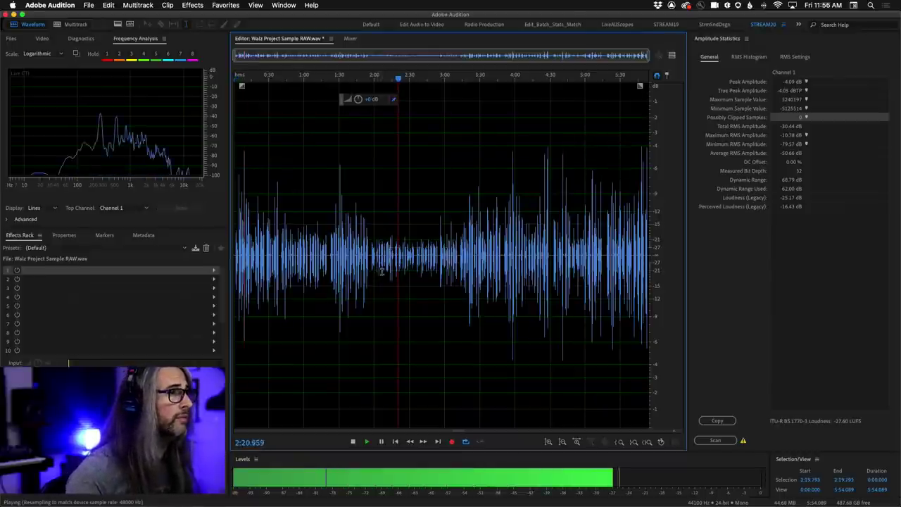
{"action": "key", "text": "space"}
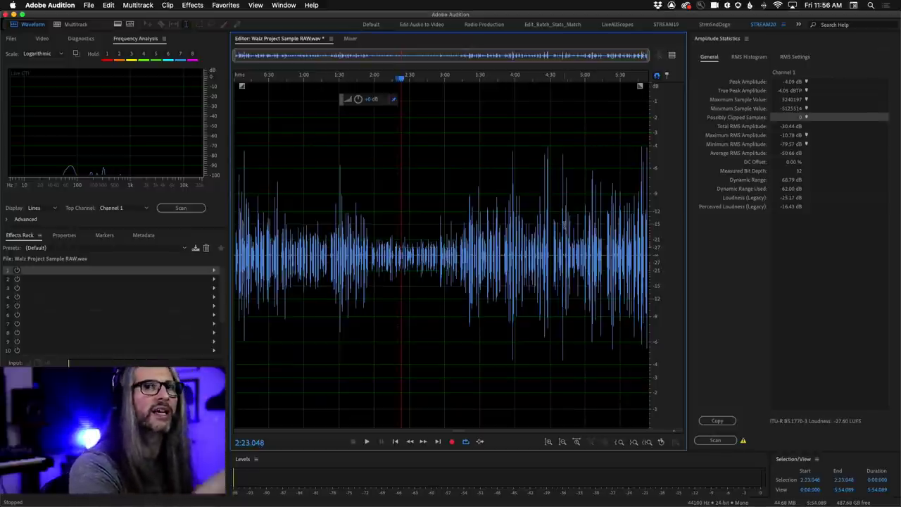
Step: Bring DeNoise back into the Effects Rack, clear the selection, and add a Tube-modeled Compressor in slot 2
{"action": "left_click", "coordinate": [192, 5]}
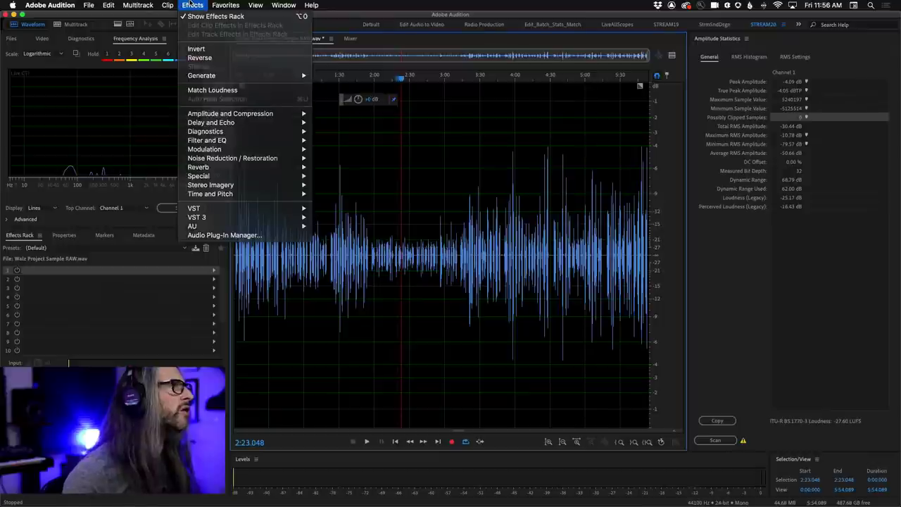
{"action": "left_click", "coordinate": [179, 316]}
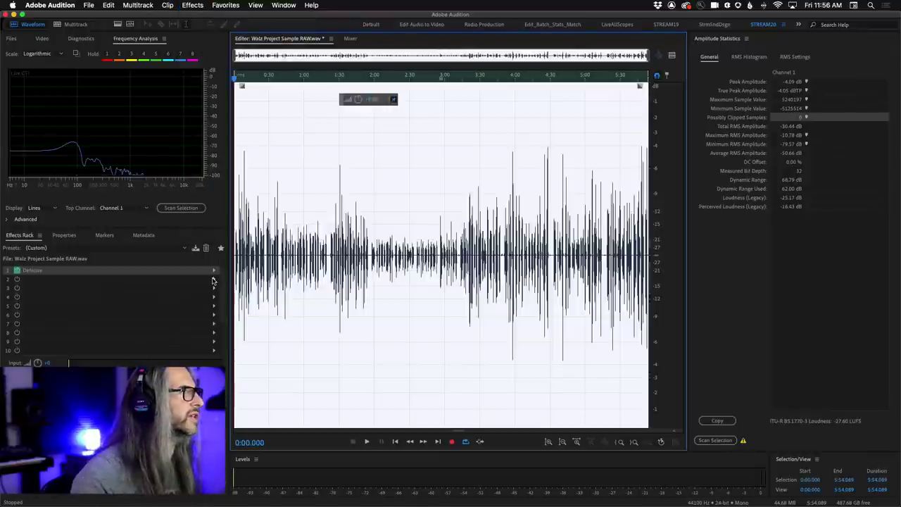
{"action": "left_click", "coordinate": [439, 283]}
{"action": "left_click", "coordinate": [213, 279]}
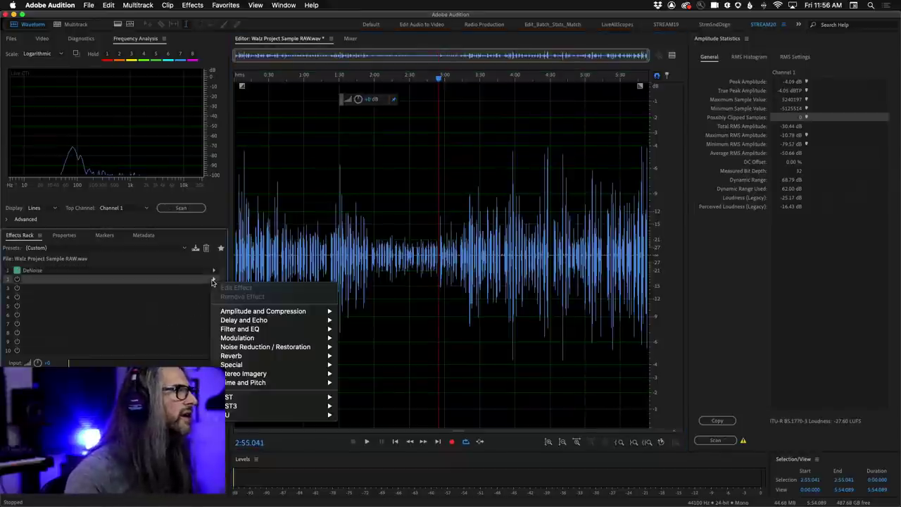
{"action": "mouse_move", "coordinate": [247, 314]}
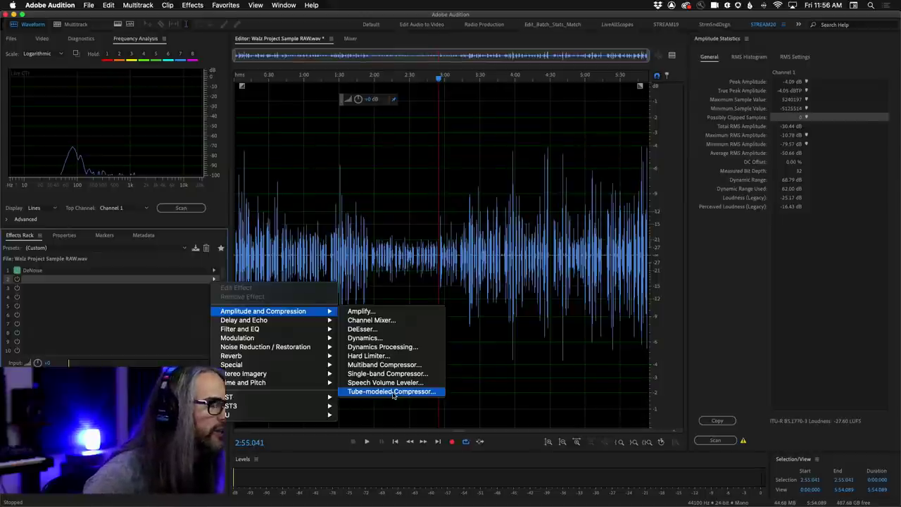
{"action": "left_click", "coordinate": [473, 391]}
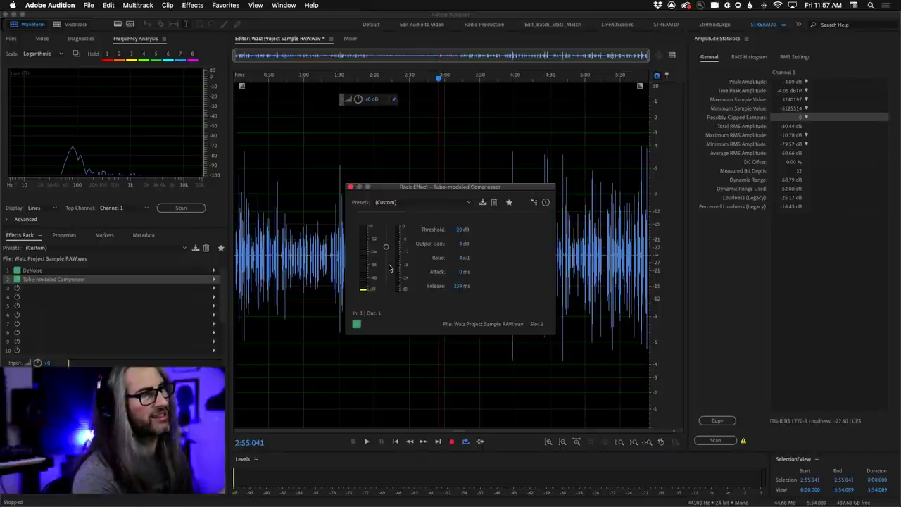
{"action": "left_click_drag", "start_coordinate": [399, 187], "coordinate": [408, 302]}
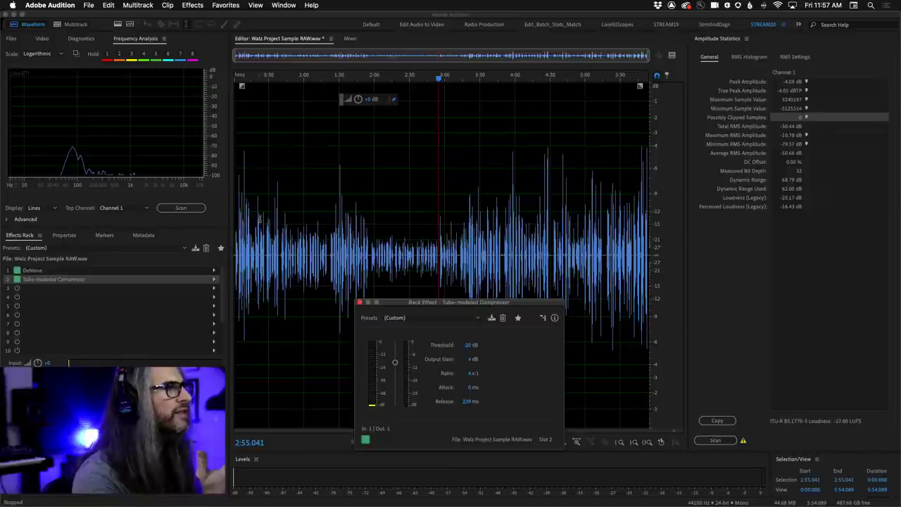
Step: Highlight the opening, the quiet middle passage and the louder part before it to compare levels, and clear the selection
{"action": "left_click_drag", "start_coordinate": [279, 219], "coordinate": [227, 220]}
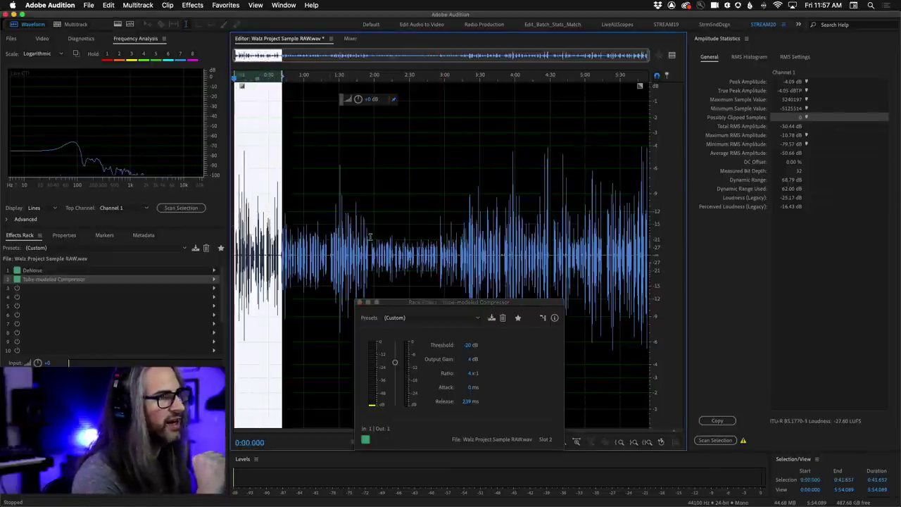
{"action": "left_click_drag", "start_coordinate": [369, 238], "coordinate": [457, 259]}
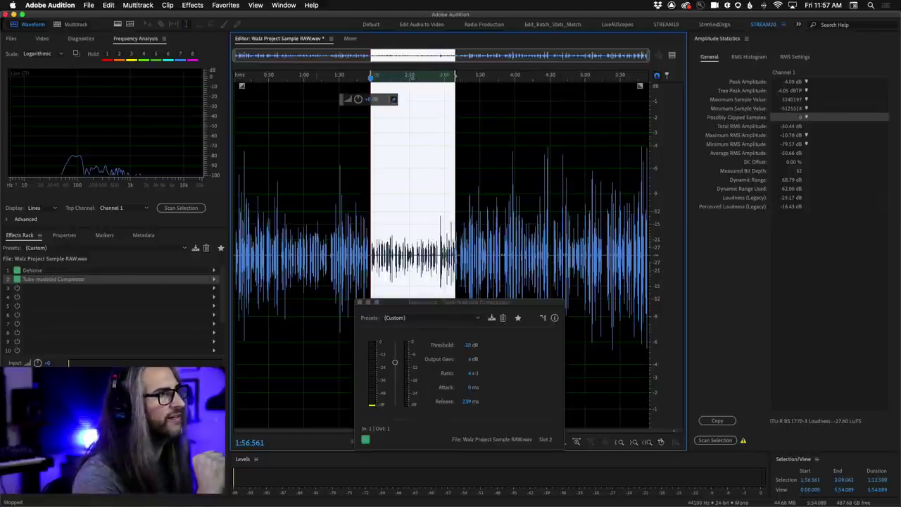
{"action": "left_click_drag", "start_coordinate": [328, 240], "coordinate": [367, 258]}
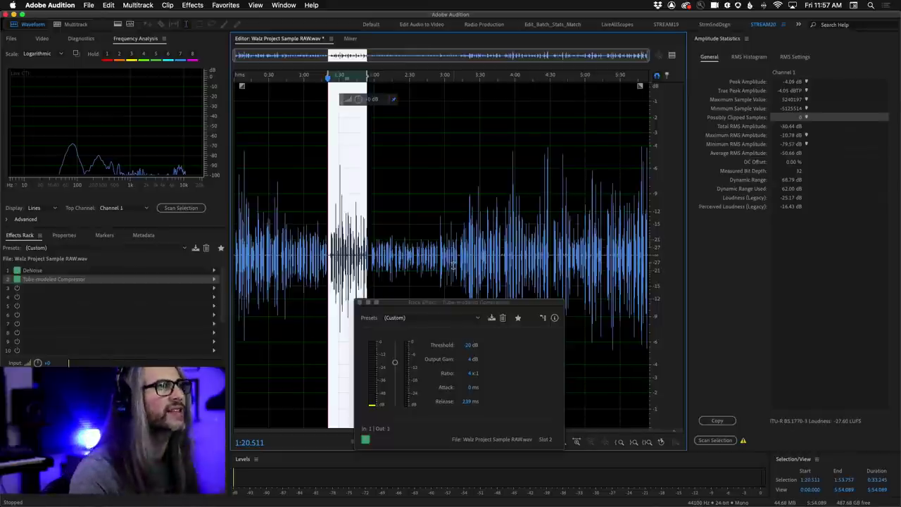
{"action": "left_click", "coordinate": [377, 283]}
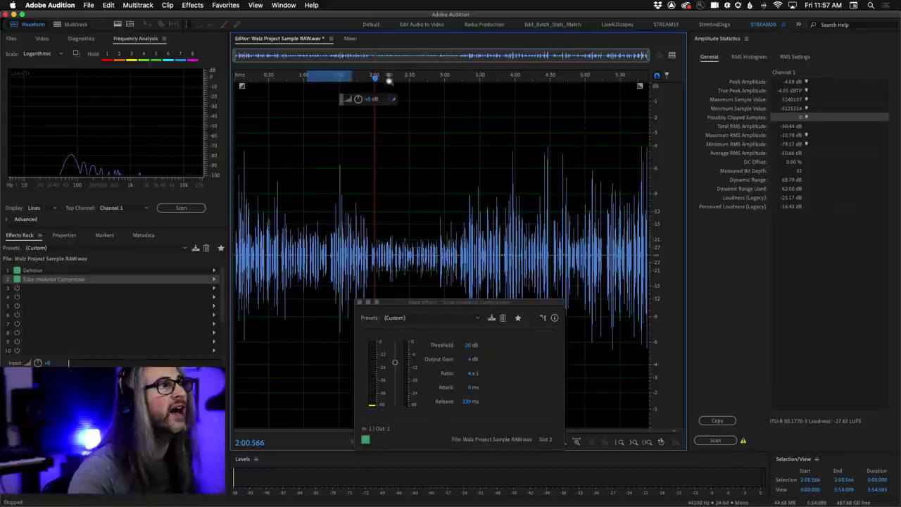
Step: Select the louder passage from 1:22.097 to 1:54.990 and play its beginning through the compressor
{"action": "left_click_drag", "start_coordinate": [389, 80], "coordinate": [414, 81]}
{"action": "left_click_drag", "start_coordinate": [323, 252], "coordinate": [471, 253]}
{"action": "key", "text": "space"}
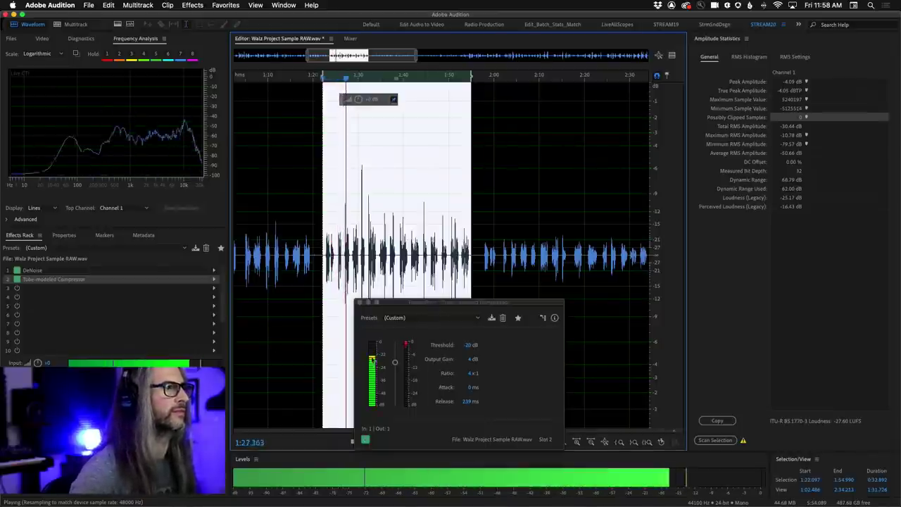
{"action": "key", "text": "space"}
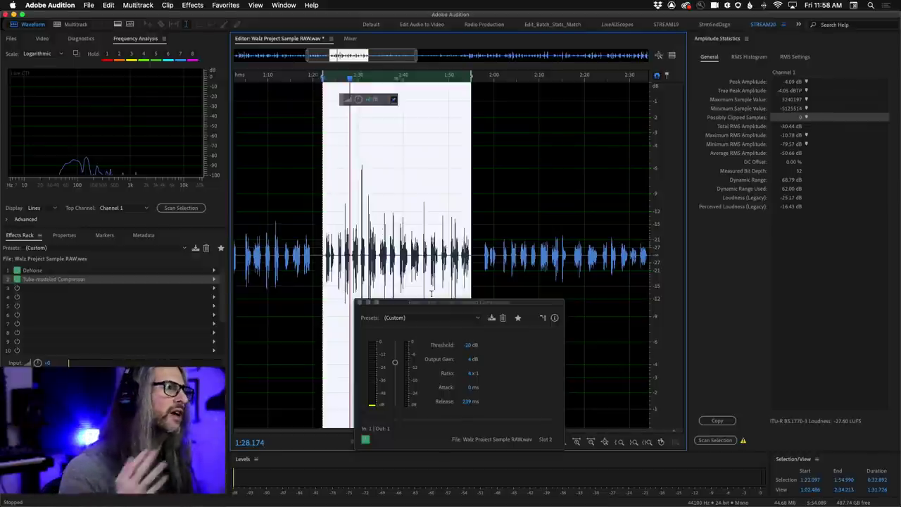
Step: Set the compressor's ratio to 2.5:1 and its attack to 0.3 ms
{"action": "left_click_drag", "start_coordinate": [431, 302], "coordinate": [544, 120]}
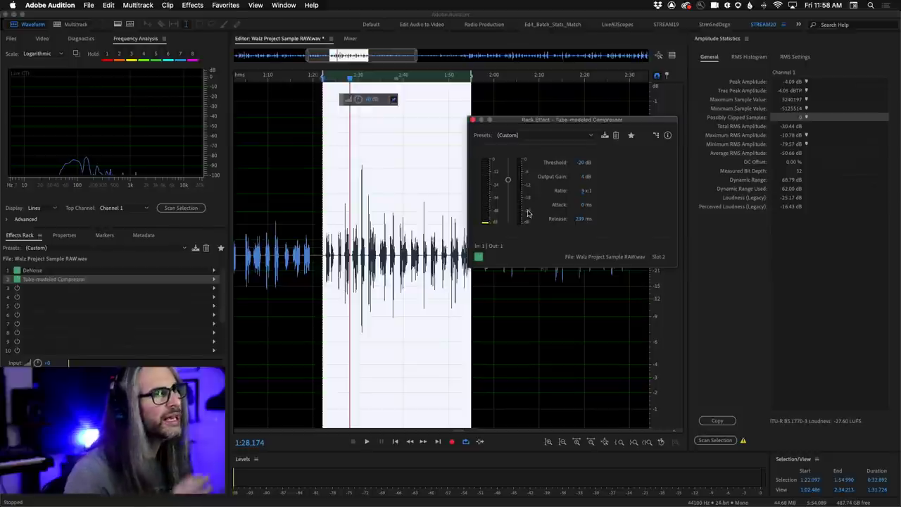
{"action": "left_click", "coordinate": [583, 193]}
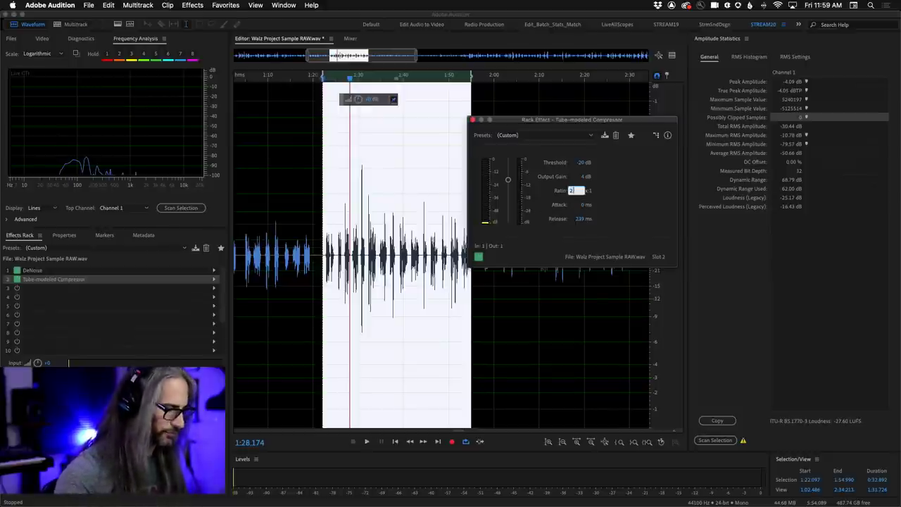
{"action": "type", "text": "2.5"}
{"action": "key", "text": "Tab"}
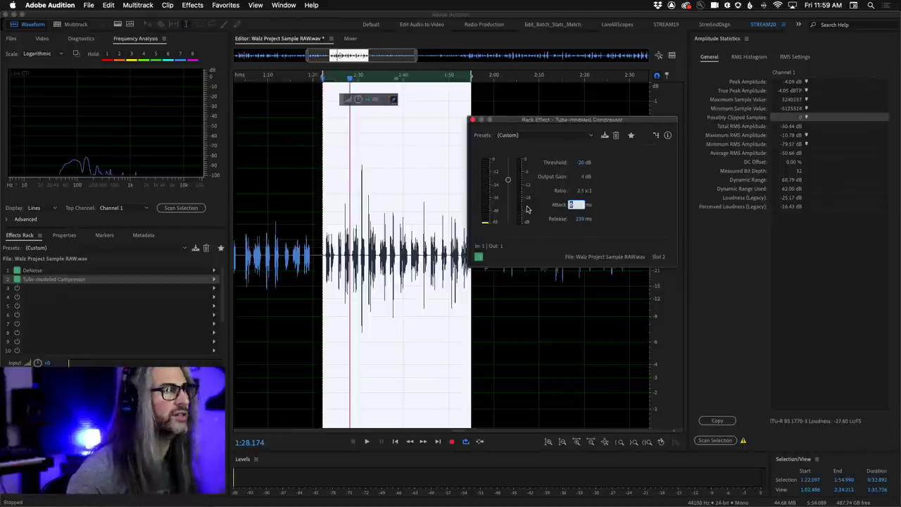
{"action": "type", "text": "3"}
{"action": "key", "text": "Return"}
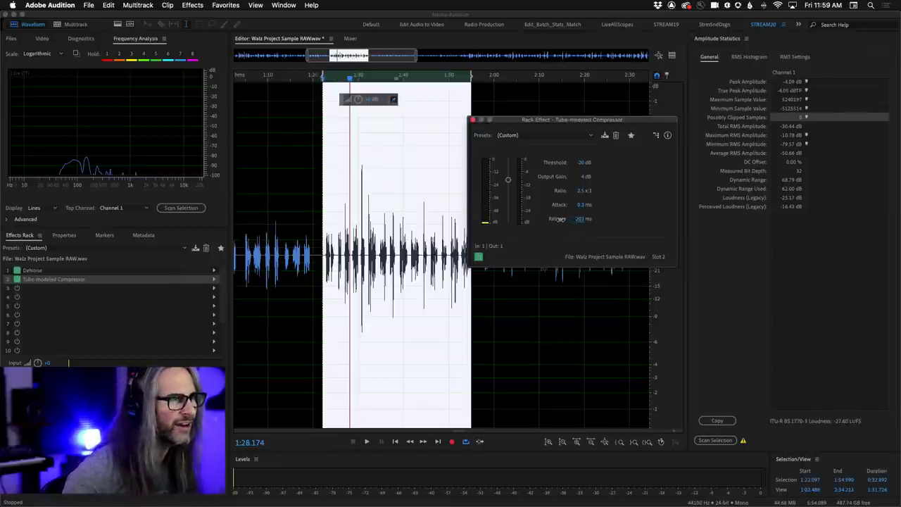
Step: Set the compressor's release to 150 ms and its output gain to 0 dB
{"action": "left_click_drag", "start_coordinate": [556, 219], "coordinate": [523, 209]}
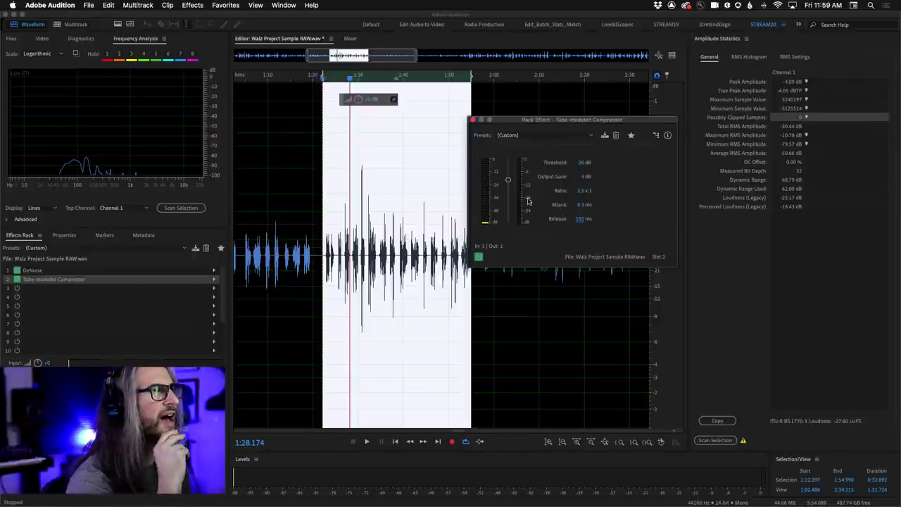
{"action": "left_click", "coordinate": [583, 177]}
{"action": "key", "text": "Return"}
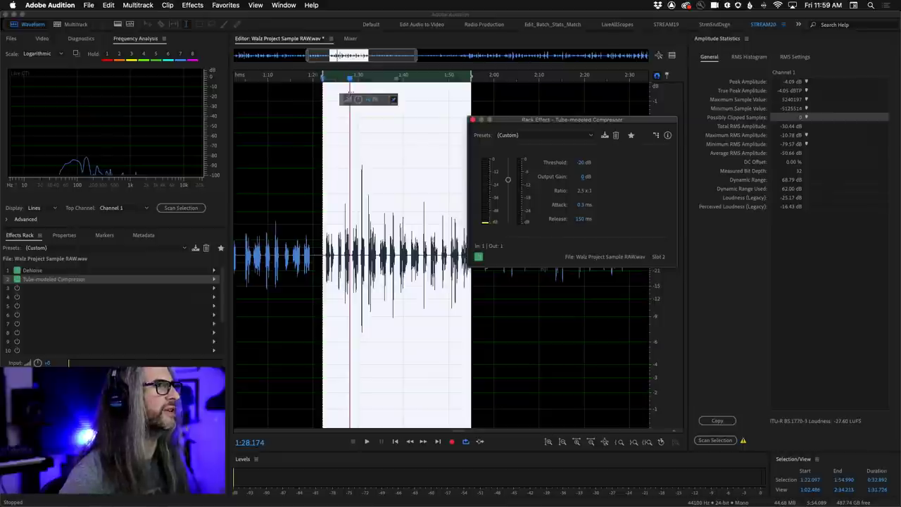
Step: Lower the compressor's threshold to -25 dB and play the selected passage
{"action": "key", "text": "space"}
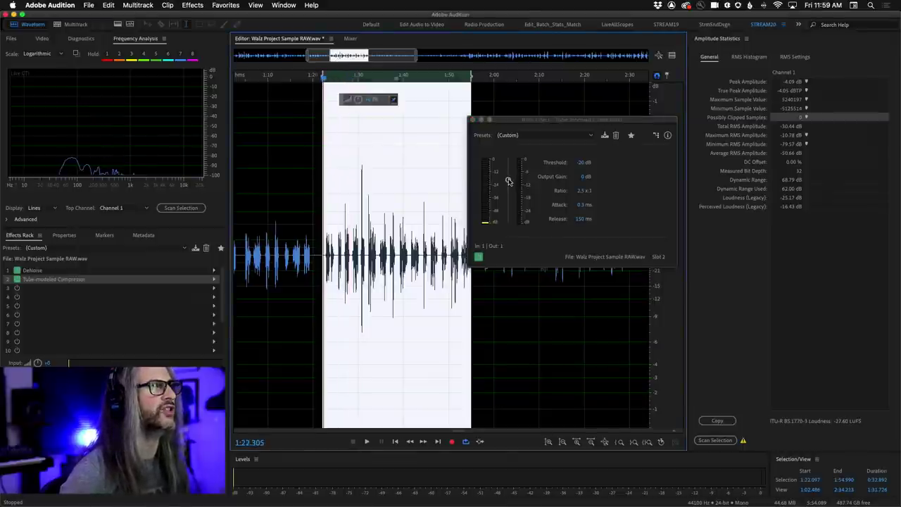
{"action": "mouse_move", "coordinate": [509, 181]}
{"action": "left_mouse_down"}
{"action": "mouse_move", "coordinate": [508, 159]}
{"action": "mouse_move", "coordinate": [512, 186]}
{"action": "left_mouse_up"}
{"action": "key", "text": "space"}
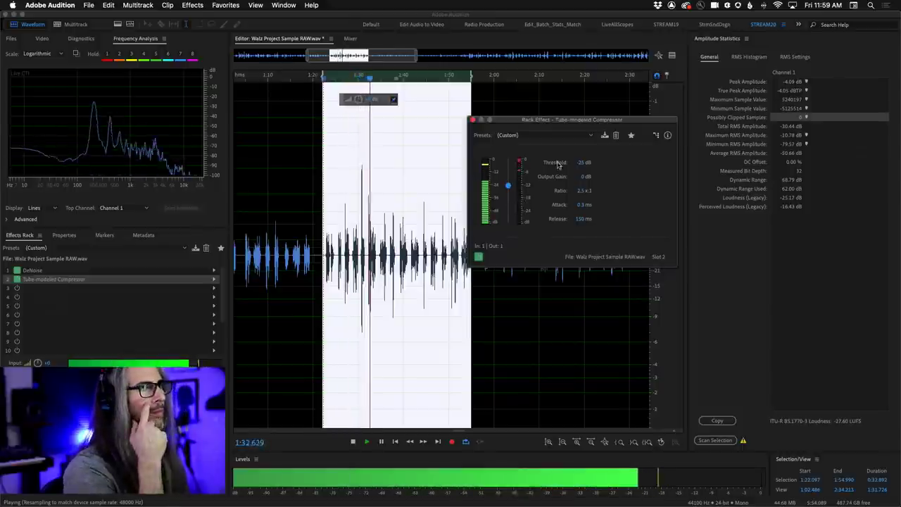
Step: Compare the playing passage with the Tube-modeled Compressor bypassed and enabled
{"action": "left_click", "coordinate": [478, 258]}
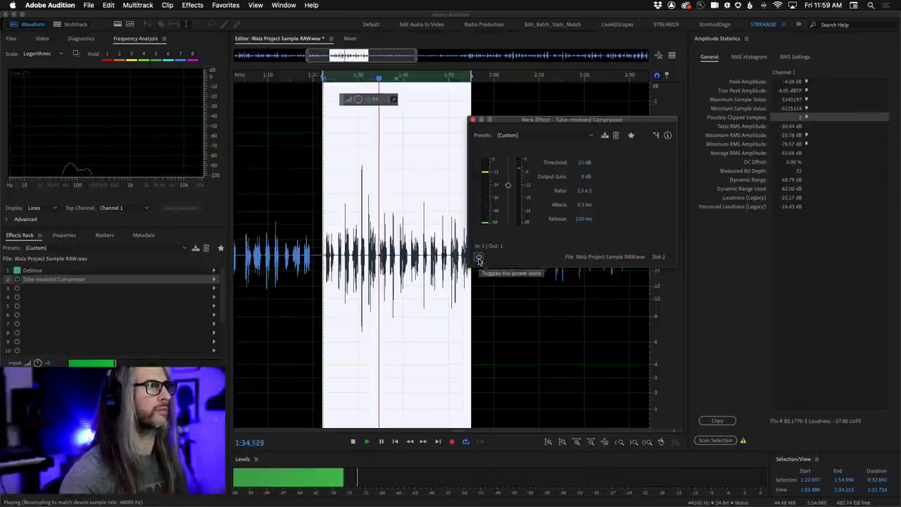
{"action": "left_click", "coordinate": [478, 258]}
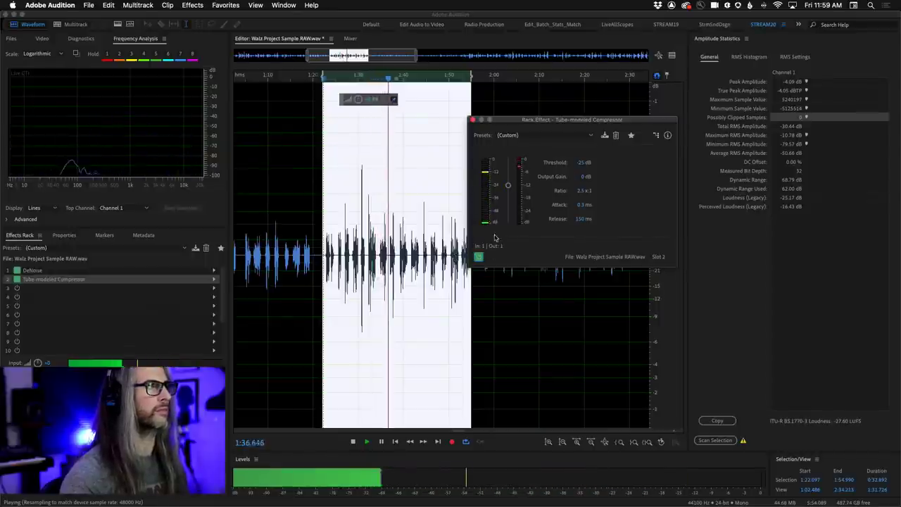
{"action": "left_click", "coordinate": [479, 257]}
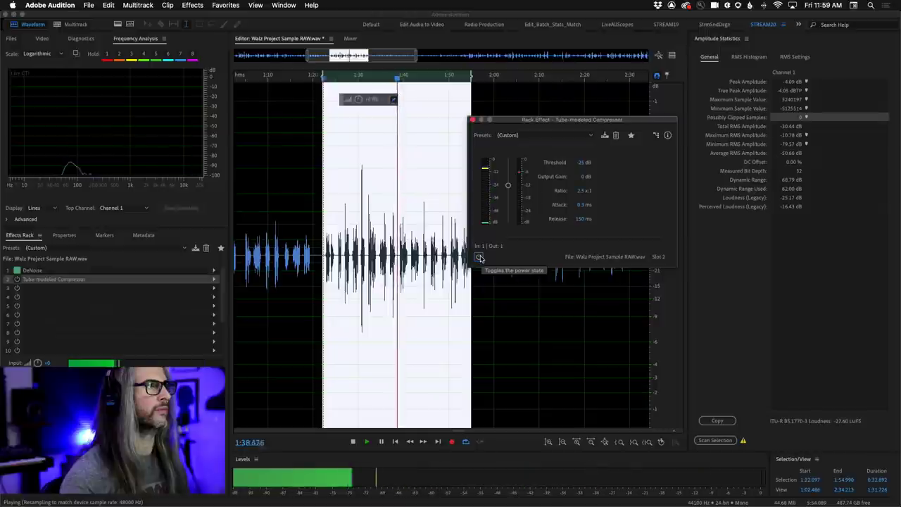
{"action": "left_click", "coordinate": [478, 257]}
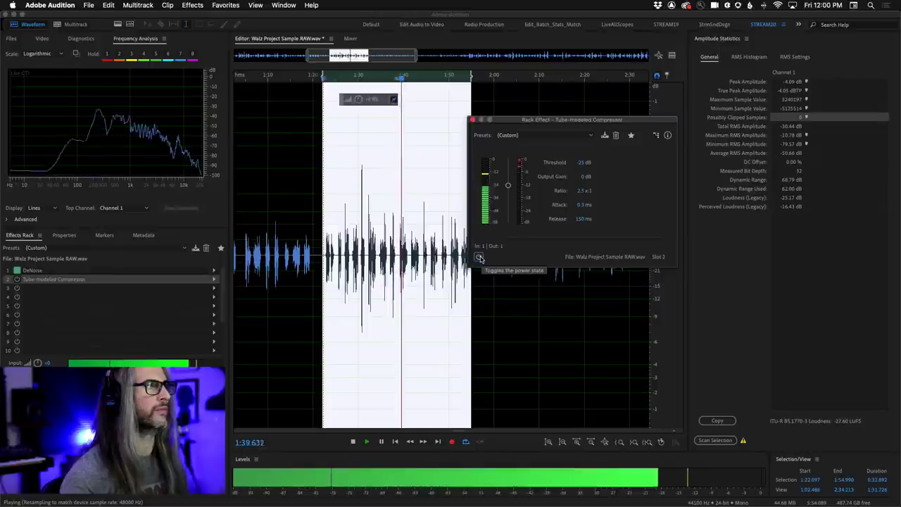
Step: Set the compressor's output gain to 1.6 dB, listen to the selected passage and stop playback
{"action": "left_click", "coordinate": [586, 177]}
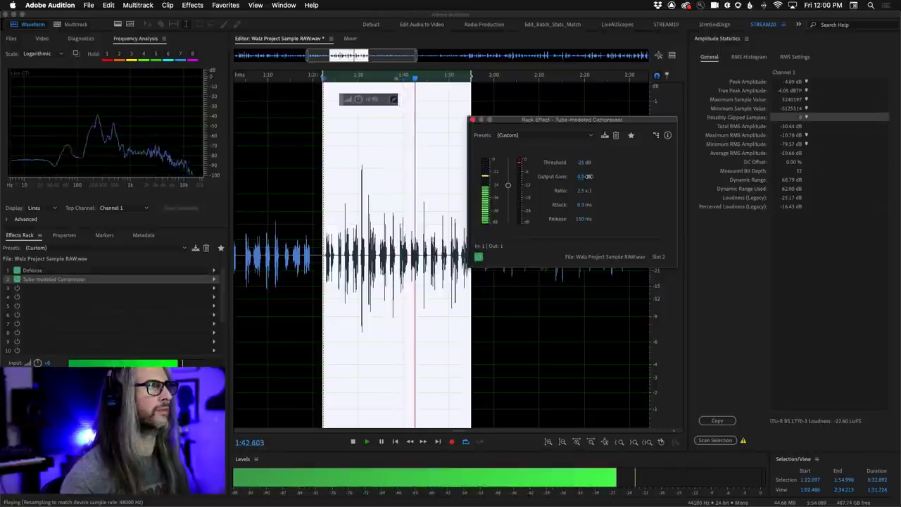
{"action": "type", "text": "1.6"}
{"action": "key", "text": "Return"}
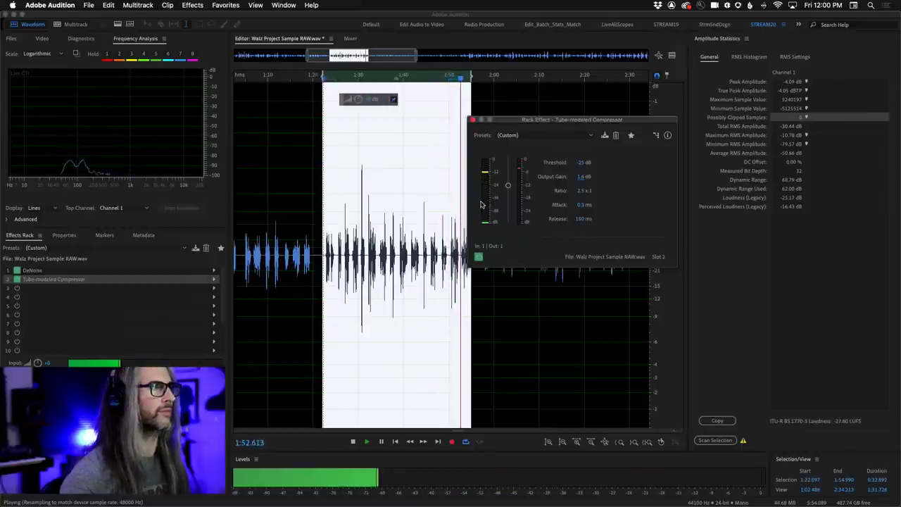
{"action": "key", "text": "space"}
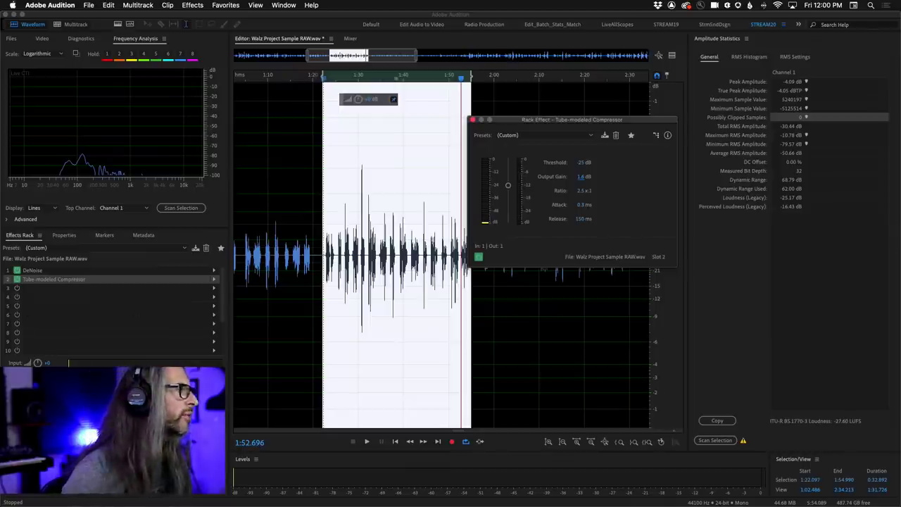
Step: Apply the effects rack to the selected passage and undo it
{"action": "left_click", "coordinate": [204, 373]}
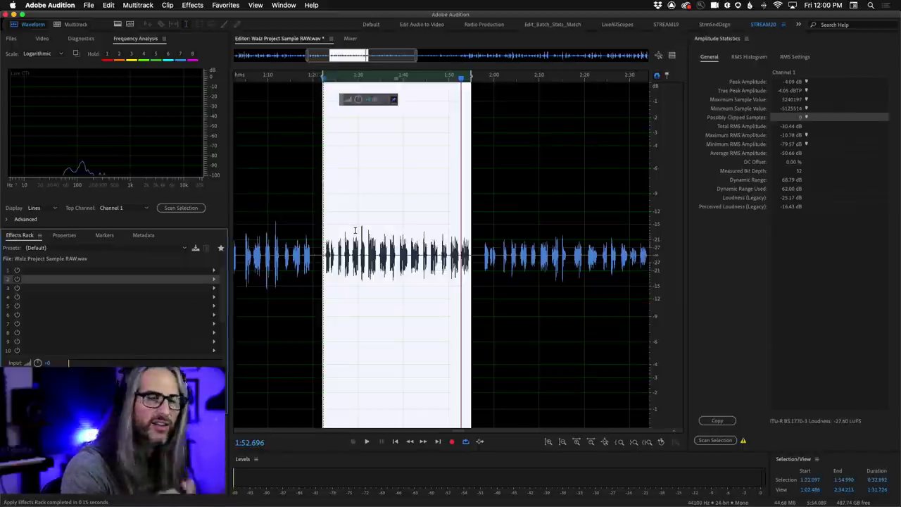
{"action": "key", "text": "super+z"}
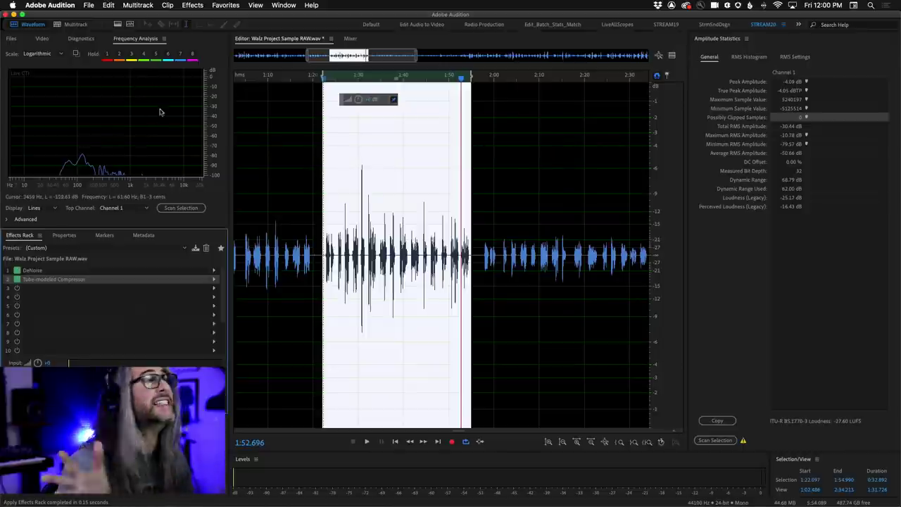
Step: Reopen the Tube-modeled Compressor, set its attack to 0 ms and lengthen its release to about 163 ms
{"action": "double_click", "coordinate": [56, 280]}
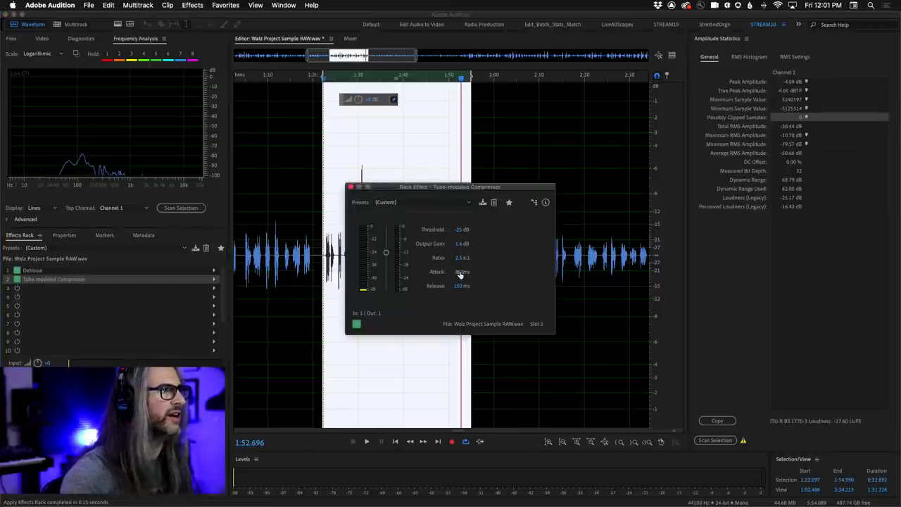
{"action": "left_click_drag", "start_coordinate": [460, 275], "coordinate": [353, 271]}
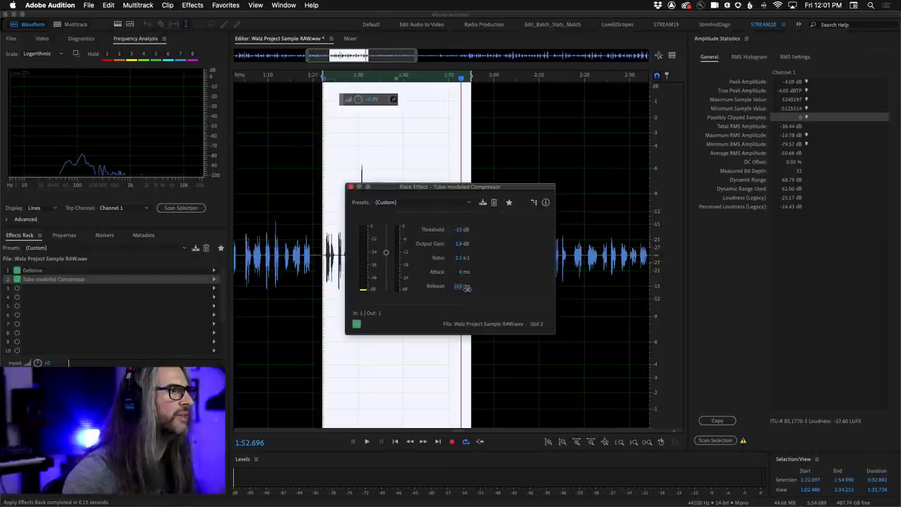
{"action": "left_click_drag", "start_coordinate": [467, 288], "coordinate": [472, 289]}
Step: Apply the effects rack to the selected passage and boost that passage's level
{"action": "left_click", "coordinate": [208, 416]}
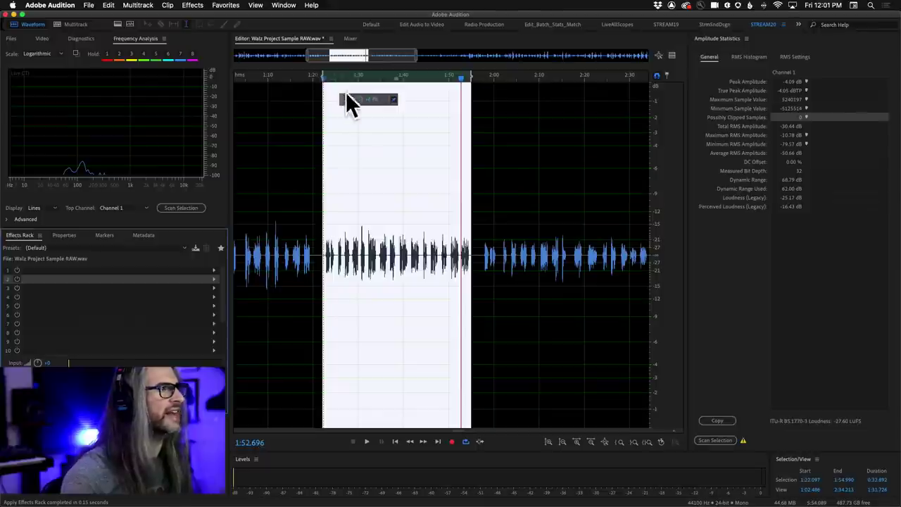
{"action": "left_click_drag", "start_coordinate": [356, 99], "coordinate": [386, 101]}
{"action": "left_click", "coordinate": [323, 213]}
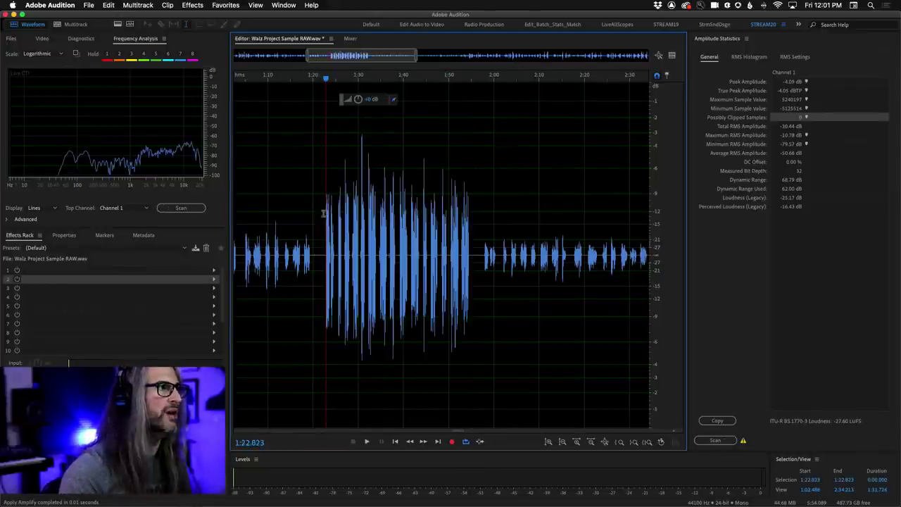
Step: Play the processed passage, then undo both the level boost and the applied effects rack
{"action": "key", "text": "space"}
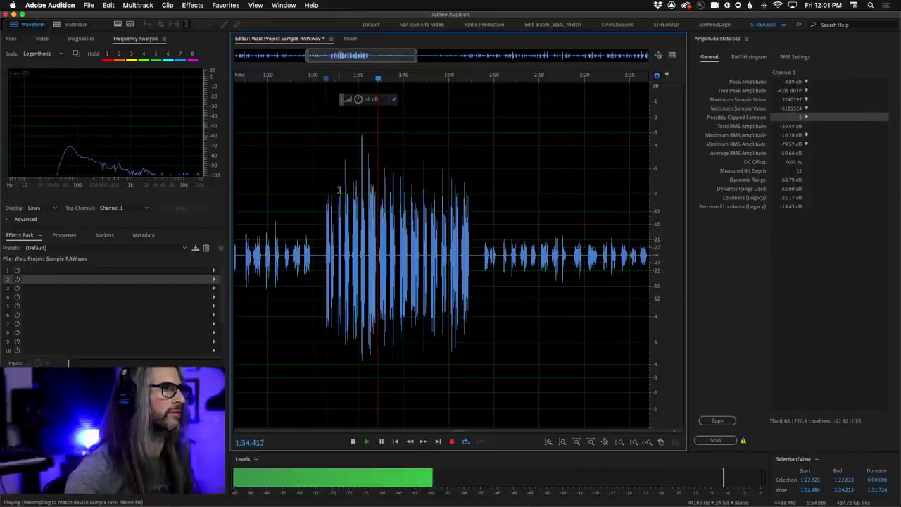
{"action": "key", "text": "space"}
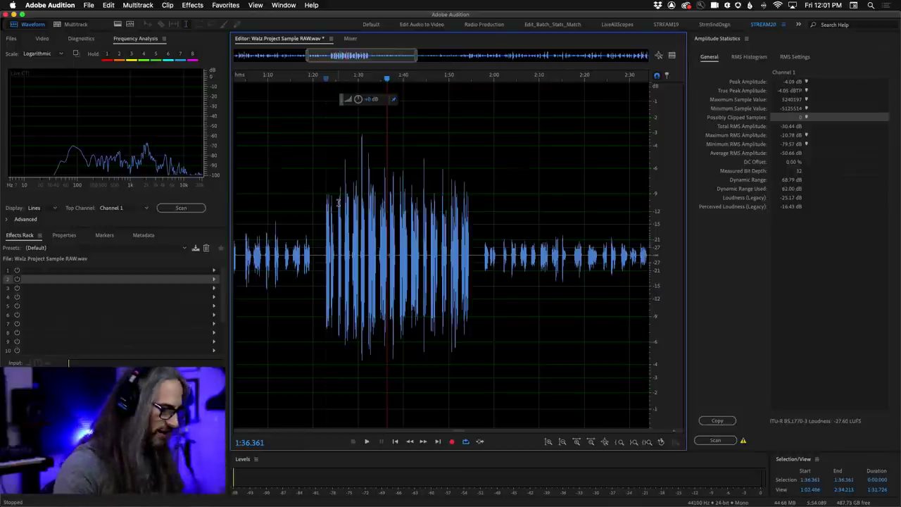
{"action": "key", "text": "super+z"}
{"action": "left_click", "coordinate": [347, 205]}
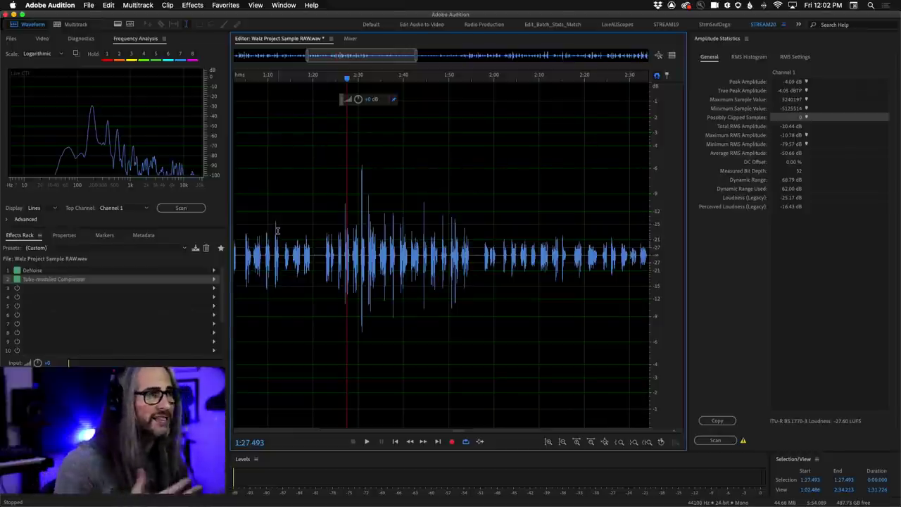
Step: Select the quiet section from about 1:56.6 to 2:54.2 in the full waveform and boost its level
{"action": "key", "text": "backslash"}
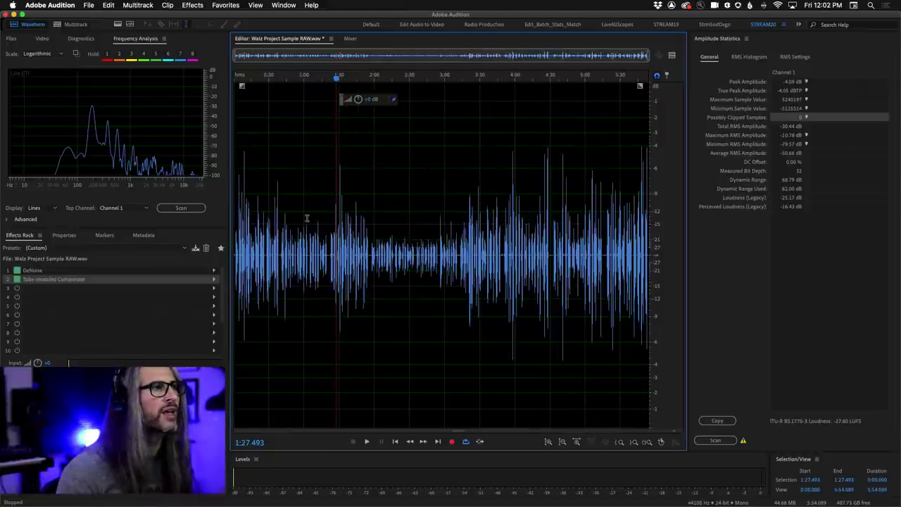
{"action": "left_click_drag", "start_coordinate": [371, 250], "coordinate": [437, 254]}
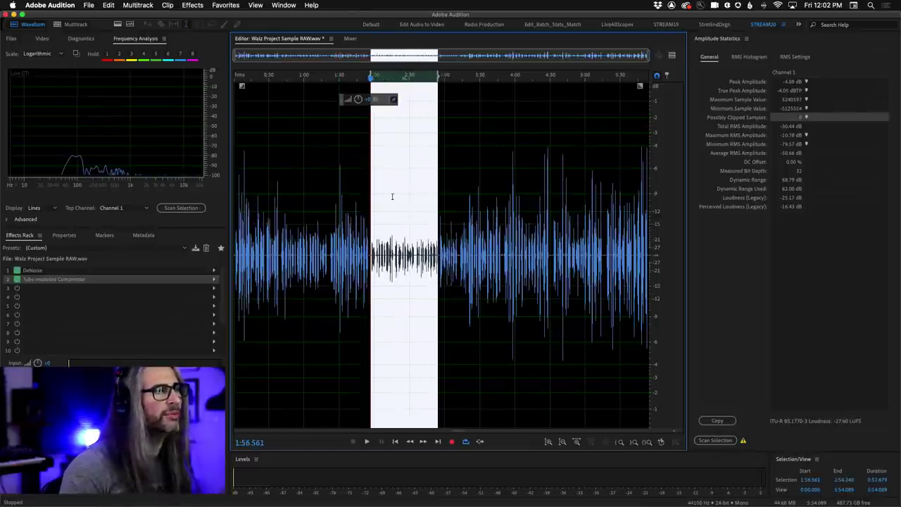
{"action": "left_click_drag", "start_coordinate": [359, 99], "coordinate": [384, 99]}
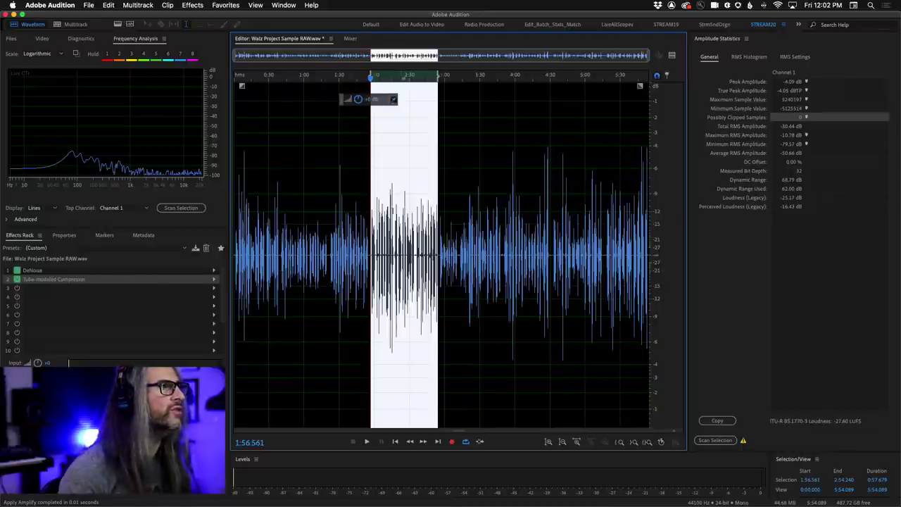
Step: Apply a Hard Limiter with a maximum amplitude of -6 dB to the selected section
{"action": "left_click", "coordinate": [193, 5]}
{"action": "mouse_move", "coordinate": [267, 113]}
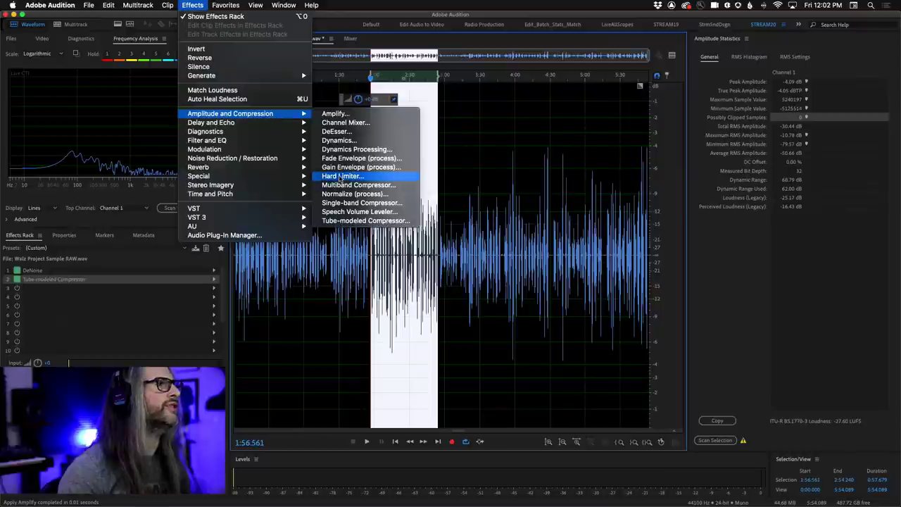
{"action": "left_click", "coordinate": [367, 178]}
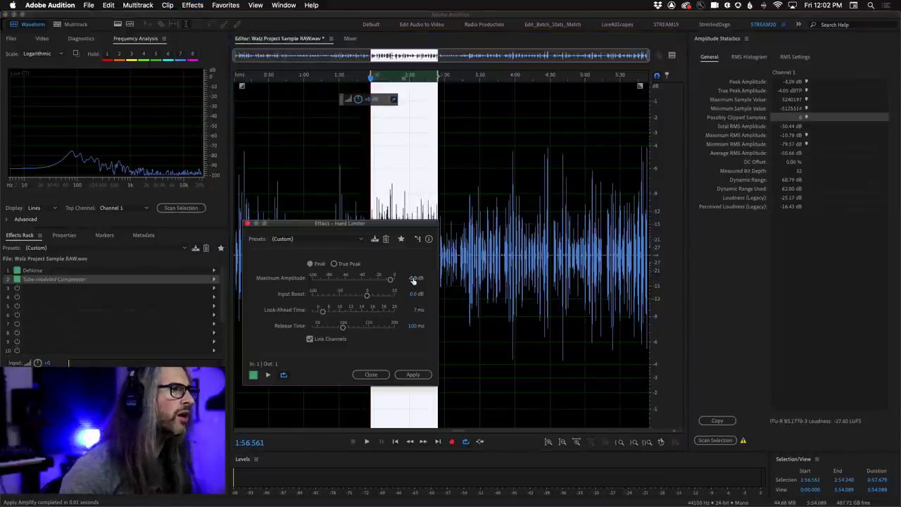
{"action": "left_click", "coordinate": [411, 278]}
{"action": "type", "text": "-6"}
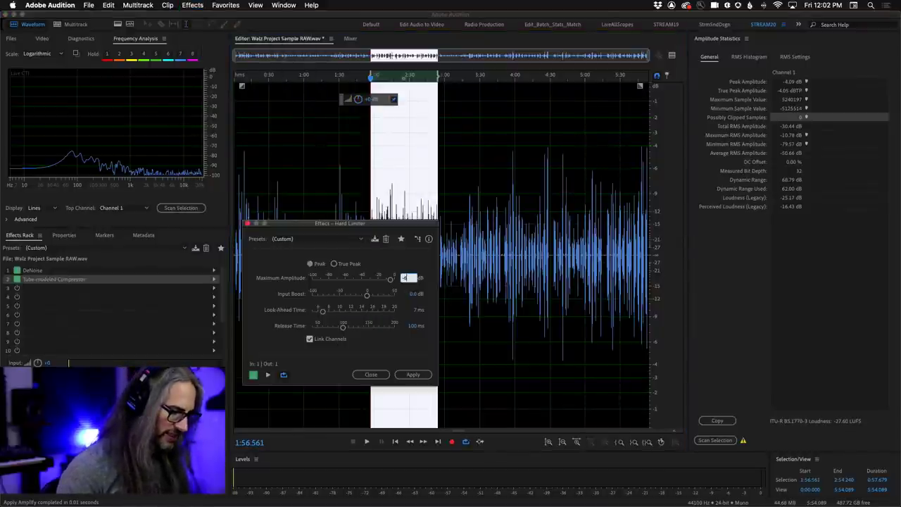
{"action": "key", "text": "Return"}
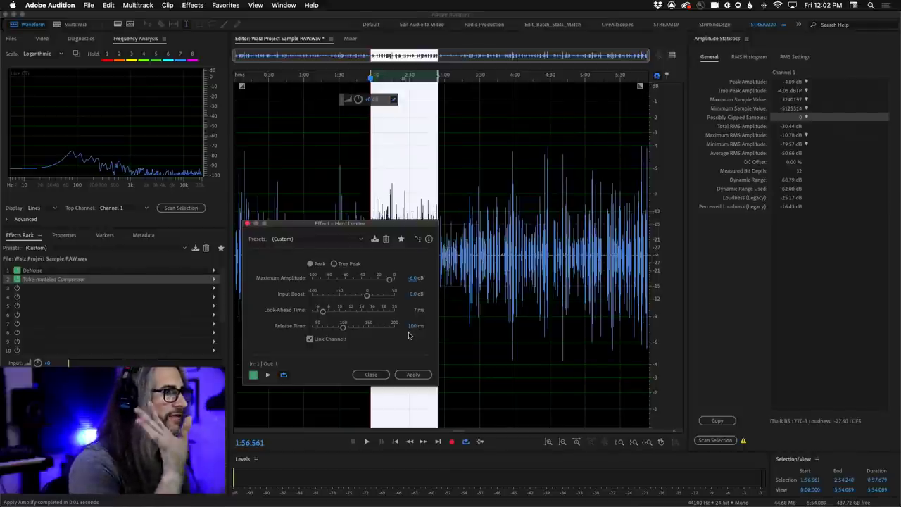
{"action": "left_click", "coordinate": [412, 374]}
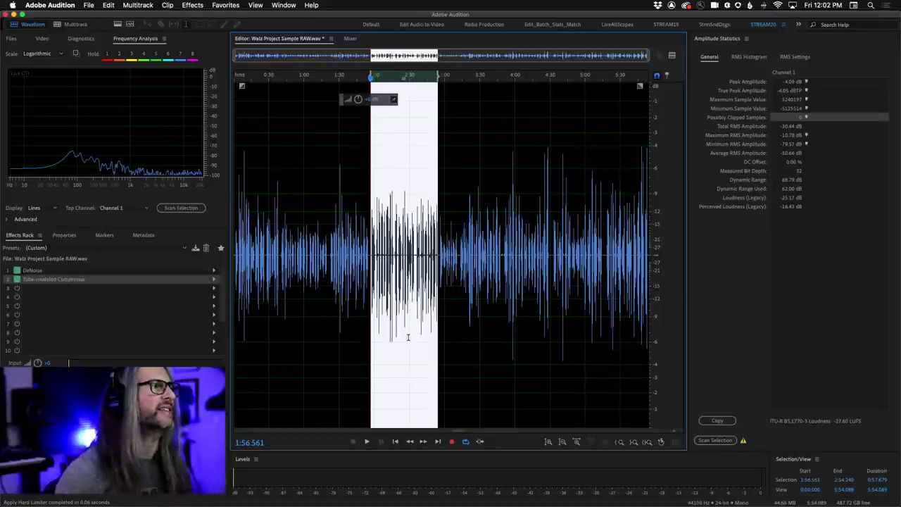
{"action": "left_click", "coordinate": [358, 259]}
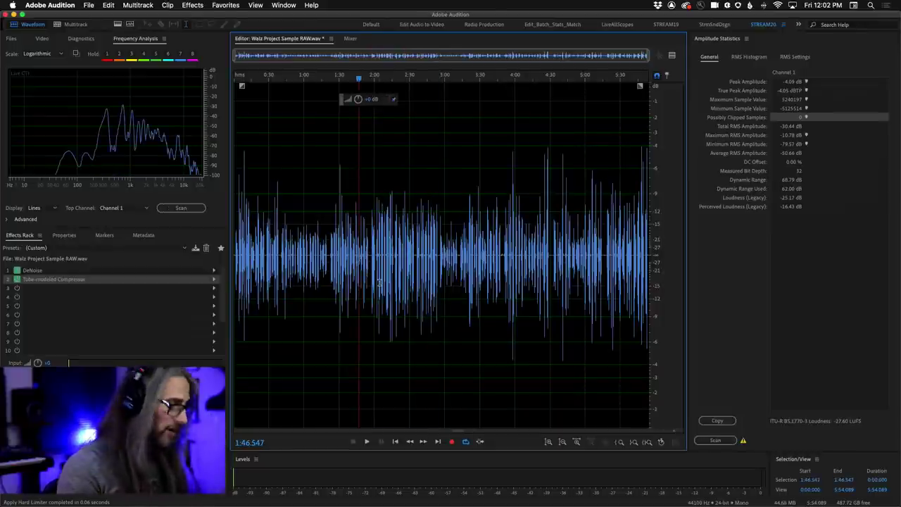
{"action": "left_click_drag", "start_coordinate": [379, 282], "coordinate": [440, 285]}
{"action": "left_click", "coordinate": [312, 301]}
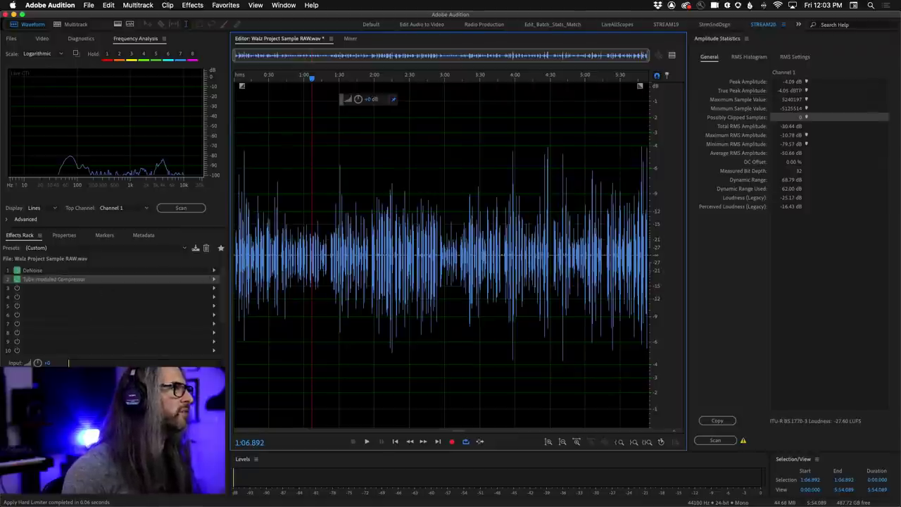
Step: Apply the DeNoise and Tube-modeled Compressor rack to the entire recording and boost its overall level
{"action": "left_click", "coordinate": [17, 280]}
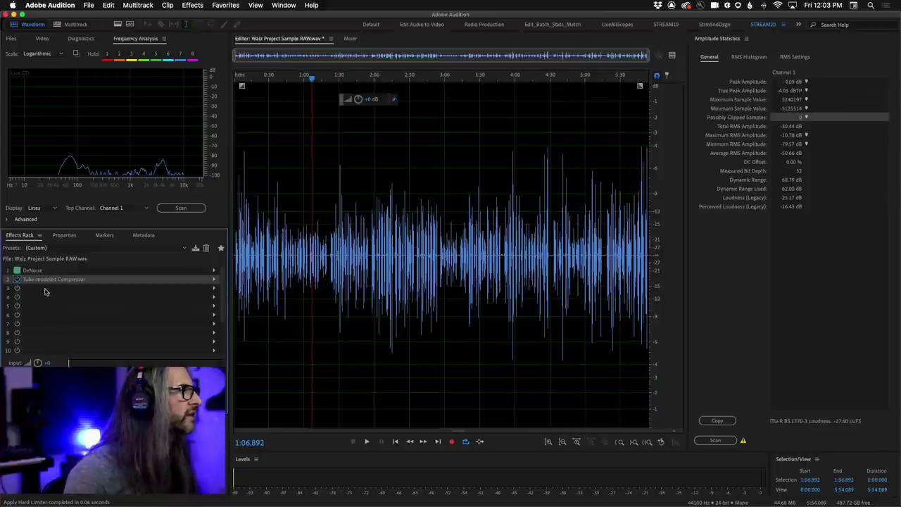
{"action": "left_click", "coordinate": [17, 280]}
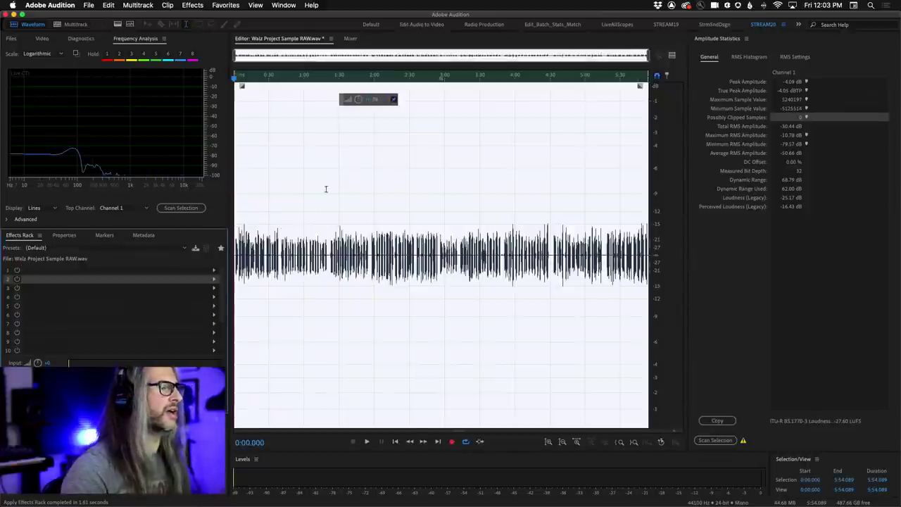
{"action": "left_click_drag", "start_coordinate": [359, 100], "coordinate": [378, 102]}
{"action": "left_click", "coordinate": [299, 148]}
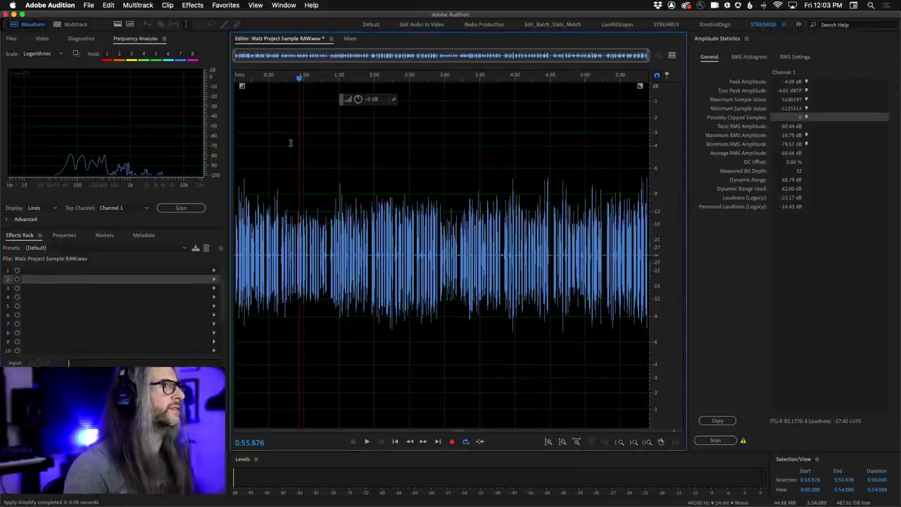
Step: Open the Dynamics effect and place the playhead at about 0:03.4 near the recording's start
{"action": "left_click", "coordinate": [207, 4]}
{"action": "mouse_move", "coordinate": [306, 113]}
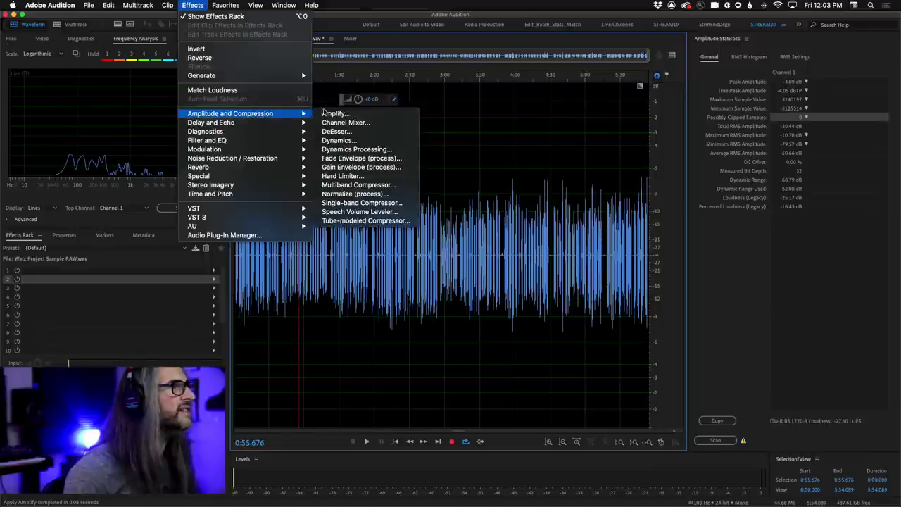
{"action": "left_click", "coordinate": [367, 142]}
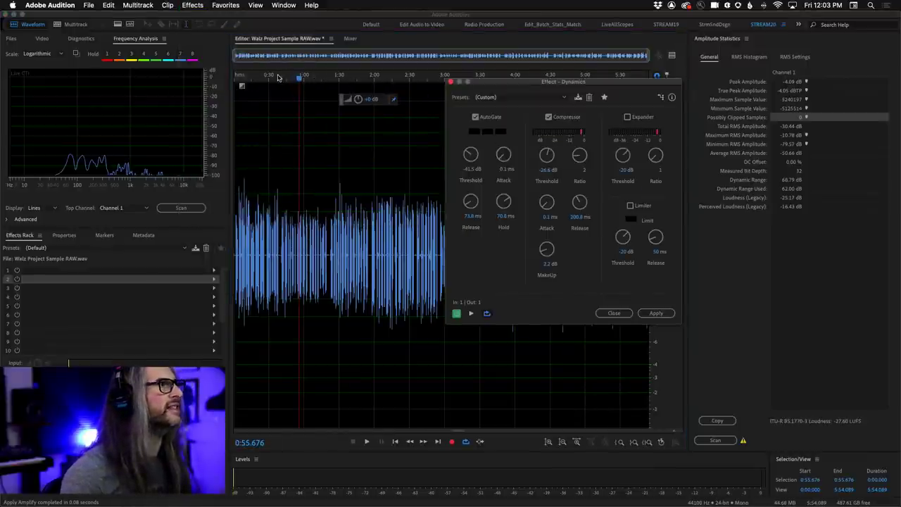
{"action": "scroll", "coordinate": [278, 77], "scroll_direction": "up", "scroll_amount": 5}
{"action": "left_click", "coordinate": [273, 79]}
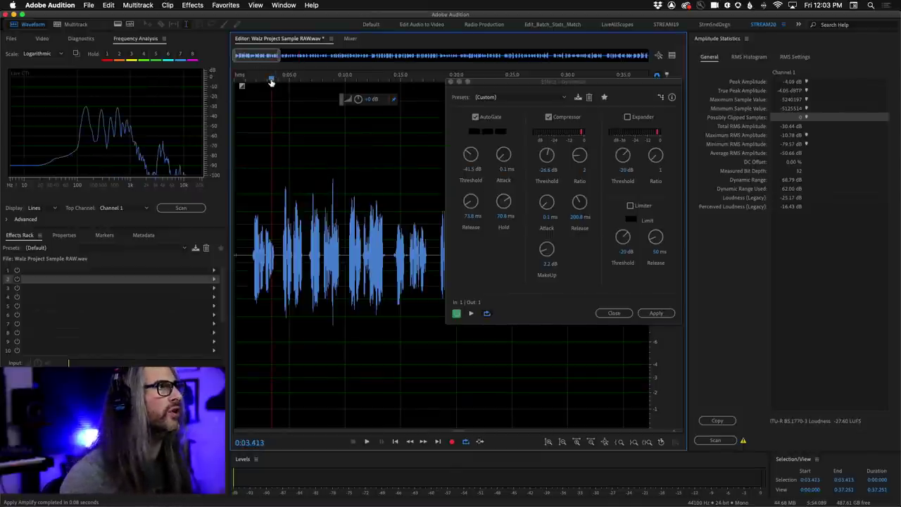
Step: Audition the recording from about 0:03.8 with the Dynamics effect bypassed
{"action": "left_click", "coordinate": [277, 79]}
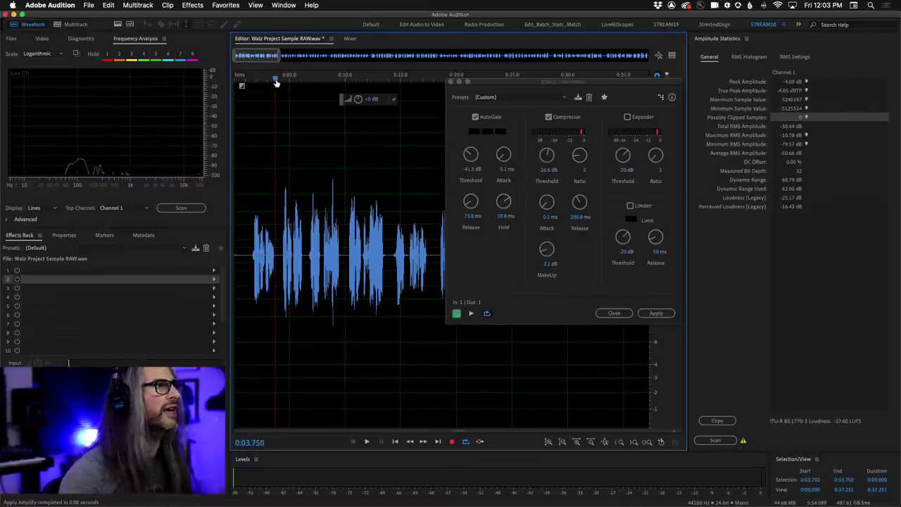
{"action": "left_click", "coordinate": [455, 314]}
{"action": "key", "text": "space"}
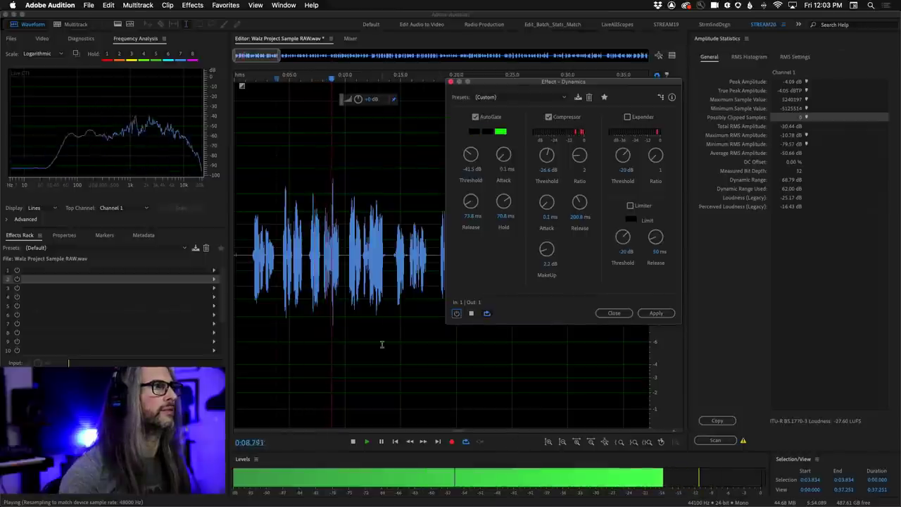
{"action": "key", "text": "space"}
Step: Show the spectral frequency display and enlarge the low frequencies across roughly the first 14 seconds of the recording
{"action": "left_click", "coordinate": [117, 24]}
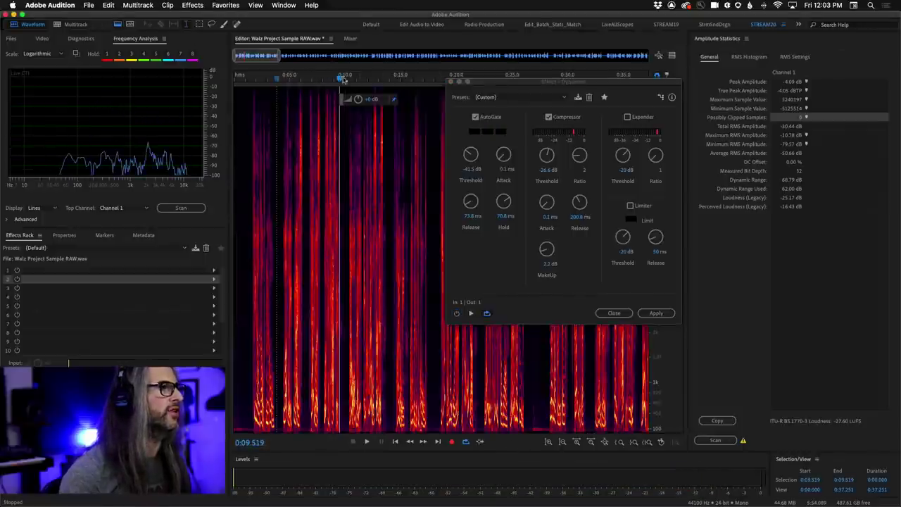
{"action": "left_click", "coordinate": [650, 405]}
{"action": "scroll", "coordinate": [653, 402], "scroll_direction": "up", "scroll_amount": 3}
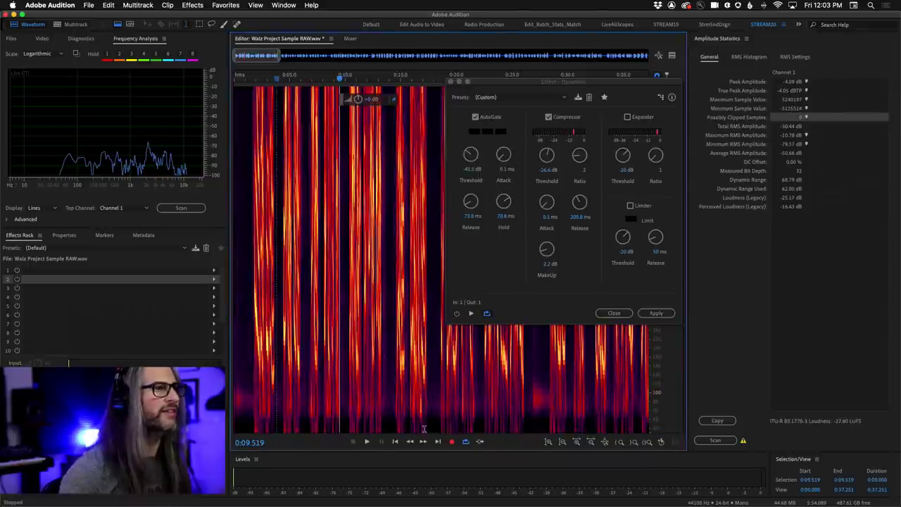
{"action": "scroll", "coordinate": [253, 74], "scroll_direction": "up", "scroll_amount": 3}
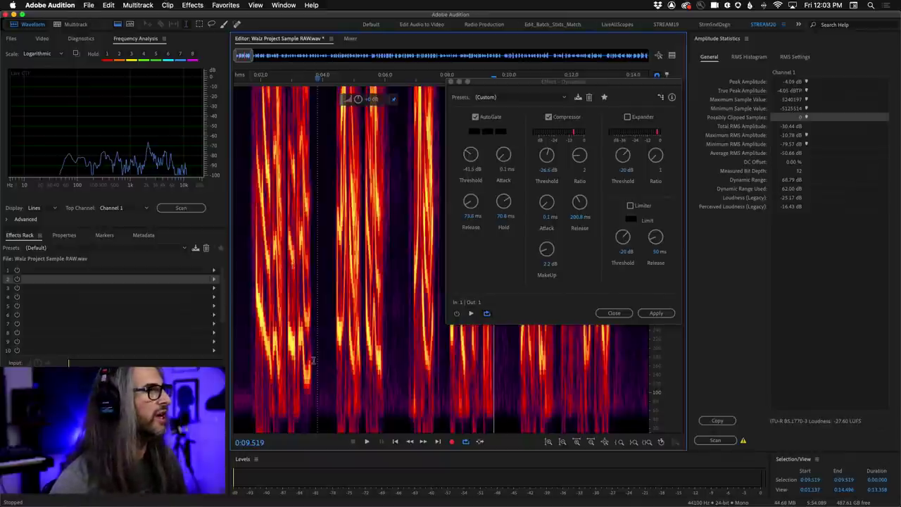
Step: Examine the background noise in the gaps between the spoken phrases by selecting each gap in the spectrogram
{"action": "left_click_drag", "start_coordinate": [317, 291], "coordinate": [336, 292]}
{"action": "left_click_drag", "start_coordinate": [387, 276], "coordinate": [408, 329]}
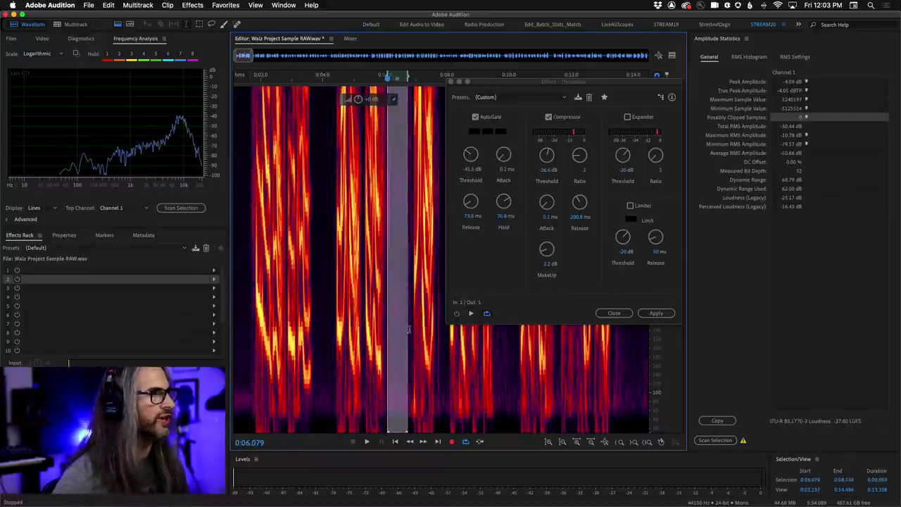
{"action": "left_click_drag", "start_coordinate": [504, 348], "coordinate": [518, 349]}
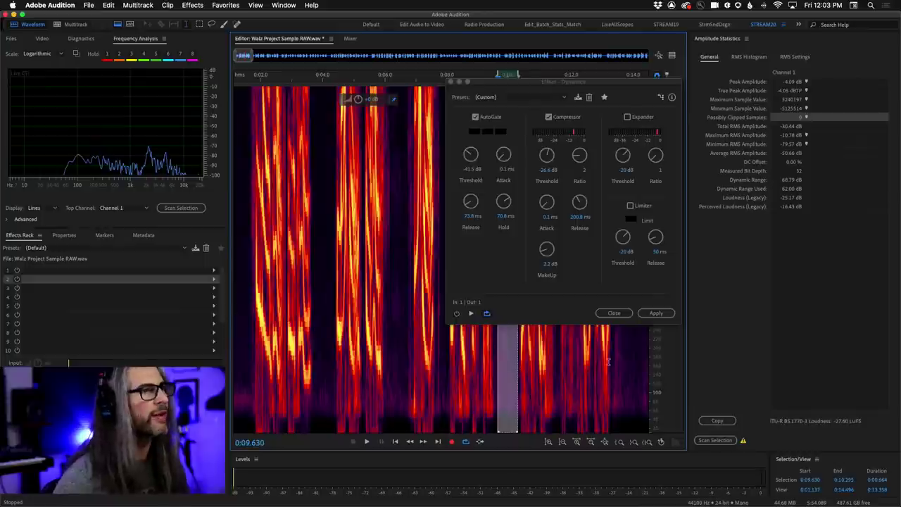
{"action": "left_click_drag", "start_coordinate": [612, 358], "coordinate": [647, 381]}
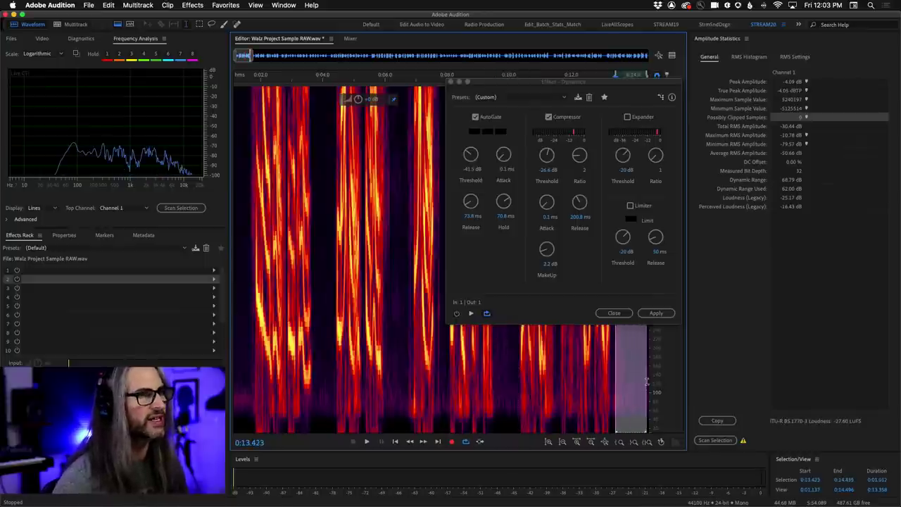
{"action": "left_click", "coordinate": [317, 322]}
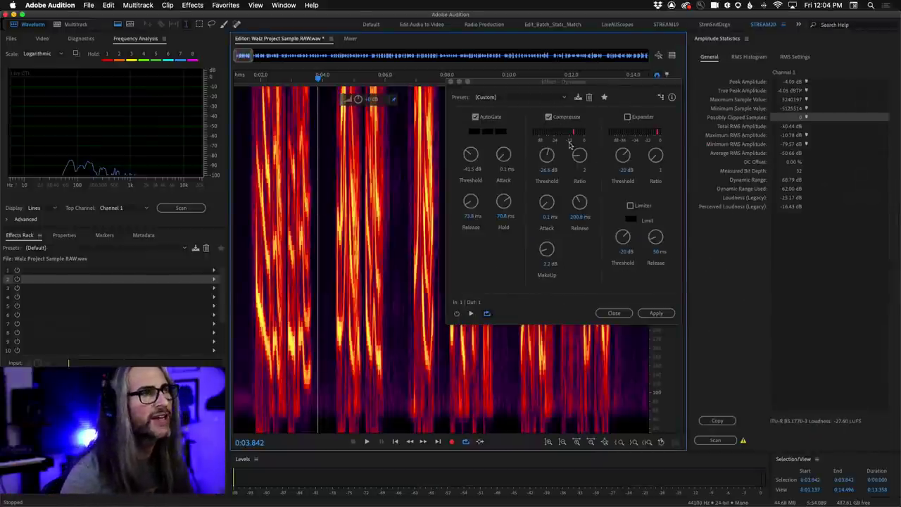
Step: Turn off the Compressor and set the AutoGate release to 205.2 ms in the Dynamics effect
{"action": "left_click", "coordinate": [549, 118]}
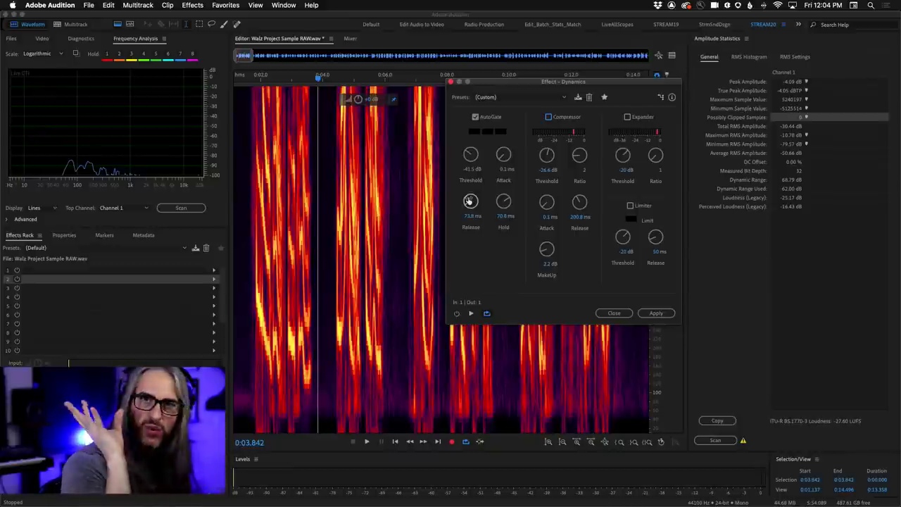
{"action": "left_click_drag", "start_coordinate": [470, 201], "coordinate": [473, 169]}
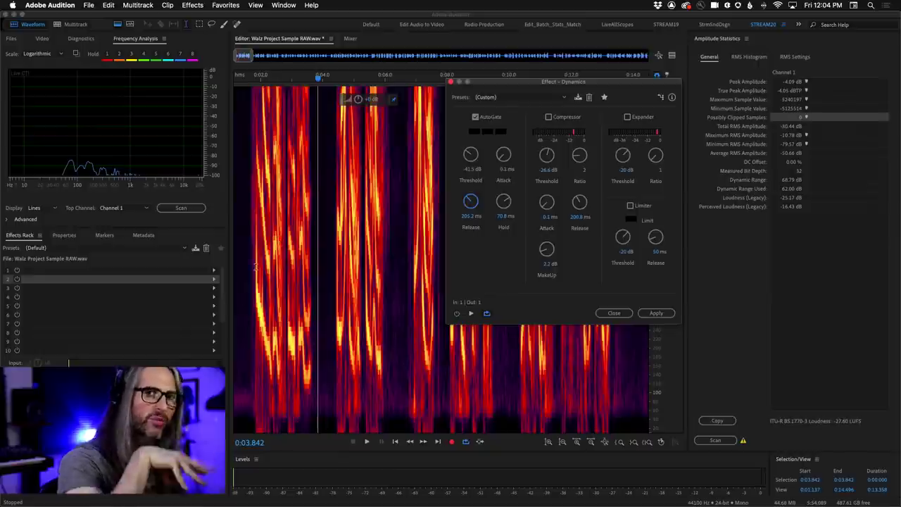
Step: Preview from about 0:01.6, re-enable the Dynamics effect during playback, and move its dialog clear of the spectrogram
{"action": "left_click", "coordinate": [249, 217]}
{"action": "key", "text": "space"}
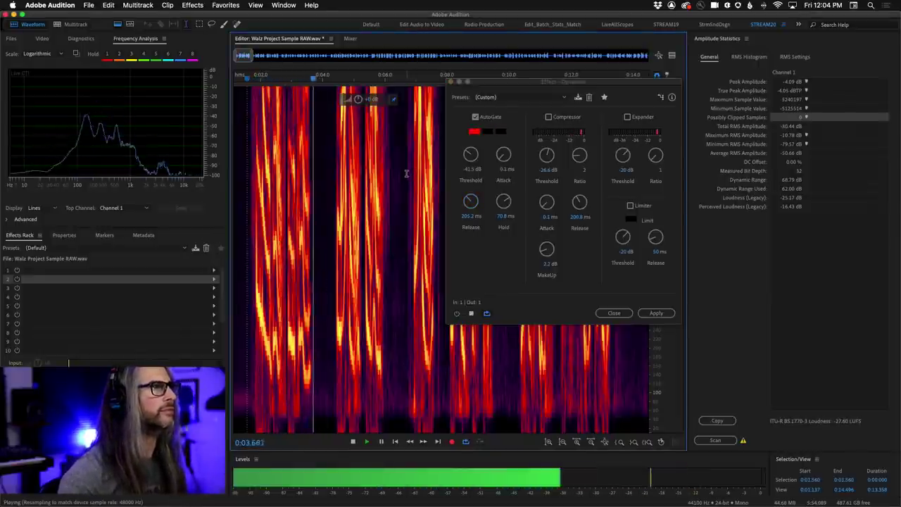
{"action": "left_click", "coordinate": [457, 312]}
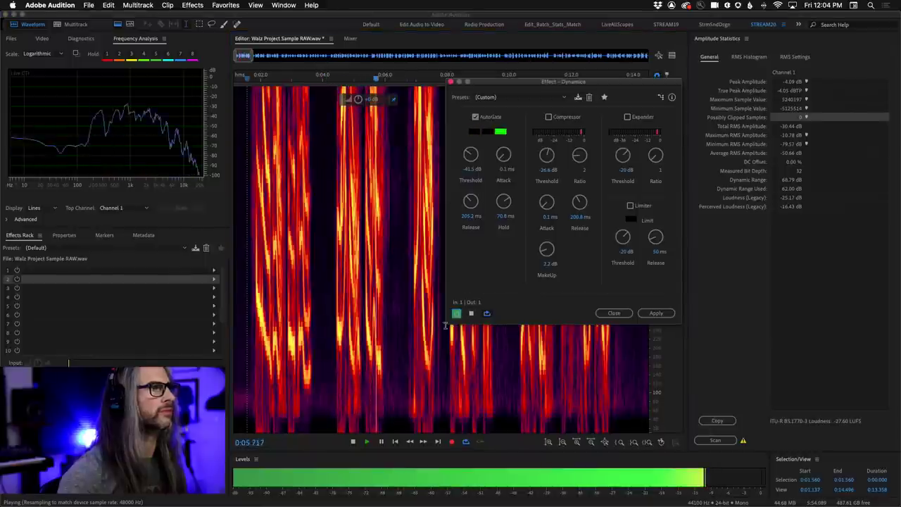
{"action": "left_click_drag", "start_coordinate": [486, 83], "coordinate": [669, 63]}
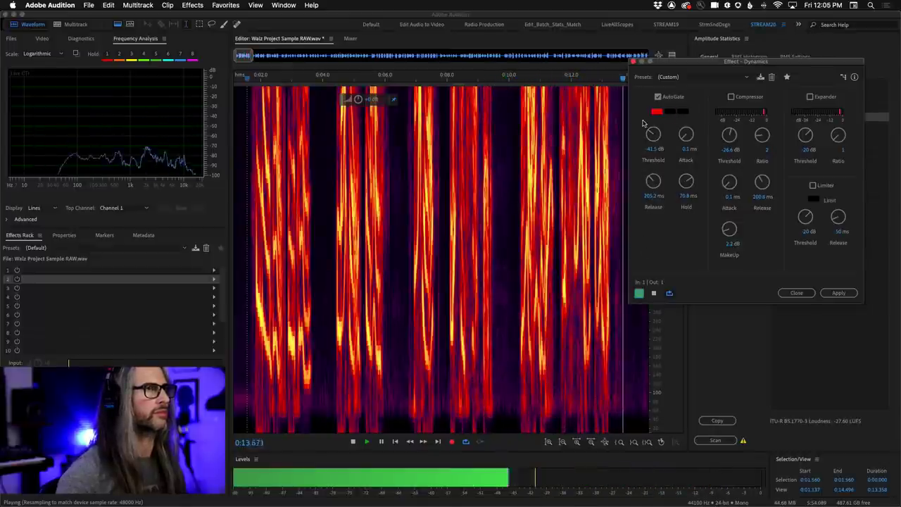
Step: Set the AutoGate threshold to -41 dB and apply the Dynamics effect to the recording
{"action": "mouse_move", "coordinate": [654, 134]}
{"action": "left_mouse_down"}
{"action": "mouse_move", "coordinate": [664, 90]}
{"action": "mouse_move", "coordinate": [659, 139]}
{"action": "left_mouse_up"}
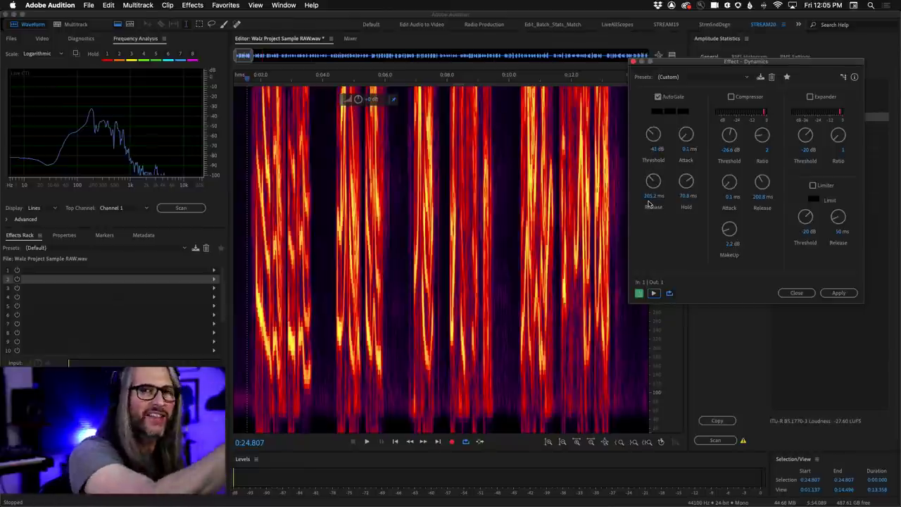
{"action": "left_click", "coordinate": [838, 295]}
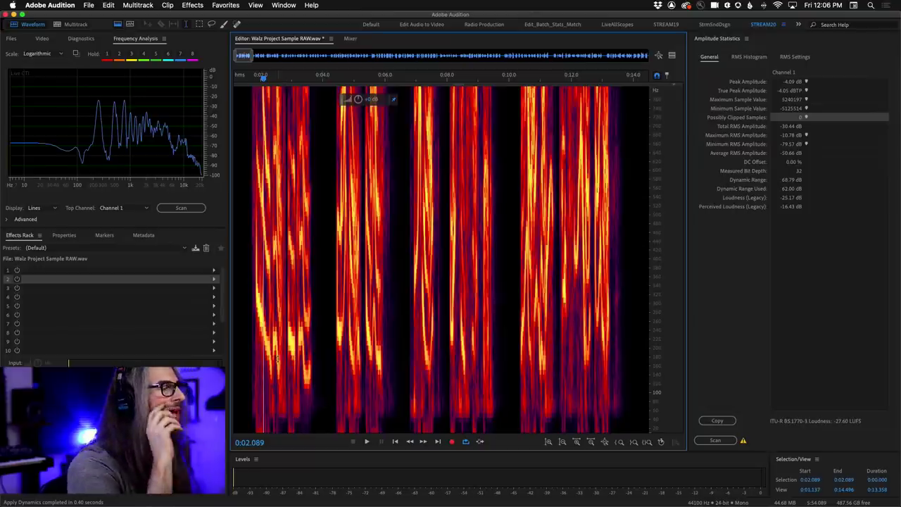
Step: Compare the spectrograms of the Outro raw file and the 12:44 Walz project recording, and return to Walz Project Sample RAW.wav
{"action": "left_click", "coordinate": [11, 38]}
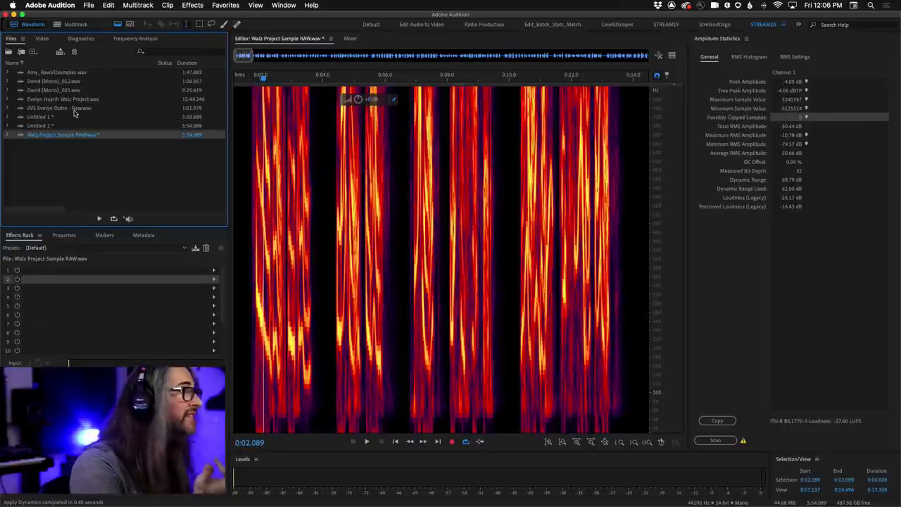
{"action": "left_click", "coordinate": [74, 110]}
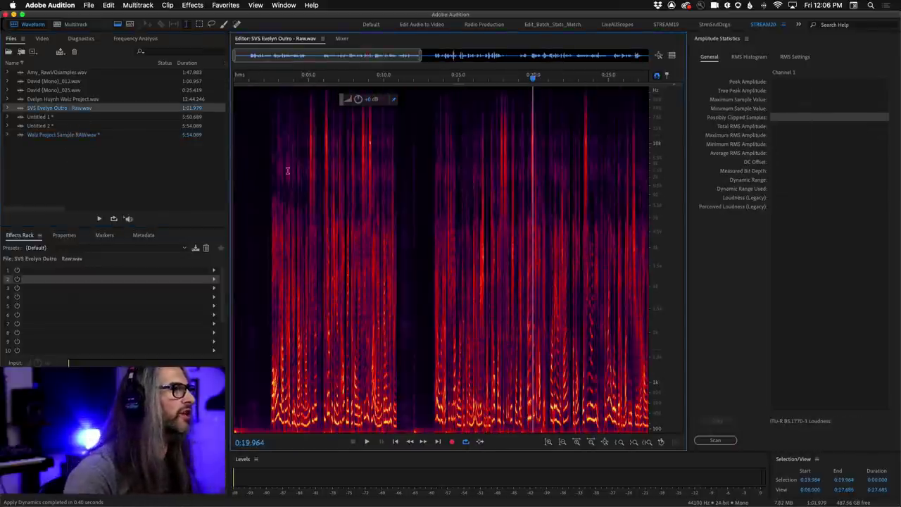
{"action": "left_click", "coordinate": [81, 100]}
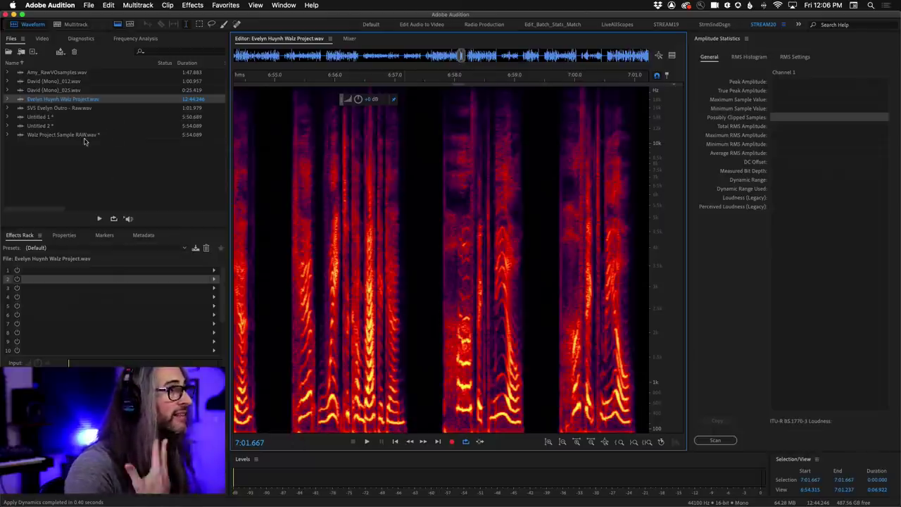
{"action": "double_click", "coordinate": [81, 136]}
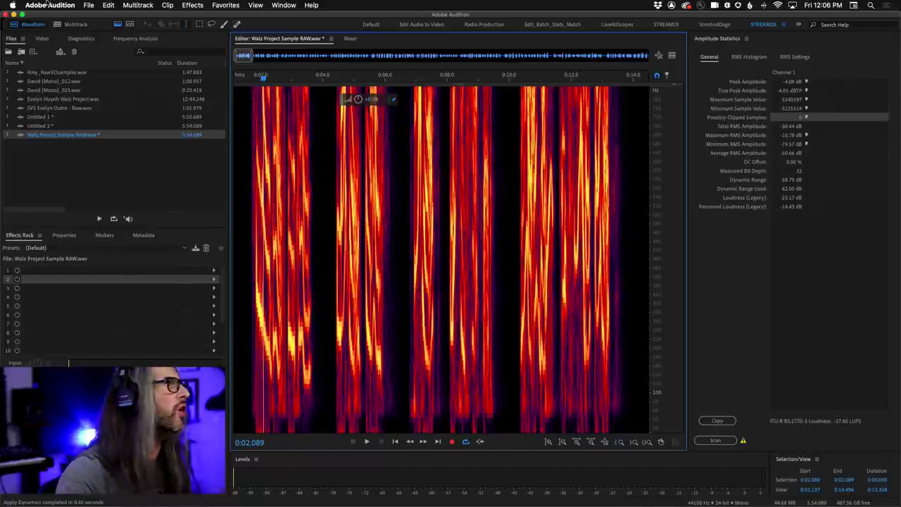
Step: Undo the Dynamics pass on Walz Project Sample RAW.wav and place the playhead before the first phrase
{"action": "left_click", "coordinate": [110, 5]}
{"action": "left_click", "coordinate": [116, 95]}
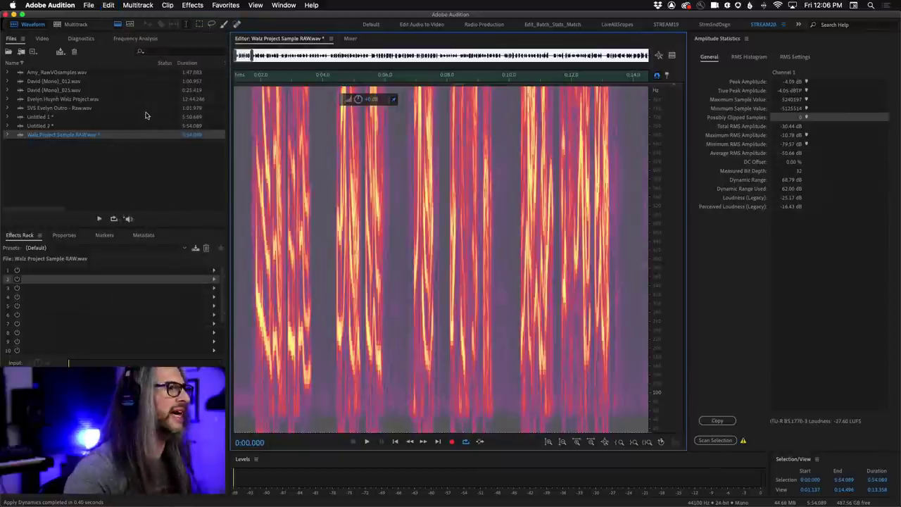
{"action": "left_click", "coordinate": [252, 304]}
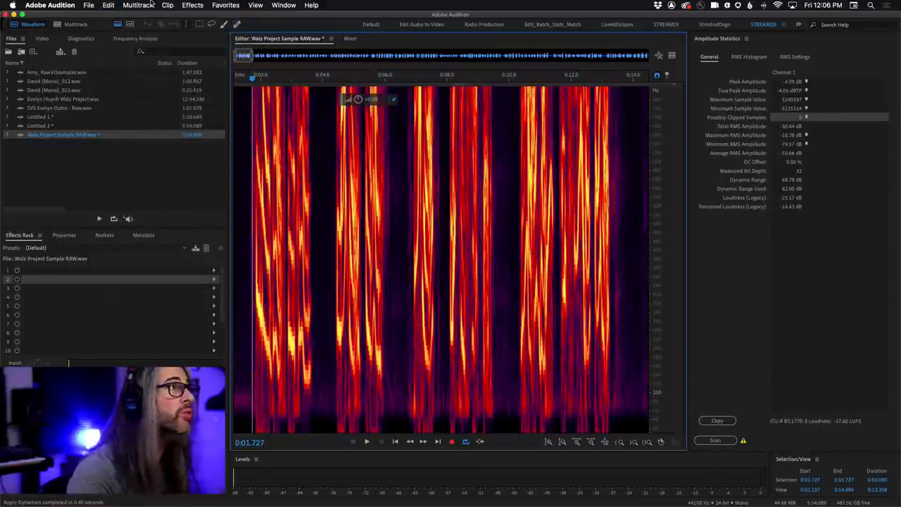
Step: Repeat the Dynamics effect with the AutoGate release set to 50.8 ms and apply it
{"action": "left_click", "coordinate": [108, 5]}
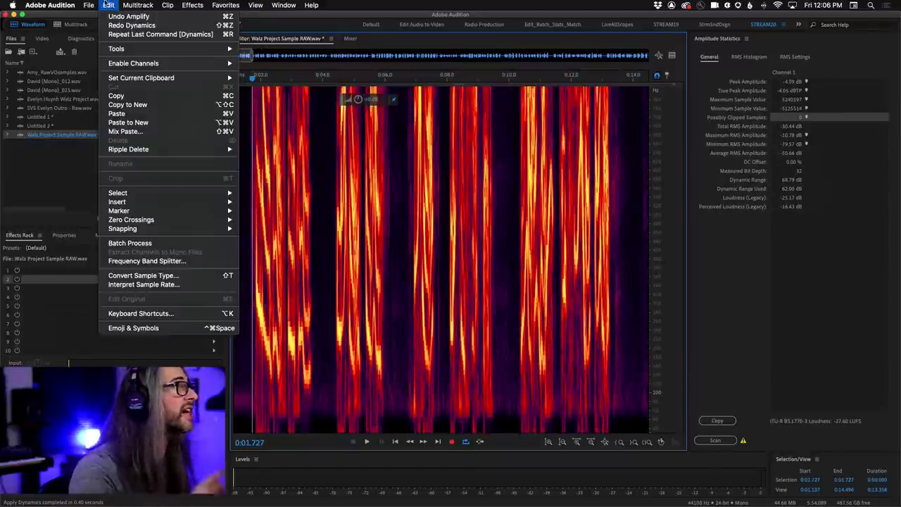
{"action": "left_click", "coordinate": [156, 35]}
{"action": "left_click_drag", "start_coordinate": [652, 180], "coordinate": [667, 243]}
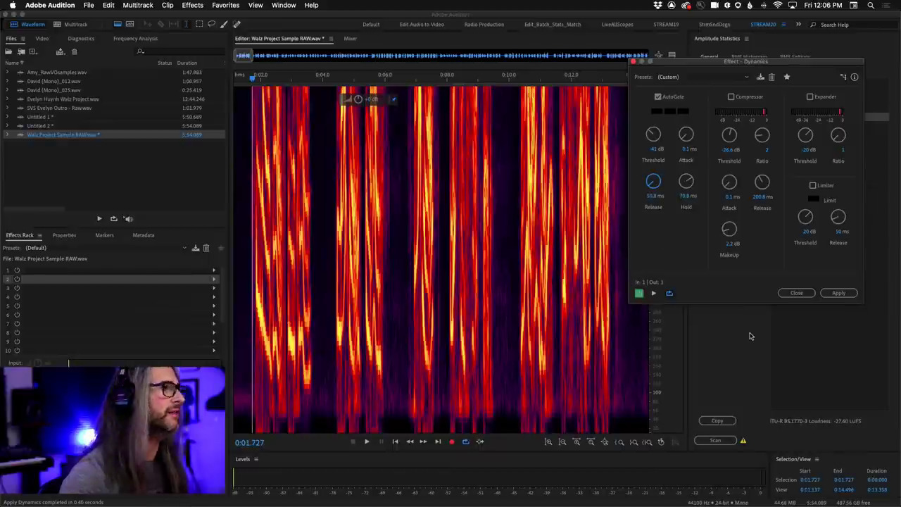
{"action": "left_click", "coordinate": [840, 293]}
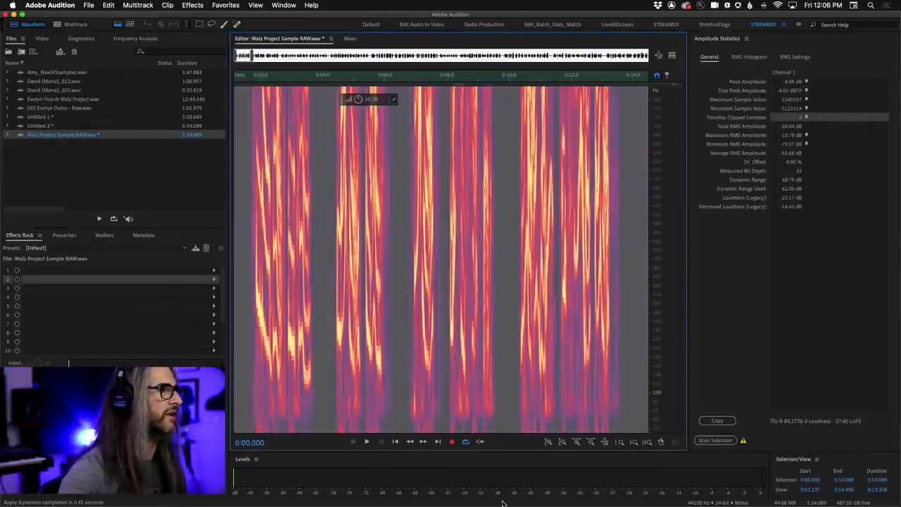
Step: Undo the last Dynamics pass and reapply the effect to the entire file with an AutoGate release of 50 ms
{"action": "left_click", "coordinate": [266, 412]}
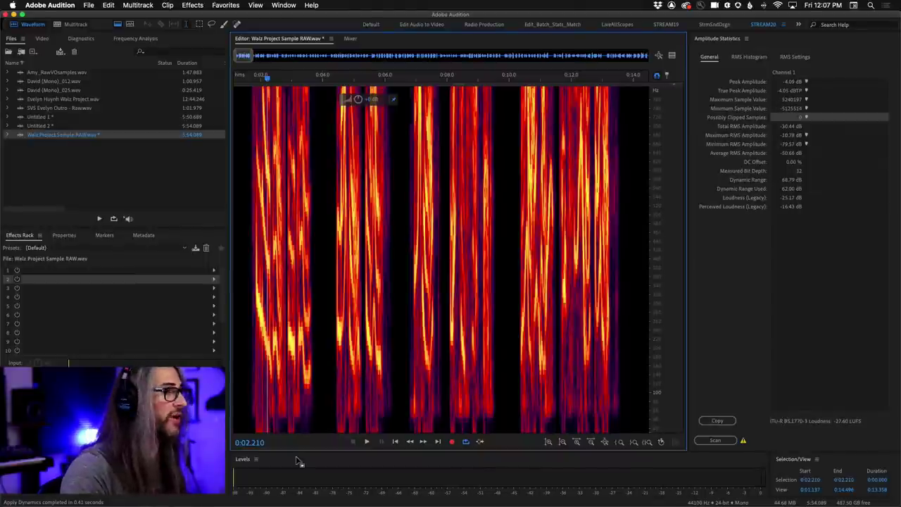
{"action": "key", "text": "super+a"}
{"action": "left_click", "coordinate": [88, 5]}
{"action": "mouse_move", "coordinate": [109, 5]}
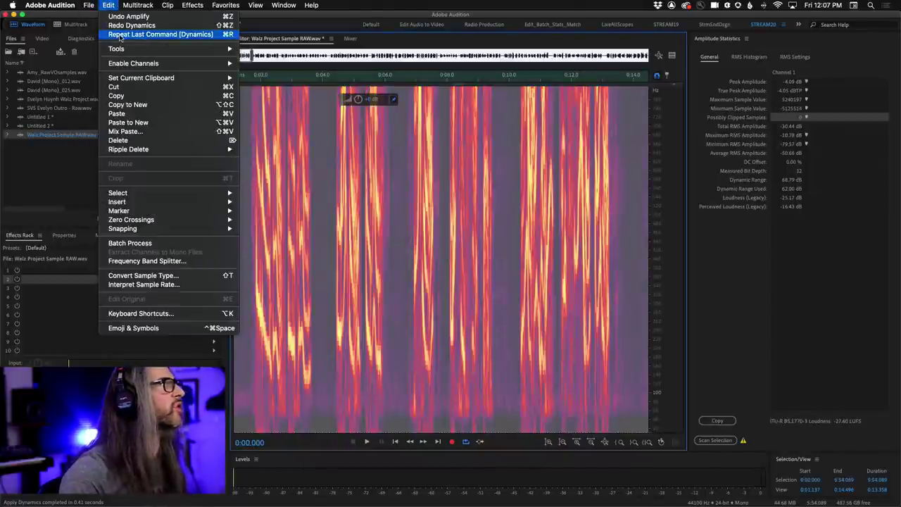
{"action": "left_click", "coordinate": [123, 34]}
{"action": "left_click", "coordinate": [650, 182]}
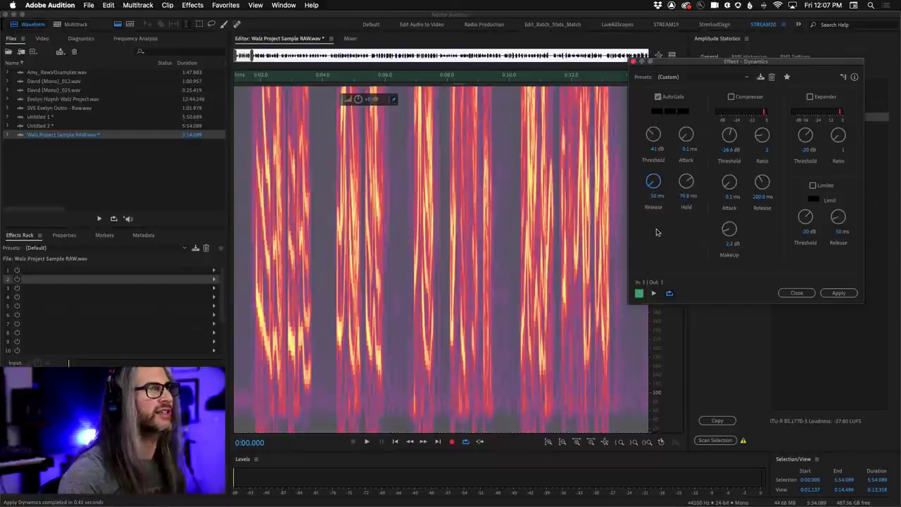
{"action": "left_click", "coordinate": [839, 293]}
Step: Play back the gated audio from about 0:01.7 and inspect the spectrogram of the entire file
{"action": "left_click", "coordinate": [251, 308]}
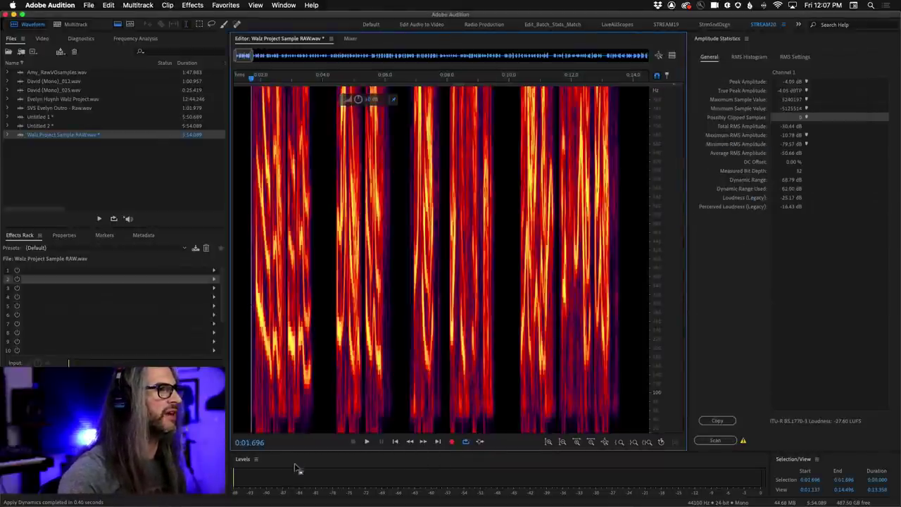
{"action": "key", "text": "space"}
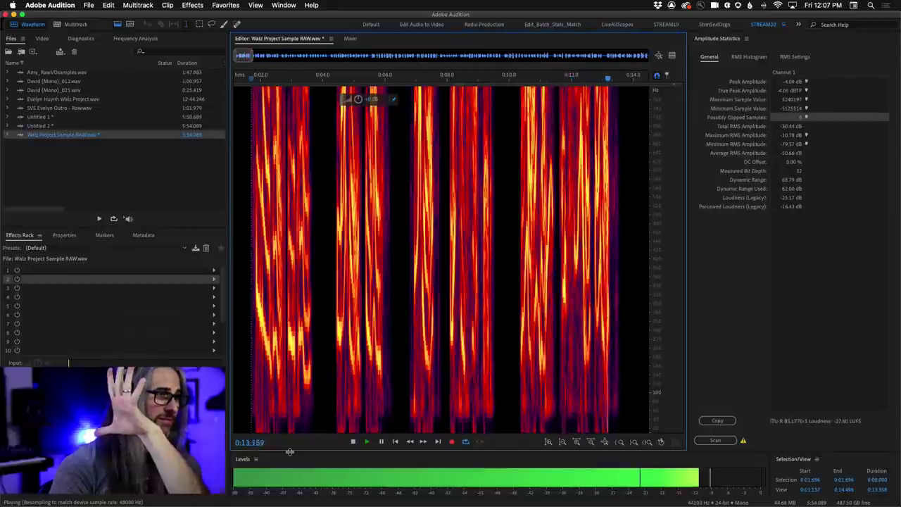
{"action": "key", "text": "space"}
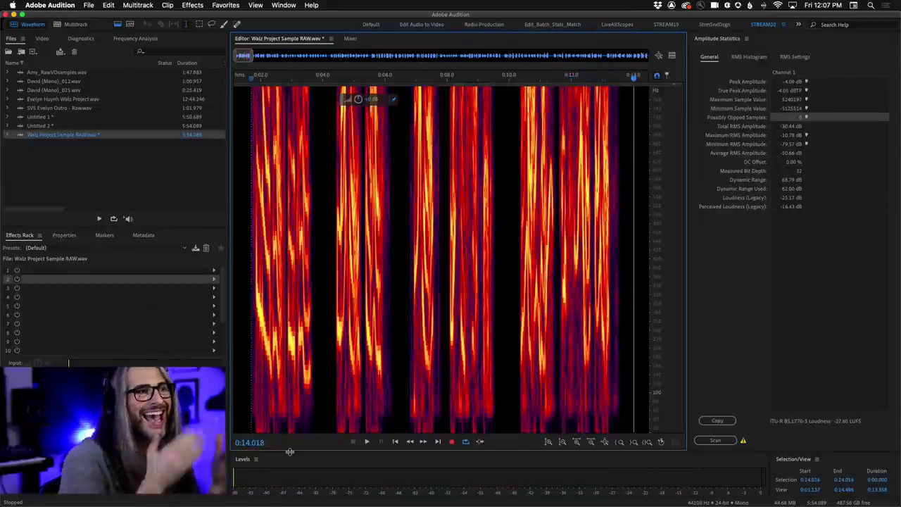
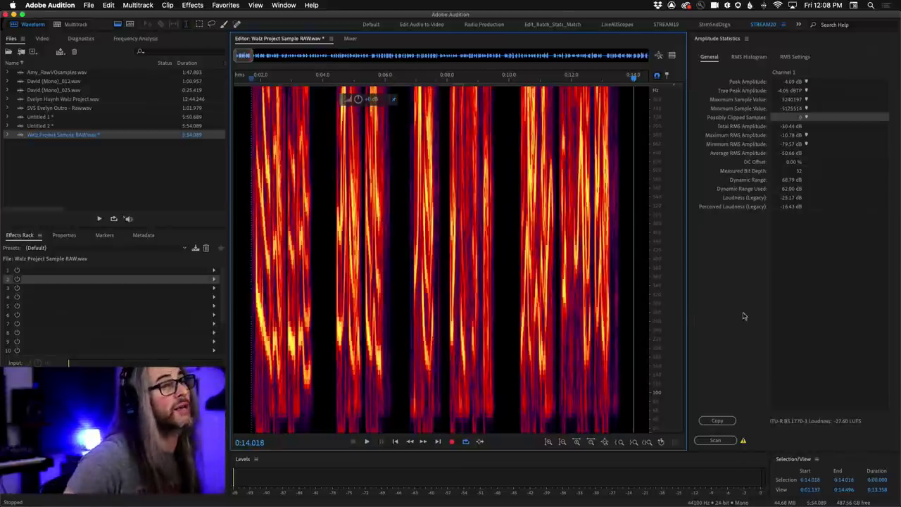
{"action": "key", "text": "backslash"}
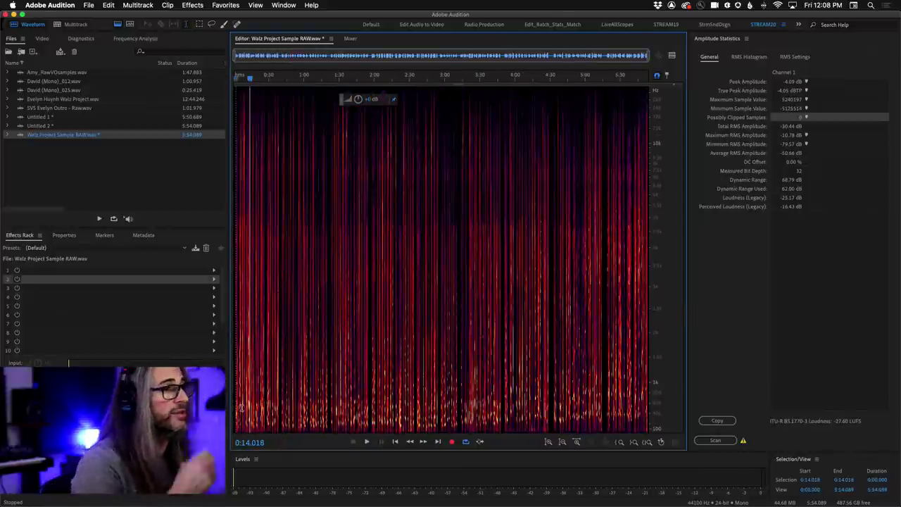
{"action": "left_click", "coordinate": [331, 372]}
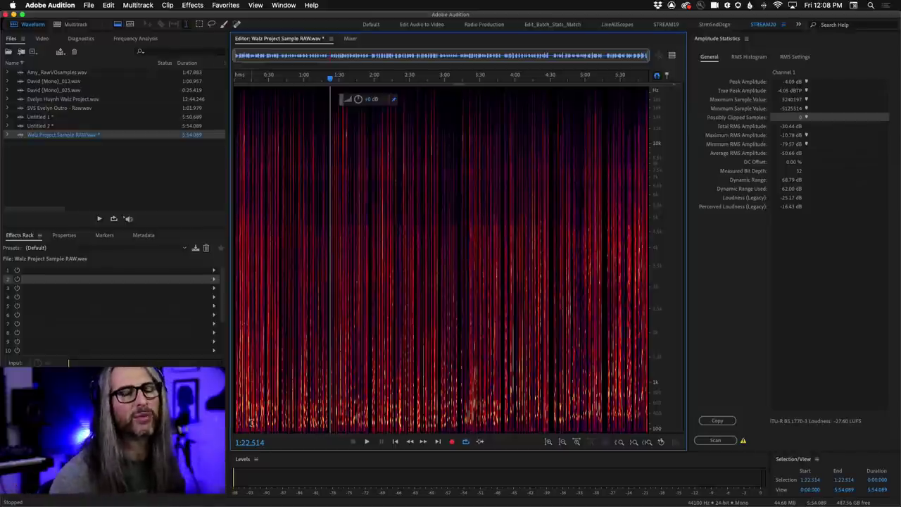
Step: Open the mono recording whose file name ends in _012.wav in the editor
{"action": "double_click", "coordinate": [48, 81]}
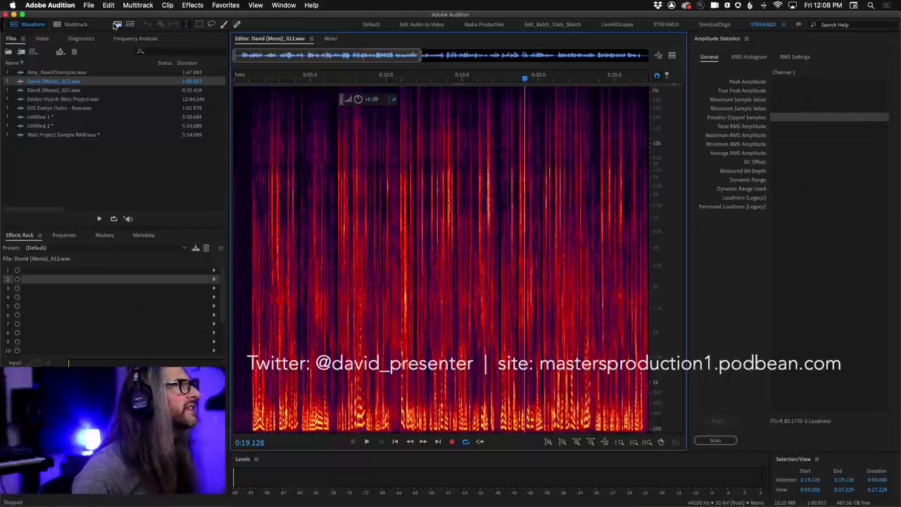
Step: Hide the spectral display and play the opening half minute of the recording in waveform view
{"action": "left_click", "coordinate": [117, 25]}
{"action": "left_click", "coordinate": [245, 233]}
{"action": "key", "text": "space"}
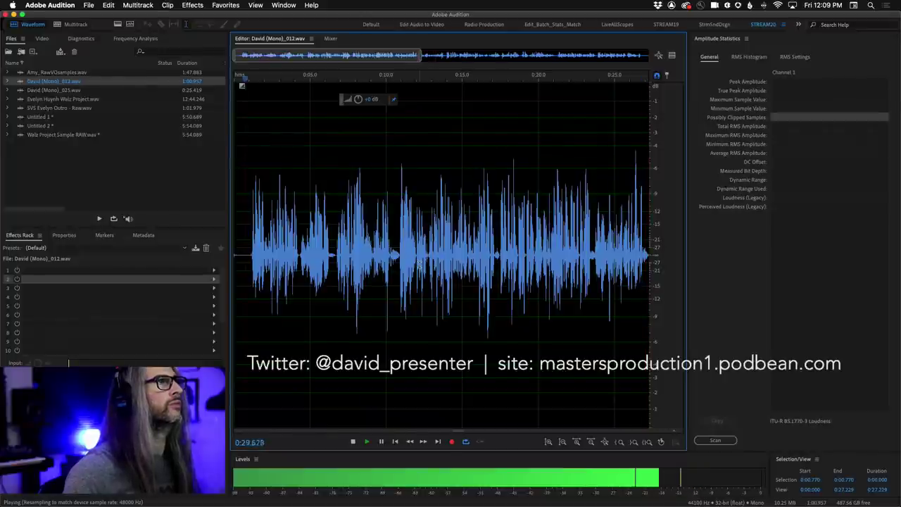
{"action": "key", "text": "space"}
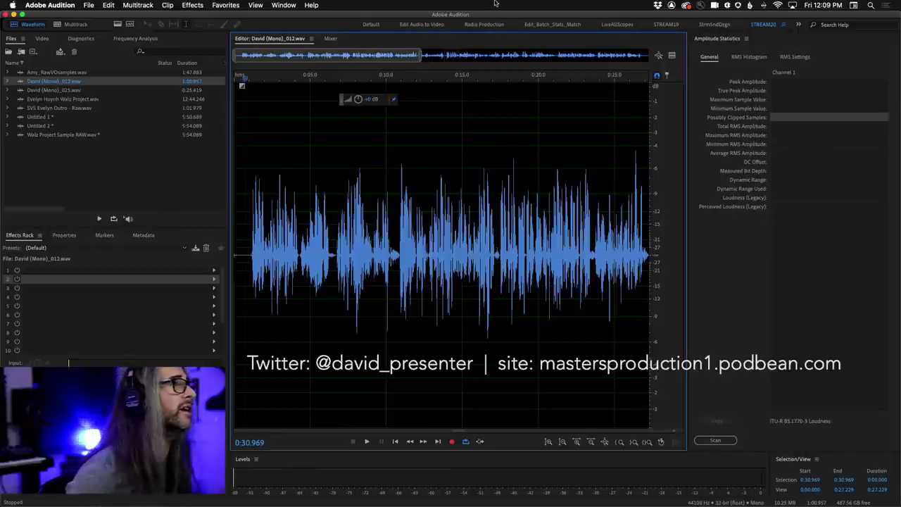
Step: Show the entire file and scan it for amplitude statistics
{"action": "left_click_drag", "start_coordinate": [420, 55], "coordinate": [647, 56]}
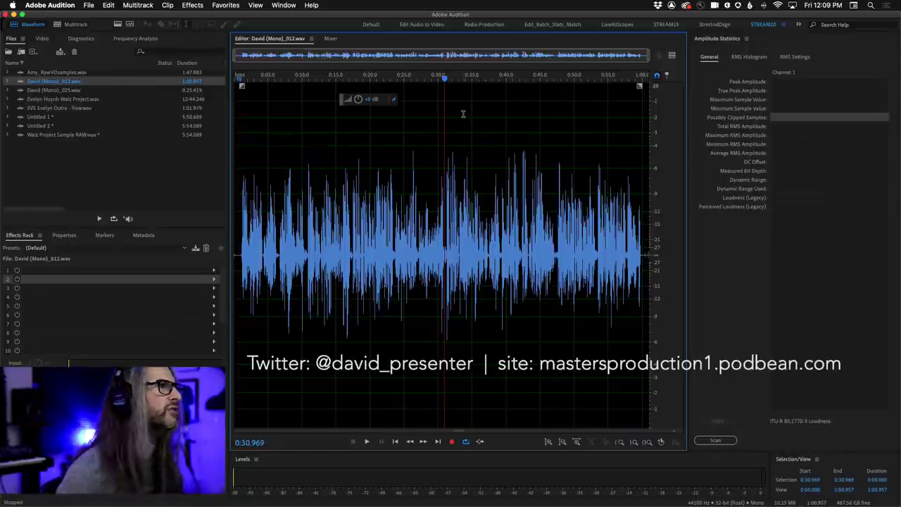
{"action": "left_click", "coordinate": [239, 218]}
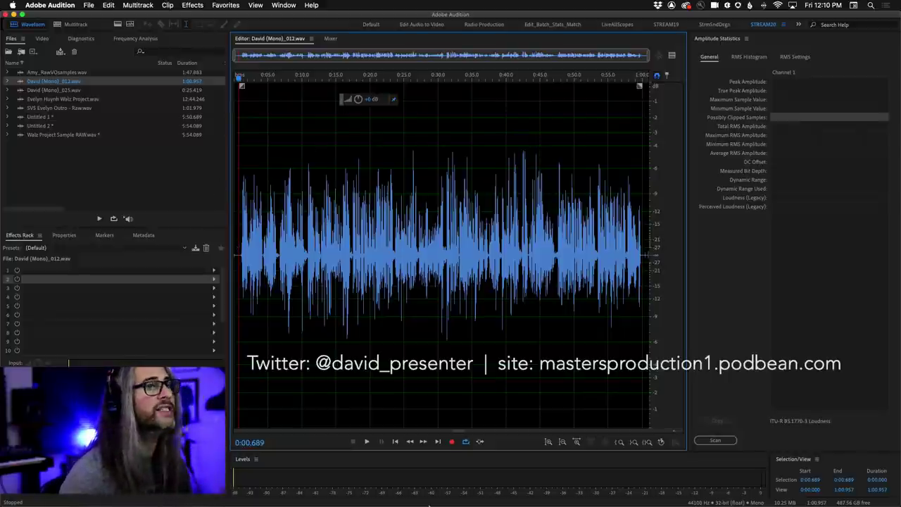
{"action": "left_click", "coordinate": [724, 441]}
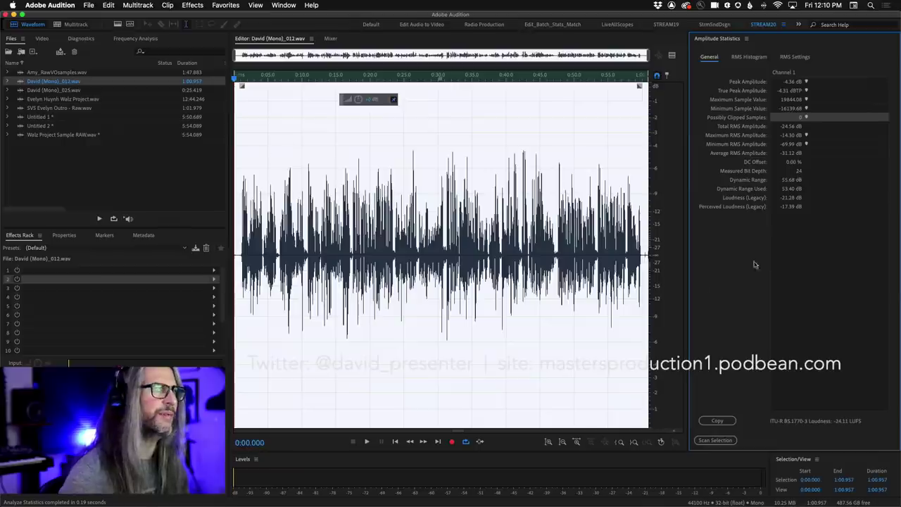
{"action": "left_click", "coordinate": [464, 320]}
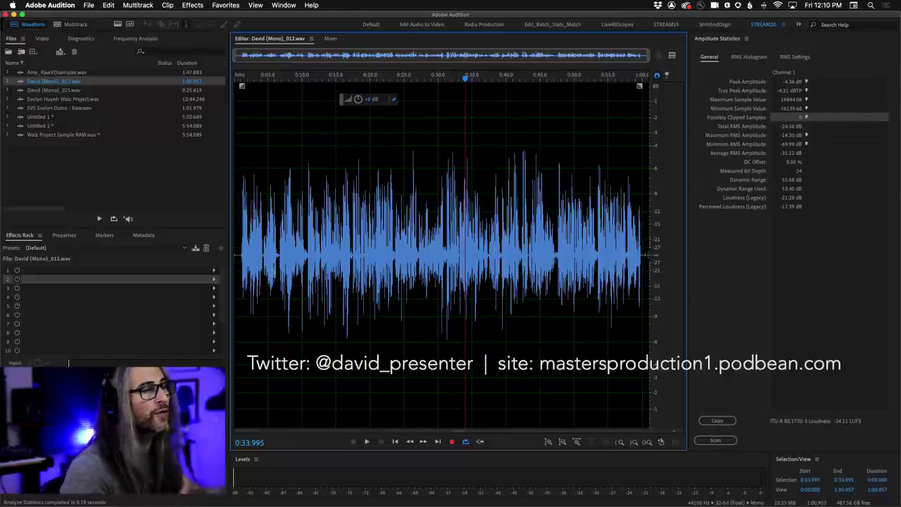
Step: Show the spectrogram of roughly the first 10 seconds and repeatedly play the background noise before the first phrase
{"action": "left_click", "coordinate": [118, 24]}
{"action": "left_click_drag", "start_coordinate": [298, 82], "coordinate": [237, 81]}
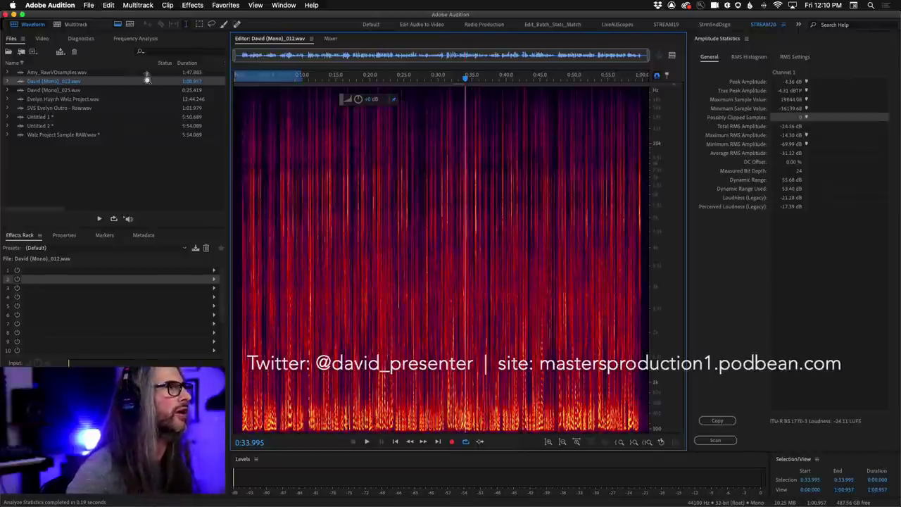
{"action": "left_click", "coordinate": [243, 168]}
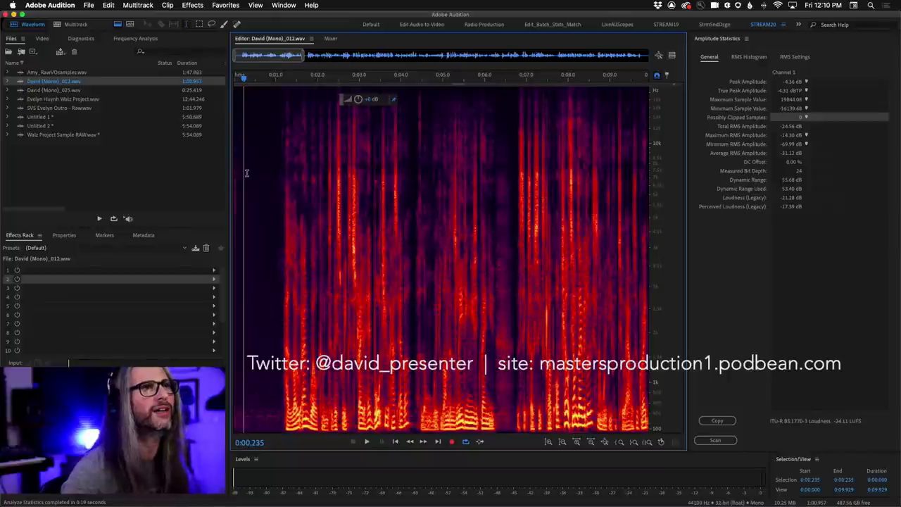
{"action": "key", "text": "space"}
{"action": "left_click", "coordinate": [249, 211]}
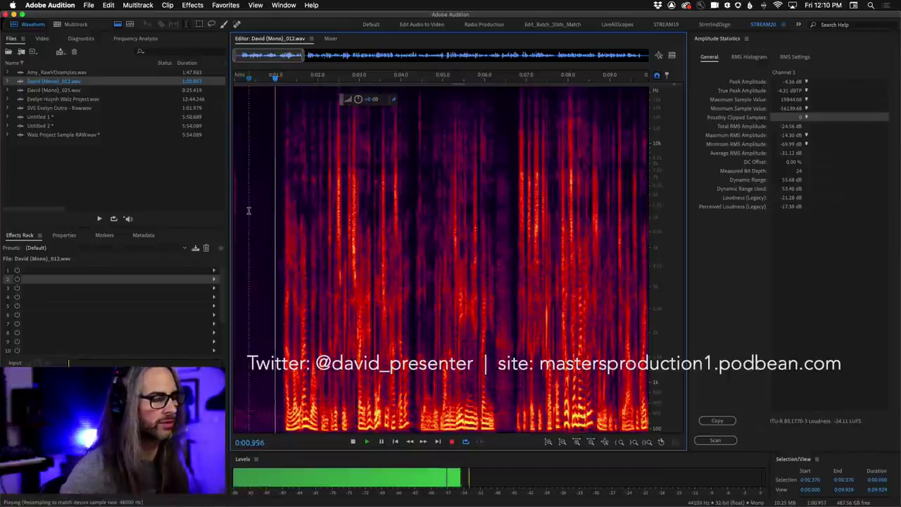
{"action": "left_click", "coordinate": [248, 211]}
{"action": "key", "text": "space"}
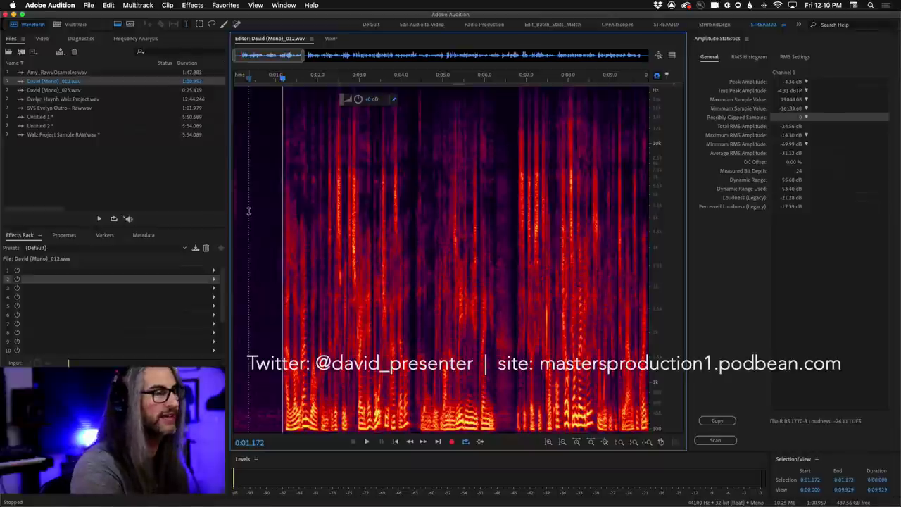
{"action": "left_click", "coordinate": [248, 210]}
{"action": "key", "text": "space"}
{"action": "left_click", "coordinate": [248, 211]}
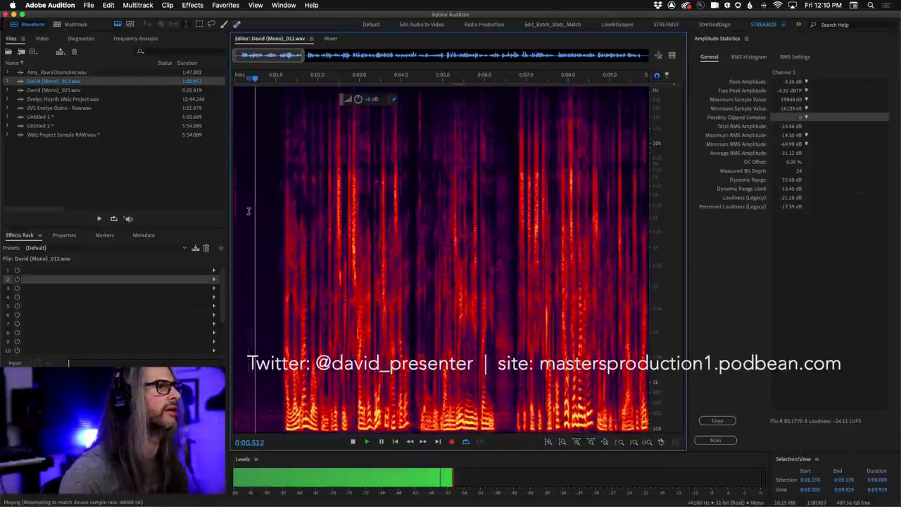
{"action": "key", "text": "space"}
{"action": "left_click", "coordinate": [249, 211]}
{"action": "key", "text": "space"}
{"action": "key", "text": "space"}
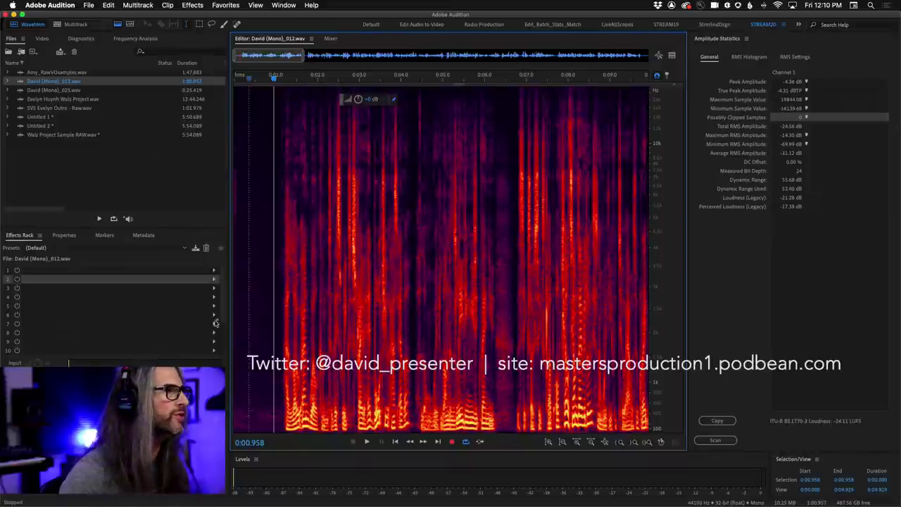
Step: Add the DeNoise effect to the first Effects Rack slot and return the playhead to the start
{"action": "left_click", "coordinate": [213, 271]}
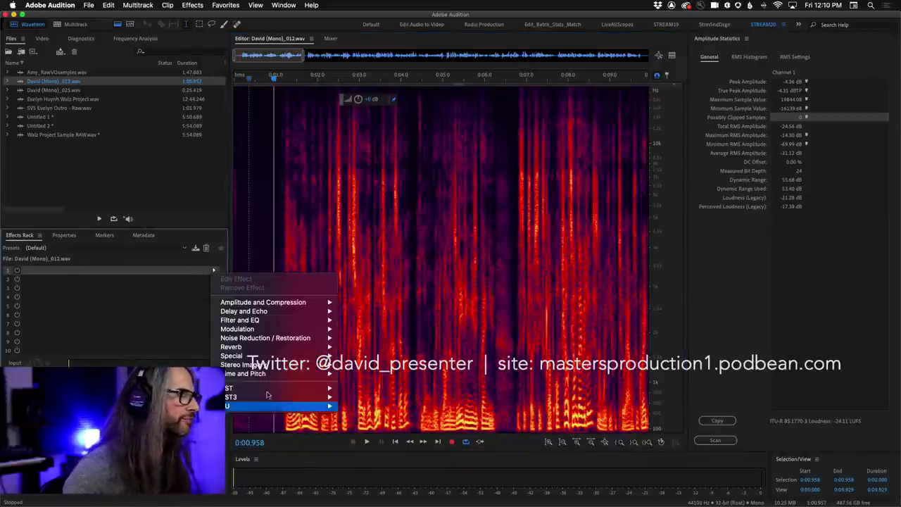
{"action": "mouse_move", "coordinate": [306, 338]}
{"action": "left_click", "coordinate": [363, 338]}
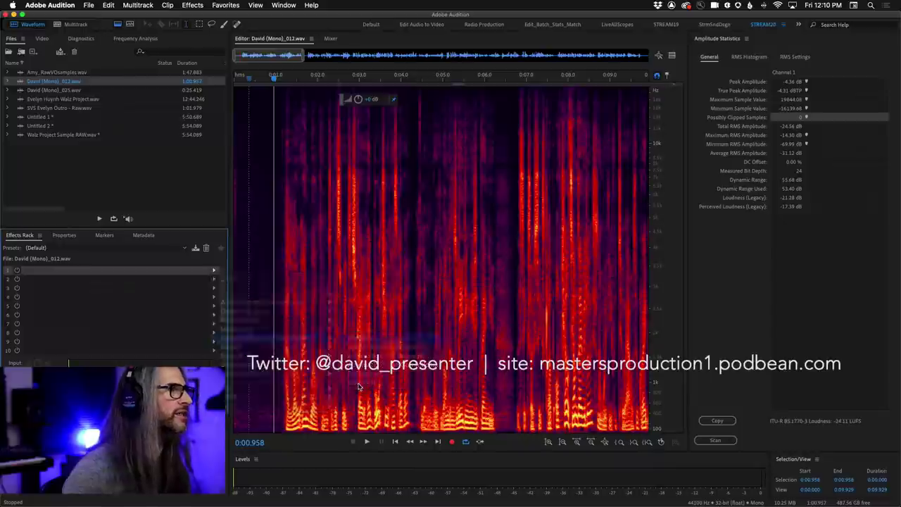
{"action": "left_click_drag", "start_coordinate": [403, 158], "coordinate": [458, 87]}
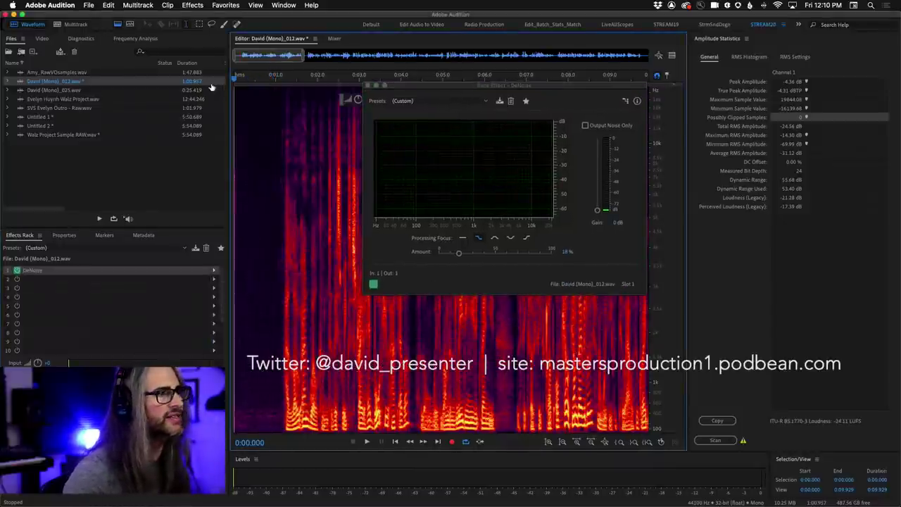
{"action": "key", "text": "Home"}
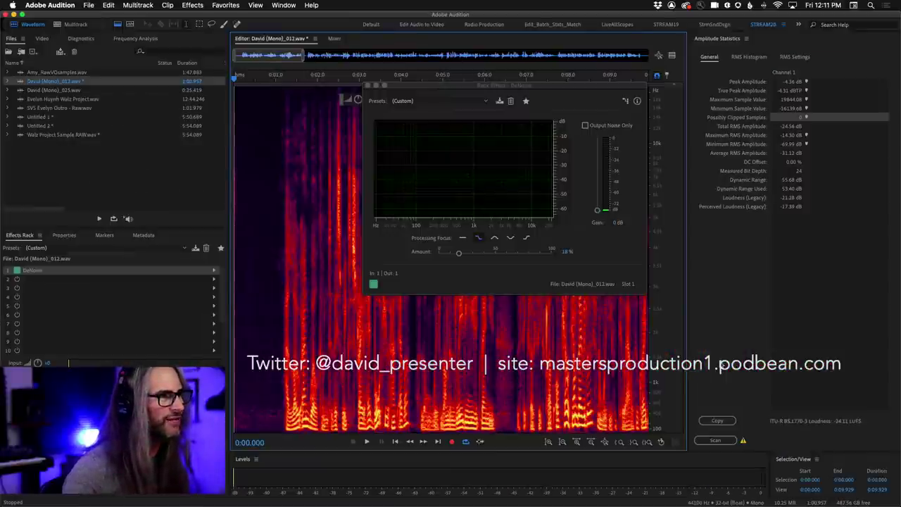
Step: During playback, try a DeNoise amount of 36% with the focus on lower and higher frequencies, then on all frequencies
{"action": "left_click", "coordinate": [511, 239]}
{"action": "left_click", "coordinate": [260, 199]}
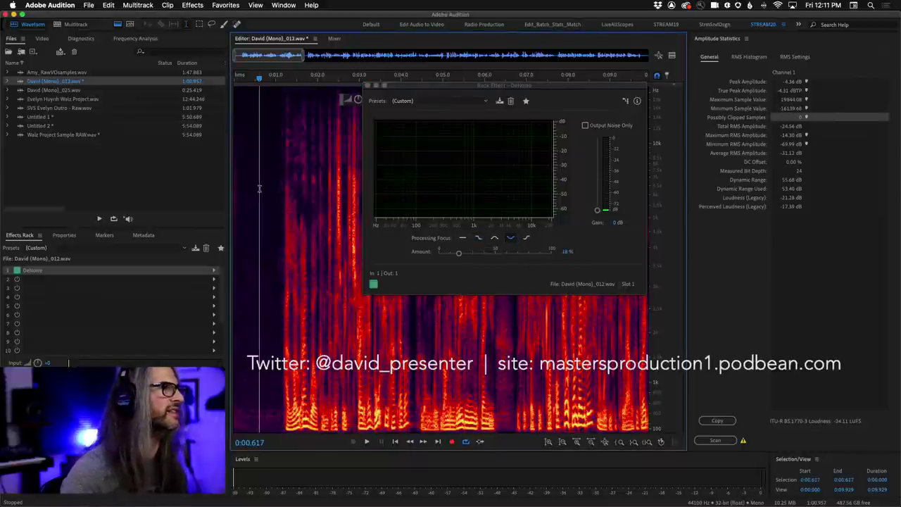
{"action": "key", "text": "space"}
{"action": "left_click_drag", "start_coordinate": [458, 256], "coordinate": [477, 252]}
{"action": "left_click", "coordinate": [461, 238]}
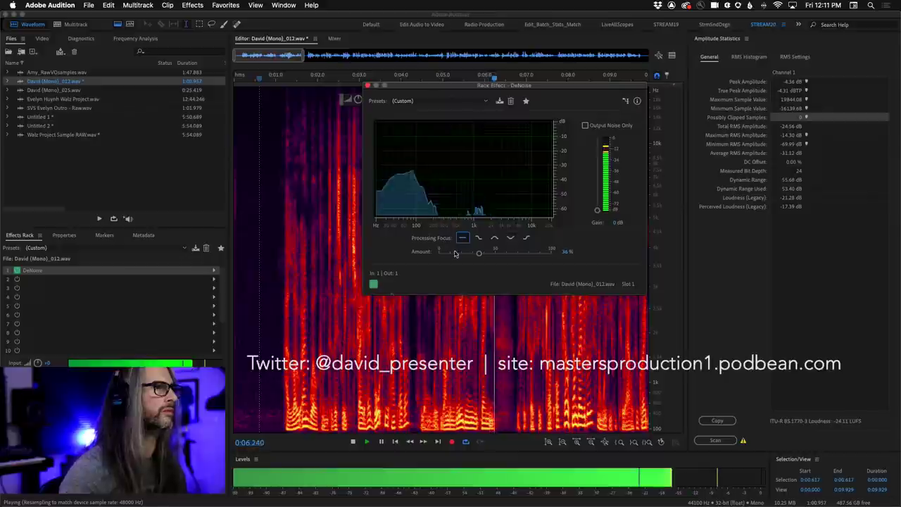
Step: Compare the noise before the first phrase with DeNoise enabled and bypassed, leaving the effect enabled
{"action": "left_click", "coordinate": [240, 229]}
{"action": "key", "text": "space"}
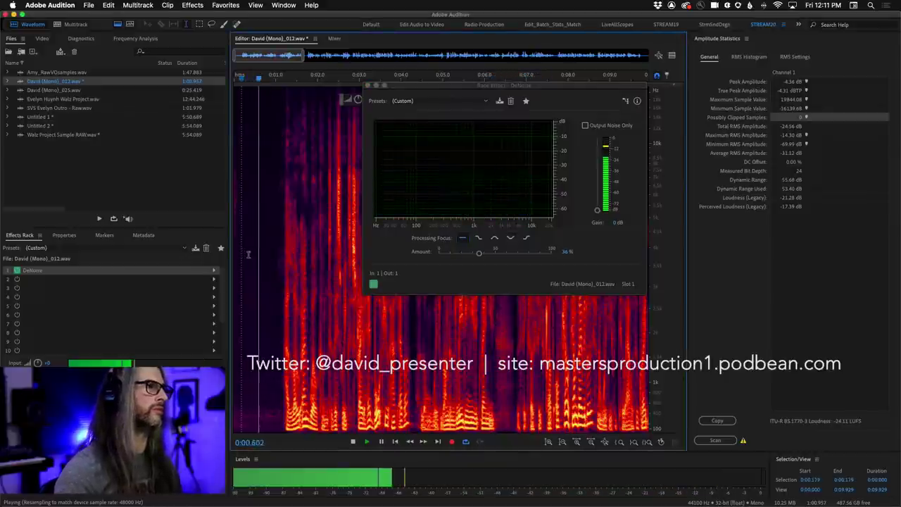
{"action": "left_click", "coordinate": [373, 283]}
{"action": "left_click", "coordinate": [248, 247]}
{"action": "key", "text": "space"}
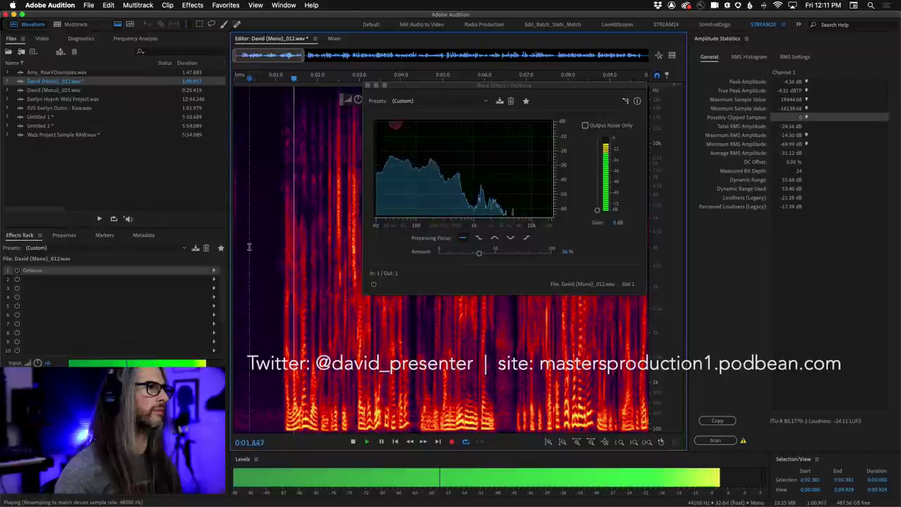
{"action": "left_click", "coordinate": [250, 246]}
{"action": "key", "text": "space"}
{"action": "left_click", "coordinate": [373, 283]}
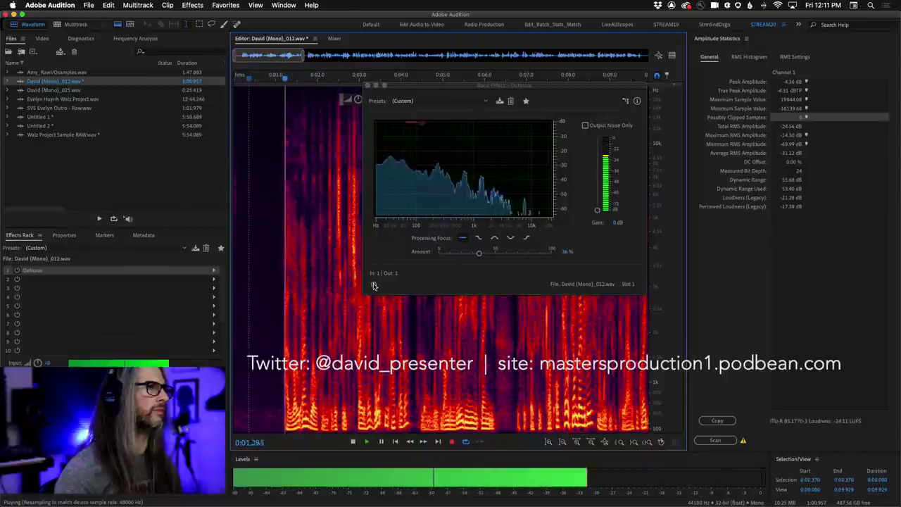
{"action": "key", "text": "space"}
{"action": "left_click", "coordinate": [244, 231]}
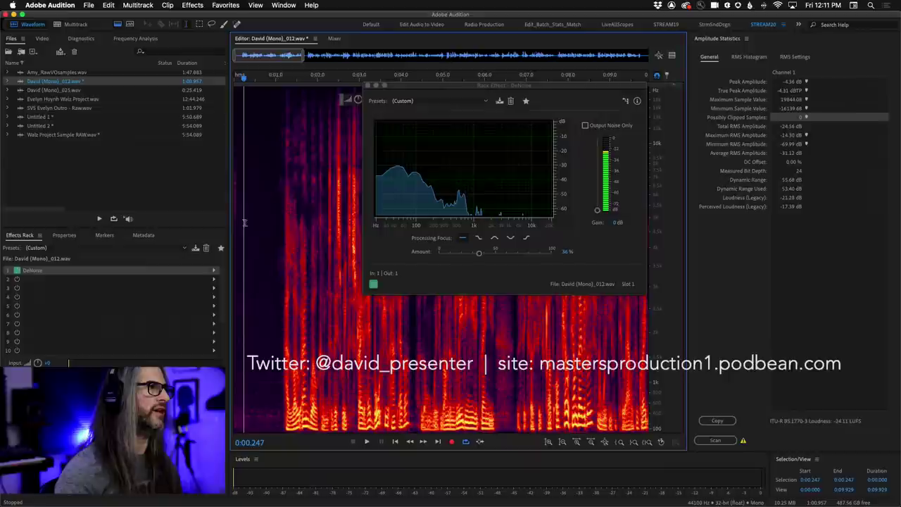
{"action": "key", "text": "space"}
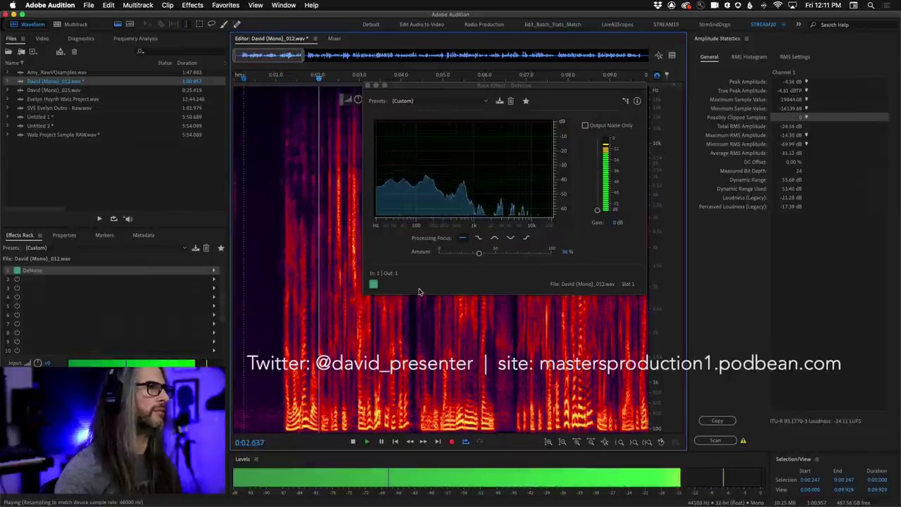
Step: Try focusing DeNoise on lower frequencies and play the opening noise again
{"action": "left_click", "coordinate": [479, 239]}
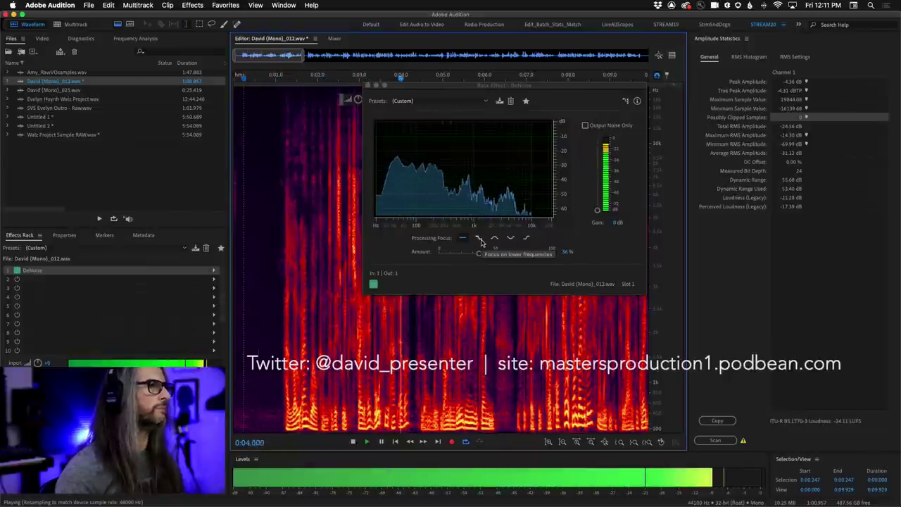
{"action": "key", "text": "space"}
{"action": "key", "text": "space"}
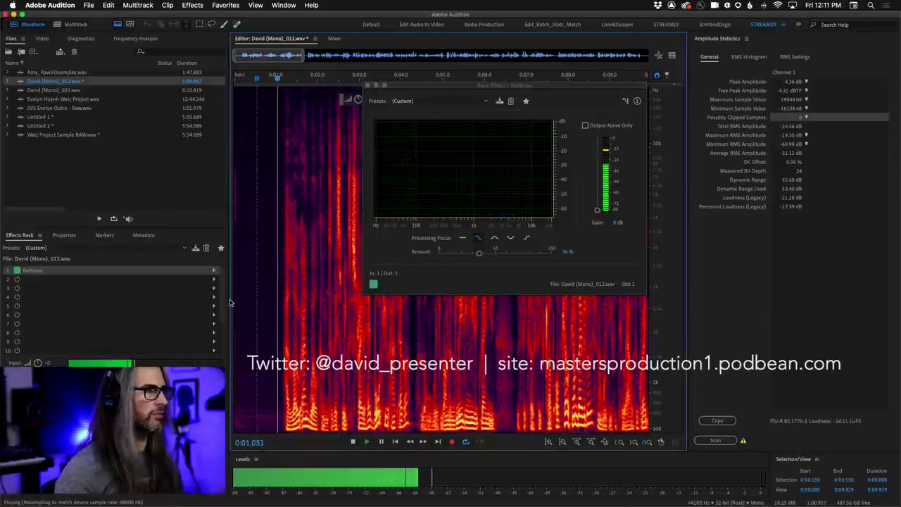
{"action": "key", "text": "space"}
Step: Try DeNoise focused on lower and higher frequencies and reduce the amount to 26% during playback
{"action": "left_click", "coordinate": [510, 237]}
{"action": "left_click", "coordinate": [244, 251]}
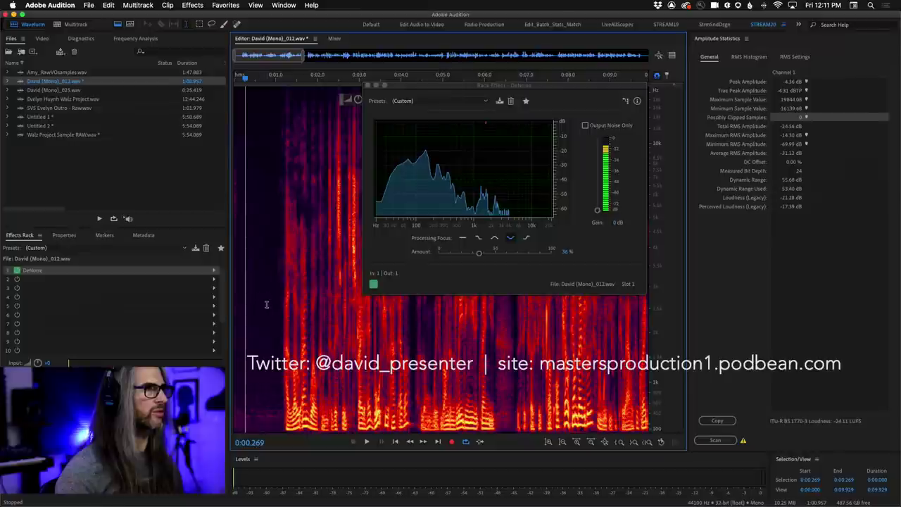
{"action": "key", "text": "space"}
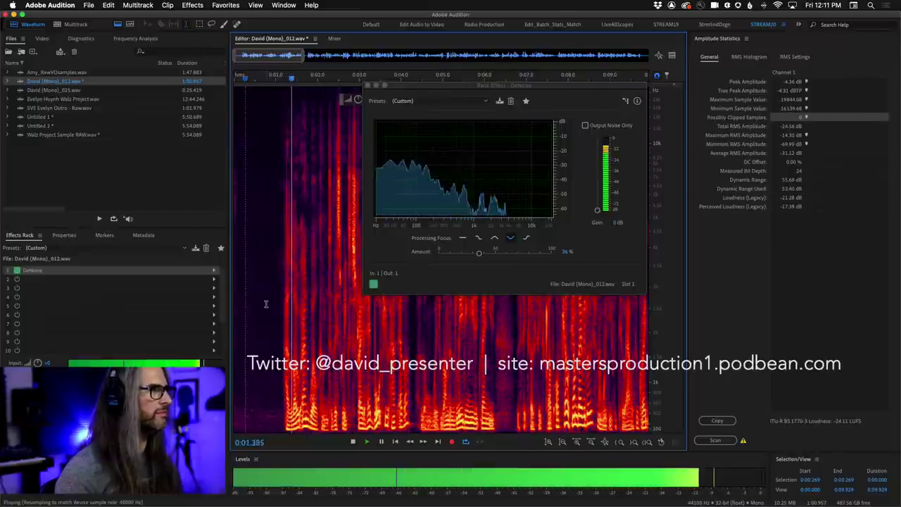
{"action": "mouse_move", "coordinate": [479, 253]}
{"action": "left_mouse_down"}
{"action": "mouse_move", "coordinate": [523, 255]}
{"action": "mouse_move", "coordinate": [466, 257]}
{"action": "left_mouse_up"}
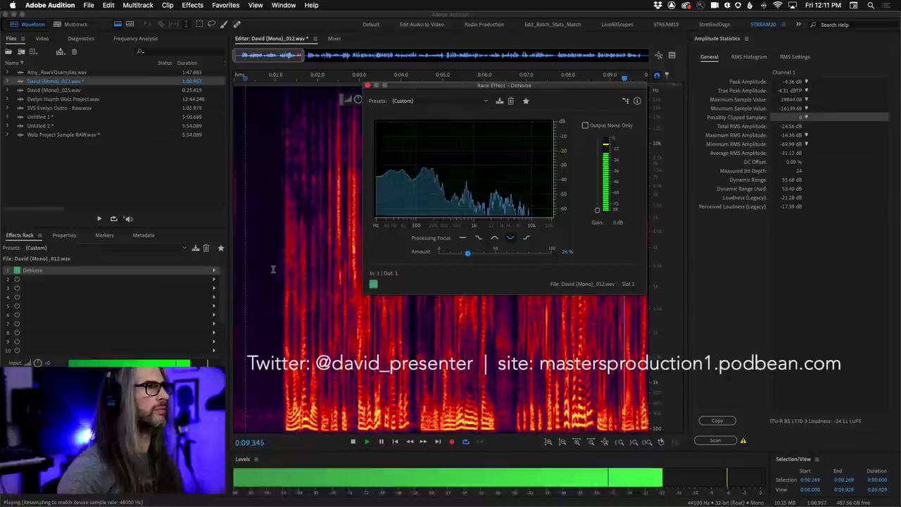
Step: Try DeNoise focused on all frequencies at 27% and replay the opening of the recording
{"action": "left_click", "coordinate": [462, 237]}
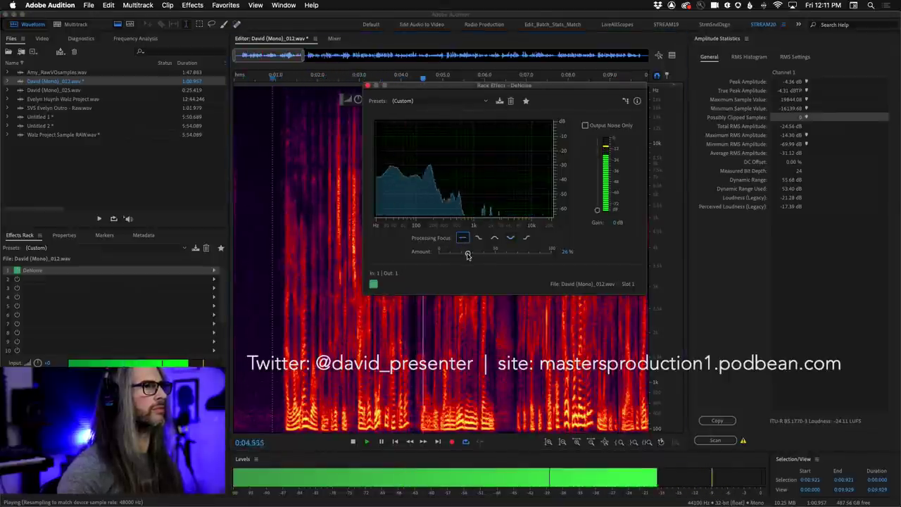
{"action": "left_click_drag", "start_coordinate": [468, 256], "coordinate": [469, 256]}
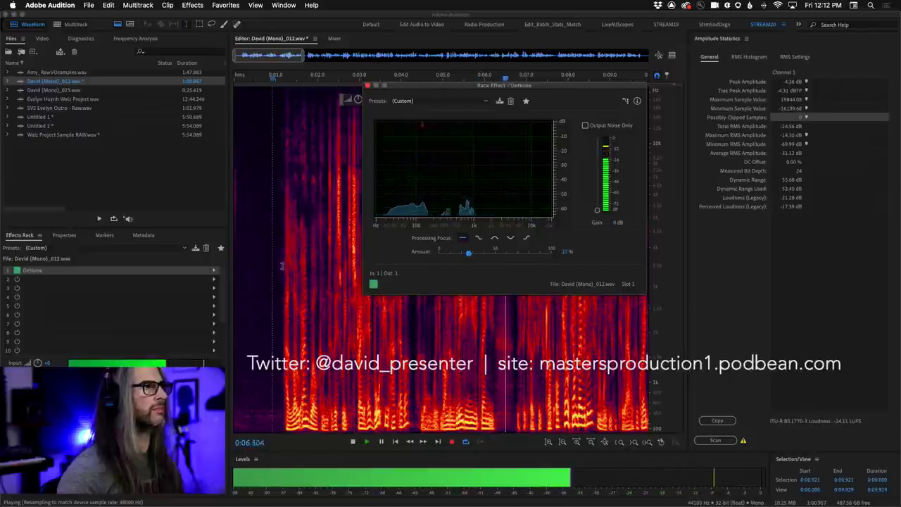
{"action": "left_click", "coordinate": [275, 267]}
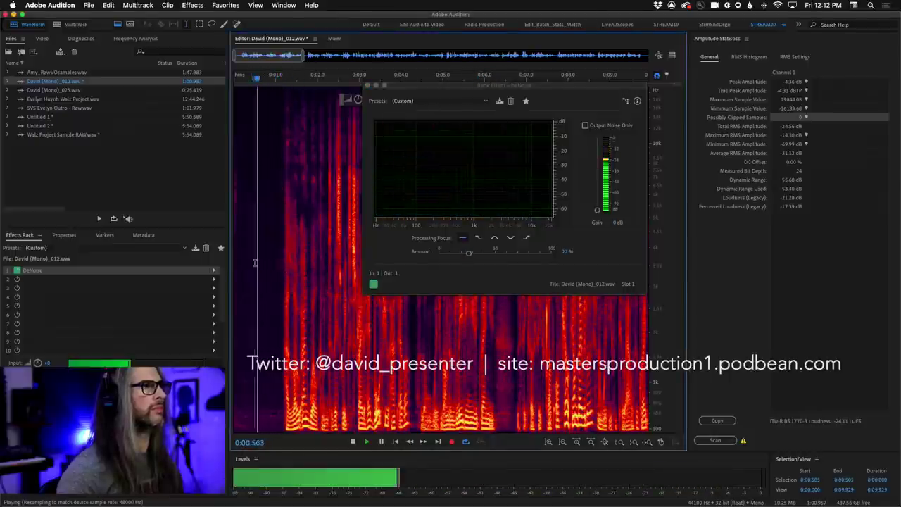
{"action": "key", "text": "space"}
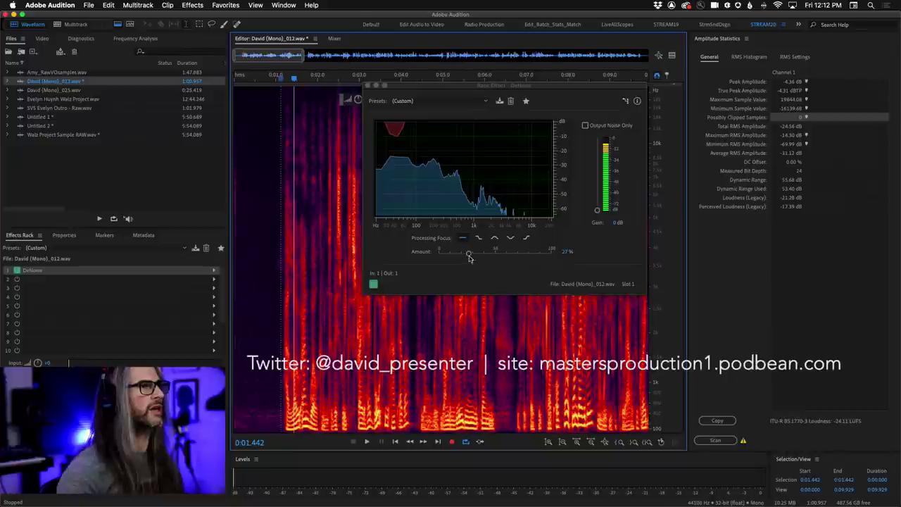
Step: Set the DeNoise amount to 45% with the focus on lower and higher frequencies, and play from about 0:00.2
{"action": "left_click_drag", "start_coordinate": [470, 255], "coordinate": [489, 256]}
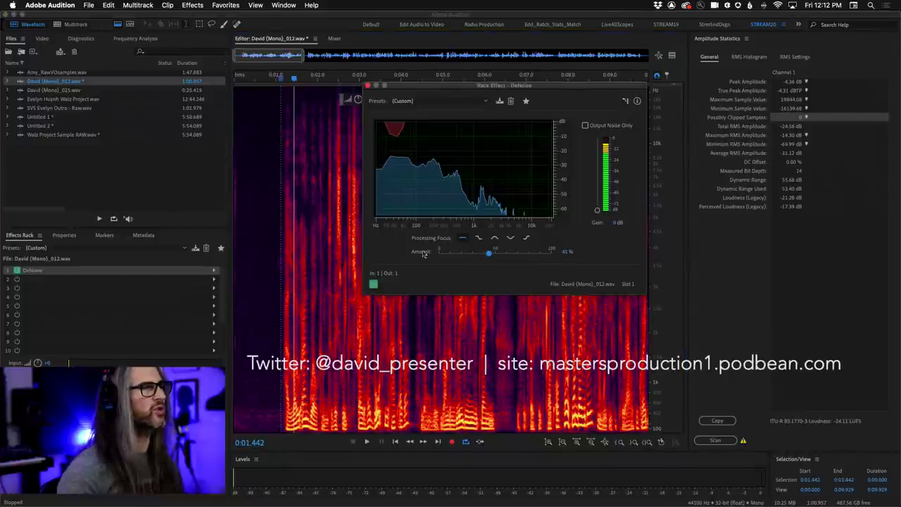
{"action": "left_click", "coordinate": [242, 253]}
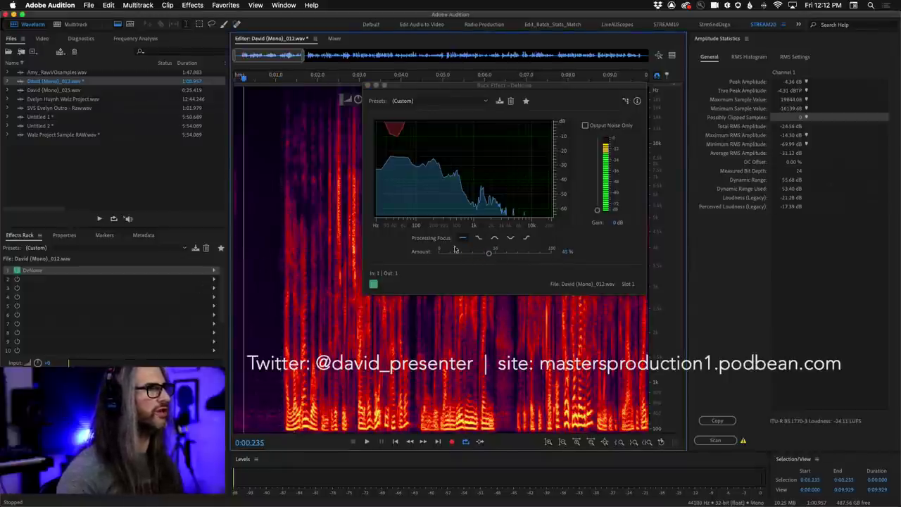
{"action": "left_click", "coordinate": [508, 240]}
{"action": "key", "text": "space"}
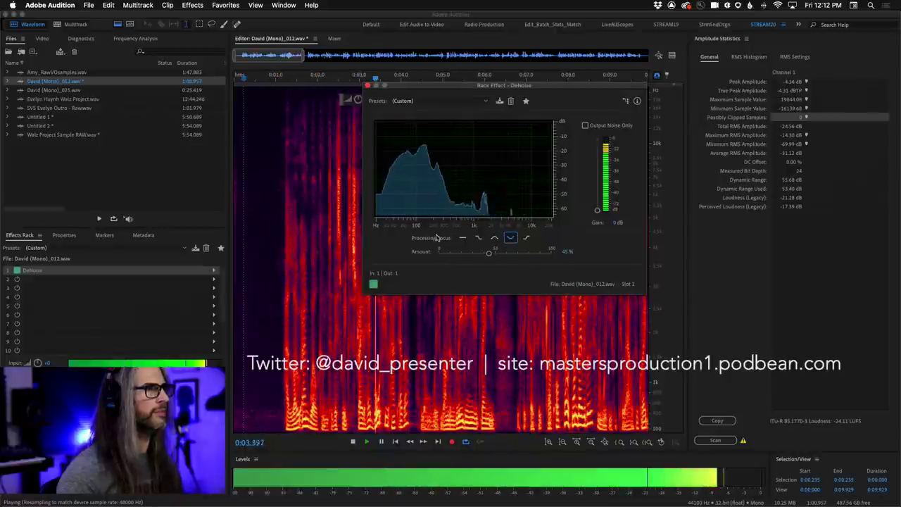
Step: Focus DeNoise on all frequencies, replay from about 0:00.3, reduce the amount to 36%, and close the effect's settings
{"action": "left_click", "coordinate": [463, 237]}
{"action": "left_click", "coordinate": [246, 220]}
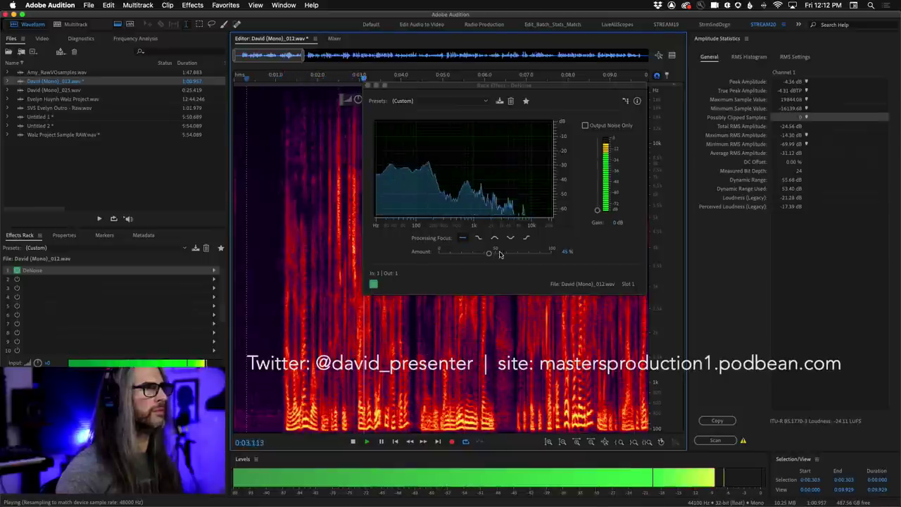
{"action": "key", "text": "space"}
{"action": "left_click_drag", "start_coordinate": [489, 254], "coordinate": [478, 255]}
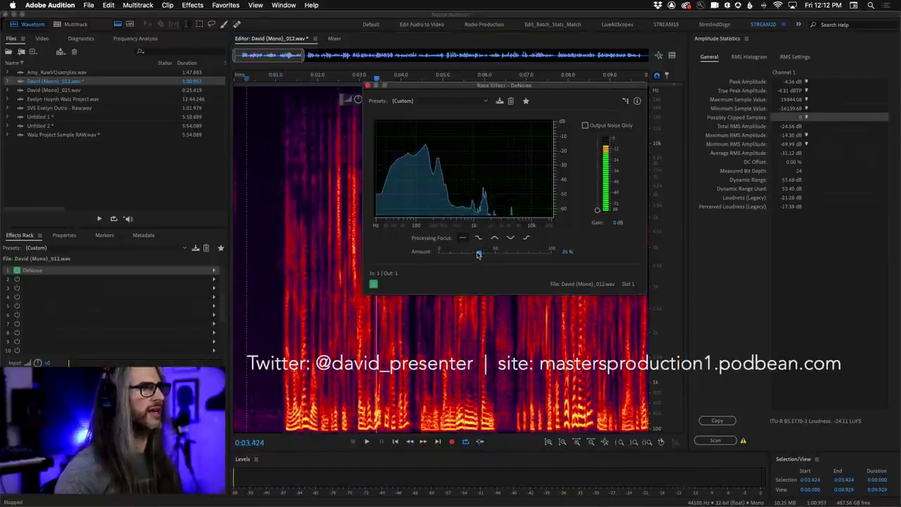
{"action": "left_click", "coordinate": [367, 85]}
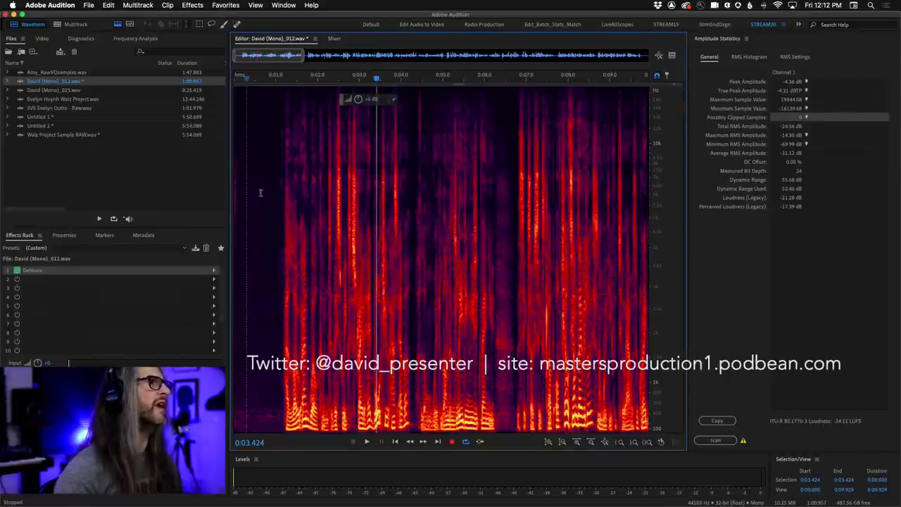
Step: Show the entire recording as a waveform without the spectral display, and place the playhead at about 0:31.0
{"action": "left_click", "coordinate": [264, 192]}
{"action": "key", "text": "backslash"}
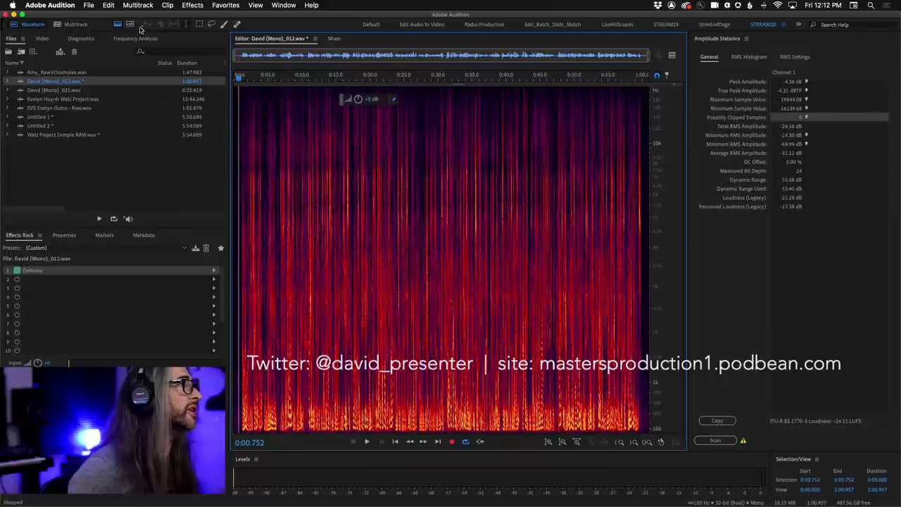
{"action": "left_click", "coordinate": [116, 24]}
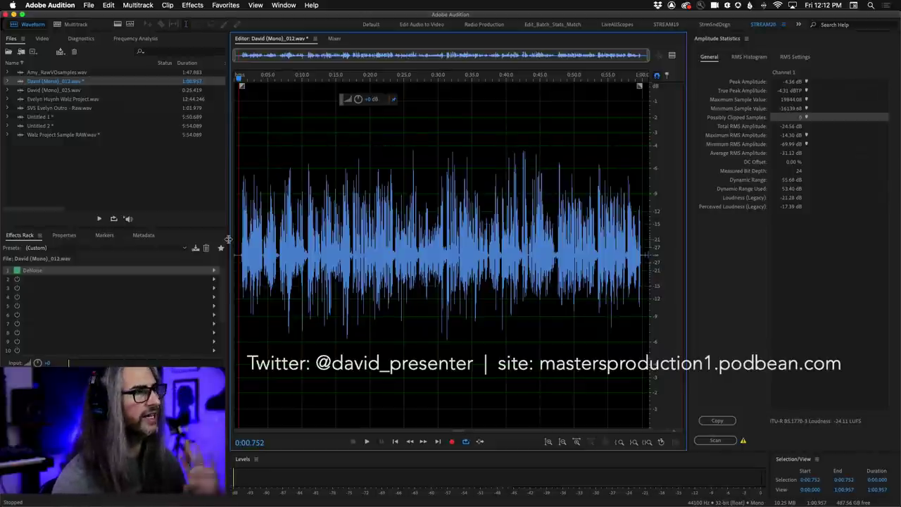
{"action": "left_click", "coordinate": [352, 209]}
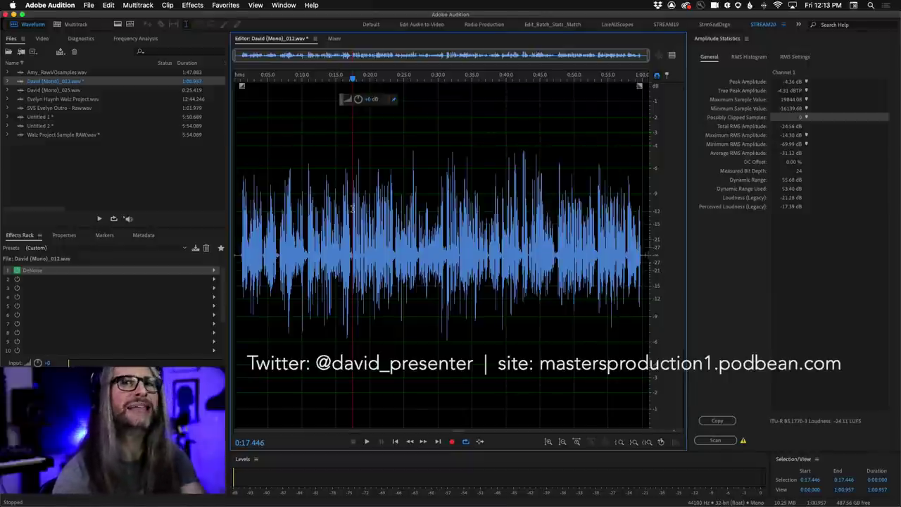
{"action": "left_click", "coordinate": [445, 188]}
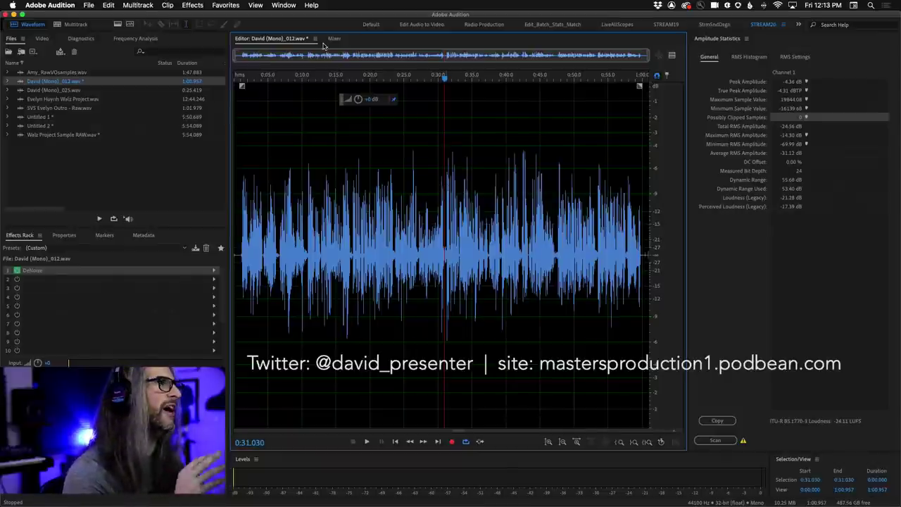
Step: Add a Parametric Equalizer to slot 2 of the Effects Rack and move its window below the waveform peaks
{"action": "left_click", "coordinate": [190, 5]}
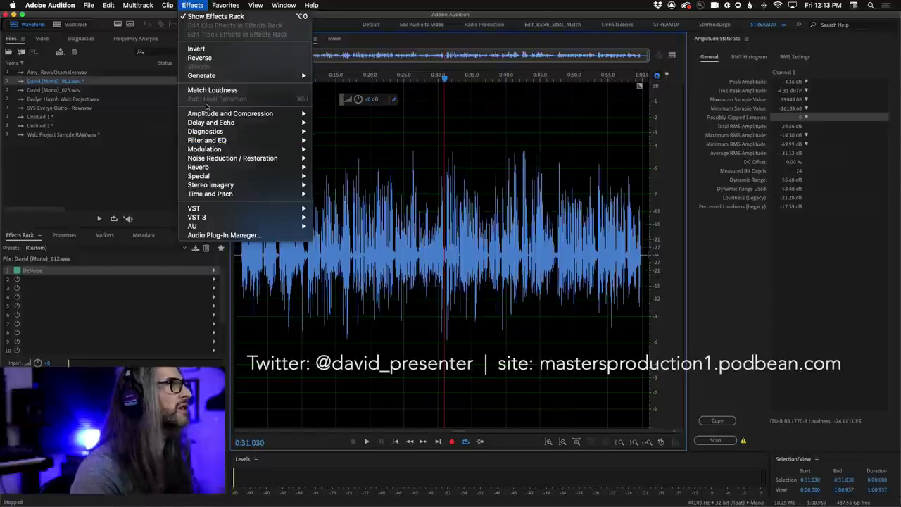
{"action": "left_click", "coordinate": [192, 5]}
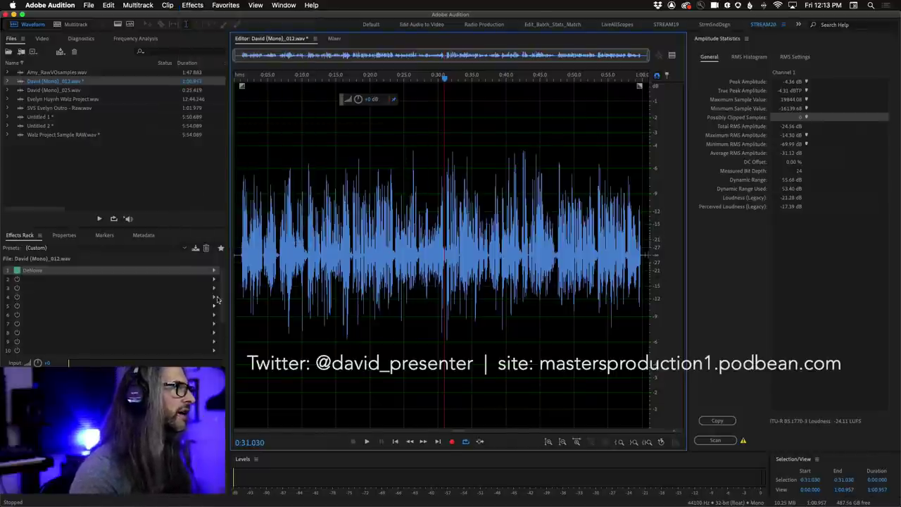
{"action": "left_click", "coordinate": [214, 279]}
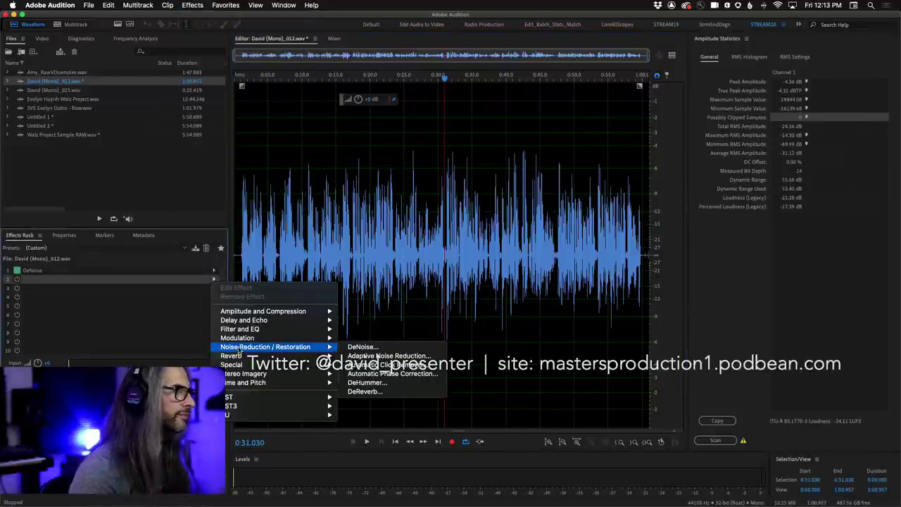
{"action": "mouse_move", "coordinate": [243, 329]}
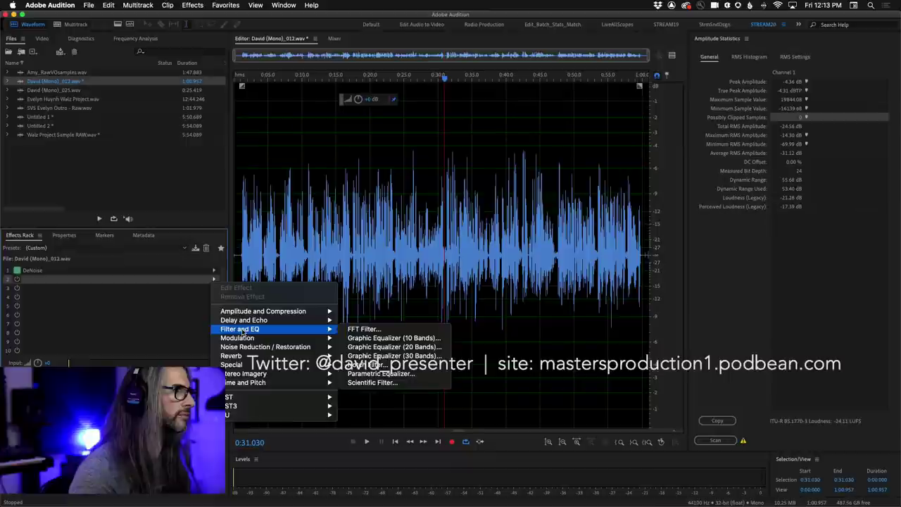
{"action": "left_click", "coordinate": [381, 373]}
{"action": "left_click_drag", "start_coordinate": [459, 140], "coordinate": [389, 265]}
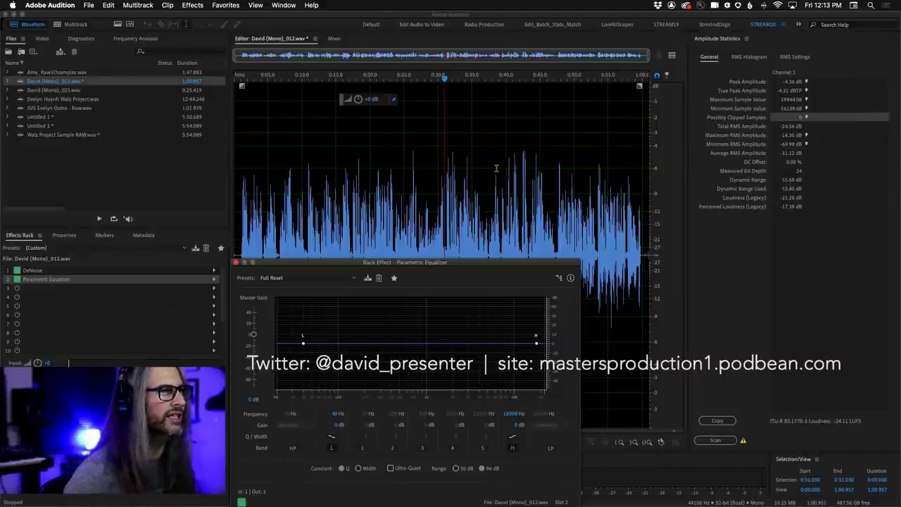
Step: Play from about 0:27.1, select the passage from about 0:31.2 to 0:37.4, and move the equalizer window off it
{"action": "scroll", "coordinate": [447, 195], "scroll_direction": "up", "scroll_amount": 5}
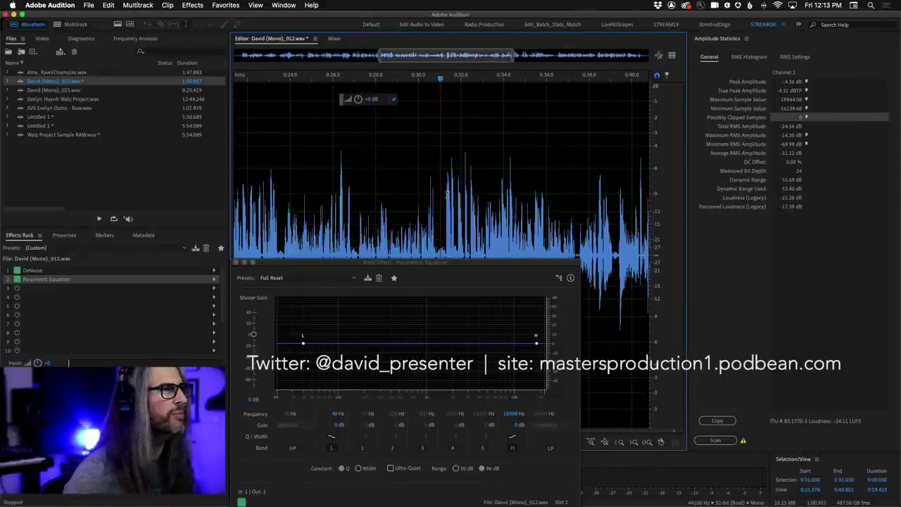
{"action": "left_click", "coordinate": [355, 202]}
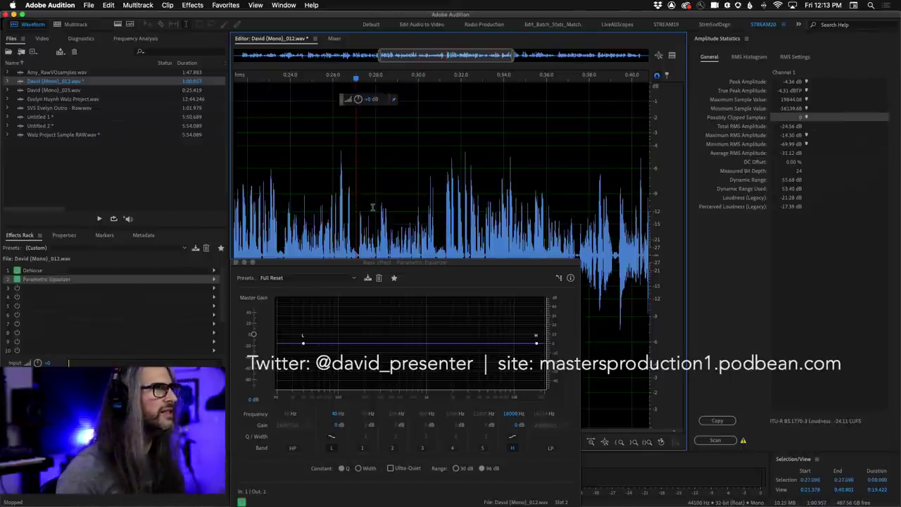
{"action": "key", "text": "space"}
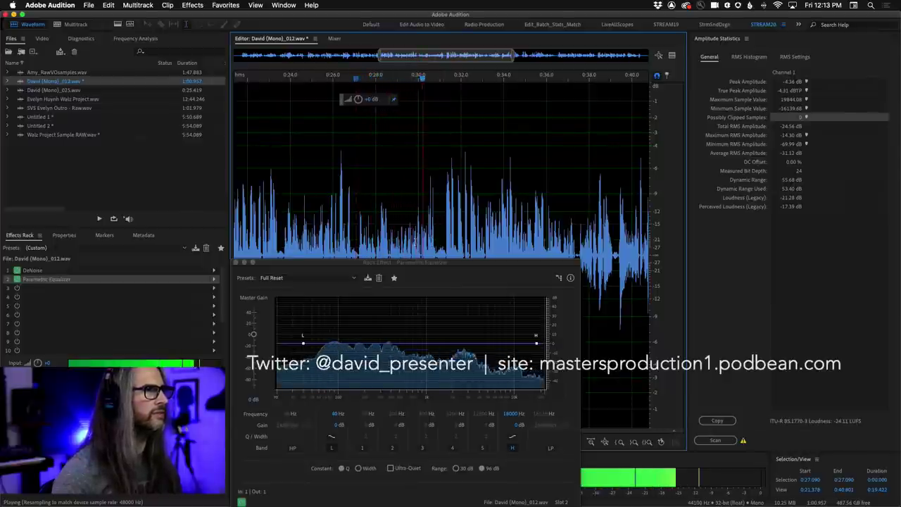
{"action": "left_click", "coordinate": [444, 216]}
{"action": "left_click_drag", "start_coordinate": [444, 216], "coordinate": [576, 236]}
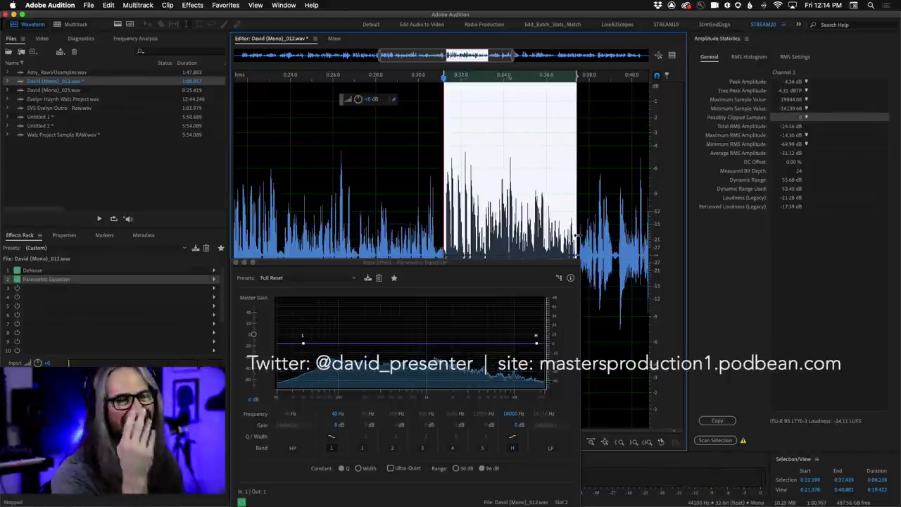
{"action": "left_click_drag", "start_coordinate": [373, 262], "coordinate": [225, 58]}
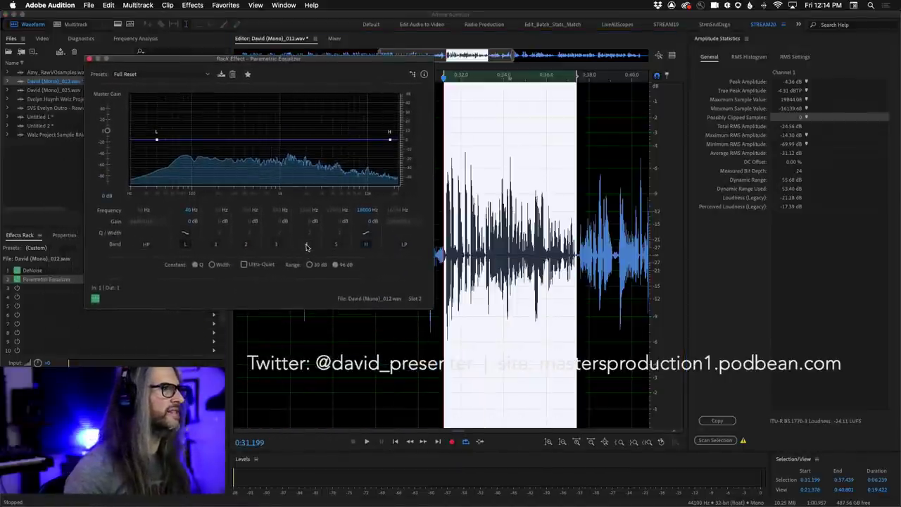
Step: Enable equalizer band 4 and set its frequency to 4500 Hz and its Q to 12
{"action": "left_click", "coordinate": [306, 244]}
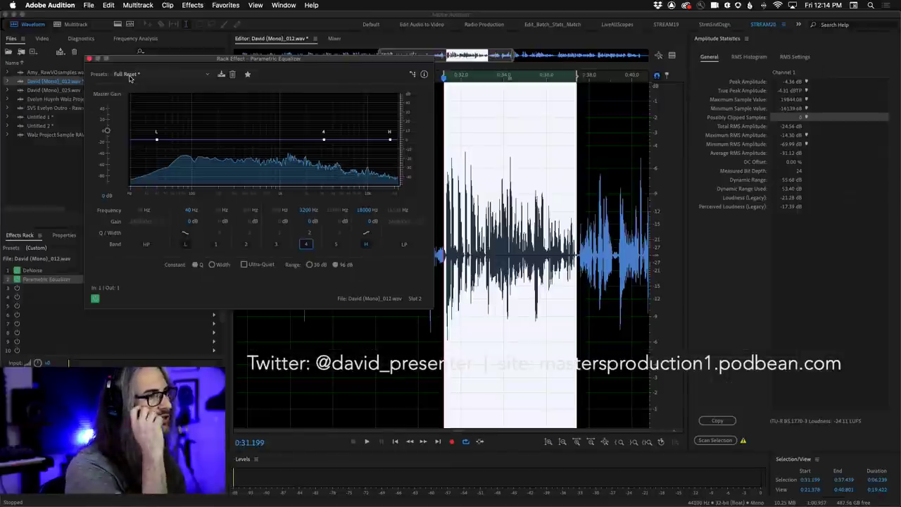
{"action": "left_click", "coordinate": [303, 212]}
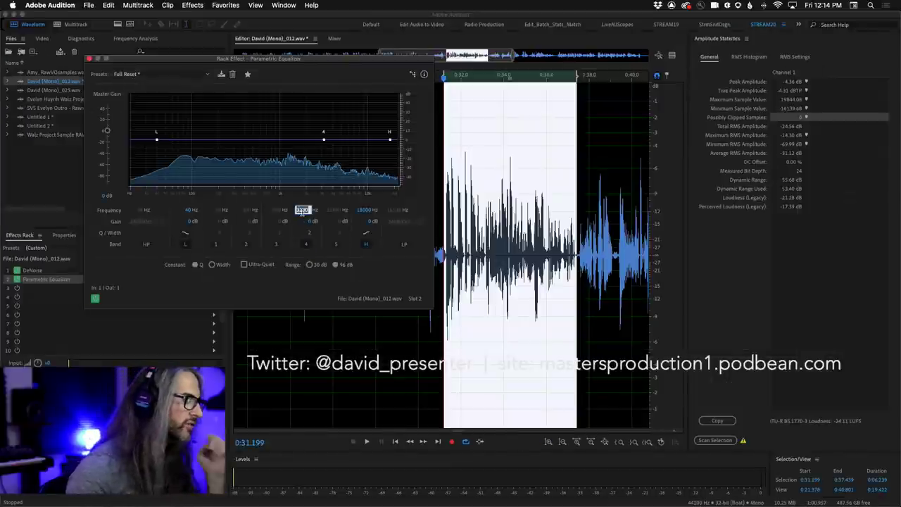
{"action": "type", "text": "4500"}
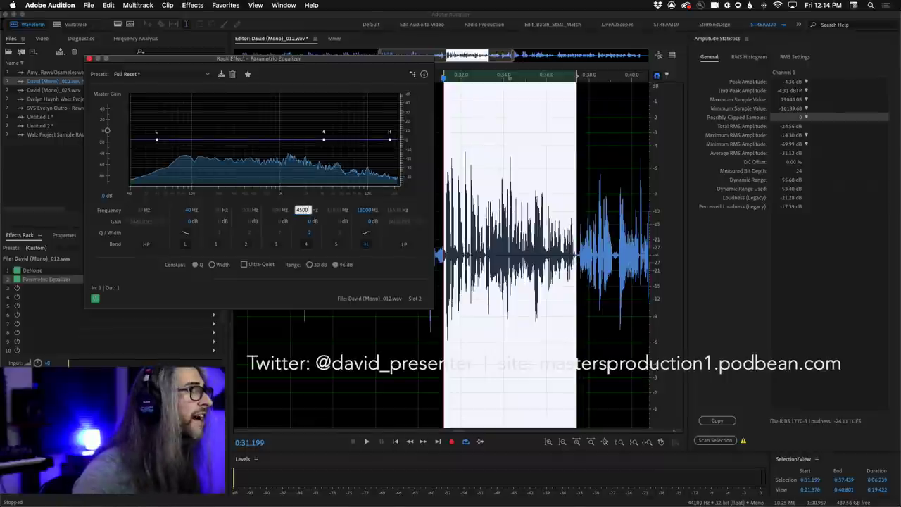
{"action": "left_click", "coordinate": [304, 233]}
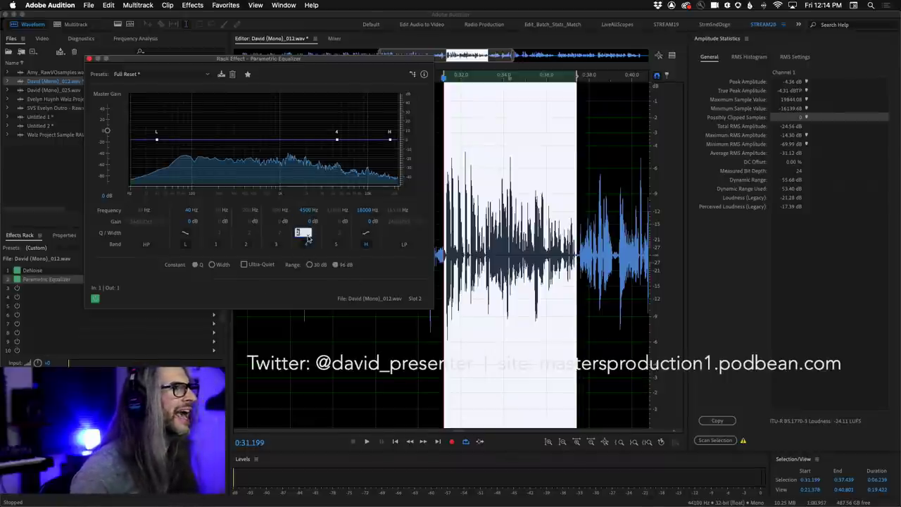
{"action": "type", "text": "12"}
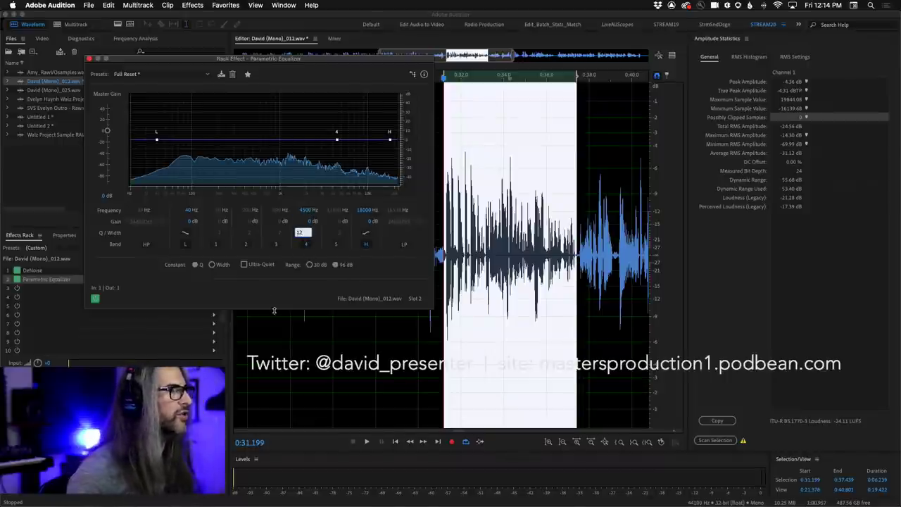
{"action": "key", "text": "Return"}
Step: Boost band 4 to 14.6 dB and sweep its frequency to 5611 Hz while playing the selected passage
{"action": "left_click_drag", "start_coordinate": [308, 221], "coordinate": [335, 233]}
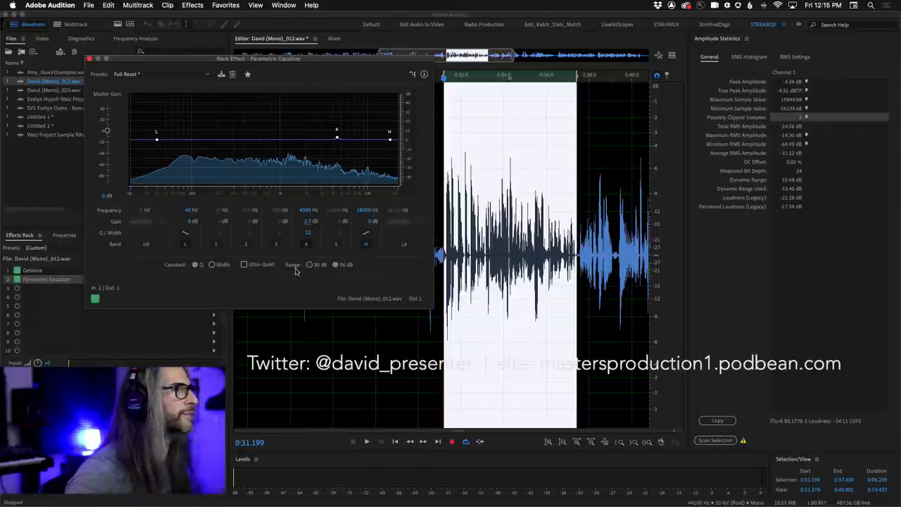
{"action": "key", "text": "space"}
{"action": "left_click_drag", "start_coordinate": [306, 225], "coordinate": [369, 222]}
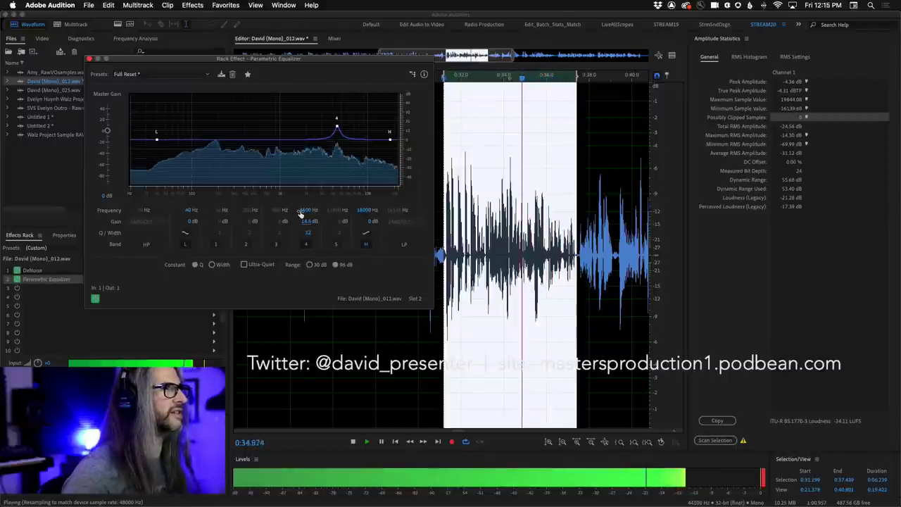
{"action": "left_click_drag", "start_coordinate": [303, 211], "coordinate": [307, 212]}
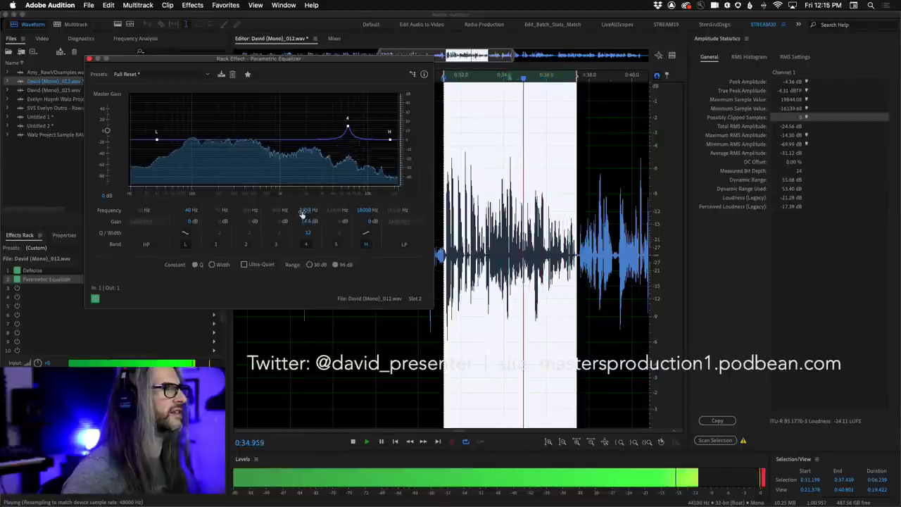
{"action": "mouse_move", "coordinate": [303, 213]}
{"action": "left_mouse_down"}
{"action": "mouse_move", "coordinate": [290, 212]}
{"action": "mouse_move", "coordinate": [299, 213]}
{"action": "left_mouse_up"}
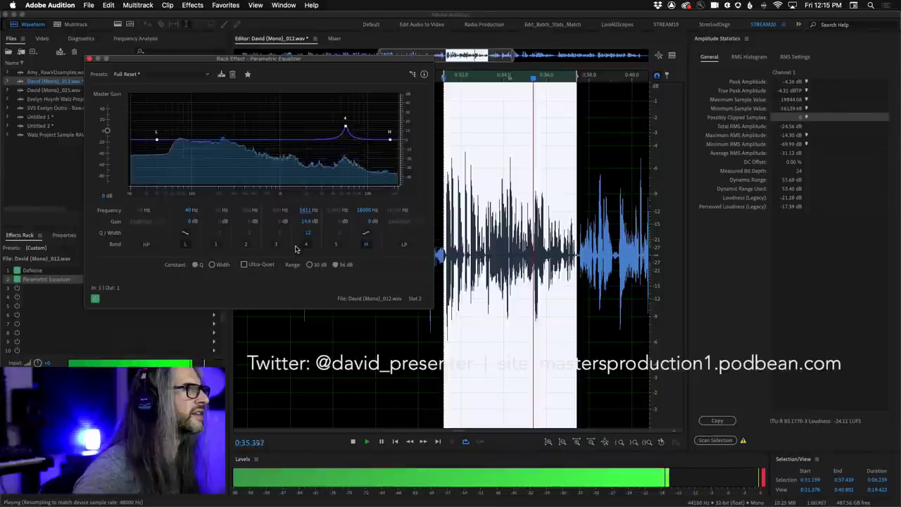
{"action": "key", "text": "space"}
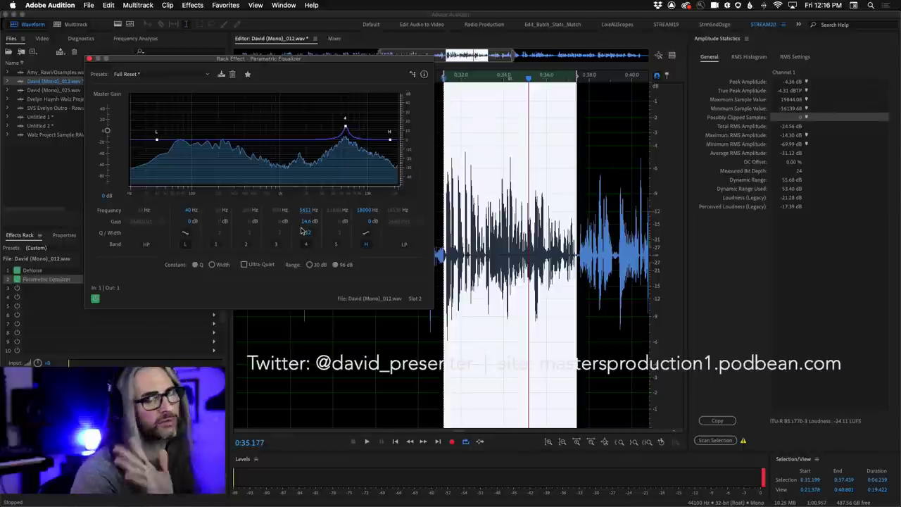
Step: Cut band 4's gain to -7 dB and compare the selected passage with the equalizer bypassed and enabled
{"action": "left_click_drag", "start_coordinate": [308, 223], "coordinate": [218, 224]}
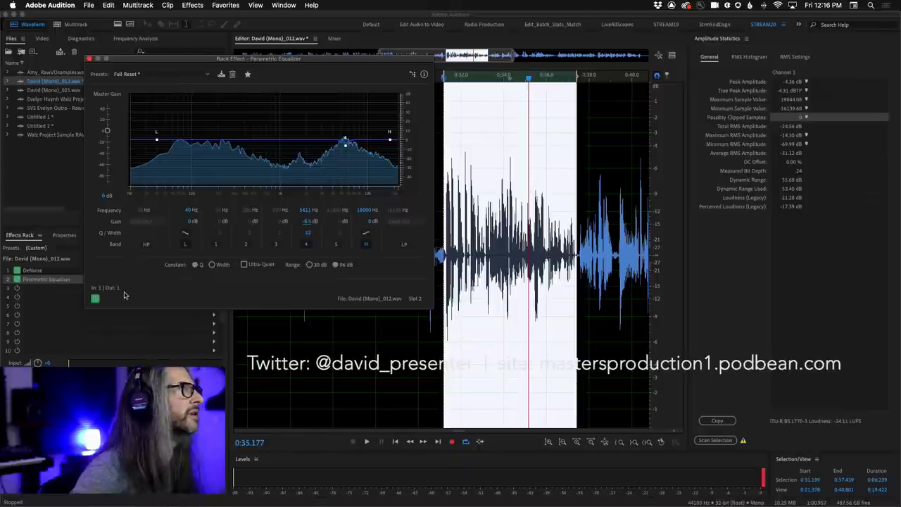
{"action": "left_click", "coordinate": [95, 298]}
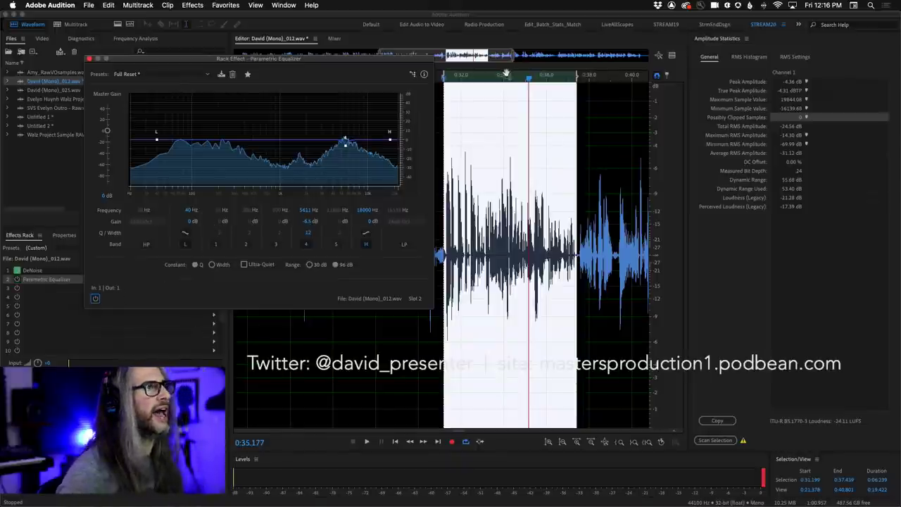
{"action": "left_click", "coordinate": [524, 81]}
{"action": "key", "text": "space"}
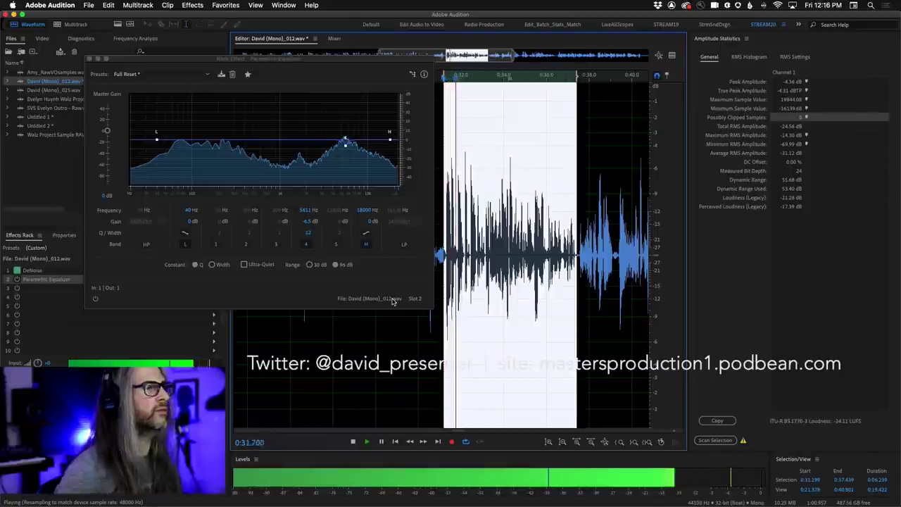
{"action": "left_click", "coordinate": [96, 299]}
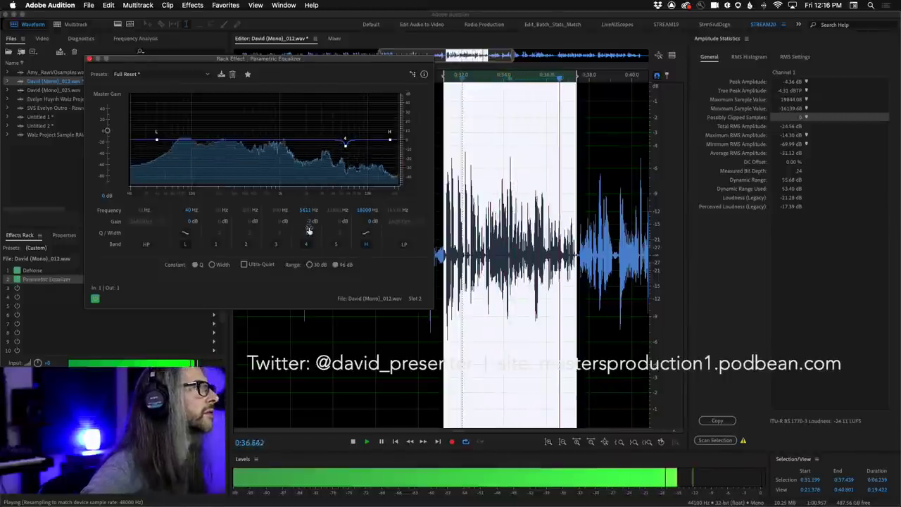
{"action": "key", "text": "space"}
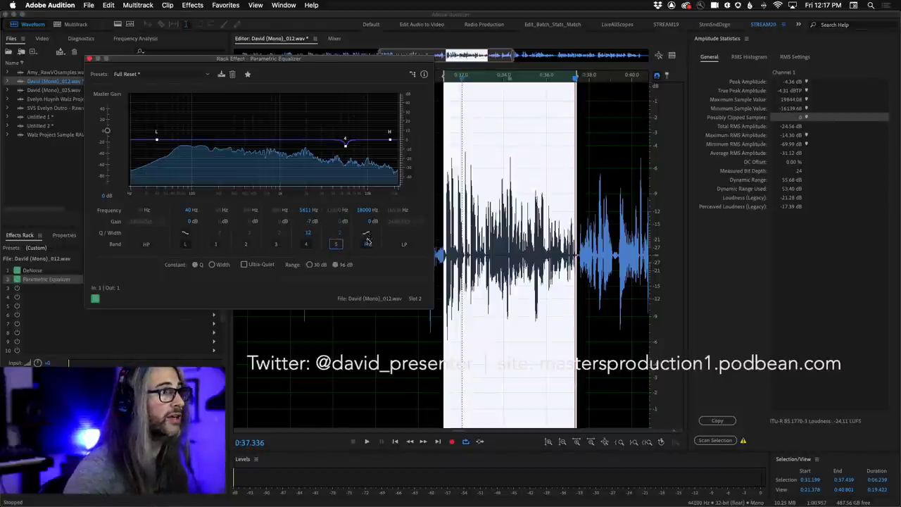
Step: Set the high shelf to about 12307 Hz and -4.8 dB, and bypass the equalizer during playback to compare
{"action": "mouse_move", "coordinate": [366, 211]}
{"action": "left_mouse_down"}
{"action": "mouse_move", "coordinate": [365, 223]}
{"action": "mouse_move", "coordinate": [365, 211]}
{"action": "mouse_move", "coordinate": [347, 215]}
{"action": "mouse_move", "coordinate": [360, 217]}
{"action": "left_mouse_up"}
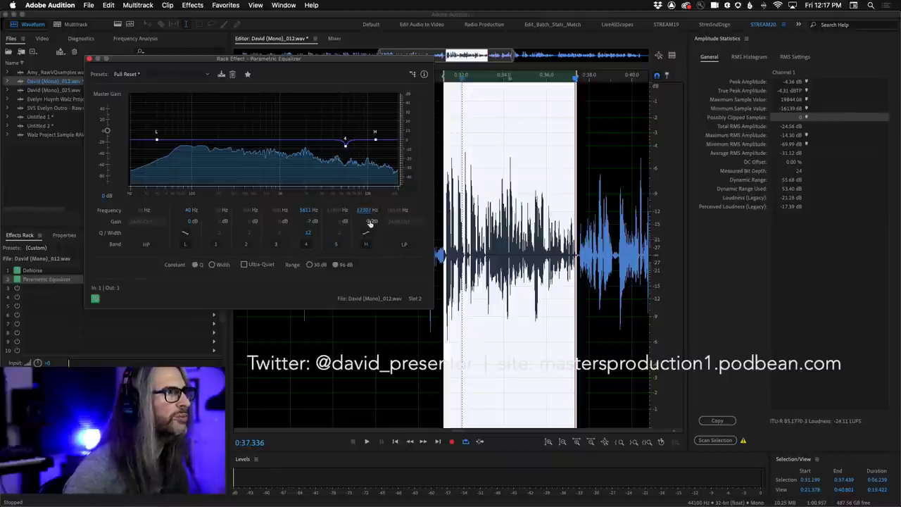
{"action": "key", "text": "space"}
{"action": "left_click_drag", "start_coordinate": [371, 223], "coordinate": [345, 222]}
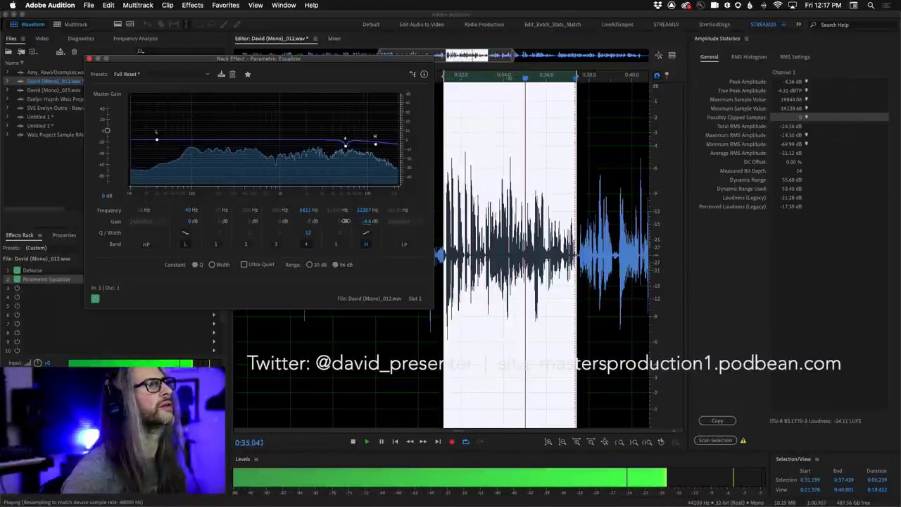
{"action": "left_click", "coordinate": [96, 298]}
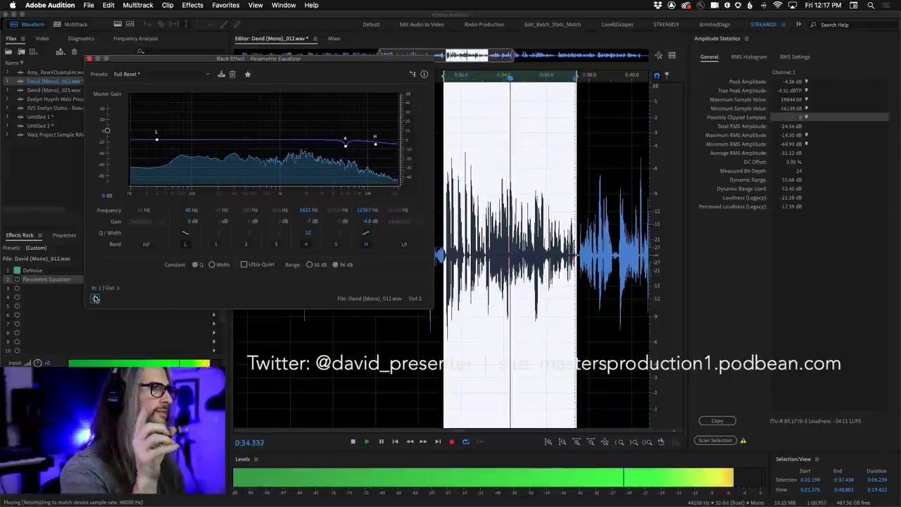
Step: Re-enable the equalizer, stop playback and turn off its high shelf band
{"action": "left_click", "coordinate": [96, 299]}
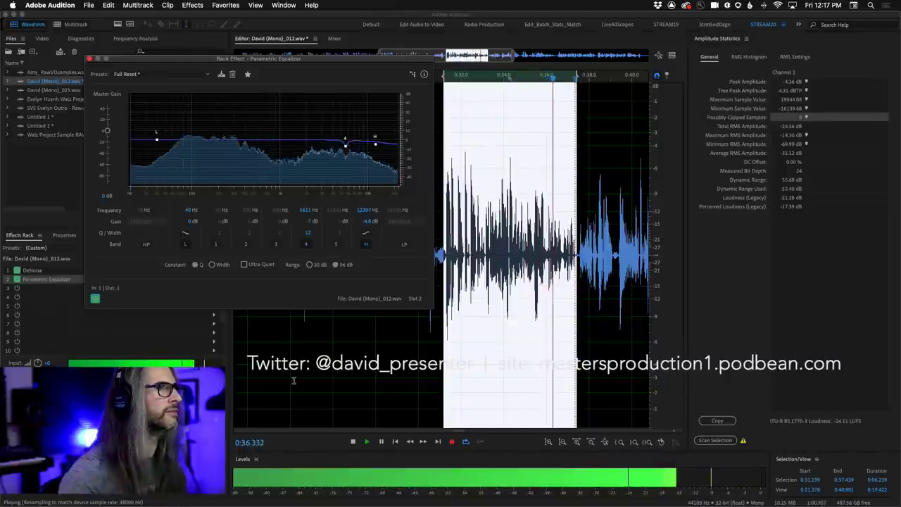
{"action": "key", "text": "space"}
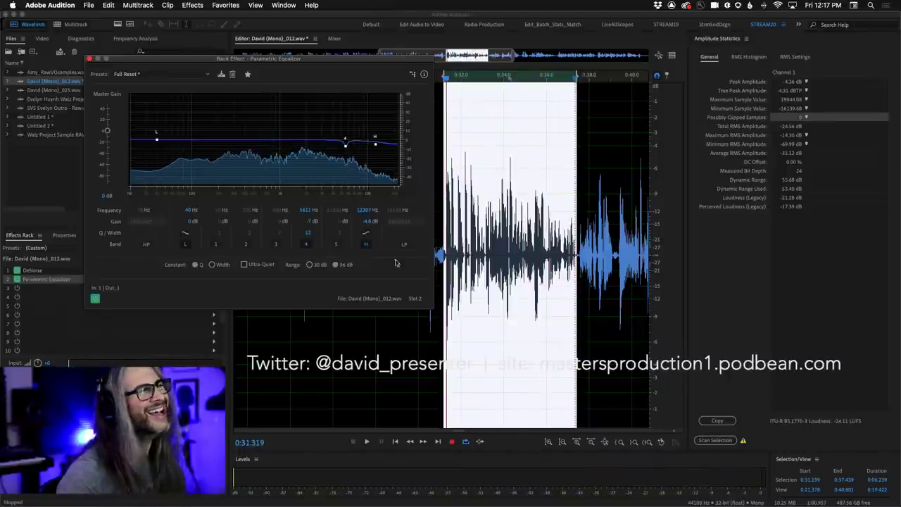
{"action": "left_click", "coordinate": [366, 243]}
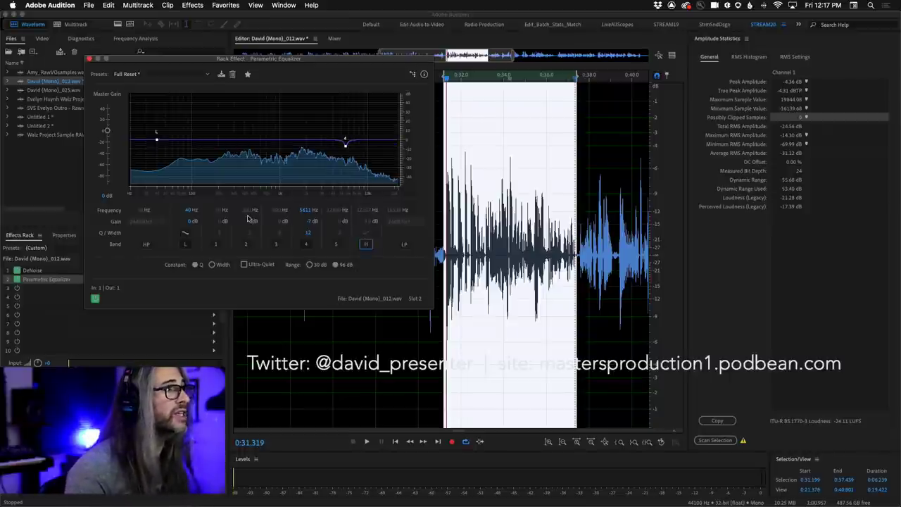
Step: Show the frequency analysis clear of the equalizer window and play the selected passage to examine the voice's low frequencies
{"action": "left_click", "coordinate": [144, 39]}
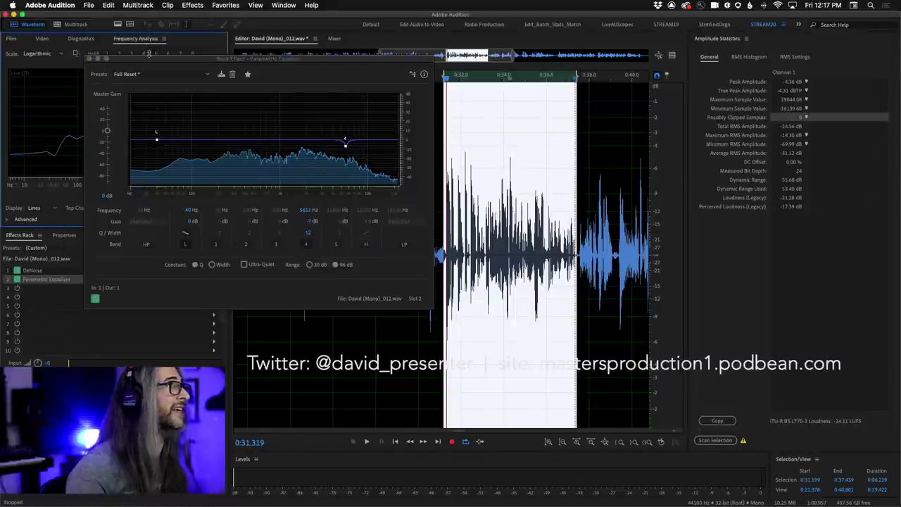
{"action": "left_click_drag", "start_coordinate": [226, 60], "coordinate": [189, 208]}
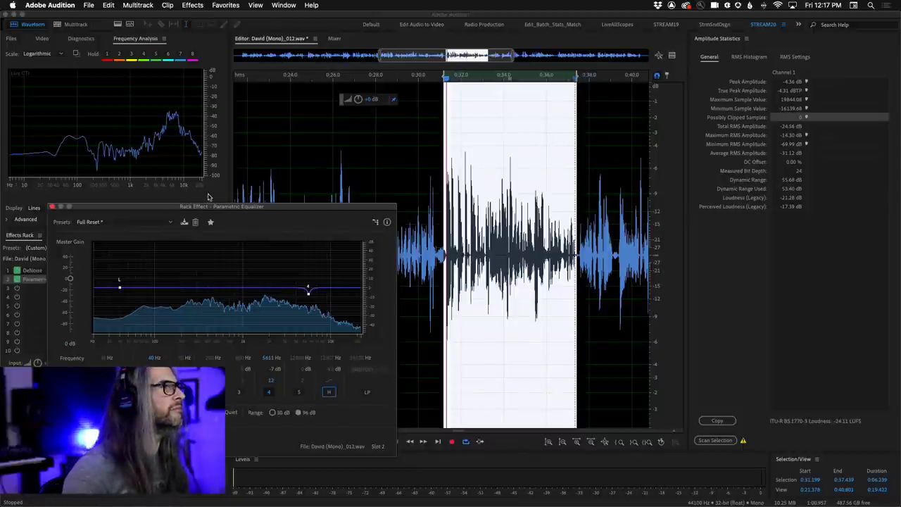
{"action": "left_click_drag", "start_coordinate": [197, 209], "coordinate": [721, 22]}
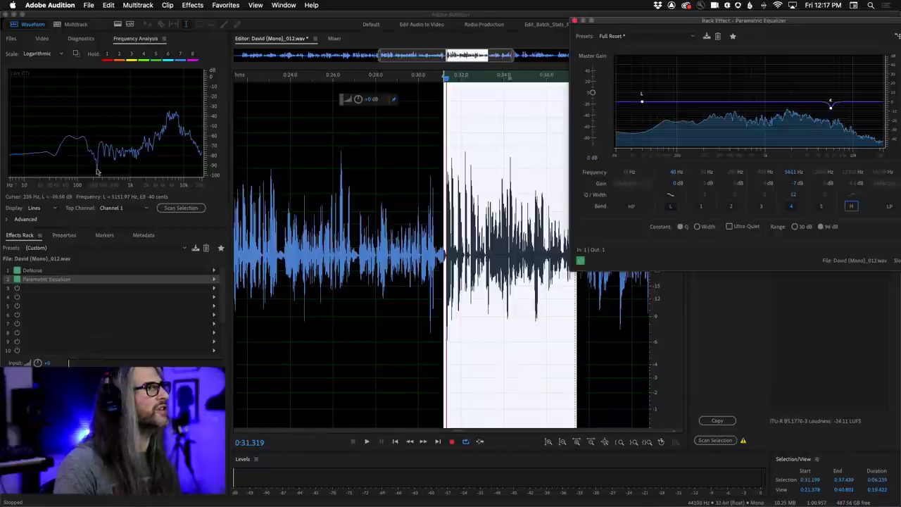
{"action": "key", "text": "space"}
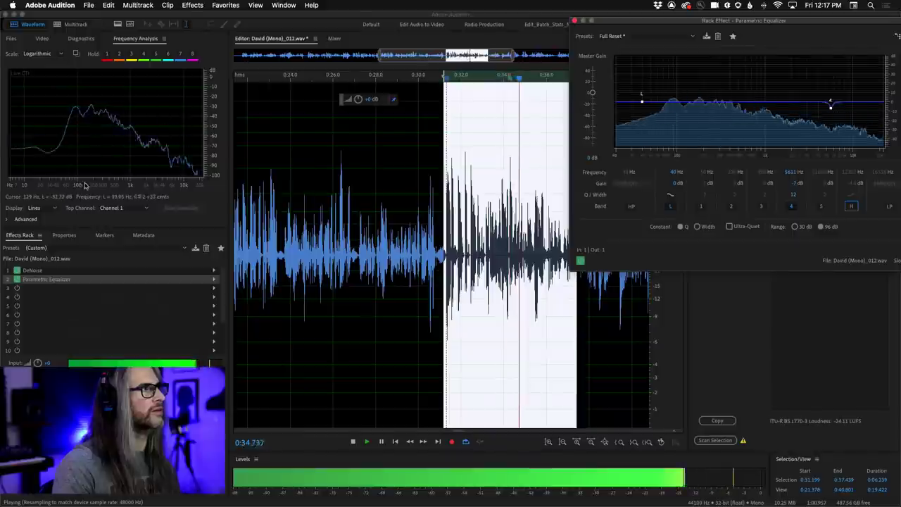
{"action": "key", "text": "space"}
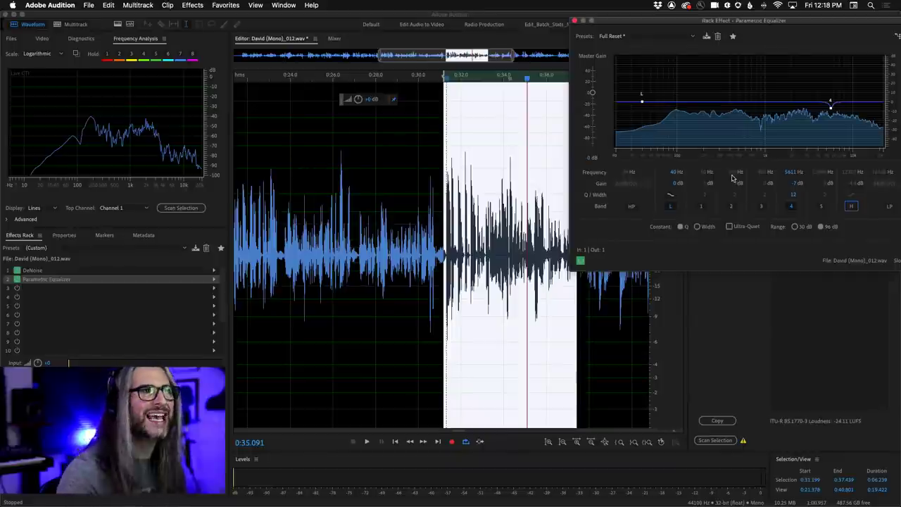
Step: Enable equalizer band 2 and set it to 119 Hz with a 2 dB boost while playing the selected passage
{"action": "left_click", "coordinate": [732, 207]}
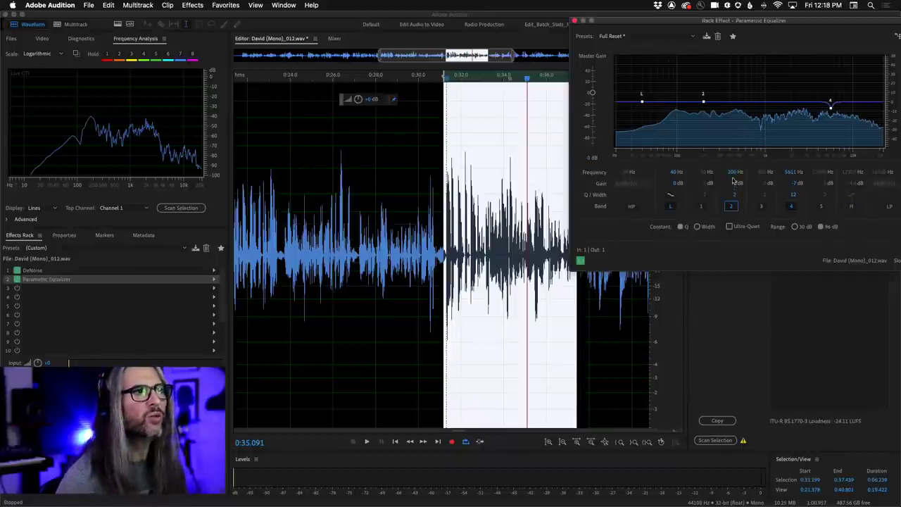
{"action": "left_click_drag", "start_coordinate": [722, 174], "coordinate": [717, 173]}
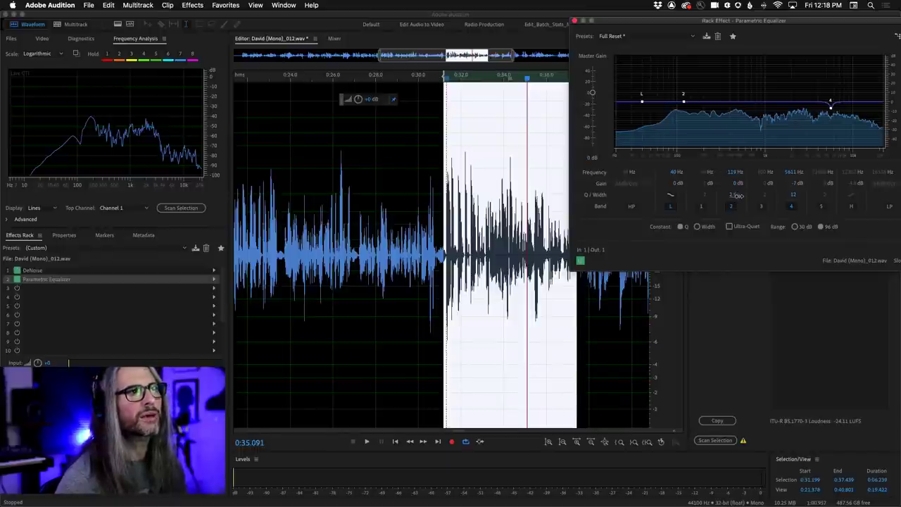
{"action": "key", "text": "space"}
{"action": "mouse_move", "coordinate": [739, 190]}
{"action": "left_mouse_down"}
{"action": "mouse_move", "coordinate": [800, 182]}
{"action": "mouse_move", "coordinate": [749, 183]}
{"action": "left_mouse_up"}
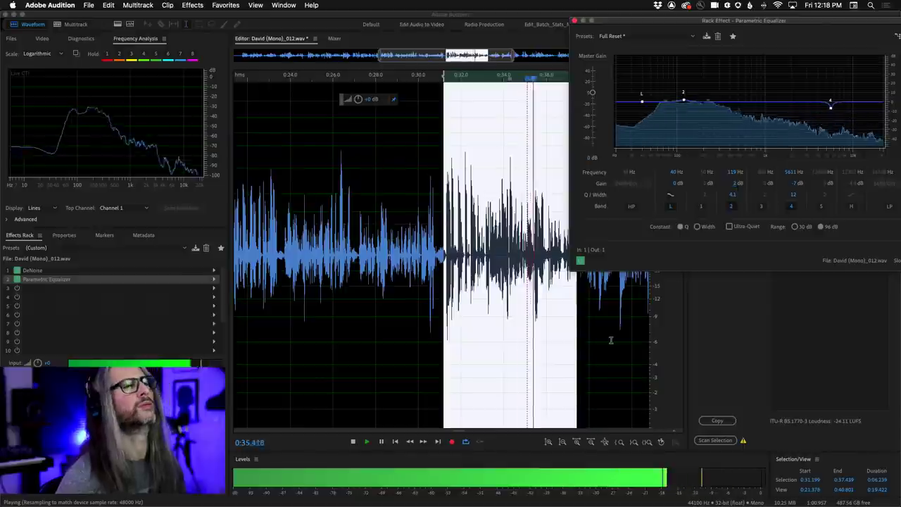
Step: Undo the effects rack applied to the selected passage only and apply the rack to the entire recording
{"action": "key", "text": "space"}
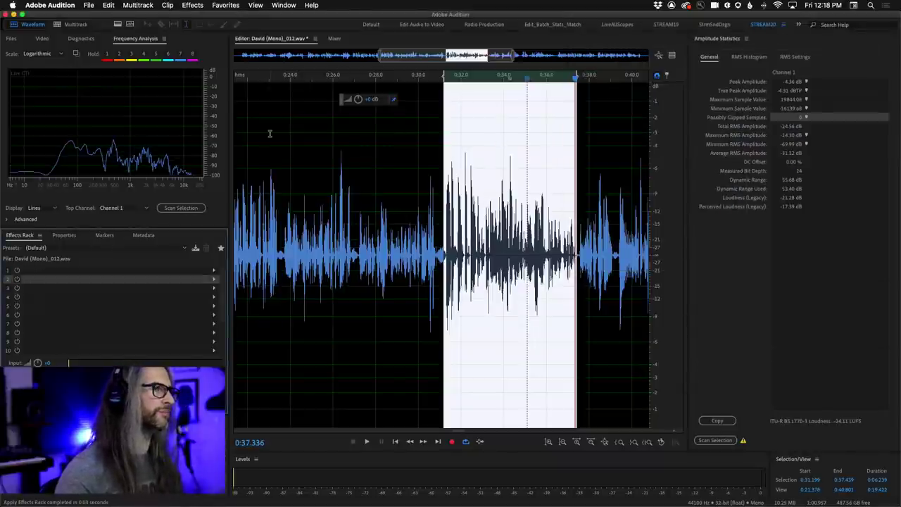
{"action": "key", "text": "super+z"}
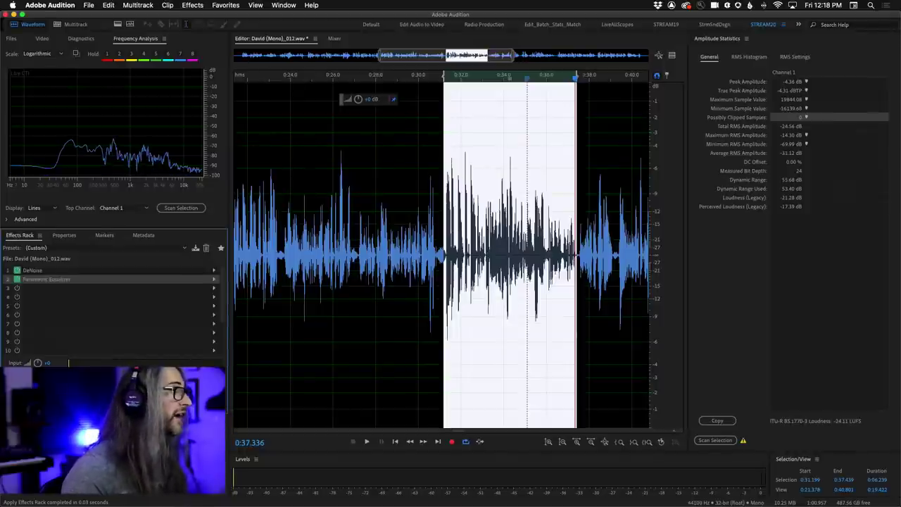
{"action": "left_click", "coordinate": [204, 373]}
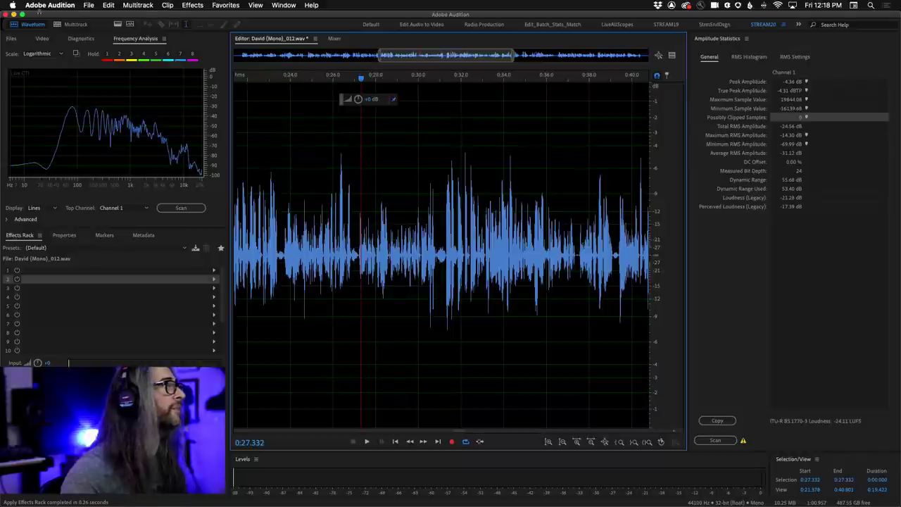
Step: Show the spectral frequency display and zoom in on the silence at the start of the recording
{"action": "left_click", "coordinate": [118, 24]}
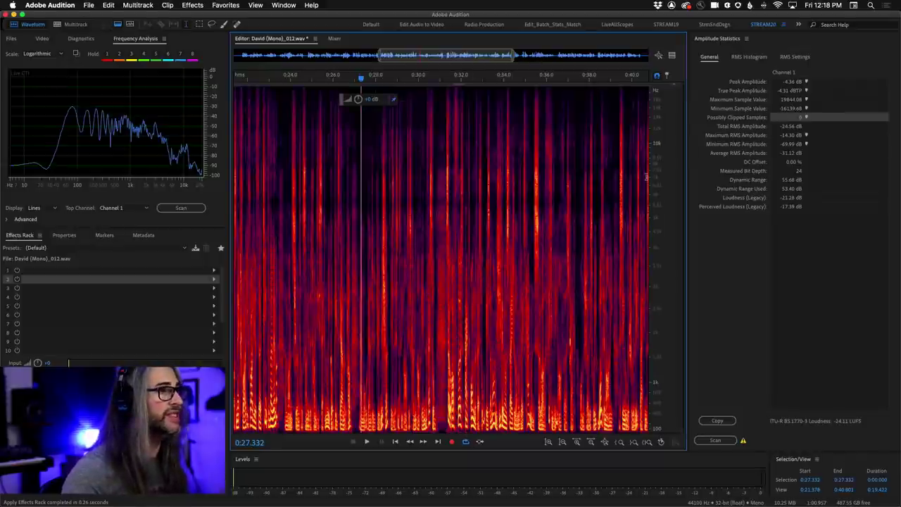
{"action": "scroll", "coordinate": [243, 77], "scroll_direction": "up", "scroll_amount": 5}
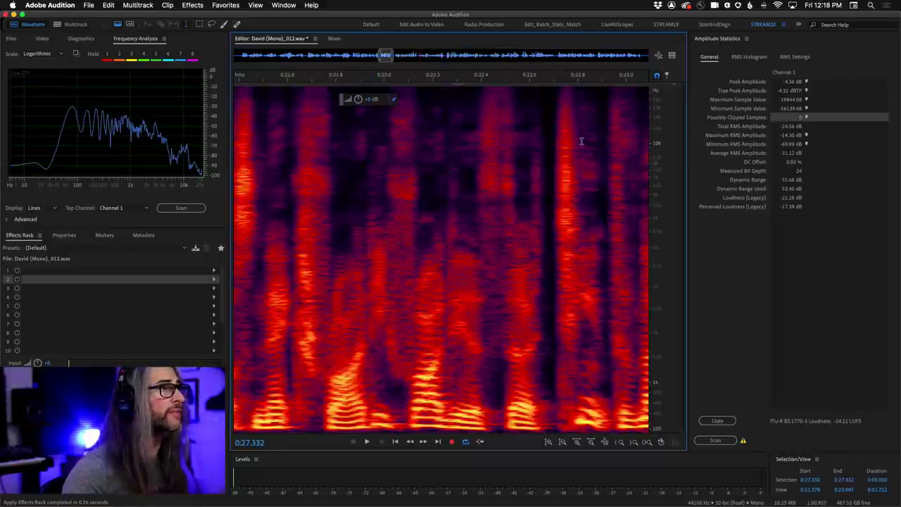
{"action": "left_click_drag", "start_coordinate": [386, 55], "coordinate": [175, 70]}
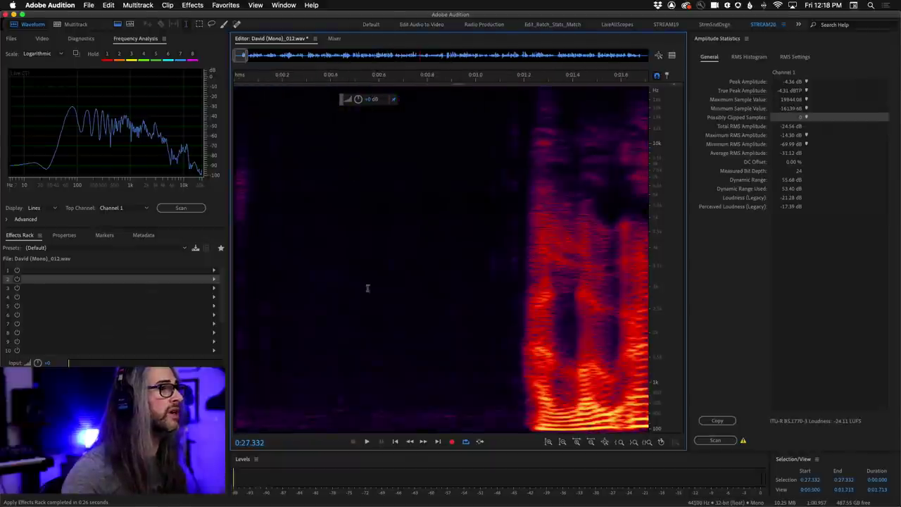
Step: Undo and redo the applied effects rack to compare noise in the opening silence before and after processing
{"action": "left_click", "coordinate": [107, 6]}
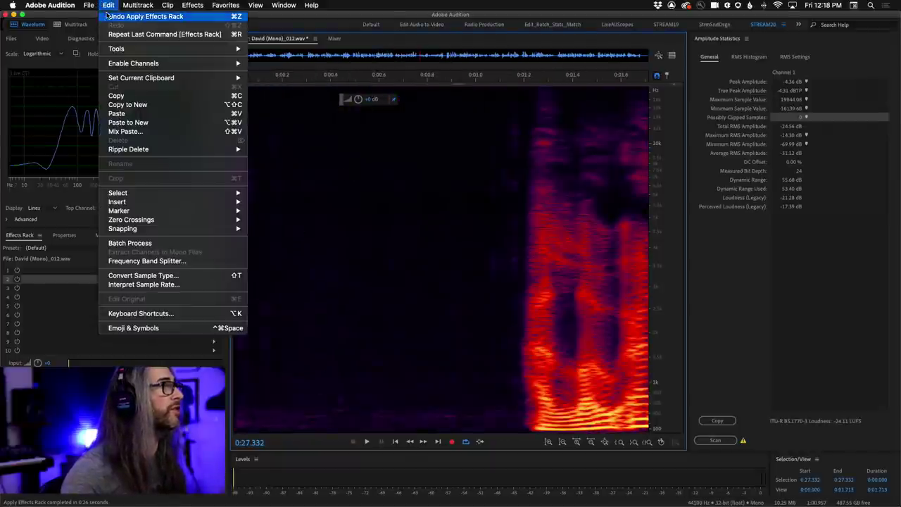
{"action": "left_click", "coordinate": [108, 16]}
{"action": "left_click", "coordinate": [307, 309]}
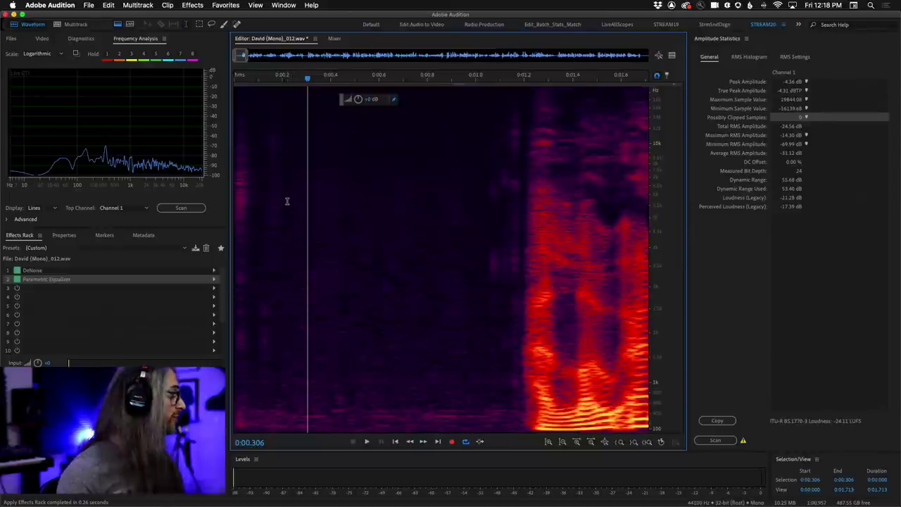
{"action": "left_click_drag", "start_coordinate": [287, 201], "coordinate": [495, 324]}
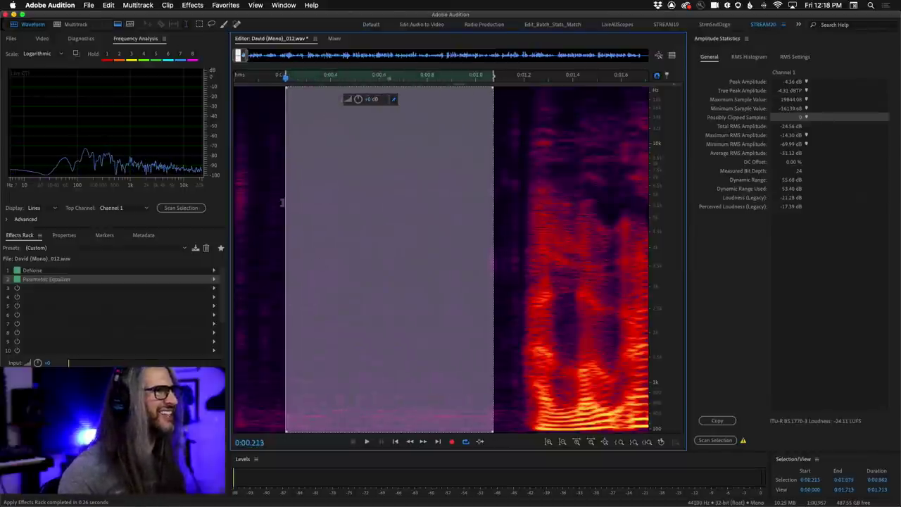
{"action": "left_click", "coordinate": [244, 289]}
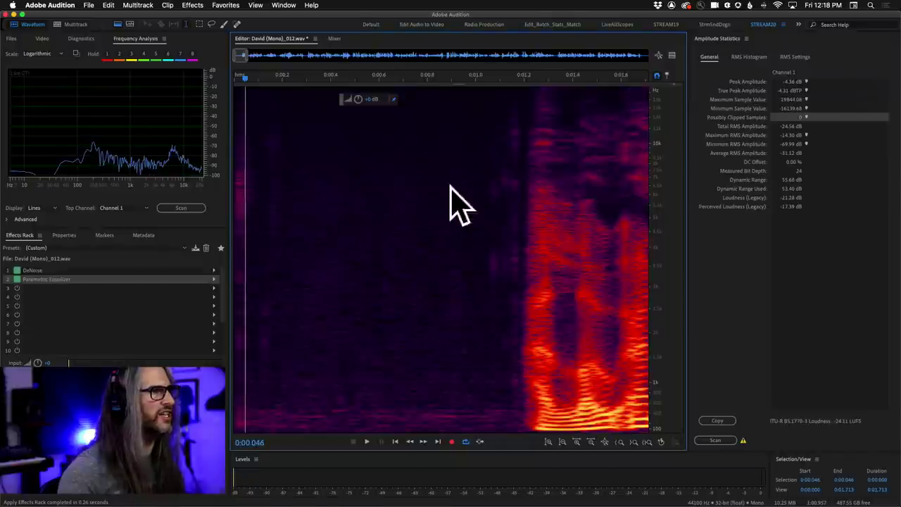
{"action": "left_click", "coordinate": [109, 5]}
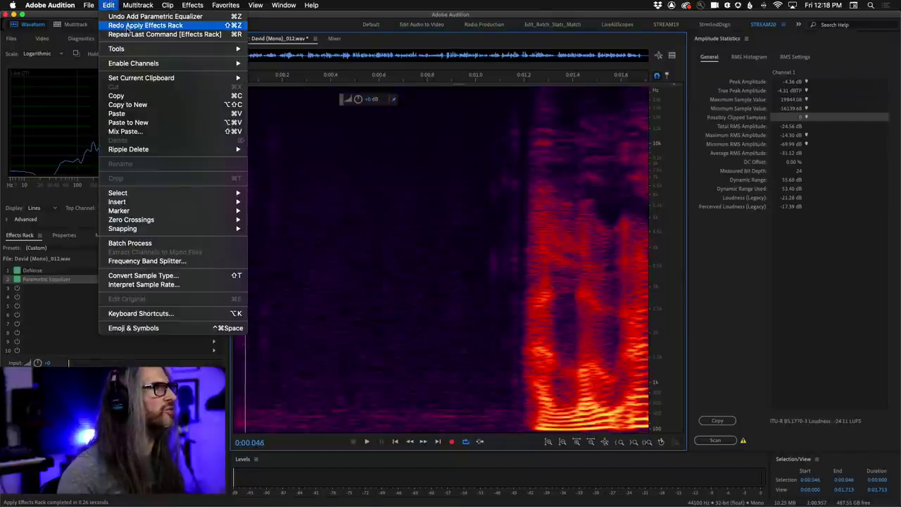
{"action": "left_click", "coordinate": [128, 26]}
{"action": "left_click", "coordinate": [277, 239]}
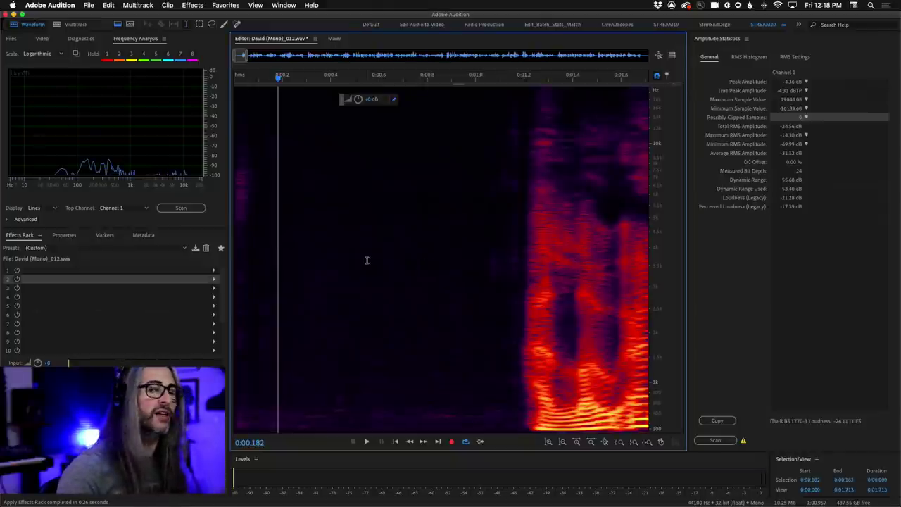
Step: Play the processed recording, show its full length and hide the spectral display, stopping near the 10-second mark
{"action": "key", "text": "space"}
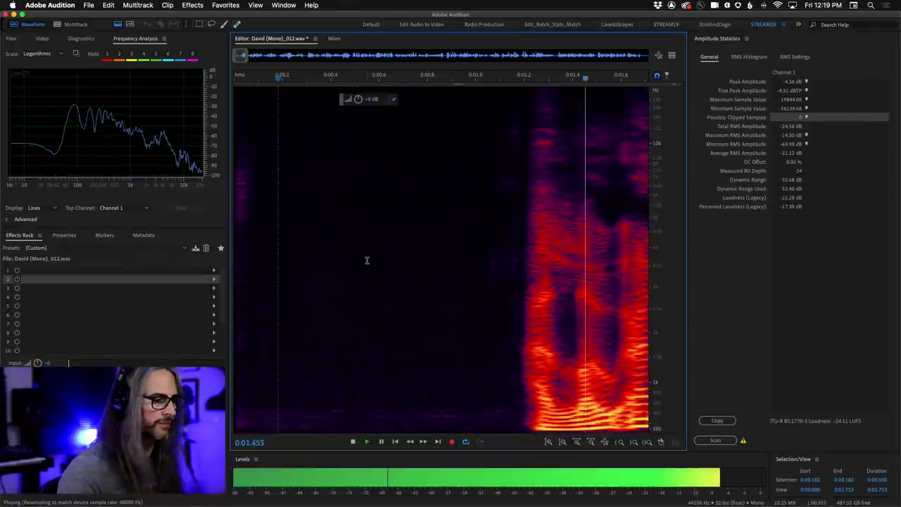
{"action": "key", "text": "backslash"}
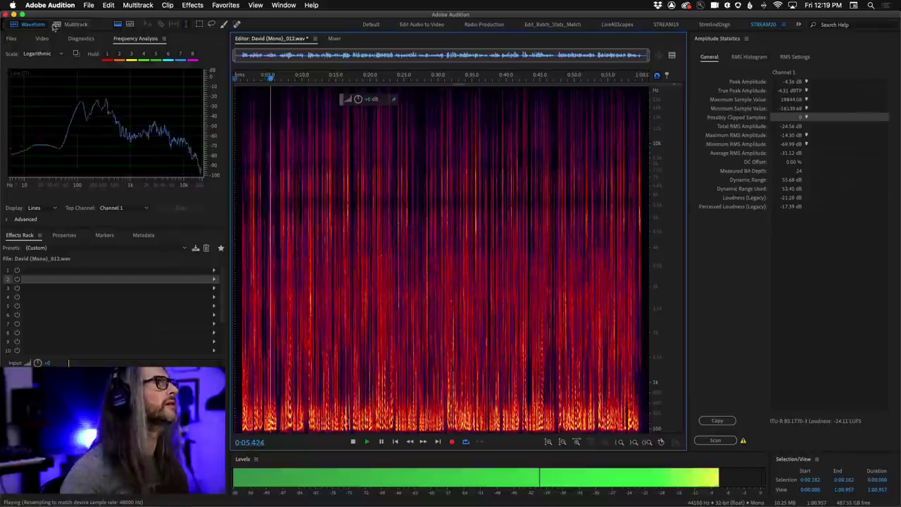
{"action": "key", "text": "shift+d"}
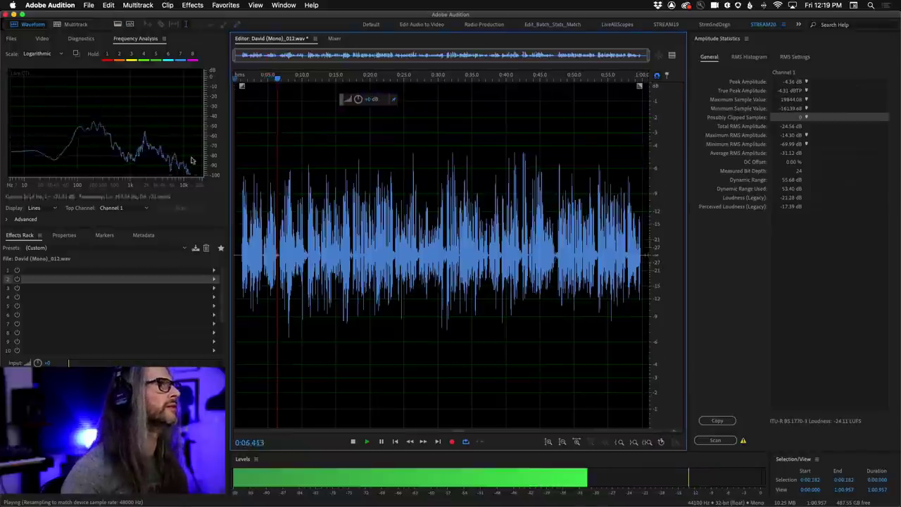
{"action": "left_click", "coordinate": [304, 361]}
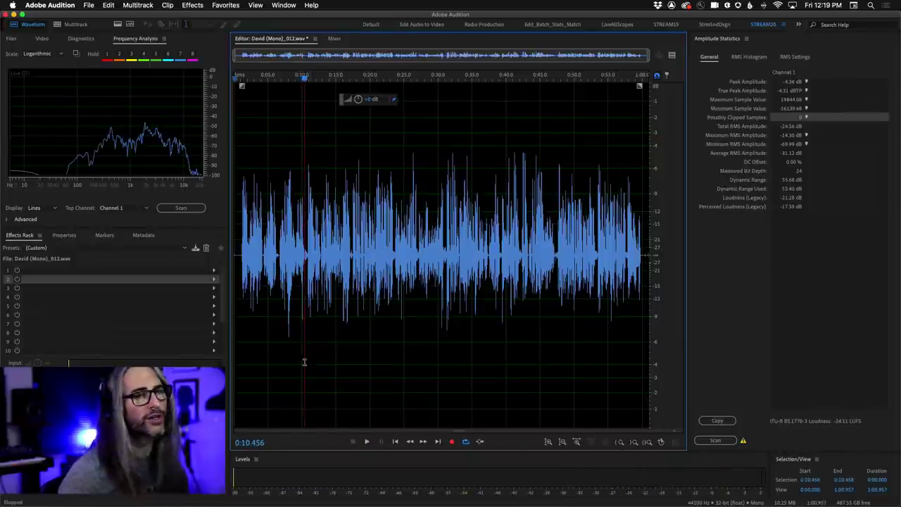
Step: Add the DeReverb effect to slot 1 of the effects rack
{"action": "left_click", "coordinate": [215, 273]}
{"action": "mouse_move", "coordinate": [238, 389]}
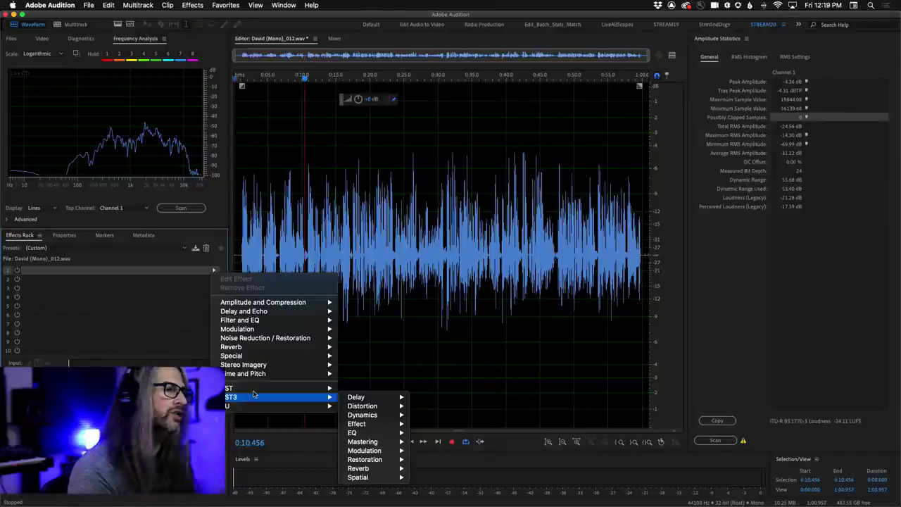
{"action": "mouse_move", "coordinate": [296, 339]}
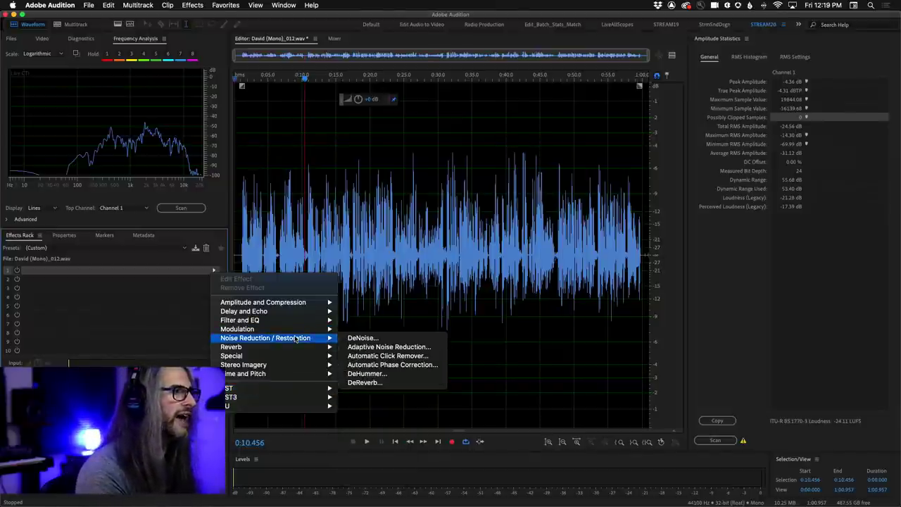
{"action": "left_click", "coordinate": [380, 382]}
{"action": "left_click_drag", "start_coordinate": [405, 156], "coordinate": [474, 109]}
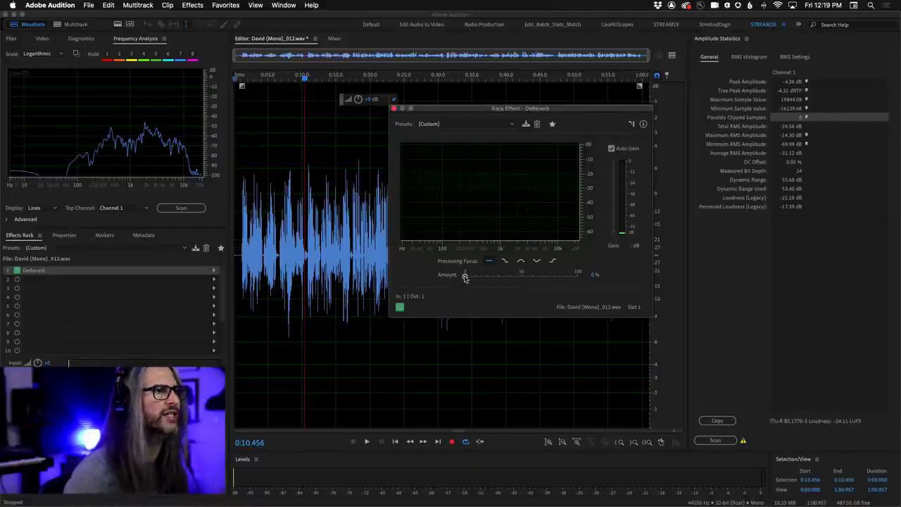
Step: Set DeReverb to focus on mid frequencies with an amount of 39% during playback
{"action": "key", "text": "space"}
{"action": "left_click_drag", "start_coordinate": [465, 276], "coordinate": [513, 276]}
{"action": "left_click", "coordinate": [521, 262]}
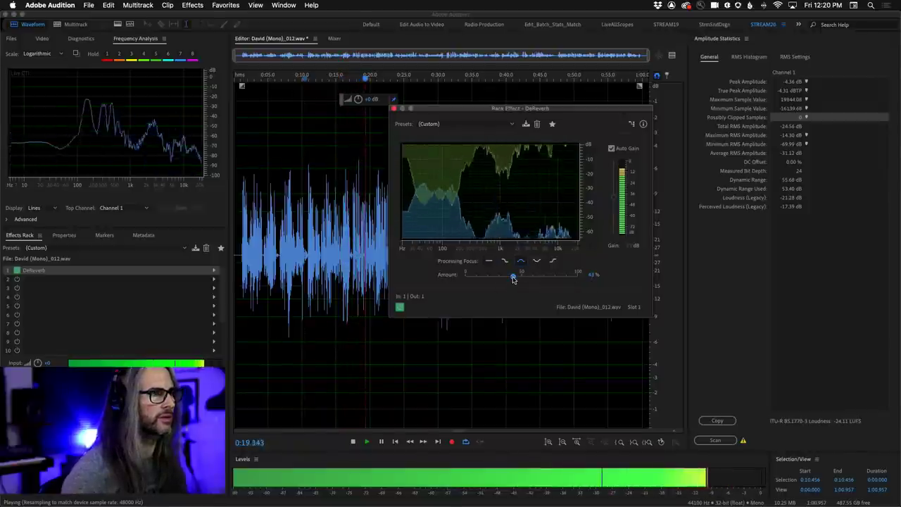
{"action": "left_click_drag", "start_coordinate": [513, 276], "coordinate": [509, 276]}
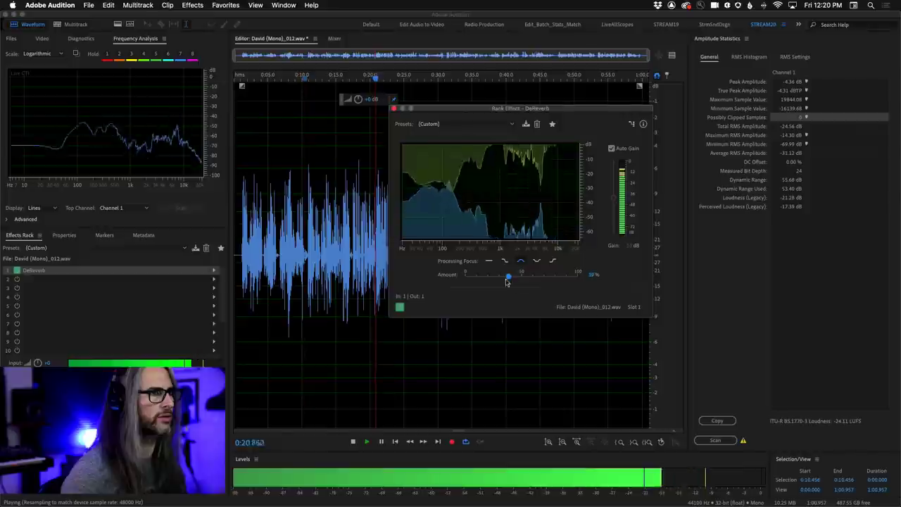
Step: Toggle the DeReverb effect's bypass during playback to compare the voice with and without it
{"action": "left_click", "coordinate": [400, 308]}
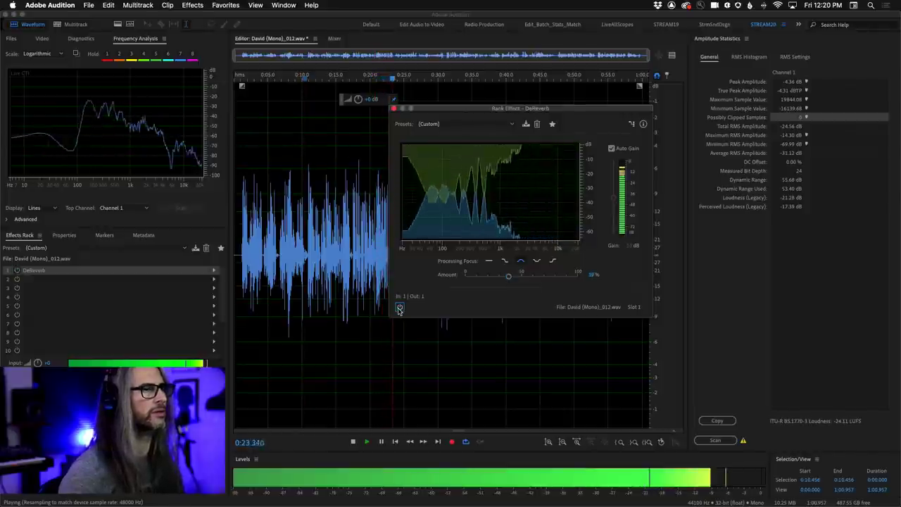
{"action": "left_click", "coordinate": [399, 308]}
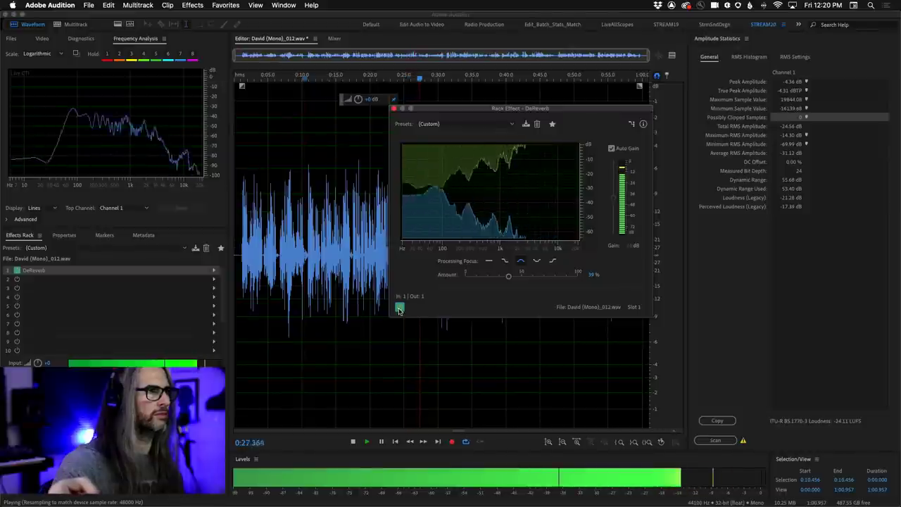
{"action": "left_click", "coordinate": [399, 308]}
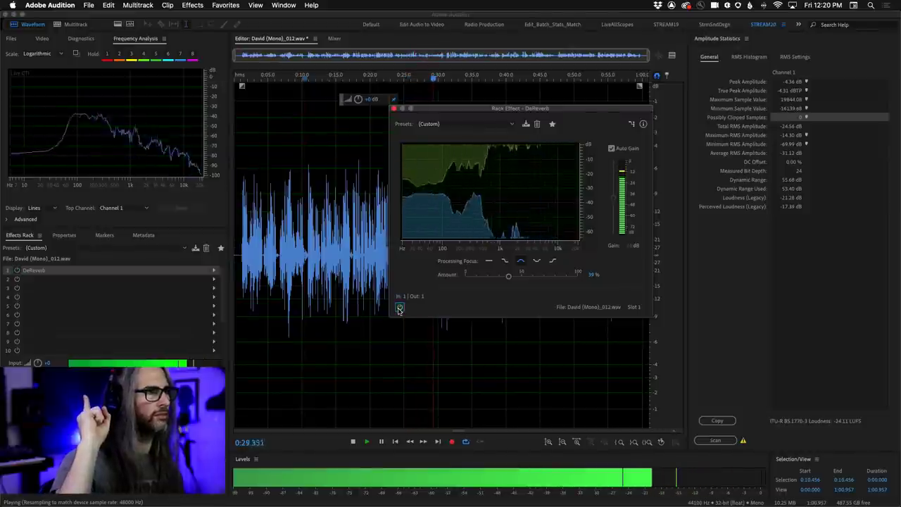
Step: Switch DeReverb back on to finish the comparison, and remove it from slot 1 of the effects rack
{"action": "left_click", "coordinate": [399, 307]}
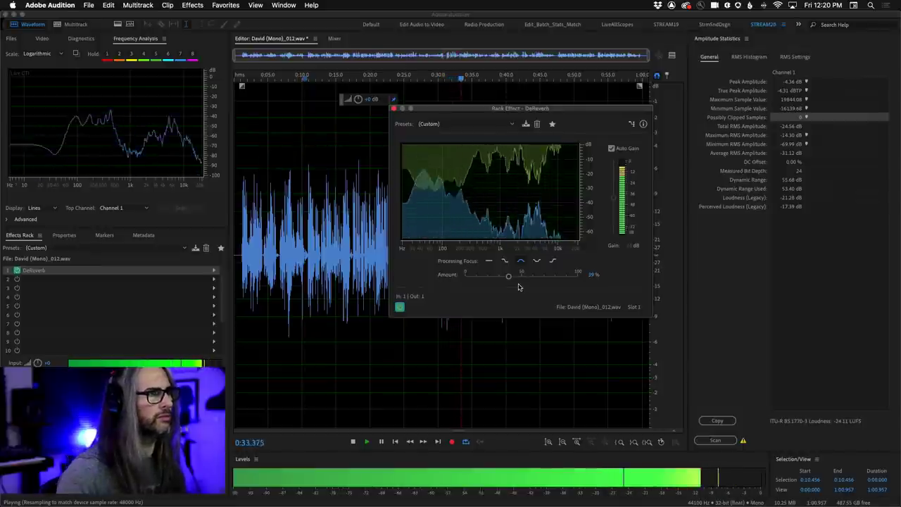
{"action": "key", "text": "space"}
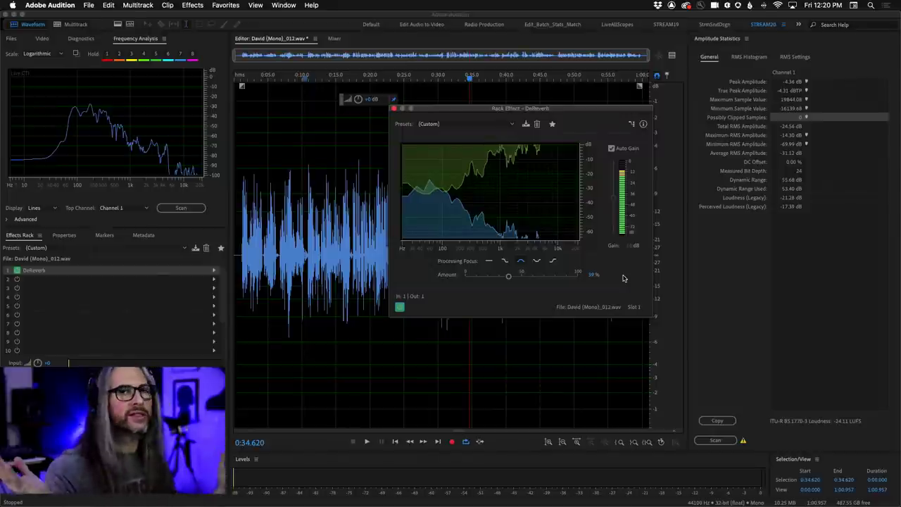
{"action": "left_click", "coordinate": [394, 108]}
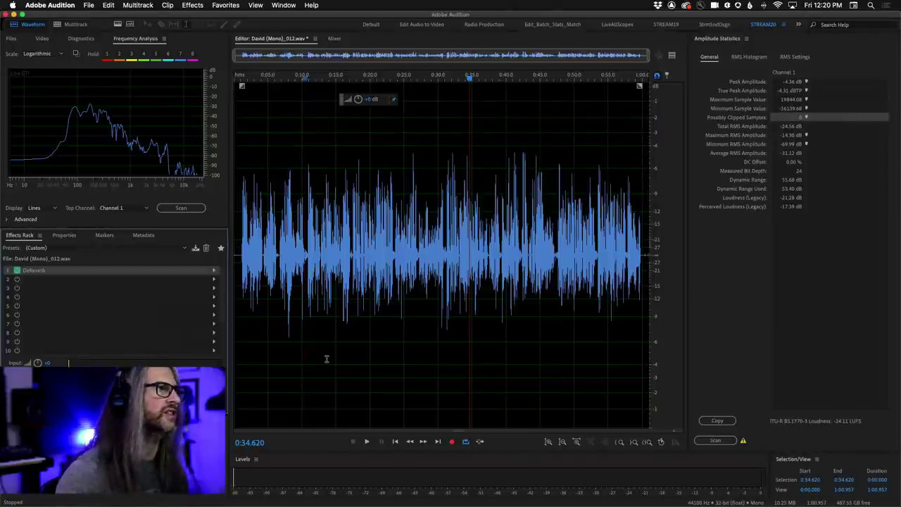
{"action": "left_click", "coordinate": [345, 330]}
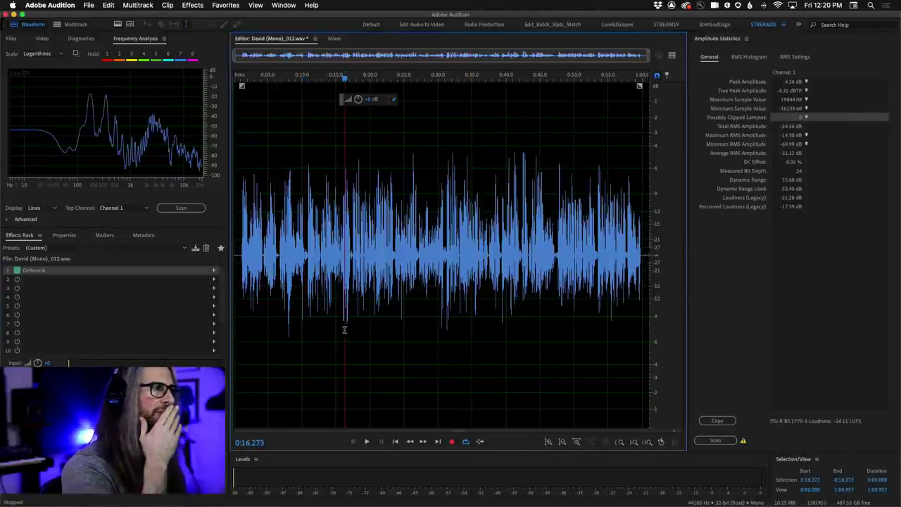
{"action": "left_click", "coordinate": [214, 273]}
{"action": "left_click", "coordinate": [242, 287]}
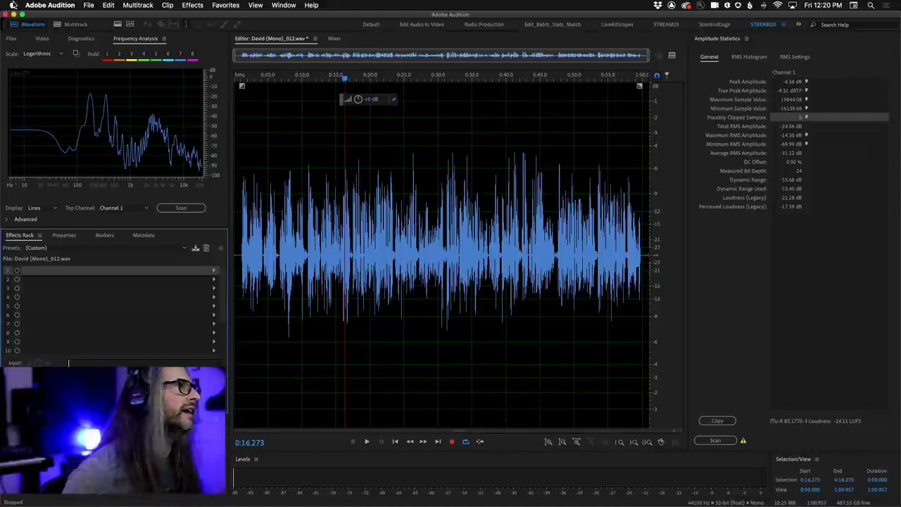
Step: Open the RawVOsamples.wav voice recording from the list of loaded files
{"action": "left_click", "coordinate": [11, 39]}
{"action": "left_click", "coordinate": [64, 167]}
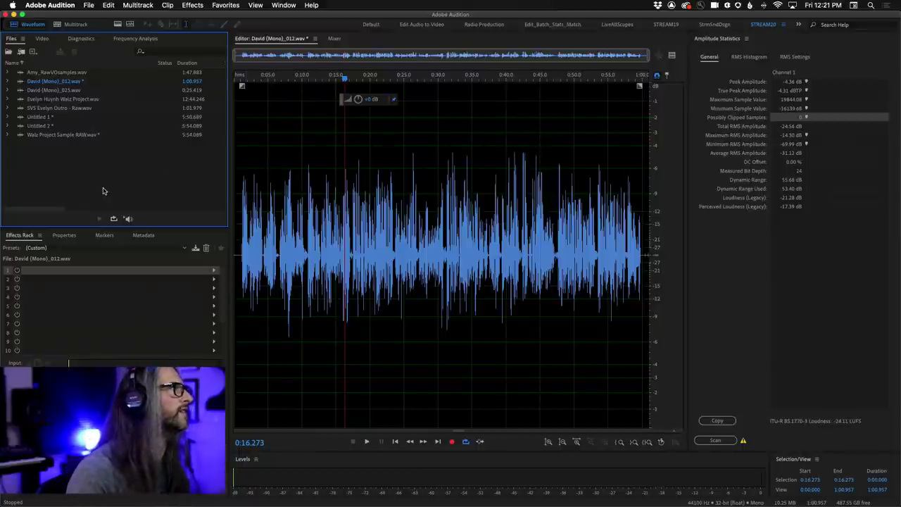
{"action": "double_click", "coordinate": [59, 73]}
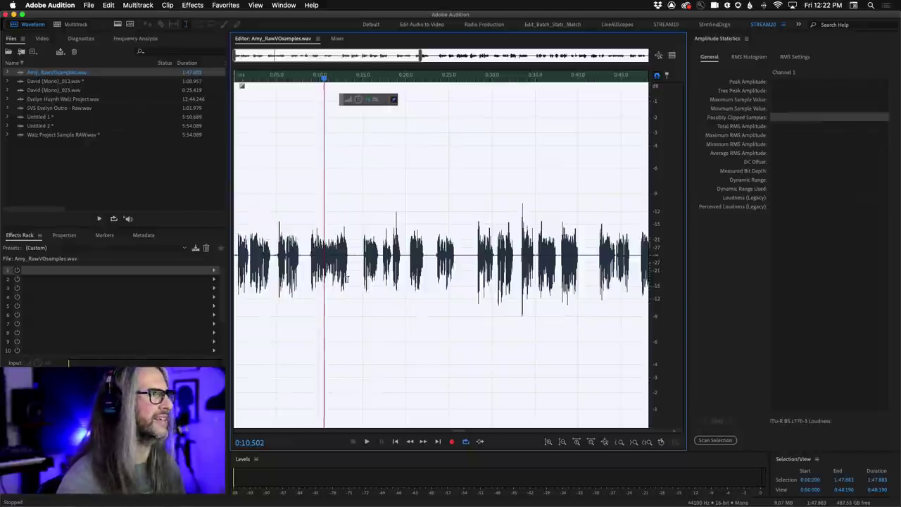
Step: Return the playhead to the start of the recording and scan the whole file's amplitude statistics
{"action": "left_click", "coordinate": [237, 238]}
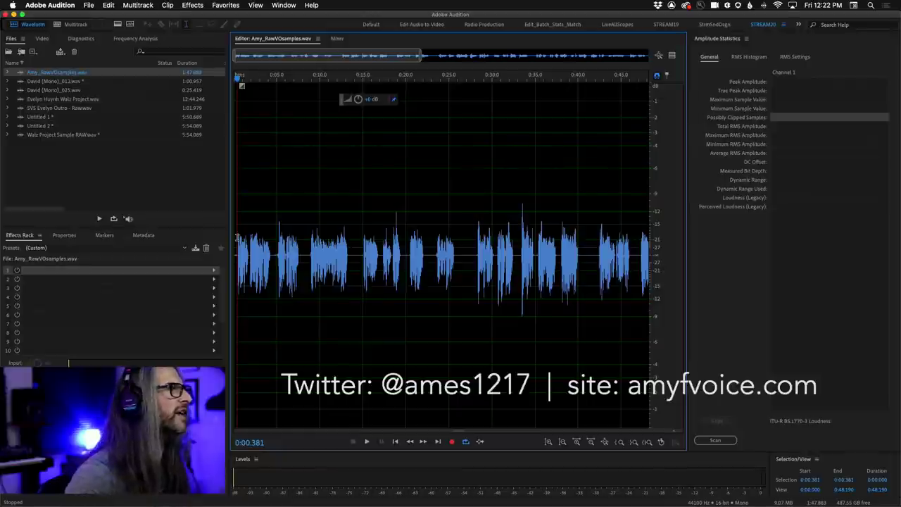
{"action": "left_click_drag", "start_coordinate": [239, 83], "coordinate": [228, 82]}
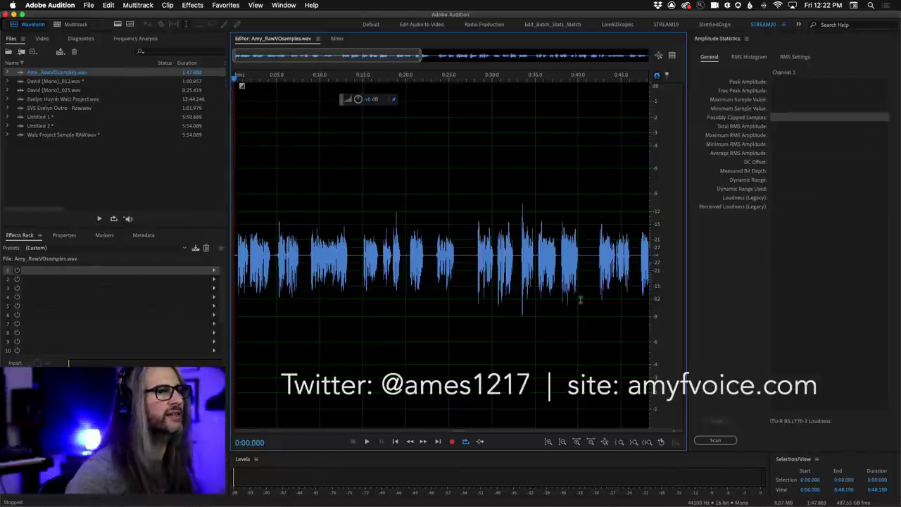
{"action": "left_click", "coordinate": [696, 441]}
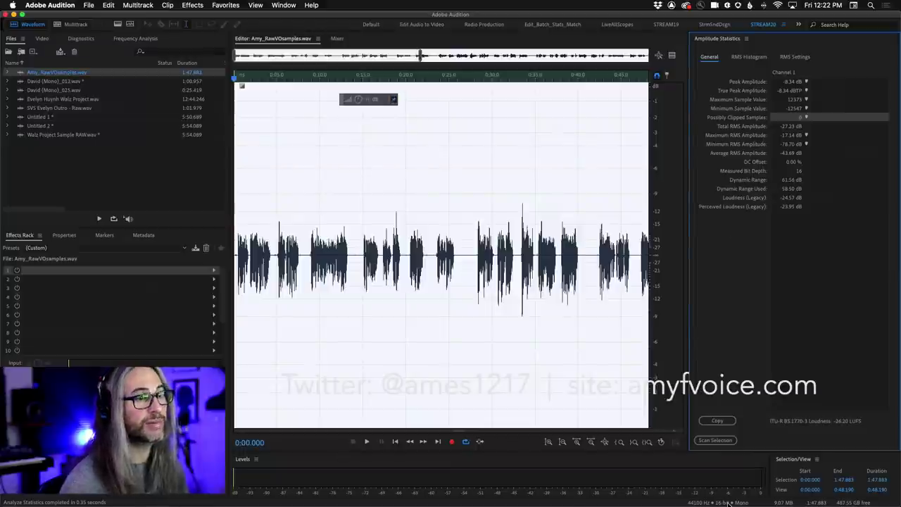
Step: Convert the recording's sample type to 44100 Hz, mono, with a bit depth of 32 bits
{"action": "left_click", "coordinate": [327, 331]}
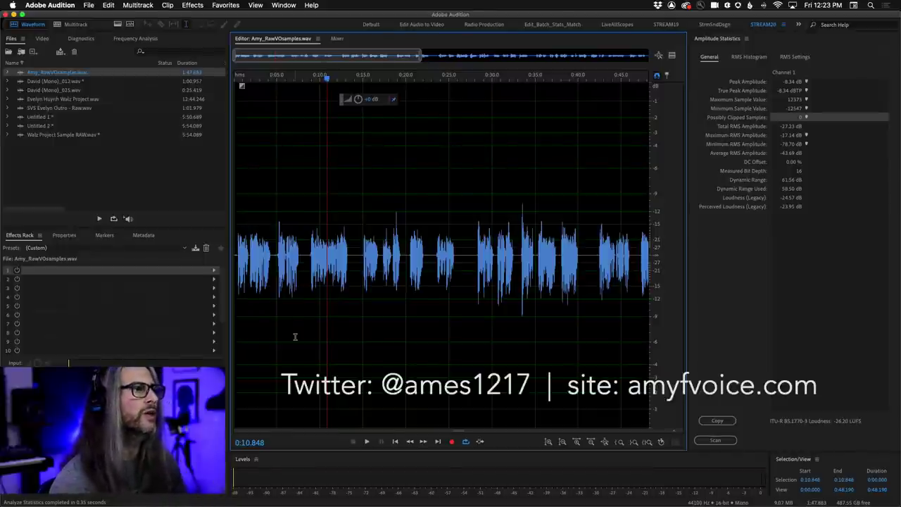
{"action": "left_click", "coordinate": [107, 5]}
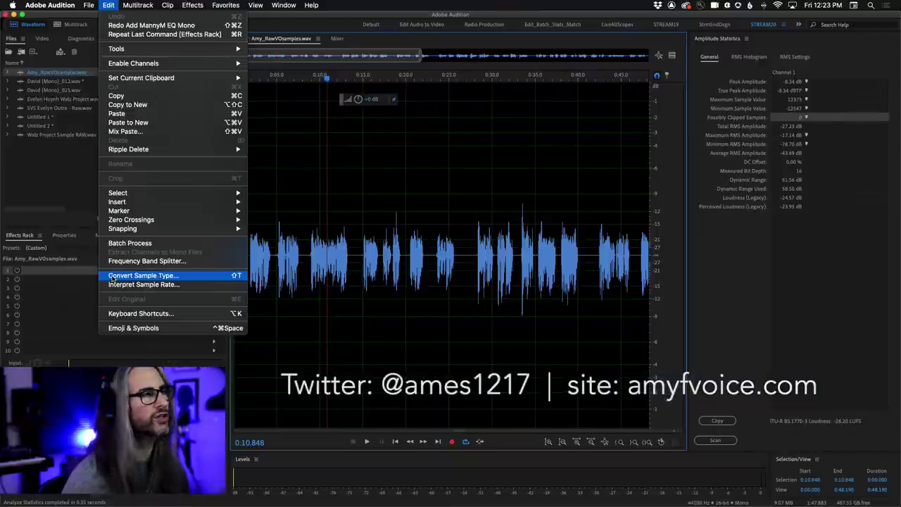
{"action": "left_click", "coordinate": [113, 279]}
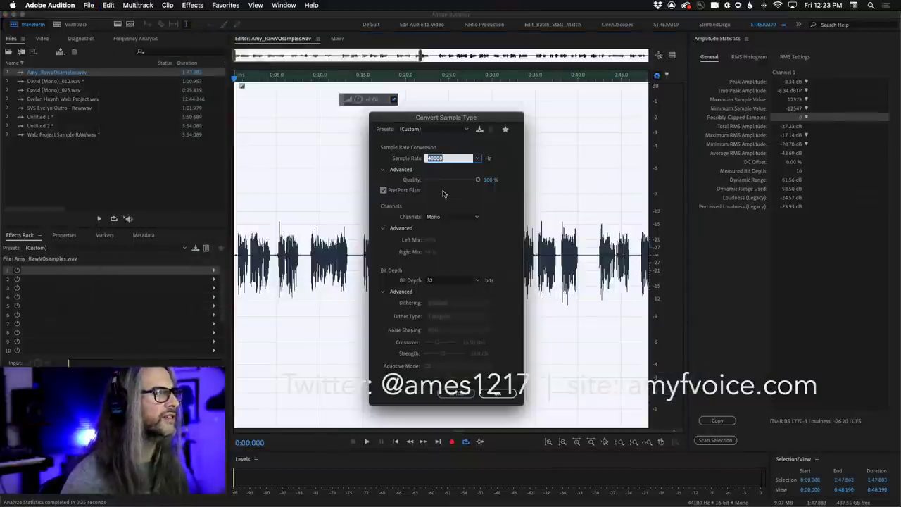
{"action": "left_click", "coordinate": [477, 158]}
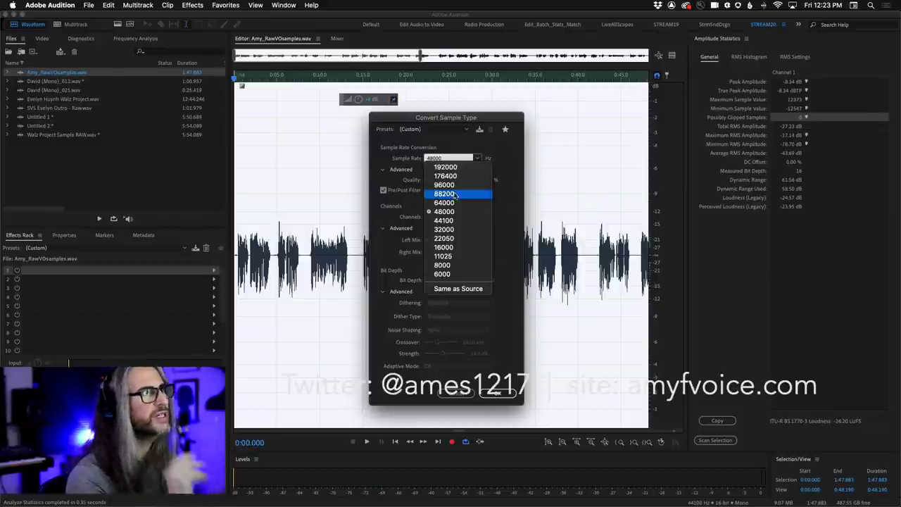
{"action": "left_click", "coordinate": [444, 220]}
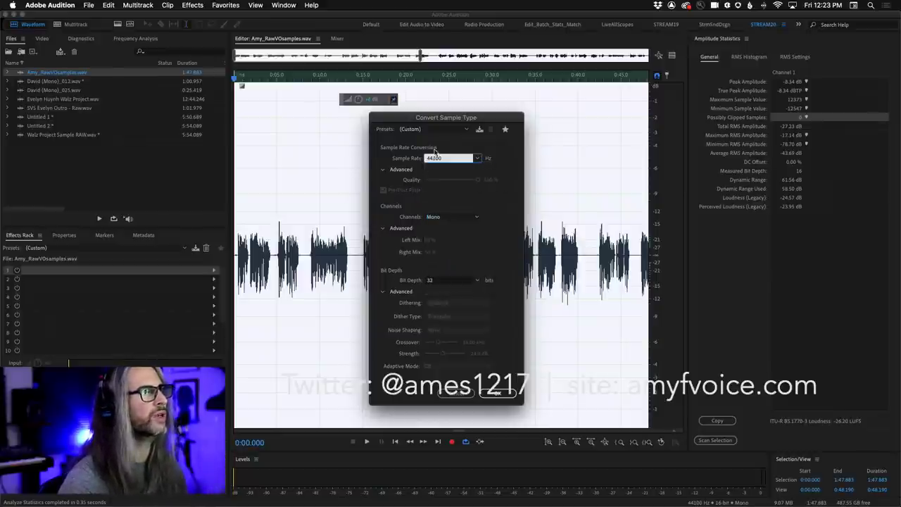
{"action": "left_click", "coordinate": [477, 280]}
{"action": "left_click", "coordinate": [468, 272]}
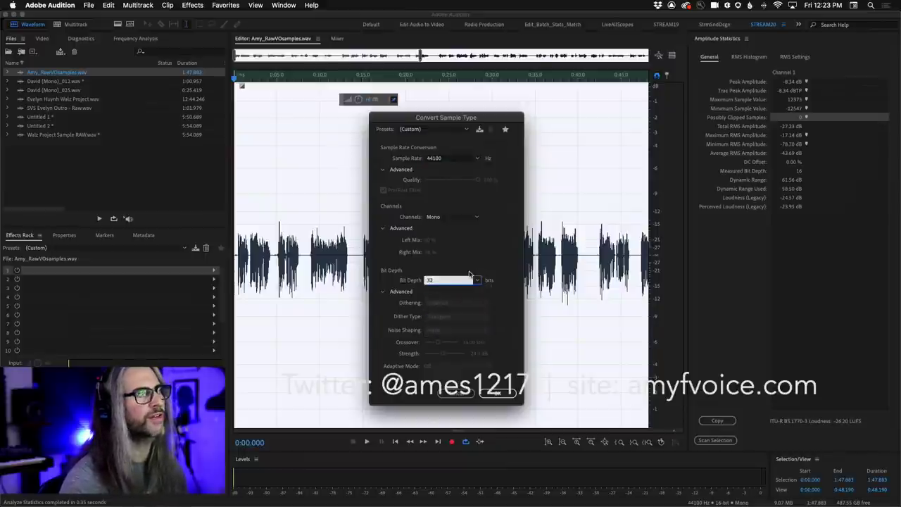
{"action": "left_click", "coordinate": [500, 393]}
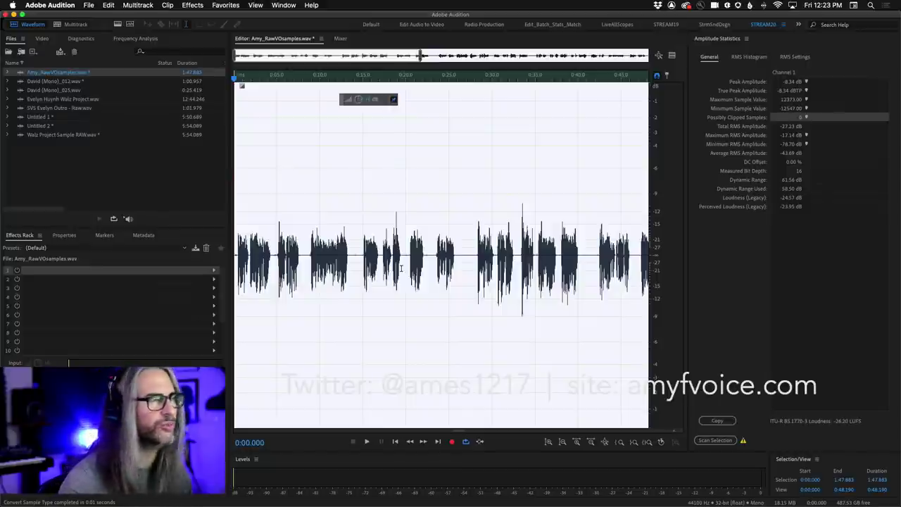
Step: Play the recording from the start and raise its overall gain during playback, stopping near the 22-second mark
{"action": "left_click", "coordinate": [334, 157]}
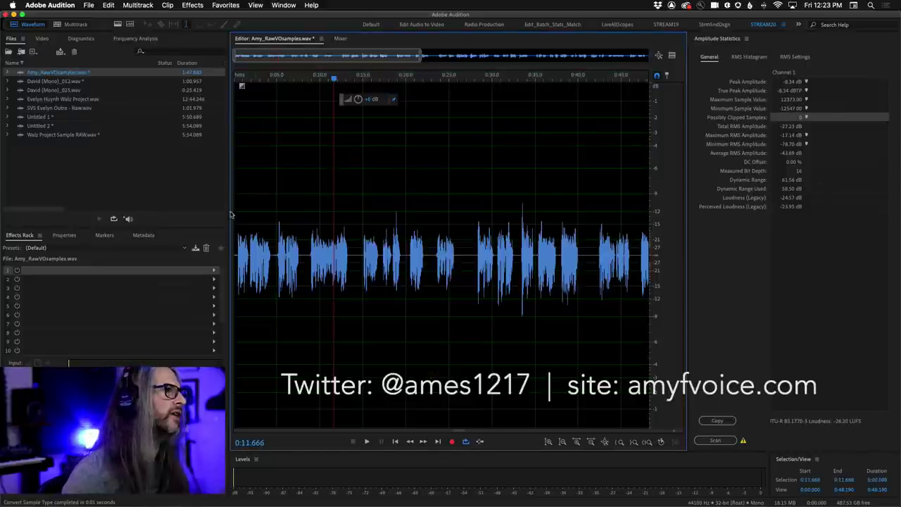
{"action": "left_click", "coordinate": [234, 224]}
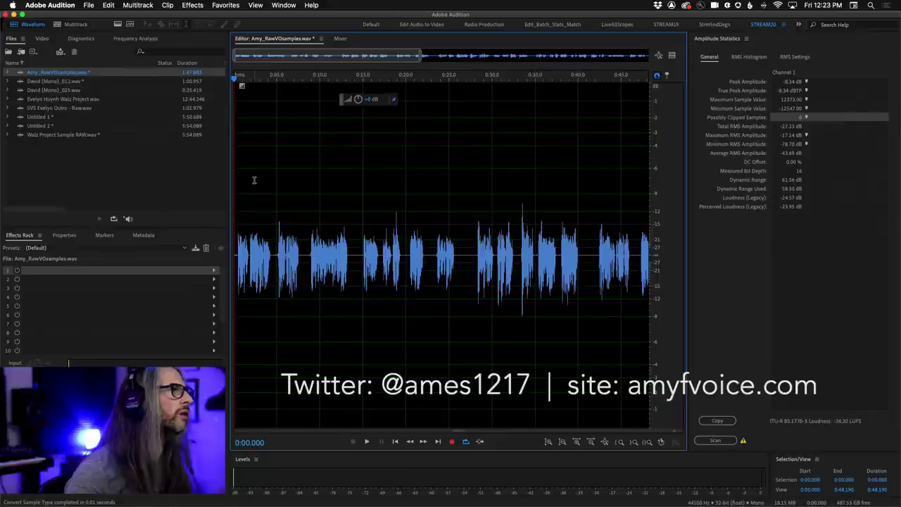
{"action": "key", "text": "space"}
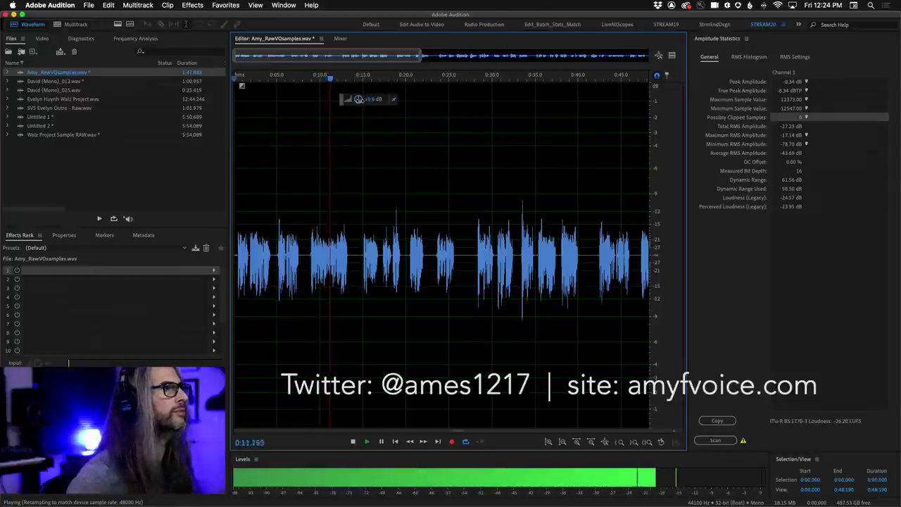
{"action": "left_click_drag", "start_coordinate": [358, 100], "coordinate": [372, 107]}
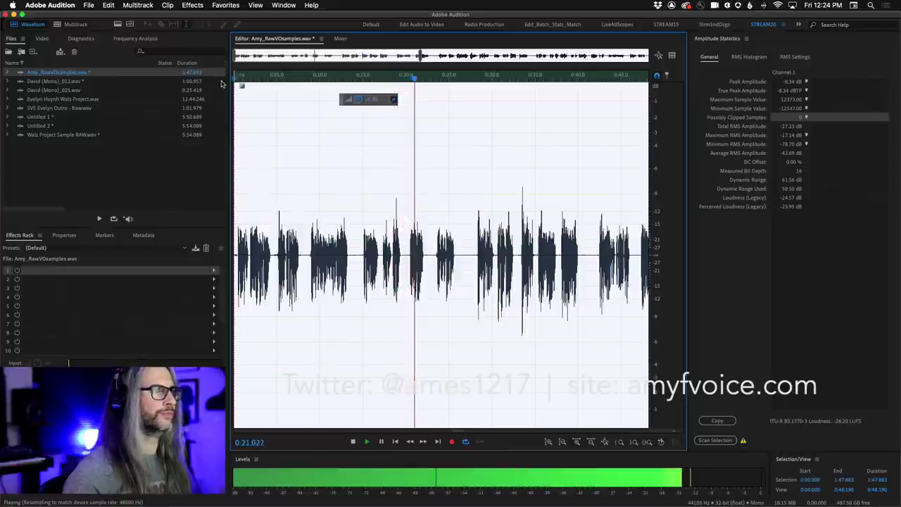
{"action": "key", "text": "space"}
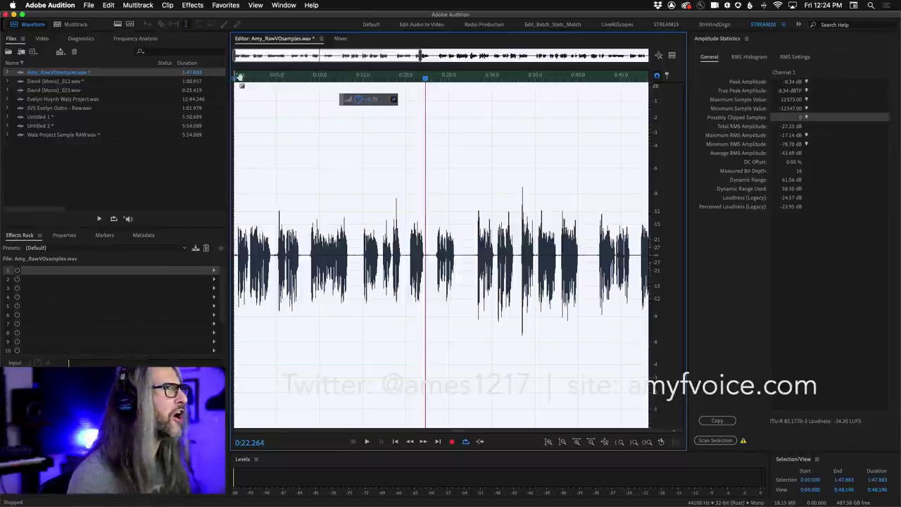
Step: Show the spectral frequency display and focus it on the low frequencies of the first 15 seconds
{"action": "left_click", "coordinate": [117, 24]}
{"action": "left_click", "coordinate": [319, 149]}
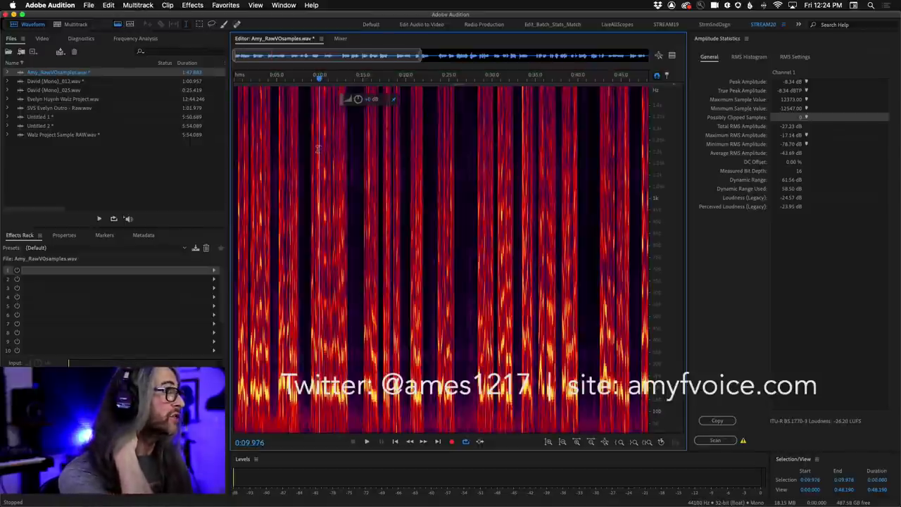
{"action": "scroll", "coordinate": [658, 242], "scroll_direction": "down", "scroll_amount": 2}
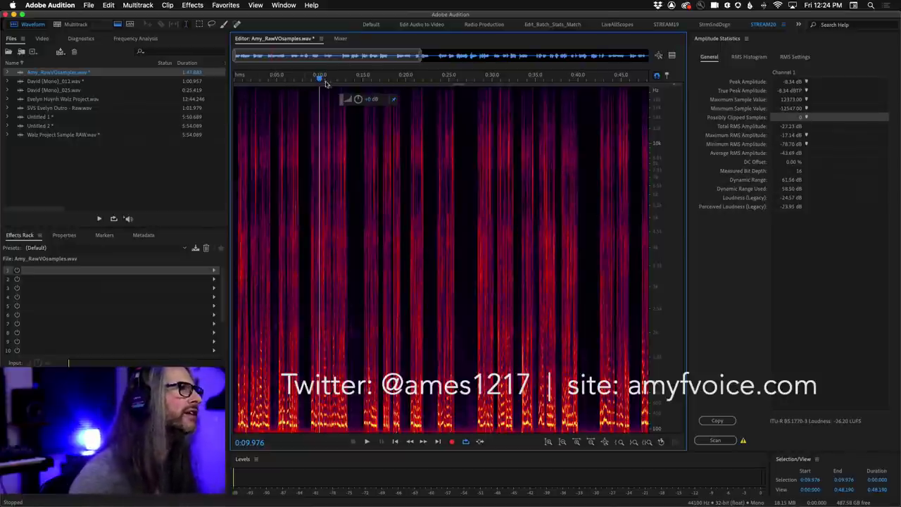
{"action": "left_click_drag", "start_coordinate": [366, 82], "coordinate": [190, 86]}
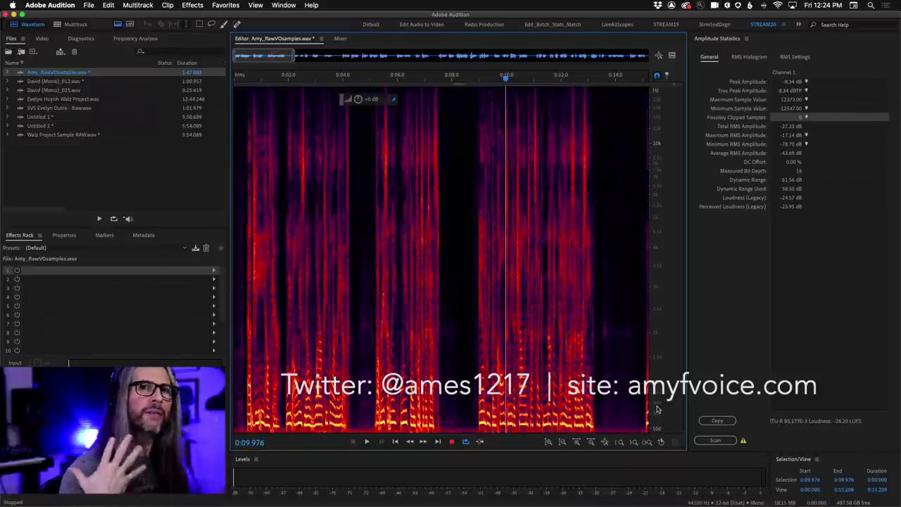
{"action": "scroll", "coordinate": [656, 409], "scroll_direction": "up", "scroll_amount": 3}
{"action": "mouse_move", "coordinate": [684, 497]}
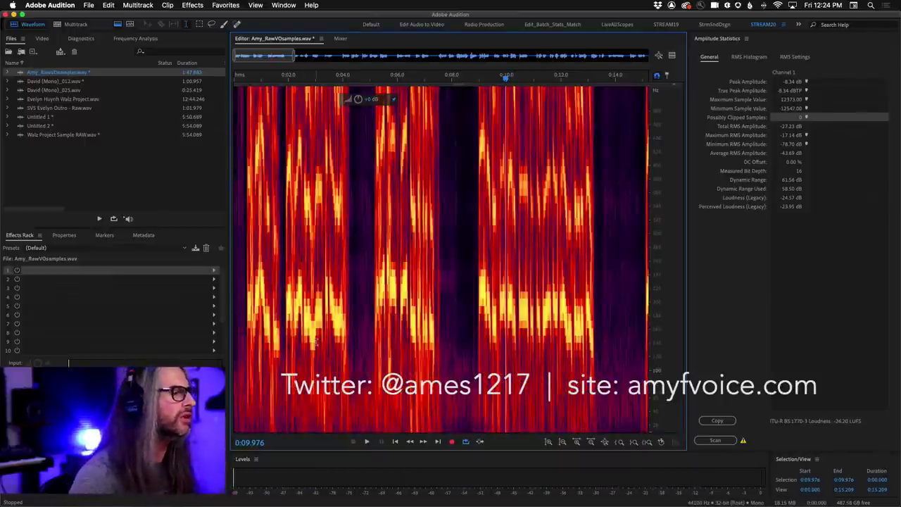
Step: Examine the low-frequency noise in the quiet gaps around 4, 8 and 14 seconds, and return to the full-length view
{"action": "left_click_drag", "start_coordinate": [354, 361], "coordinate": [371, 362]}
{"action": "key", "text": "space"}
{"action": "left_click_drag", "start_coordinate": [448, 338], "coordinate": [470, 338]}
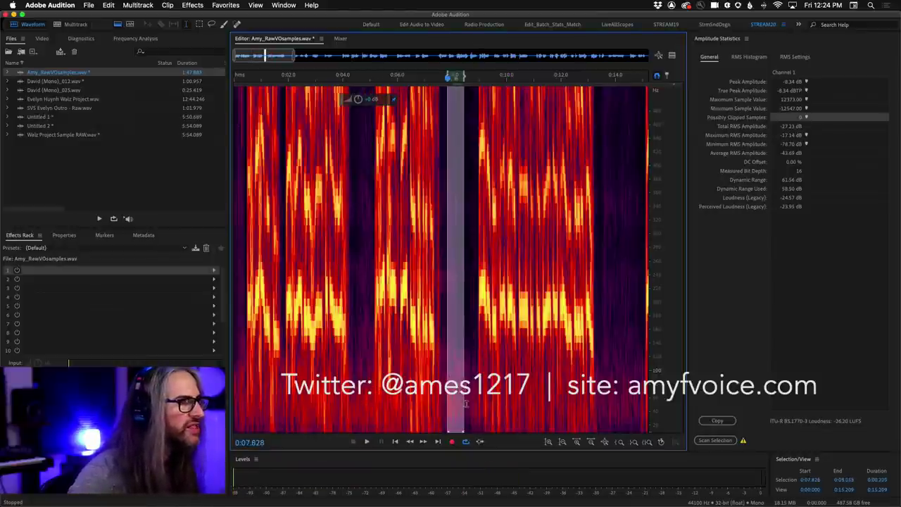
{"action": "left_click", "coordinate": [600, 363]}
{"action": "left_click_drag", "start_coordinate": [611, 369], "coordinate": [644, 369]}
{"action": "key", "text": "backslash"}
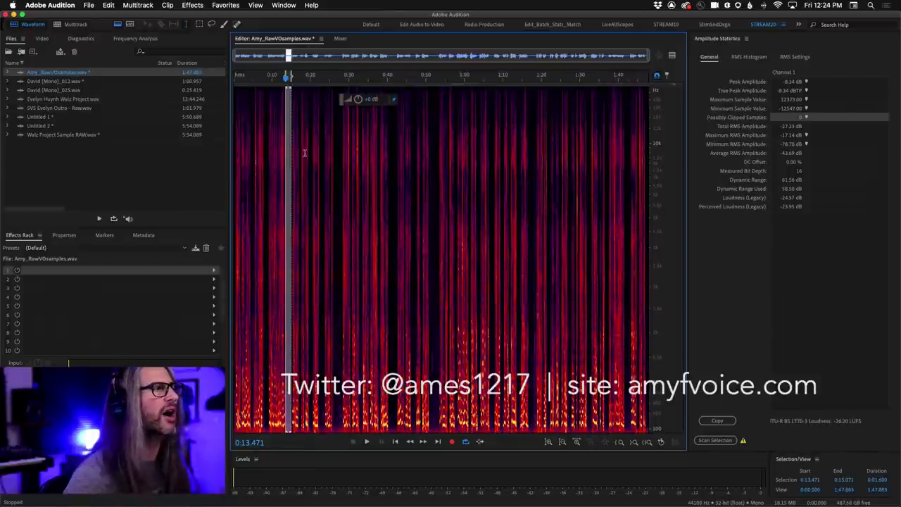
{"action": "left_click", "coordinate": [305, 154]}
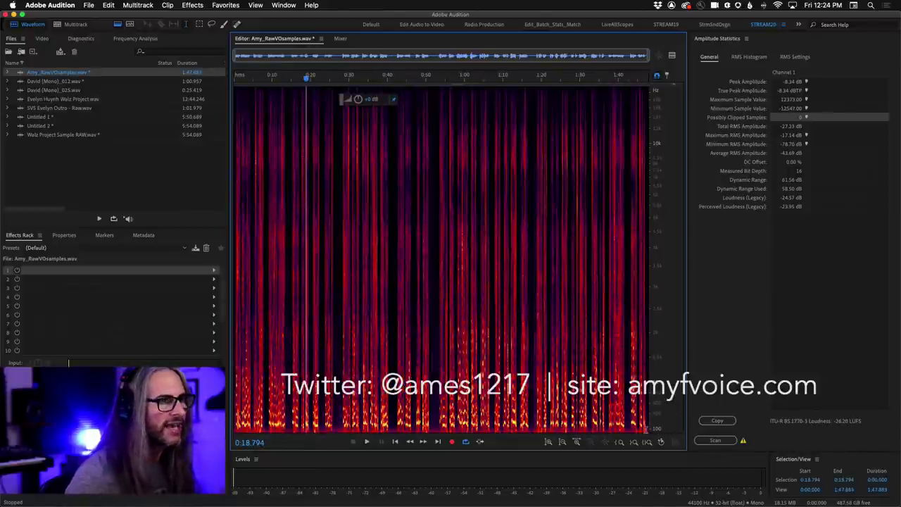
Step: Marquee-select the band below 100 Hz across nearly the whole recording and play only that selection for about three seconds
{"action": "left_click", "coordinate": [199, 24]}
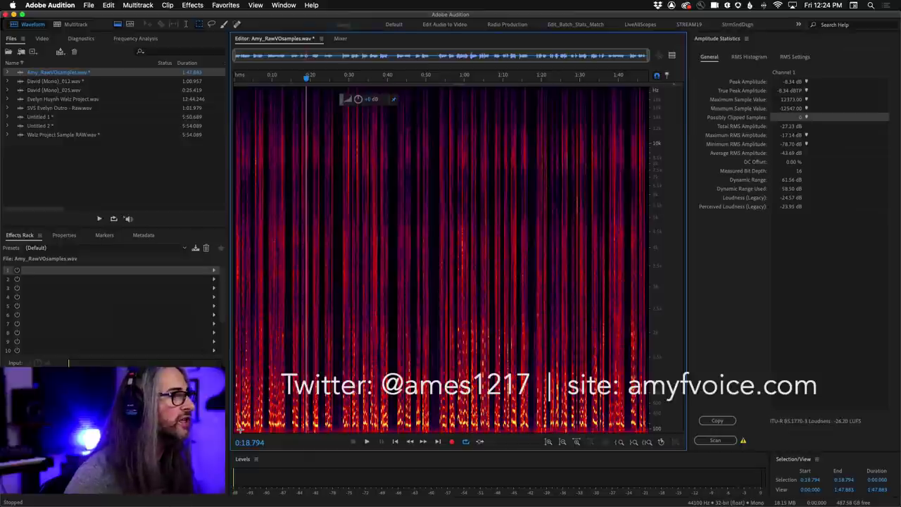
{"action": "left_click_drag", "start_coordinate": [237, 427], "coordinate": [655, 426]}
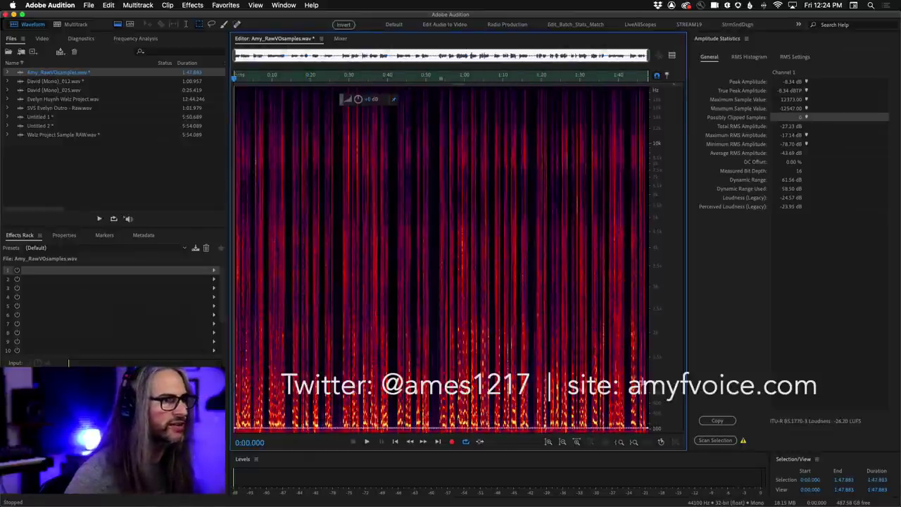
{"action": "scroll", "coordinate": [655, 395], "scroll_direction": "up", "scroll_amount": 3}
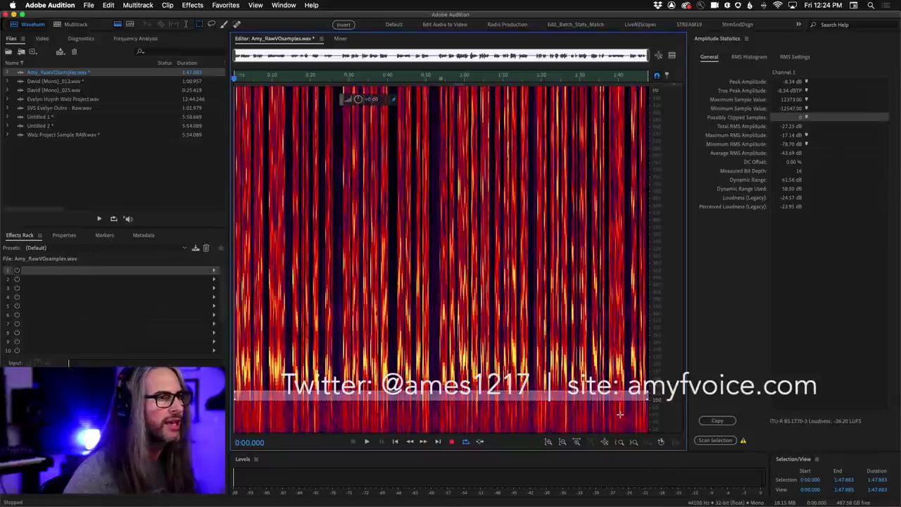
{"action": "left_click_drag", "start_coordinate": [584, 411], "coordinate": [583, 414]}
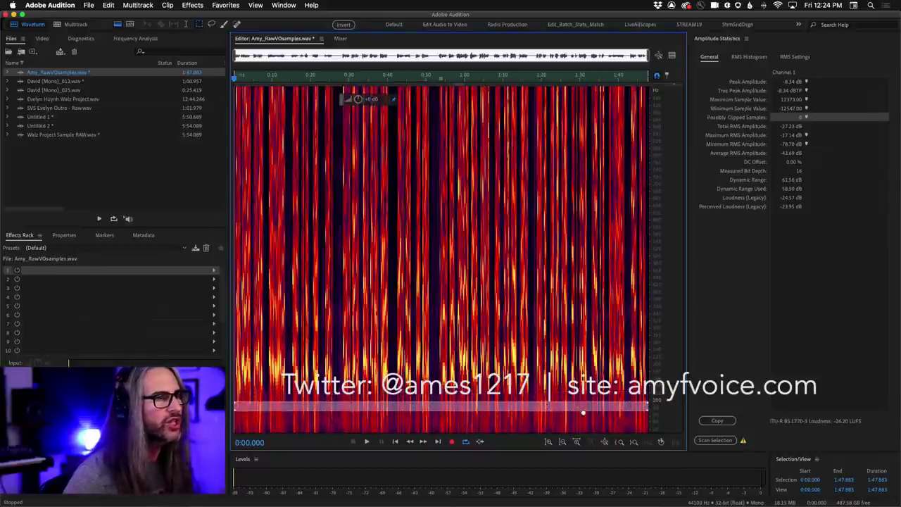
{"action": "left_click_drag", "start_coordinate": [643, 407], "coordinate": [234, 431]}
{"action": "key", "text": "space"}
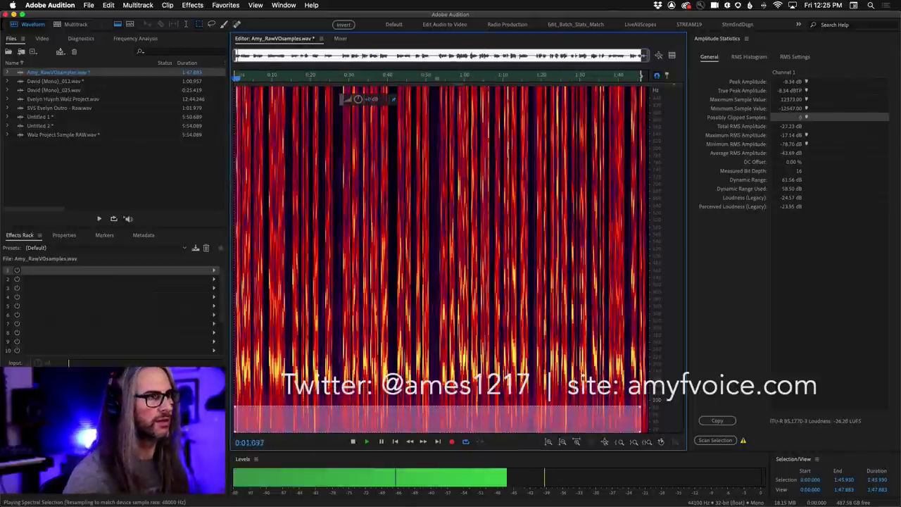
{"action": "key", "text": "space"}
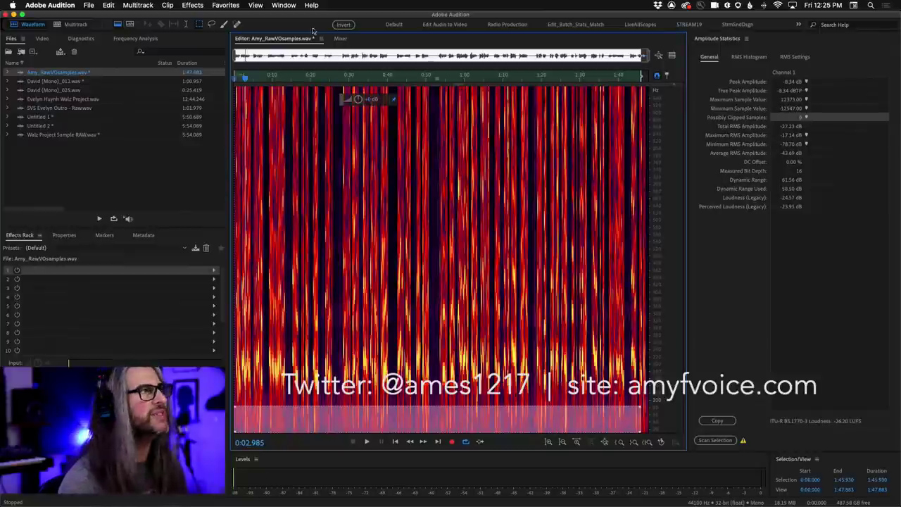
Step: Clear the selection, open the FFT Filter for the whole recording and load its Kill The Mic Rumble preset
{"action": "left_click", "coordinate": [298, 166]}
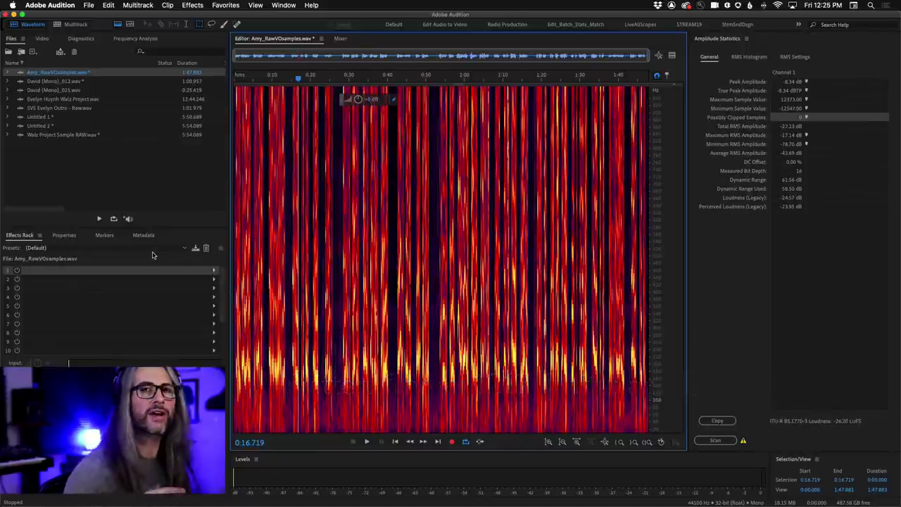
{"action": "left_click", "coordinate": [202, 5]}
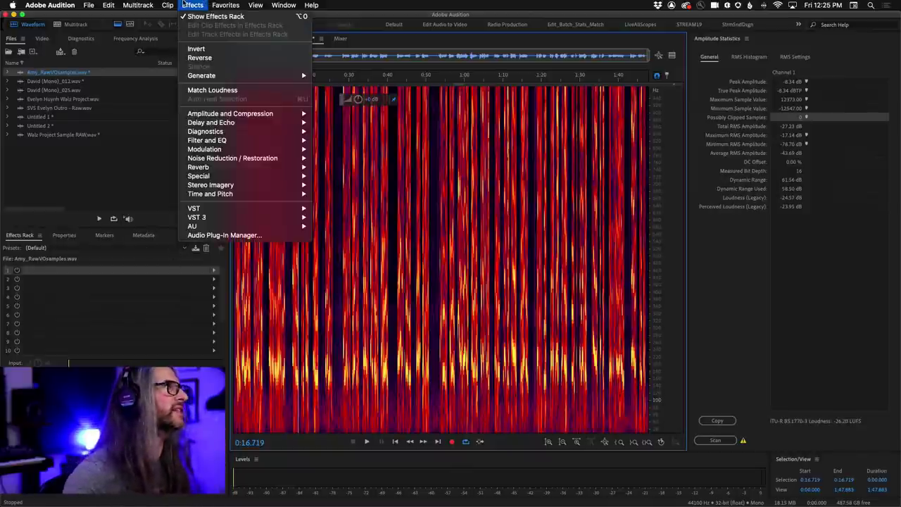
{"action": "mouse_move", "coordinate": [262, 142]}
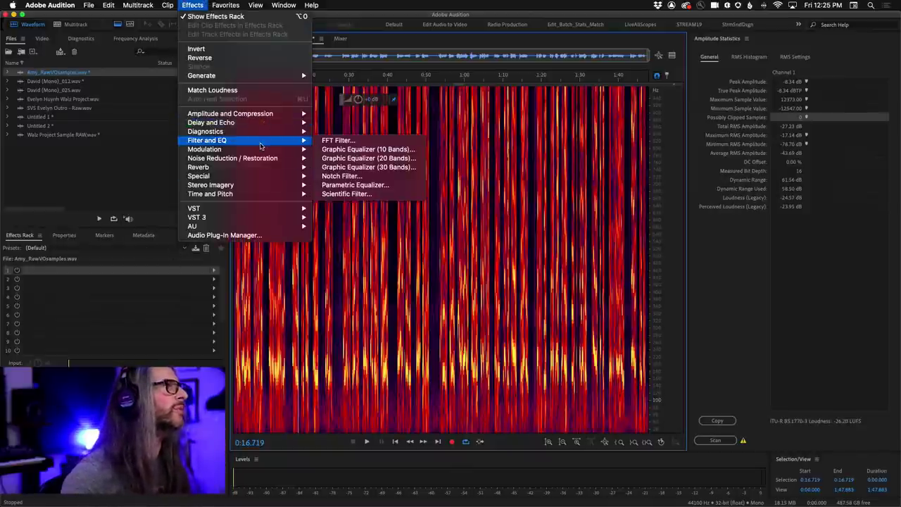
{"action": "left_click", "coordinate": [386, 143]}
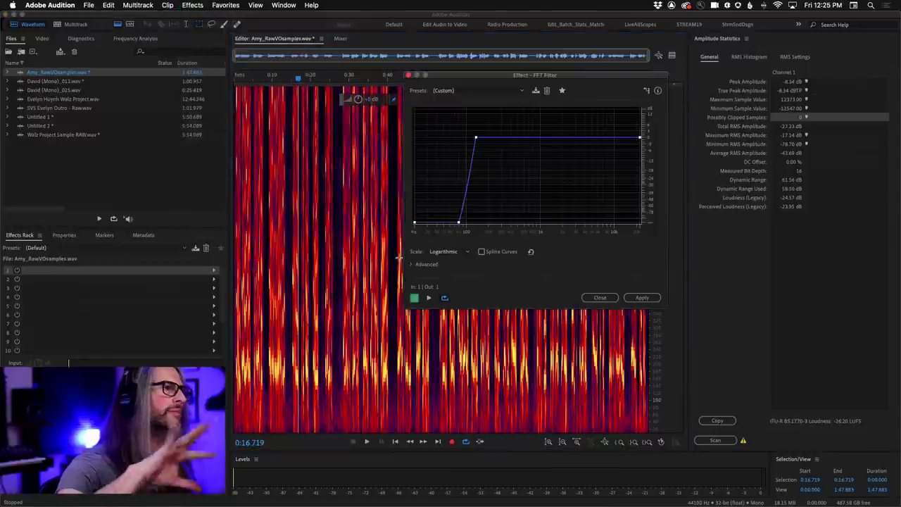
{"action": "left_click", "coordinate": [479, 91]}
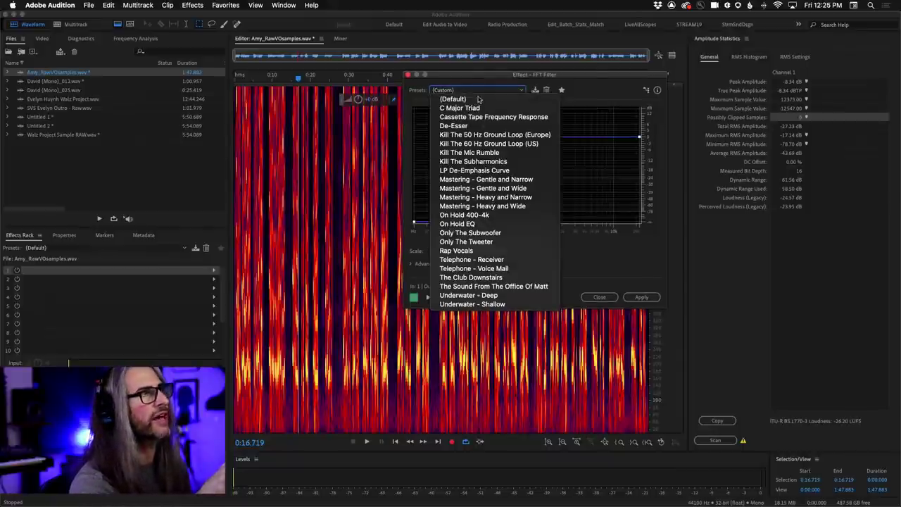
{"action": "left_click", "coordinate": [518, 153]}
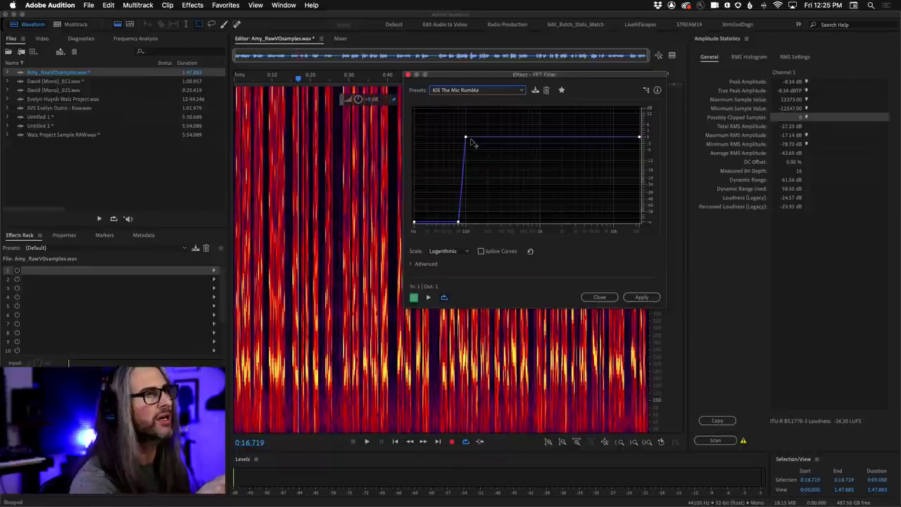
Step: Move the filter curve's upper cutoff point to about 122 Hz near 0 dB and apply the FFT Filter
{"action": "mouse_move", "coordinate": [467, 141]}
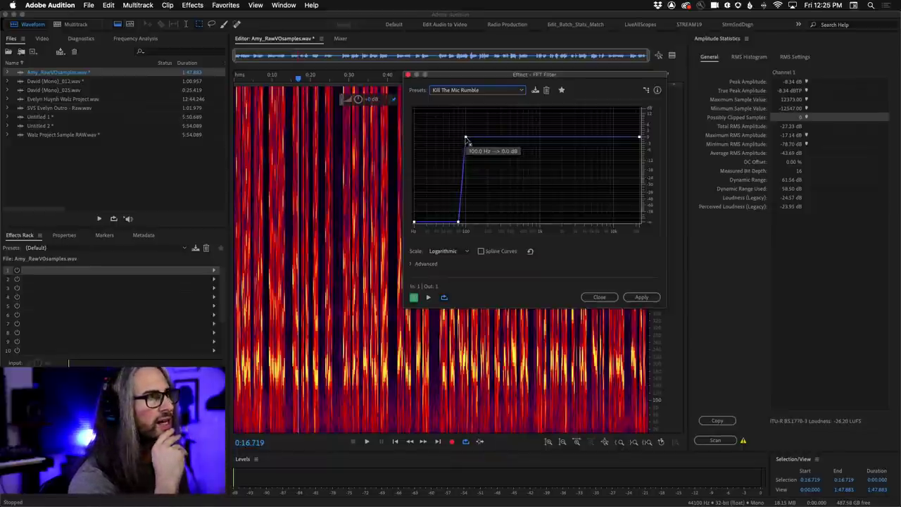
{"action": "left_click_drag", "start_coordinate": [467, 141], "coordinate": [473, 139]}
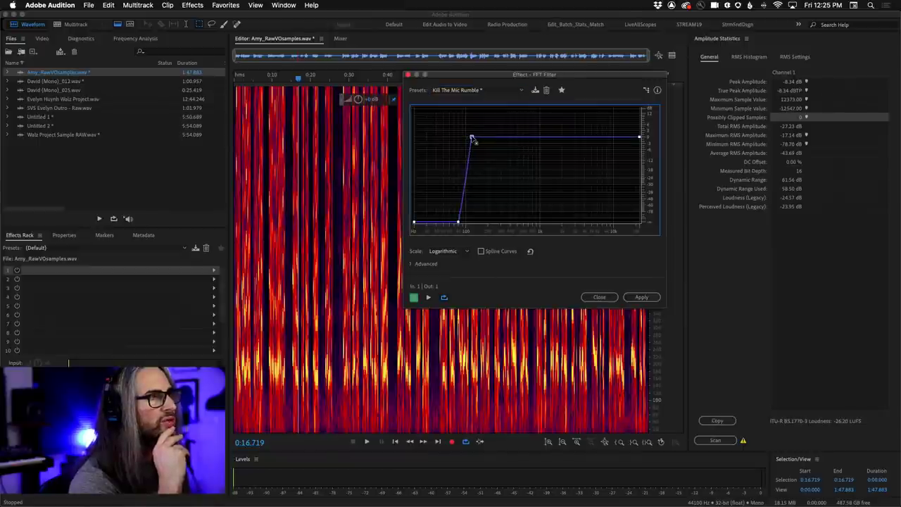
{"action": "mouse_move", "coordinate": [474, 139]}
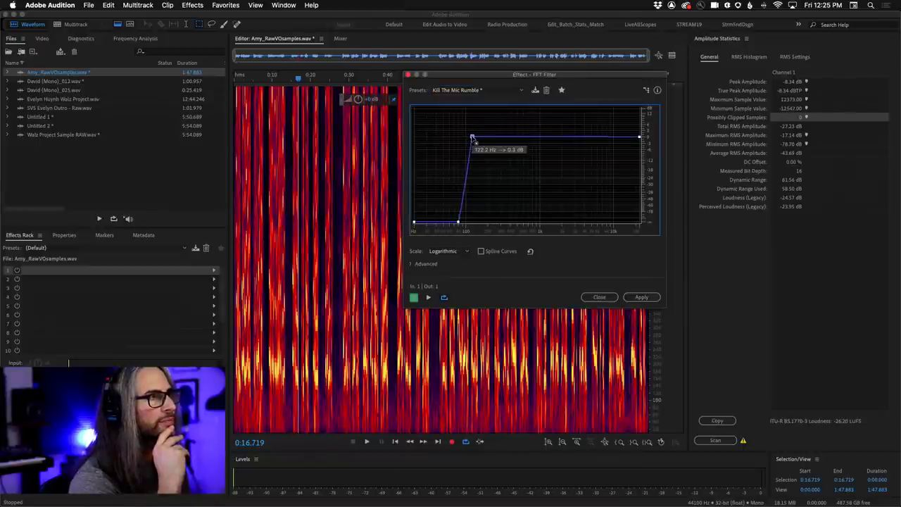
{"action": "mouse_move", "coordinate": [460, 225]}
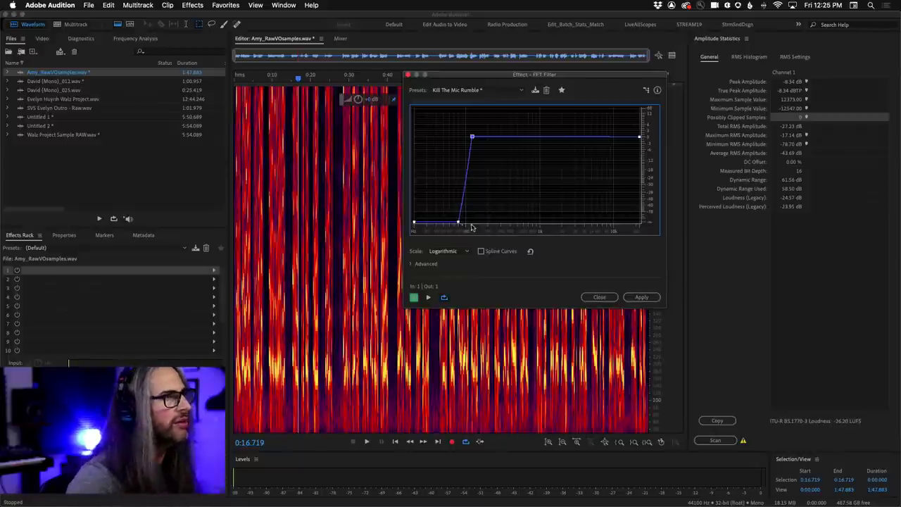
{"action": "left_click", "coordinate": [641, 298]}
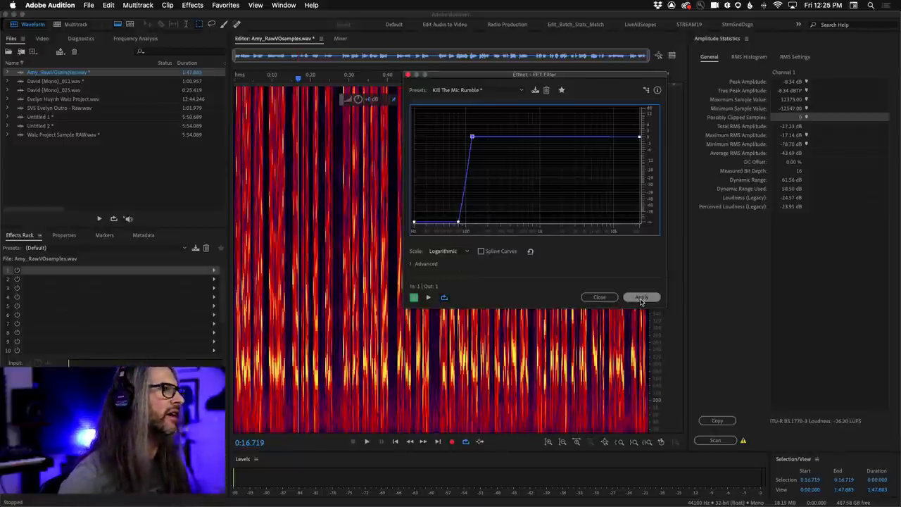
Step: Focus on the first 22 seconds of the filtered recording and play it from the start, stopping near the 13-second mark
{"action": "left_click", "coordinate": [259, 408]}
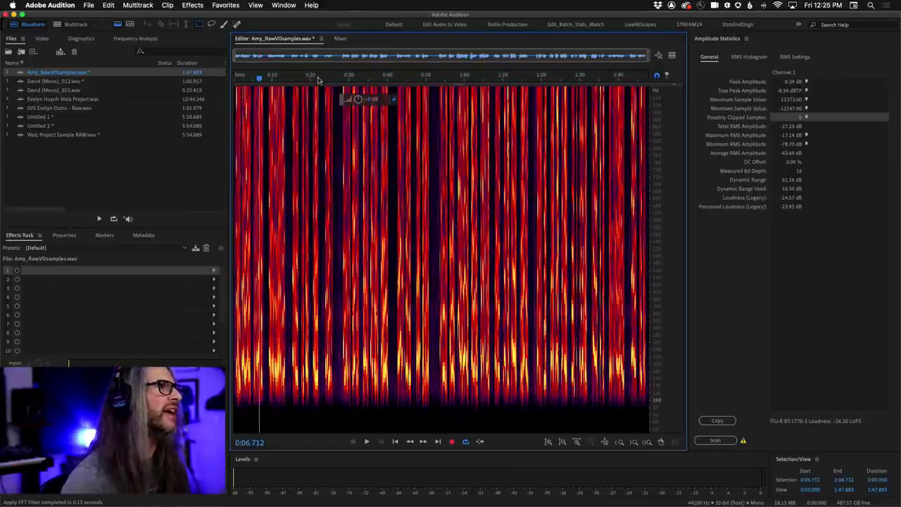
{"action": "left_click_drag", "start_coordinate": [319, 79], "coordinate": [236, 77]}
{"action": "left_click", "coordinate": [237, 134]}
{"action": "key", "text": "space"}
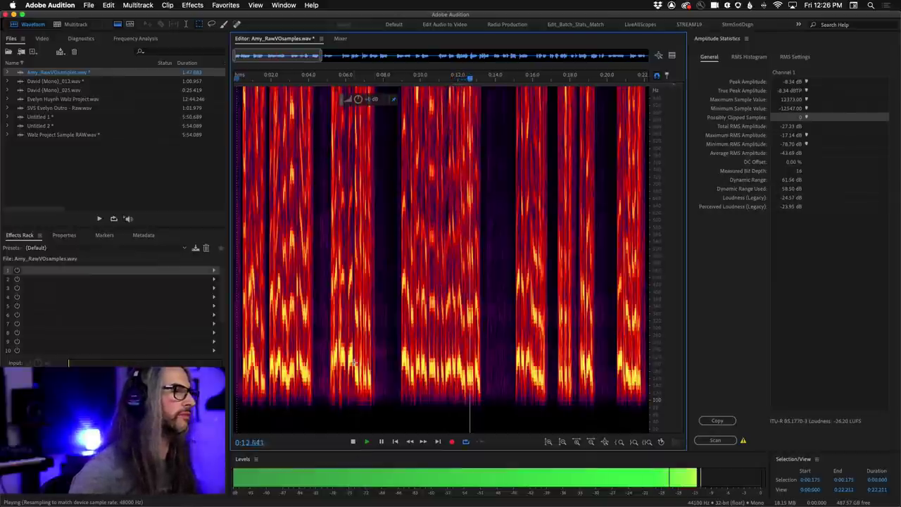
{"action": "key", "text": "space"}
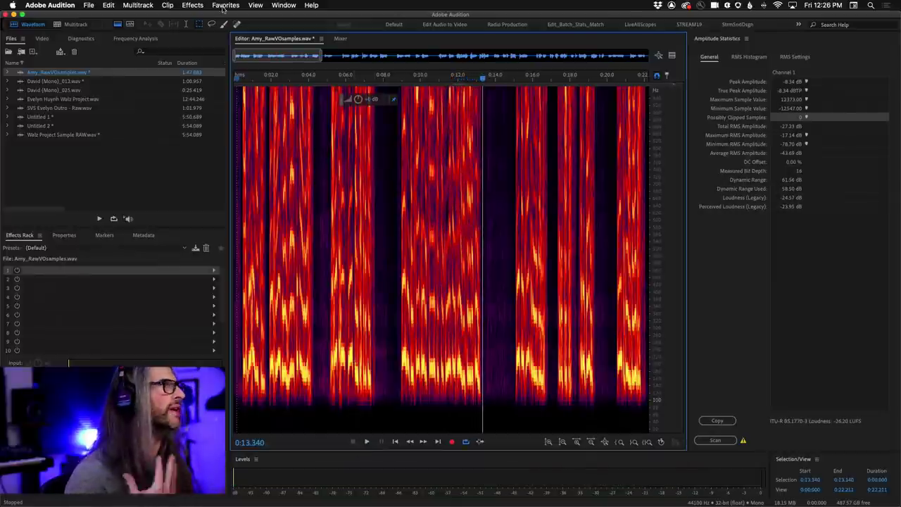
Step: Open the Waves MannyM EQ Mono effect for the recording and bring its window fully into view
{"action": "left_click", "coordinate": [193, 5]}
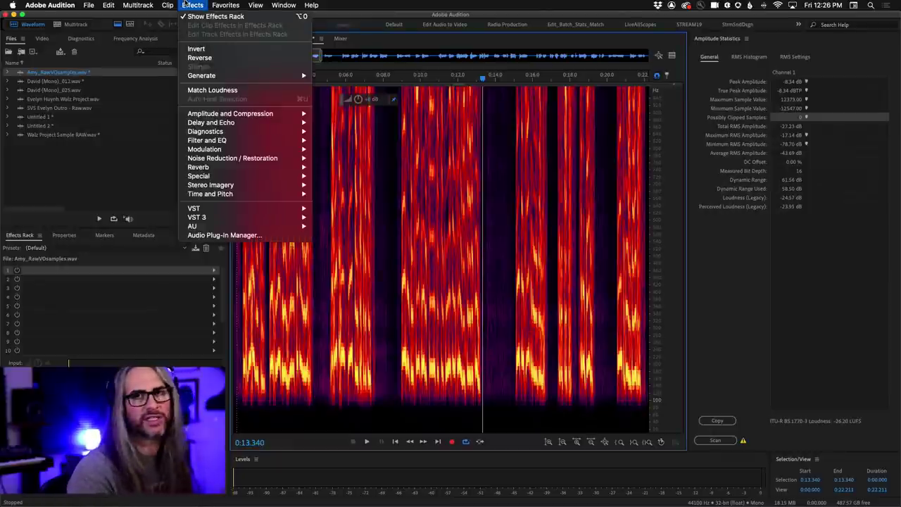
{"action": "mouse_move", "coordinate": [219, 218]}
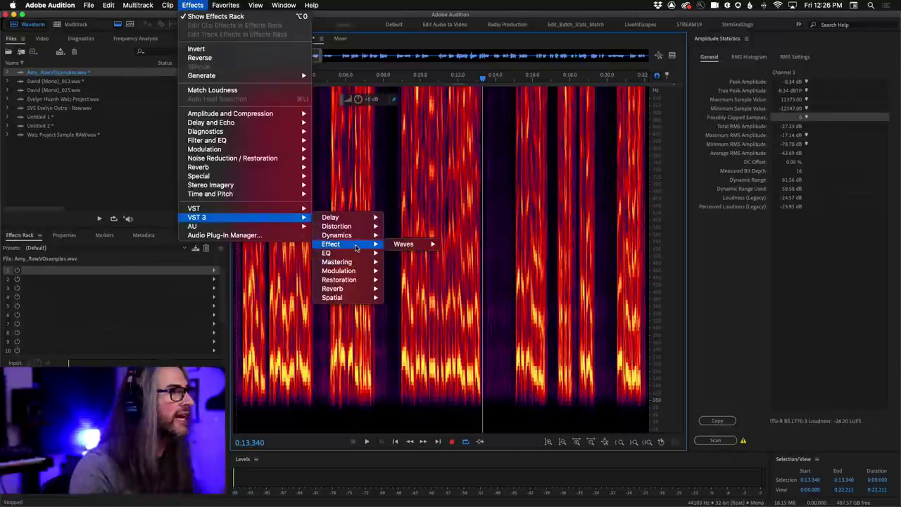
{"action": "mouse_move", "coordinate": [359, 252]}
{"action": "mouse_move", "coordinate": [431, 258]}
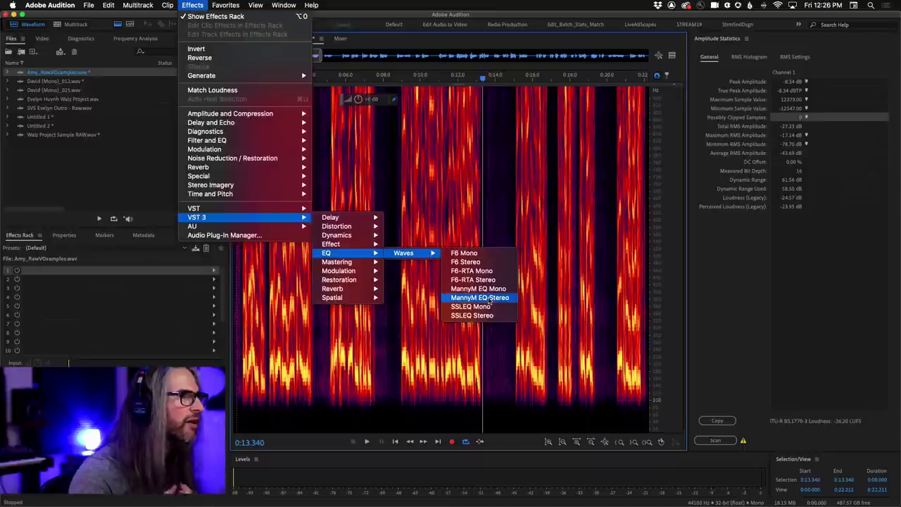
{"action": "left_click", "coordinate": [481, 291]}
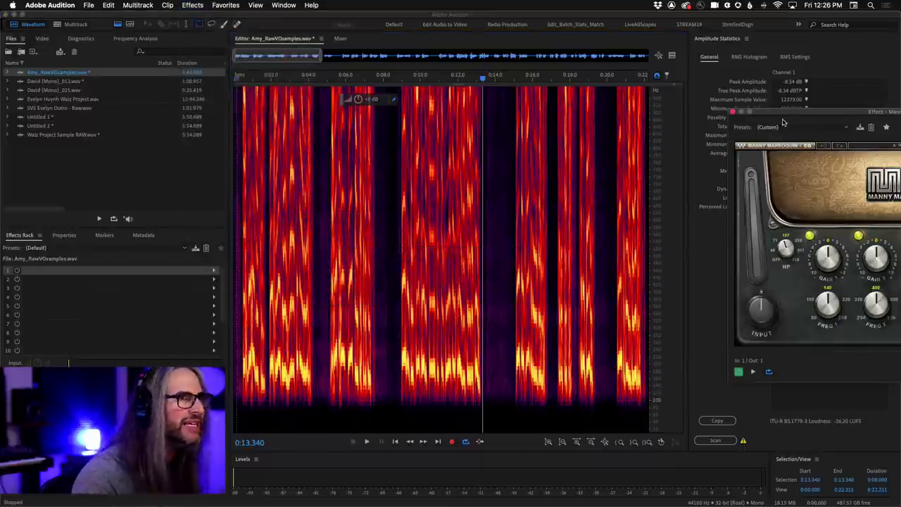
{"action": "left_click_drag", "start_coordinate": [797, 117], "coordinate": [302, 99]}
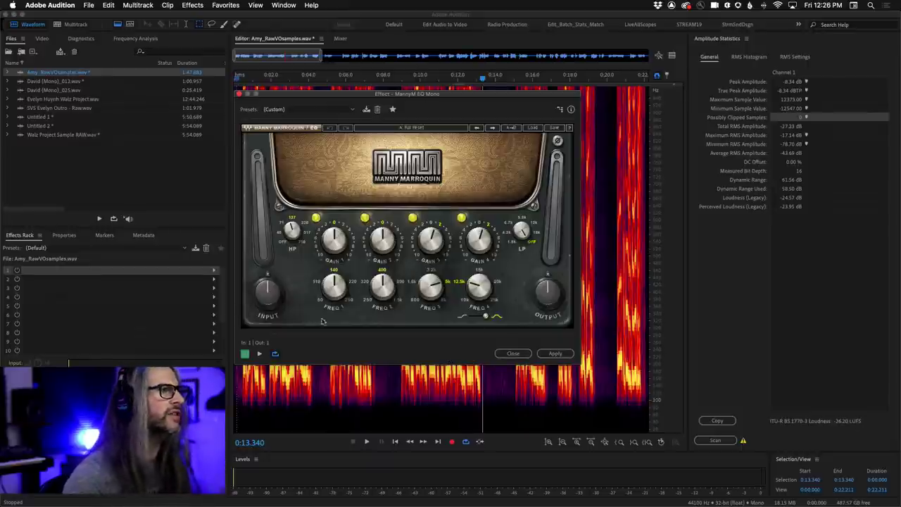
Step: Preview the MannyM EQ Mono effect, compare it briefly with the bypassed sound, and apply it to the recording
{"action": "left_click", "coordinate": [257, 355]}
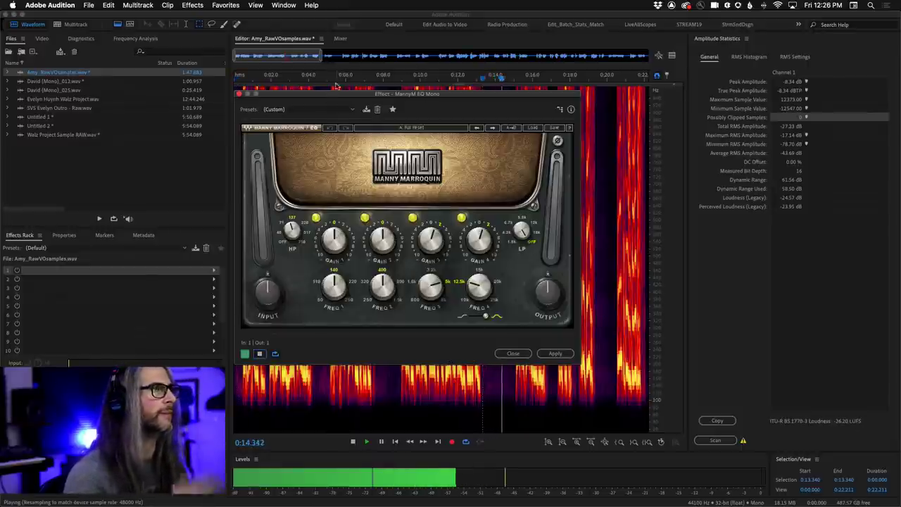
{"action": "left_click", "coordinate": [245, 354]}
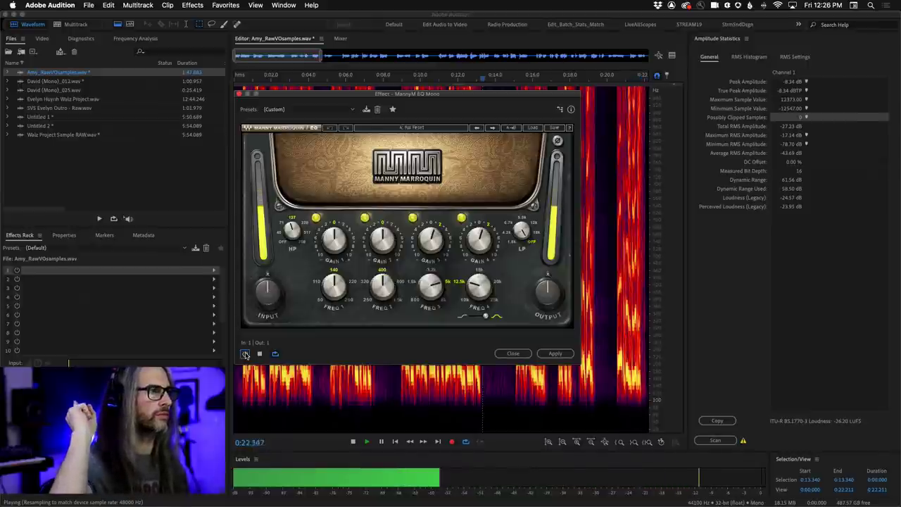
{"action": "left_click", "coordinate": [245, 354]}
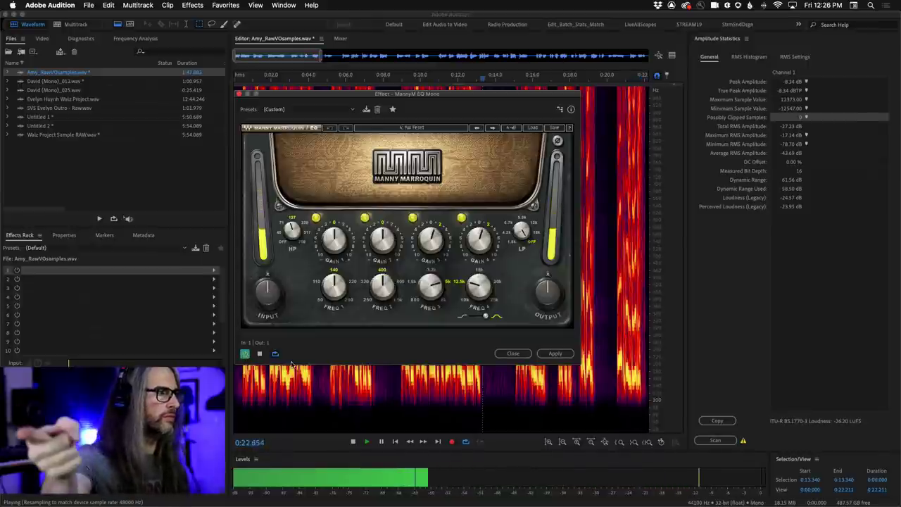
{"action": "left_click", "coordinate": [555, 354]}
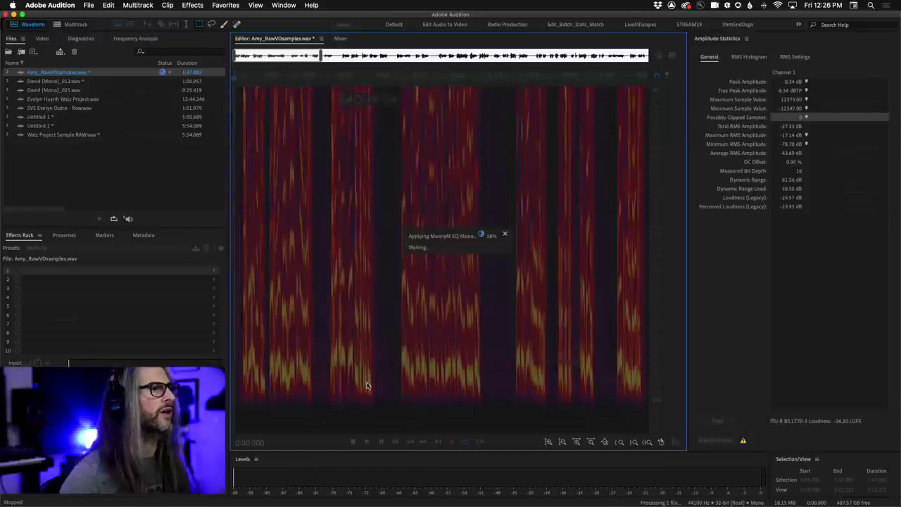
{"action": "left_click", "coordinate": [389, 327]}
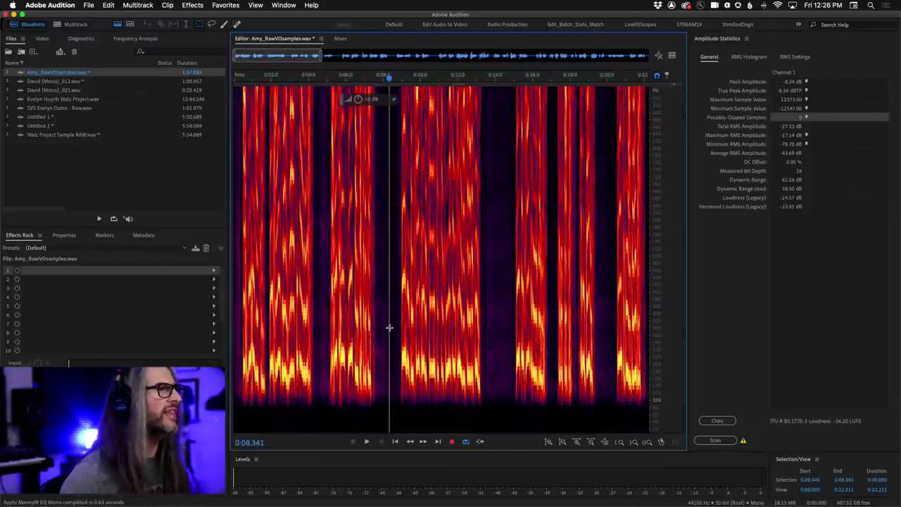
Step: Show the frequency analysis, hide the spectral display and return the waveform to its full length
{"action": "left_click", "coordinate": [132, 38]}
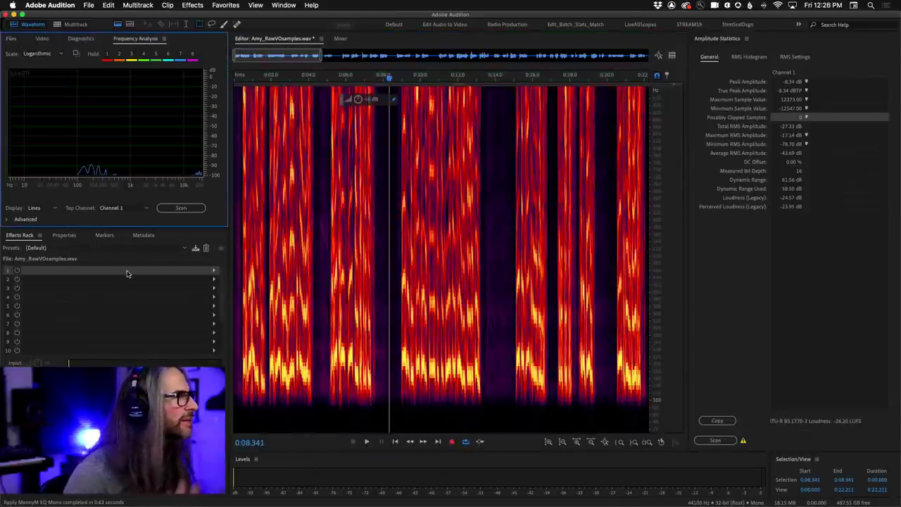
{"action": "left_click", "coordinate": [129, 24]}
{"action": "key", "text": "backslash"}
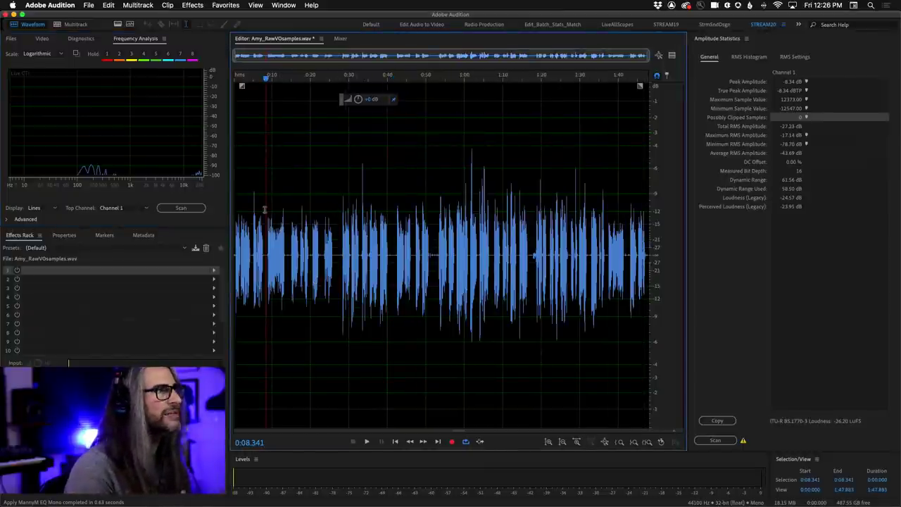
{"action": "left_click", "coordinate": [192, 4]}
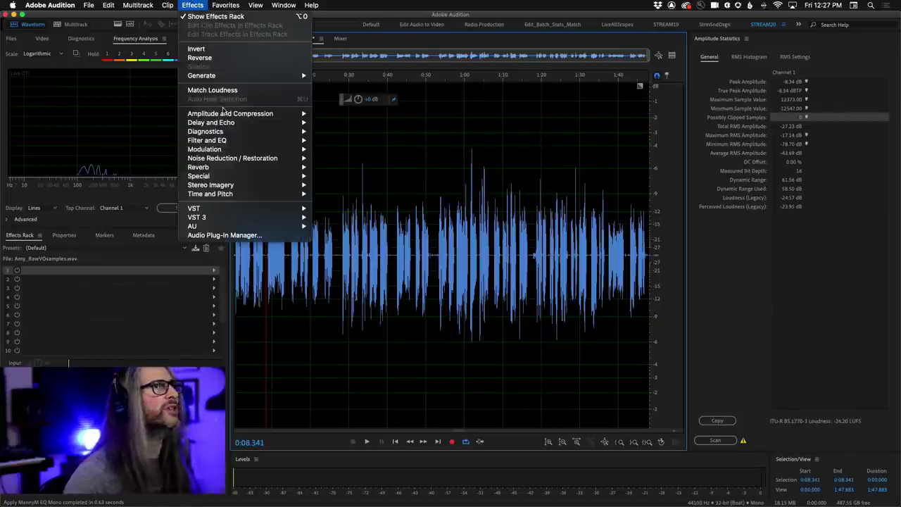
{"action": "left_click", "coordinate": [201, 5]}
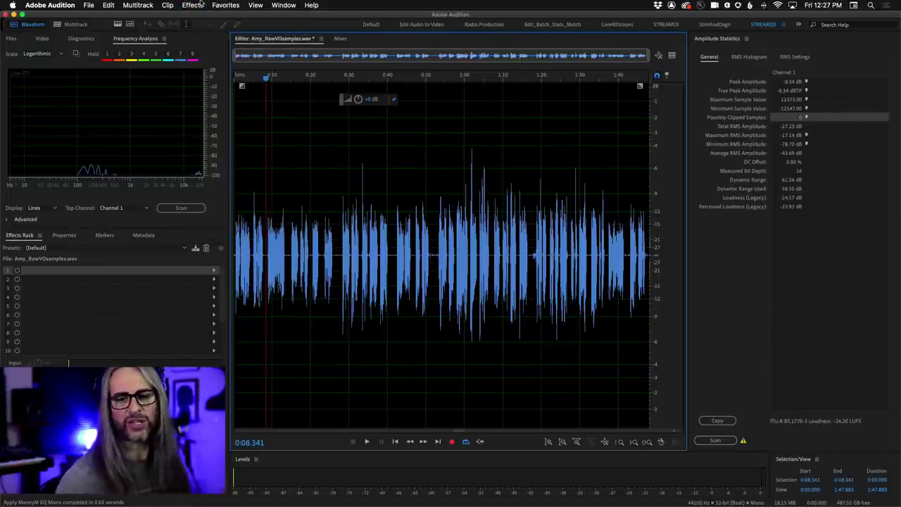